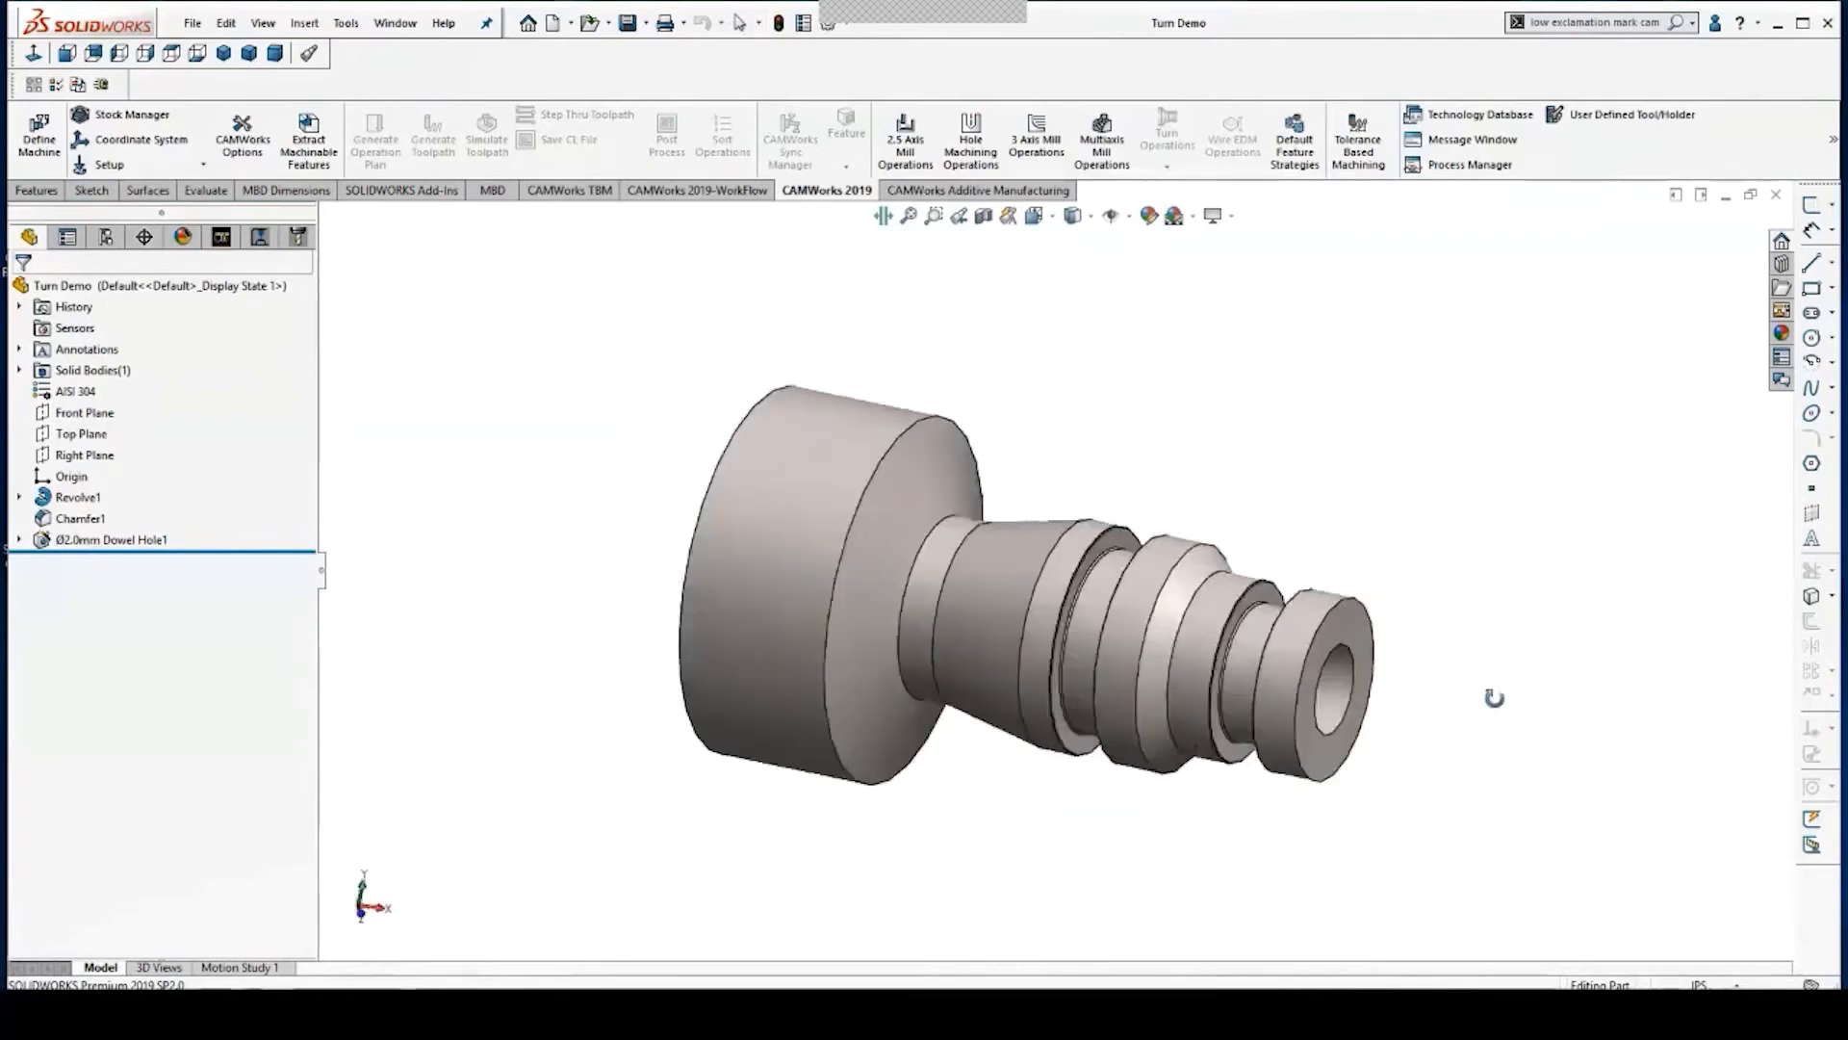
key(Escape)
middle_drag(1378, 759, 1124, 724)
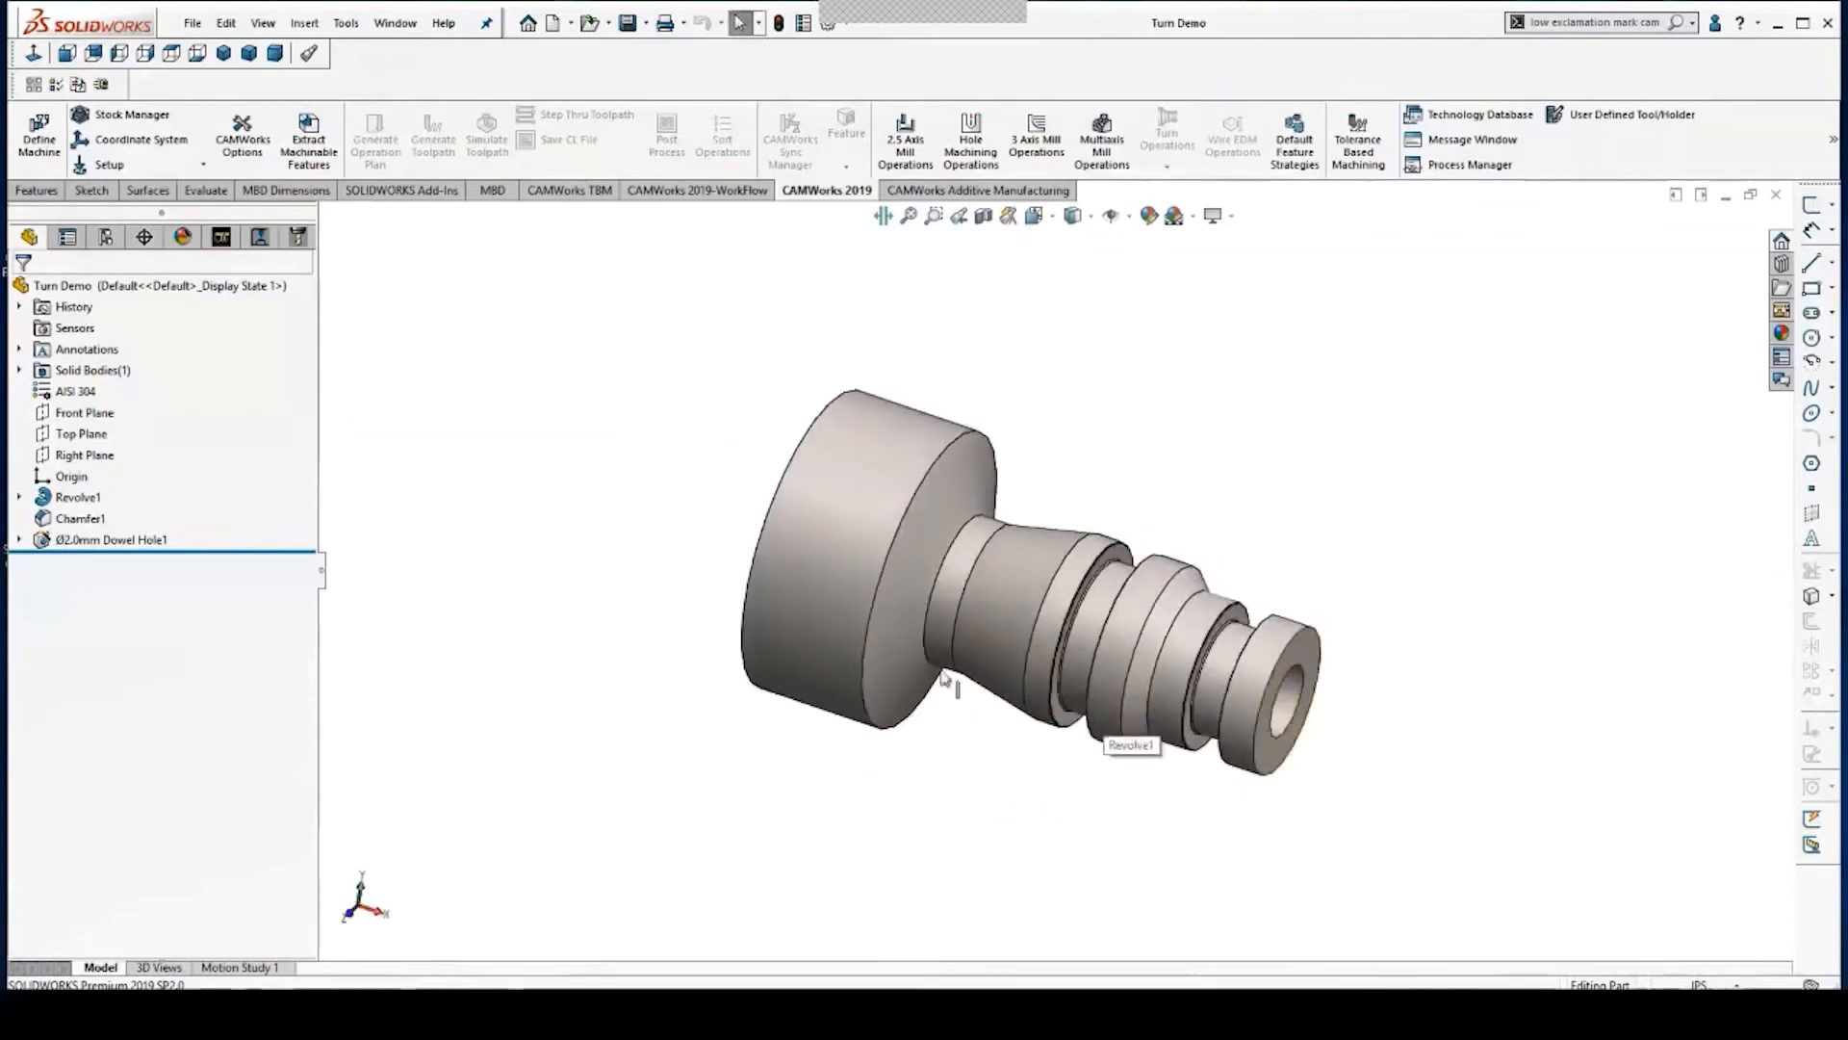
scroll(973, 610, down, 2)
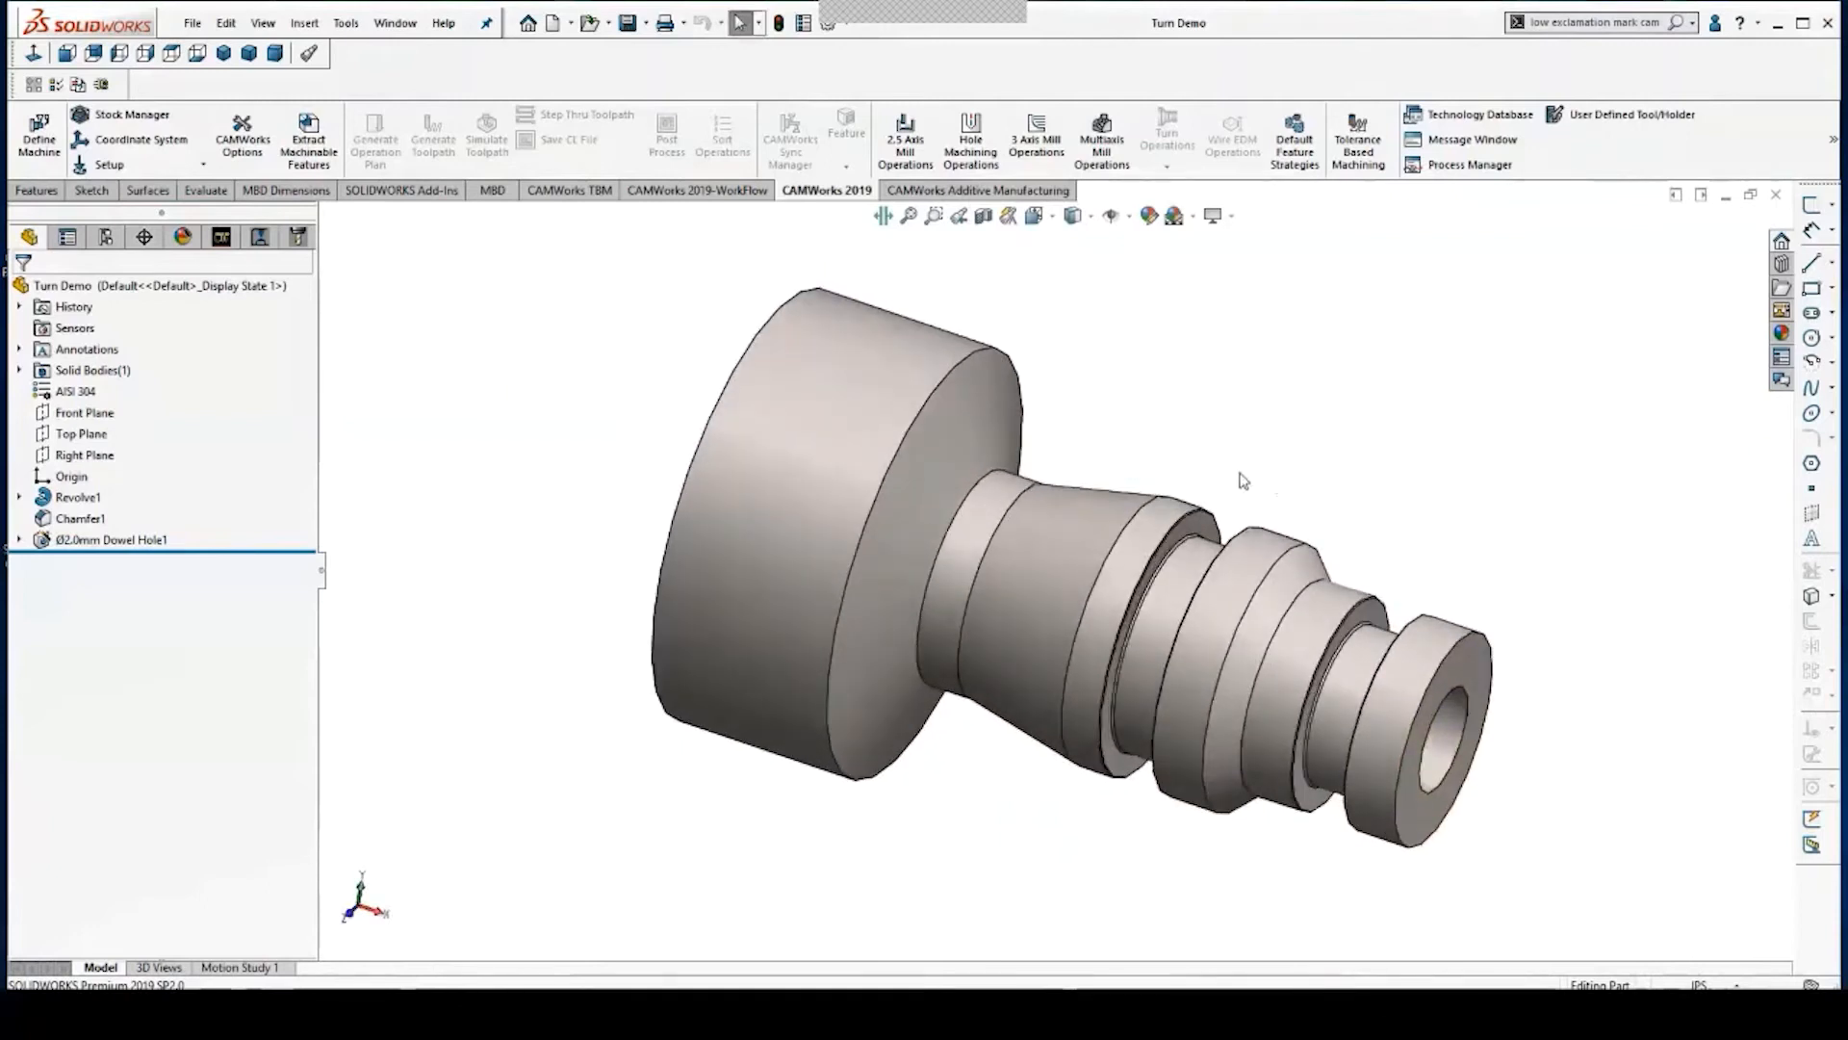
scroll(1270, 481, up, 1)
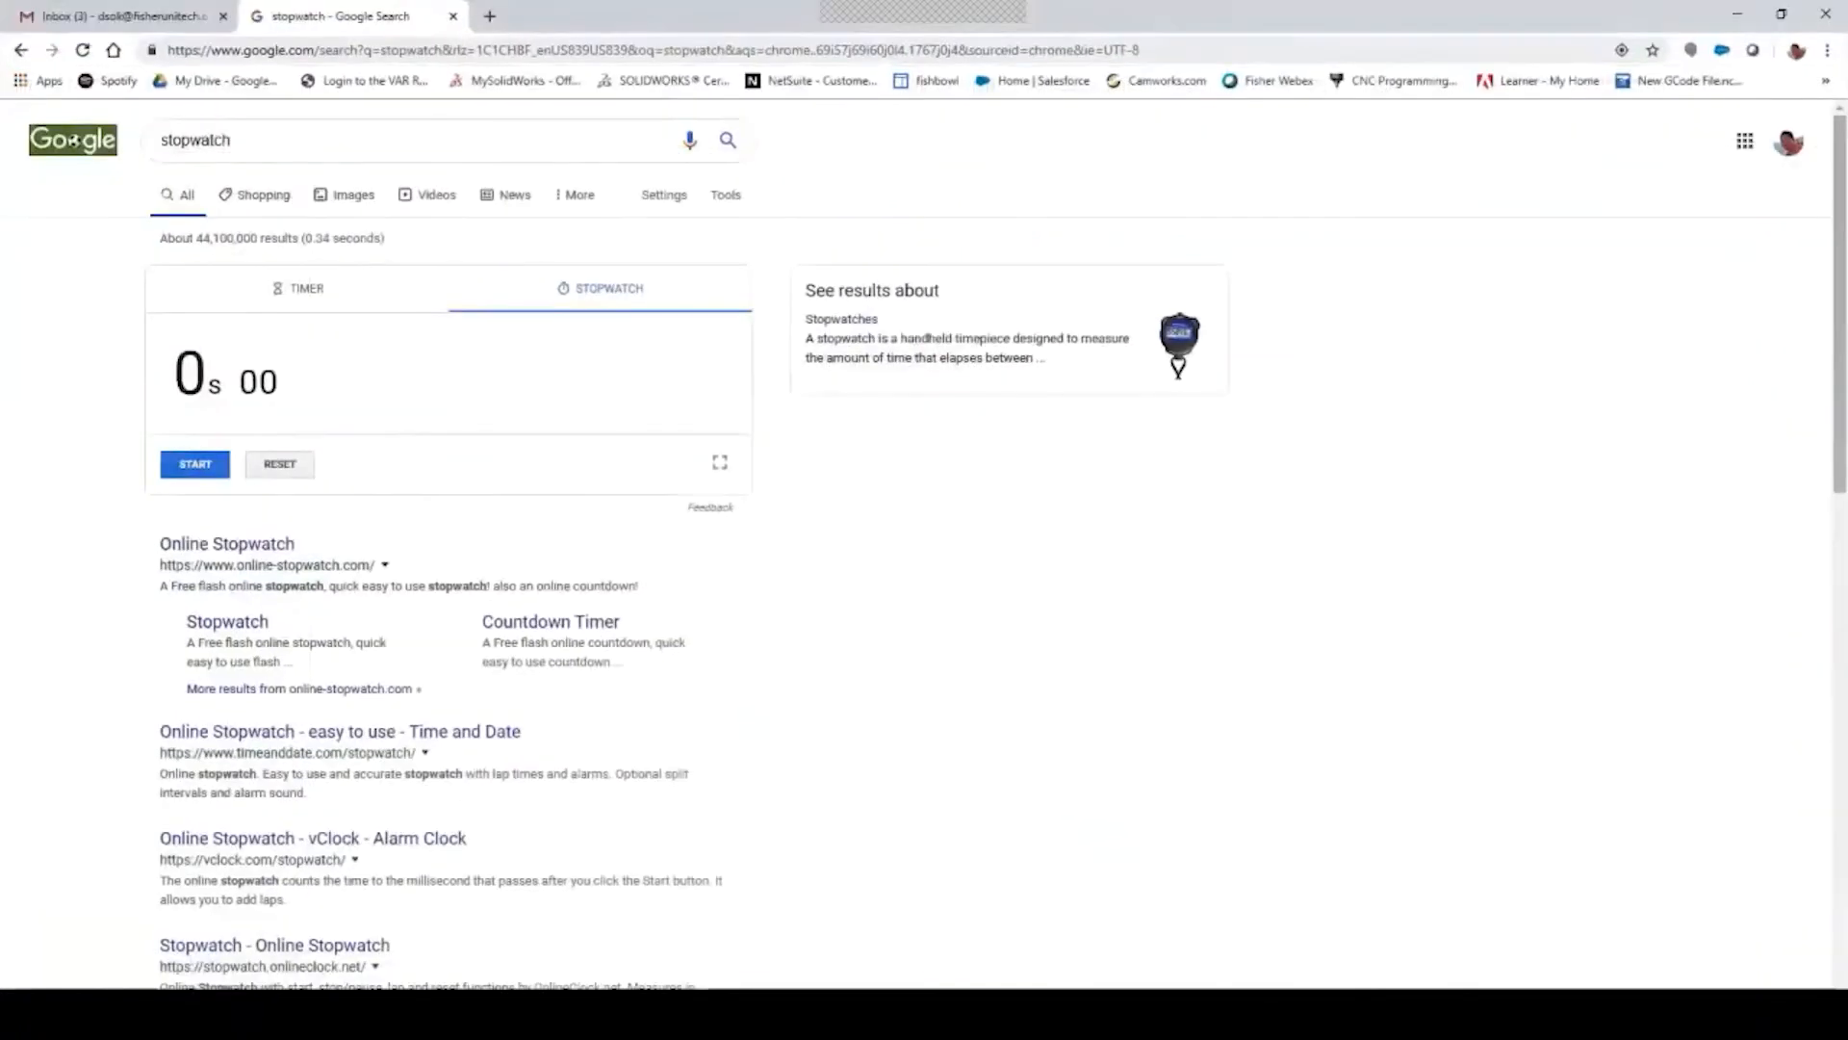
Start the stopwatch on the Google search page in the browser and return to SOLIDWORKS.
click(197, 465)
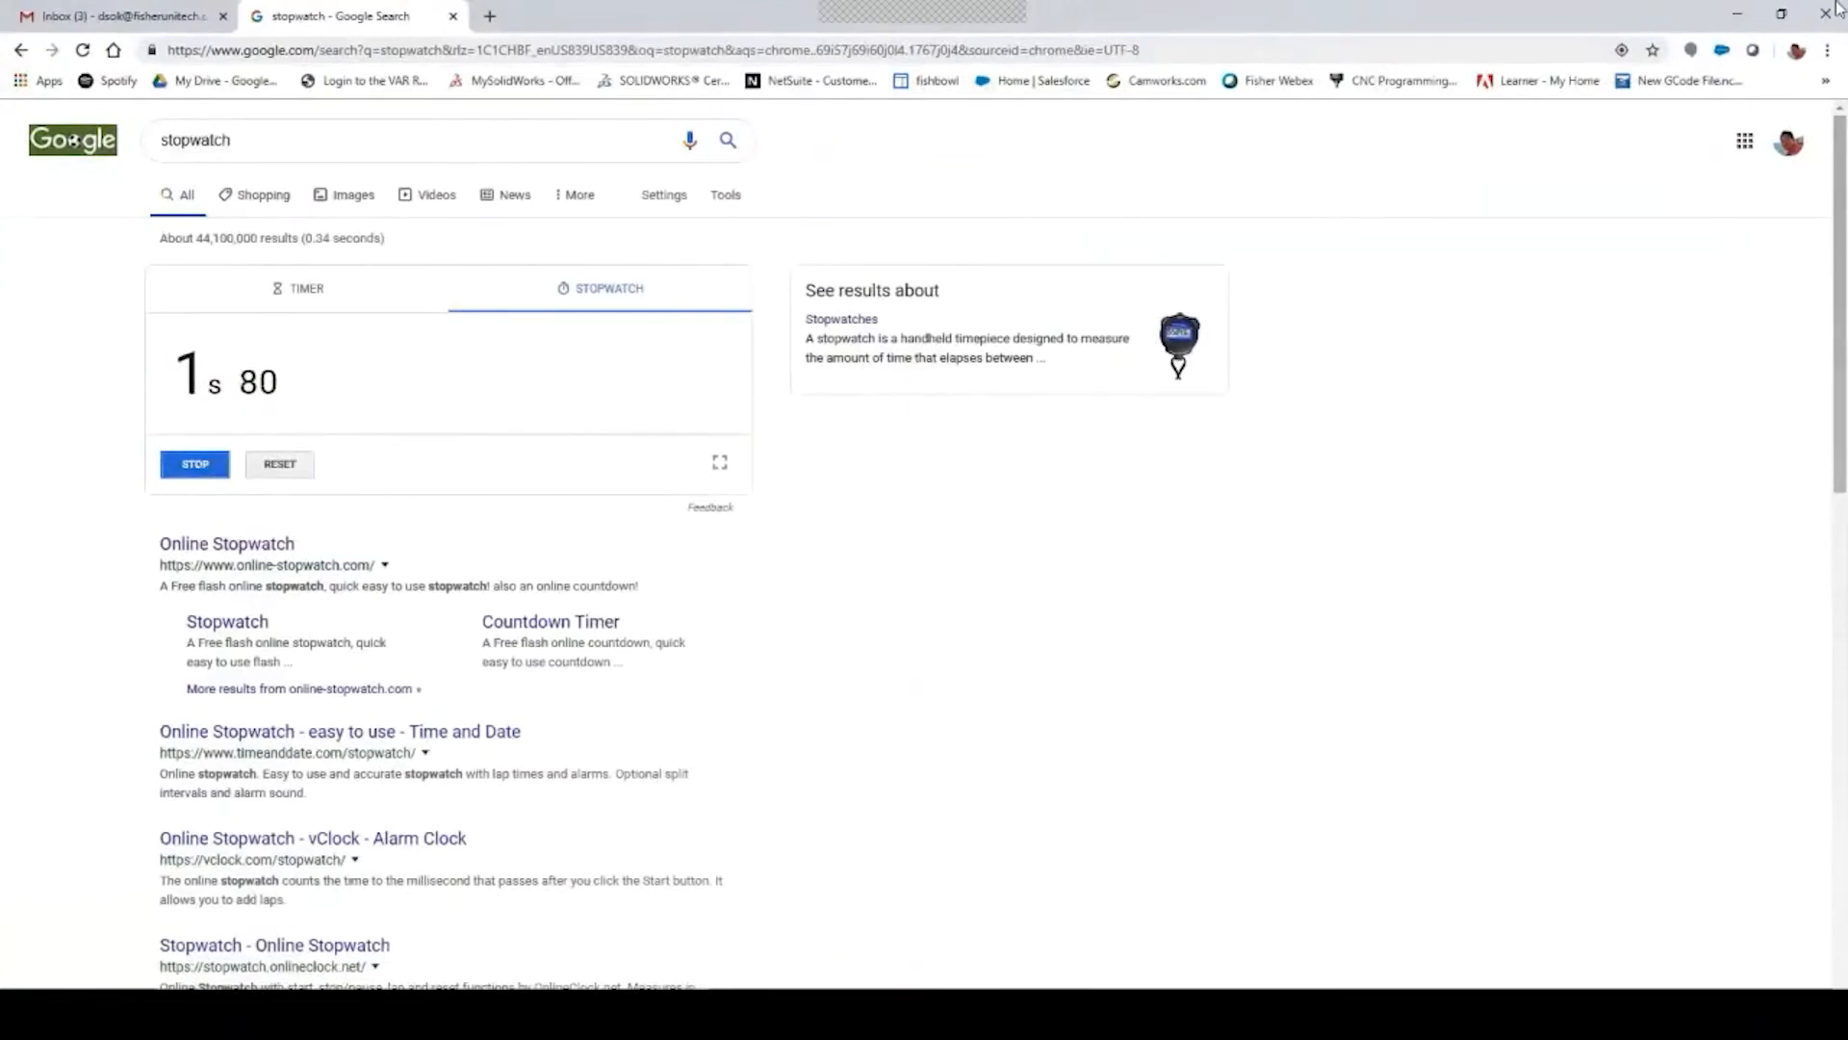
click(1737, 13)
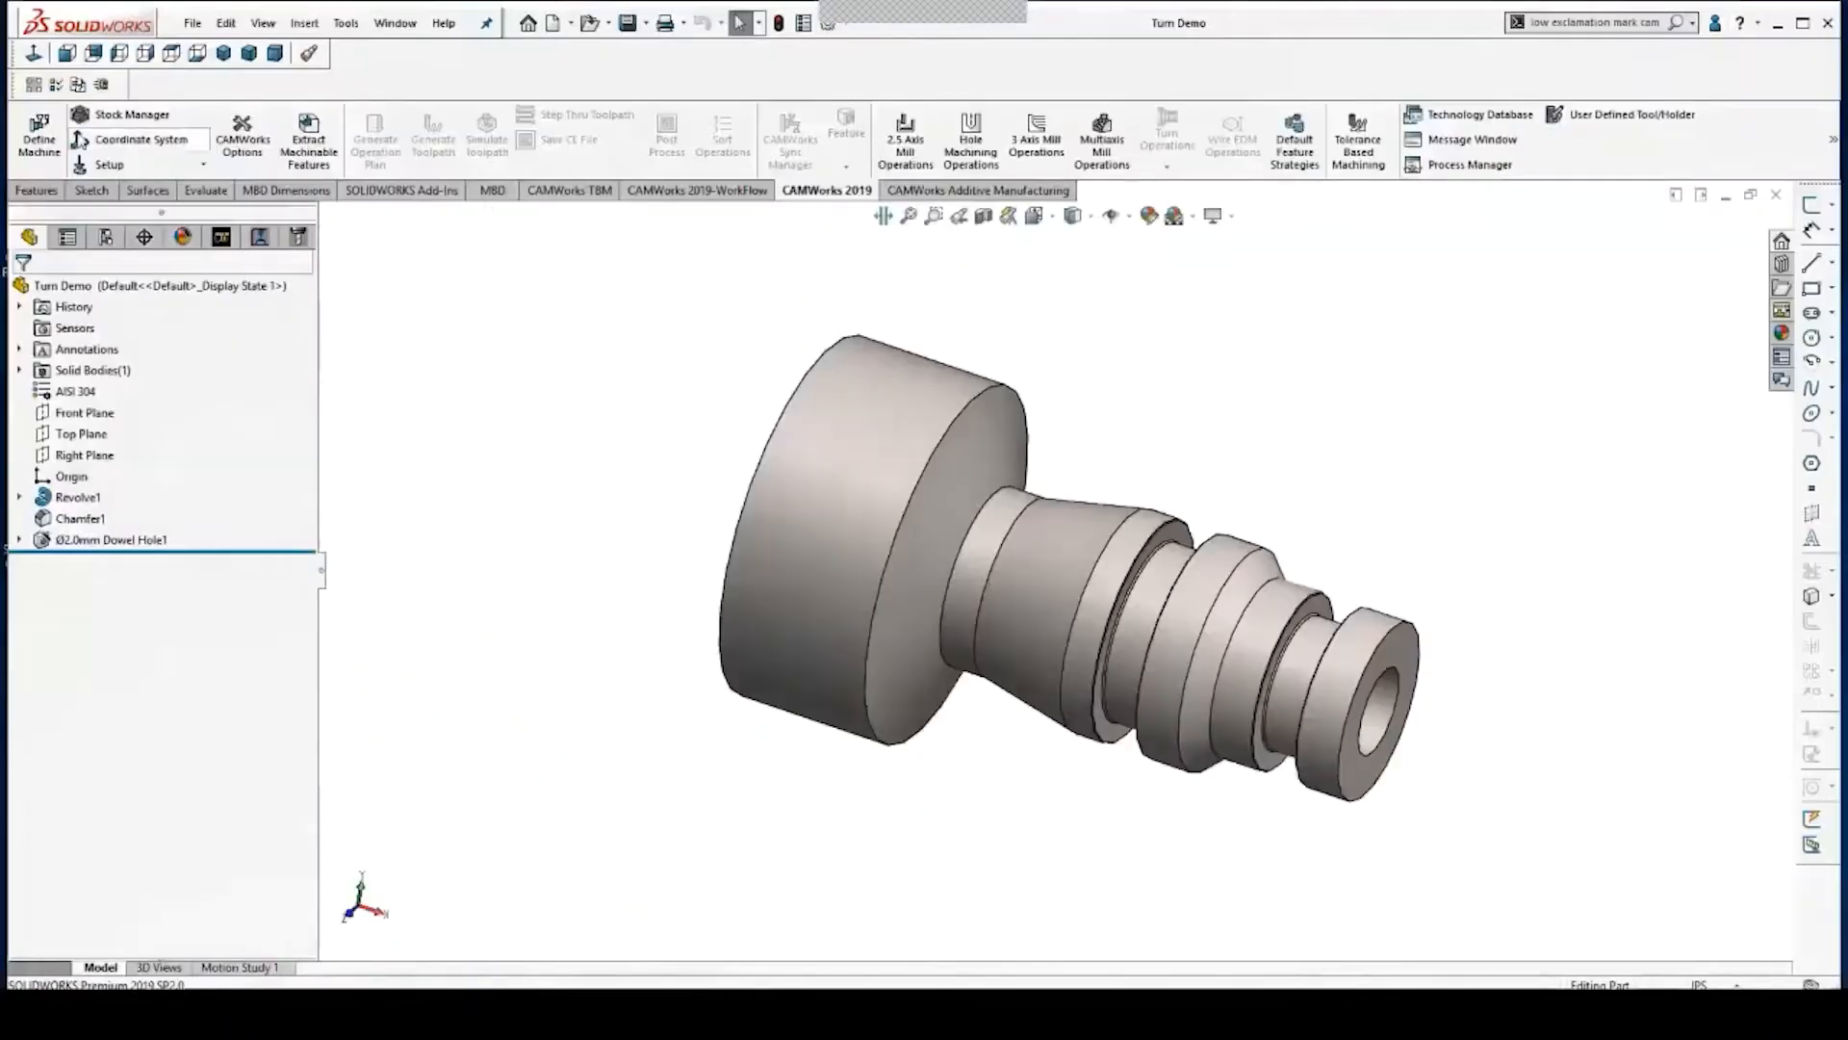
Define the machine as Turn Single Turret - Inch with the T2AXIS-TUTORIAL post processor.
click(40, 137)
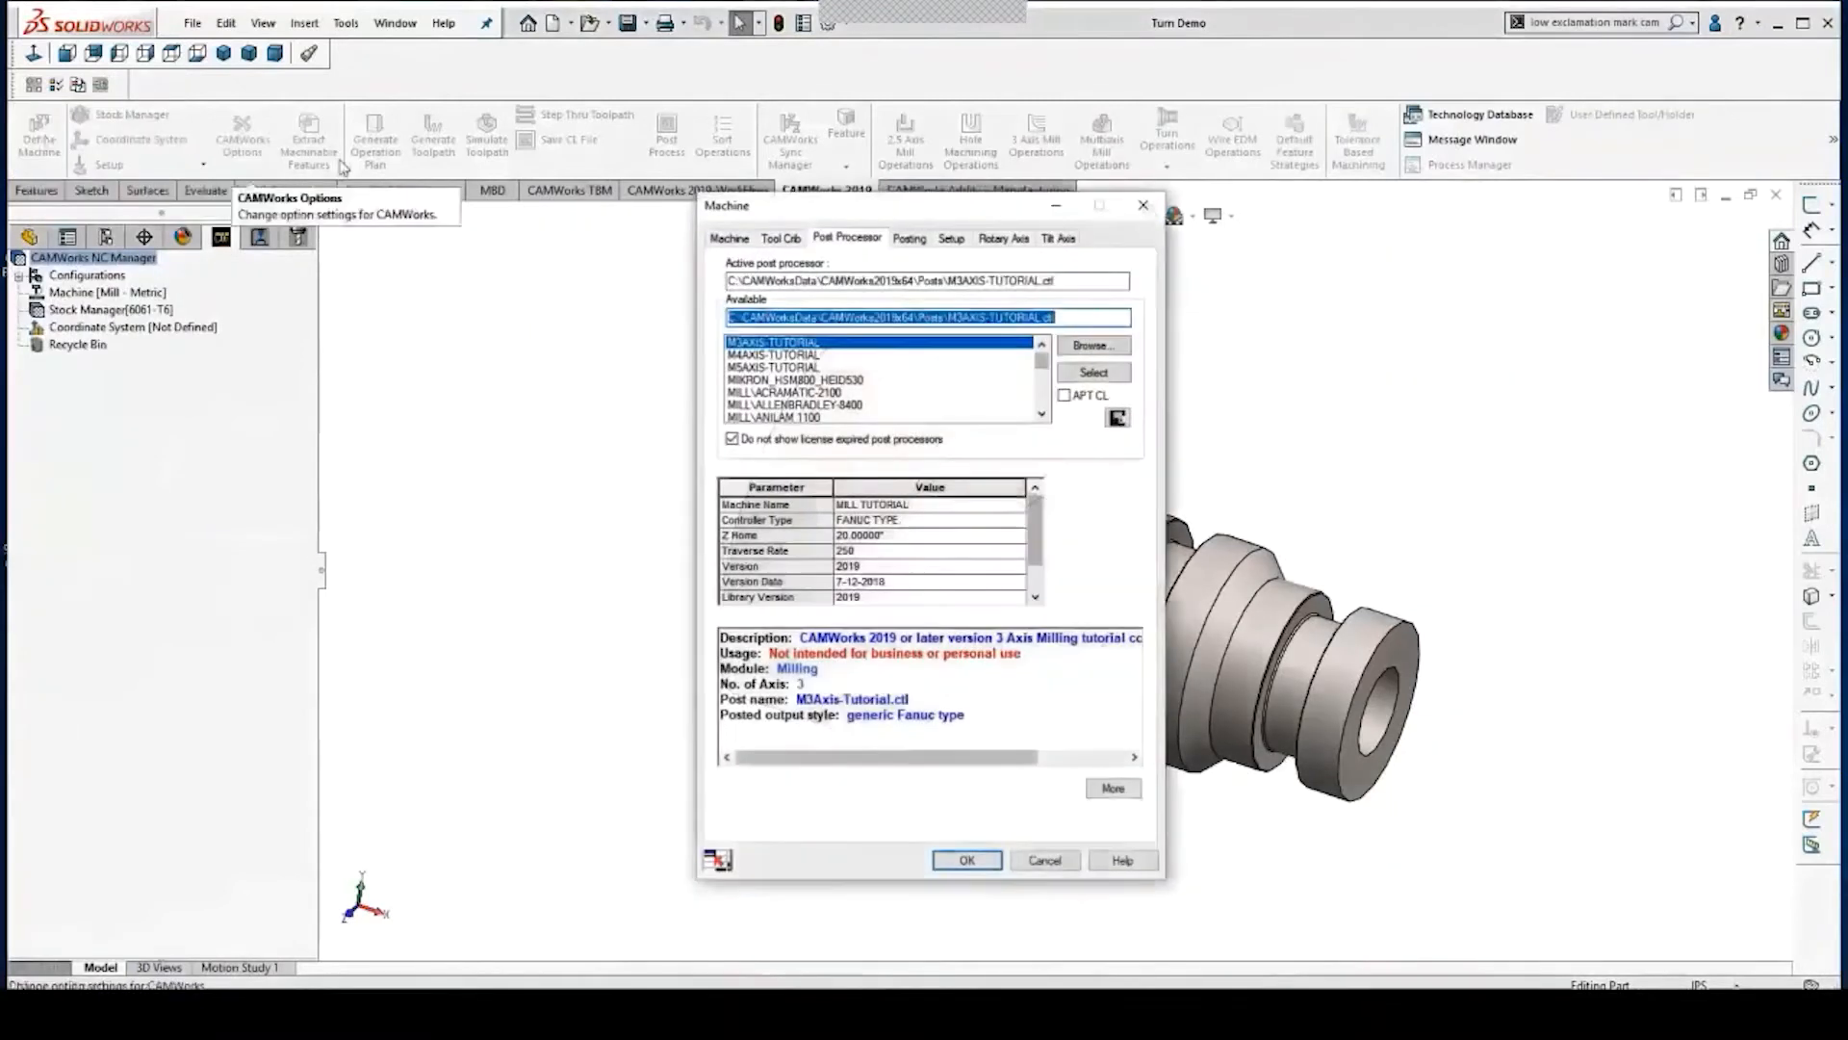
click(727, 238)
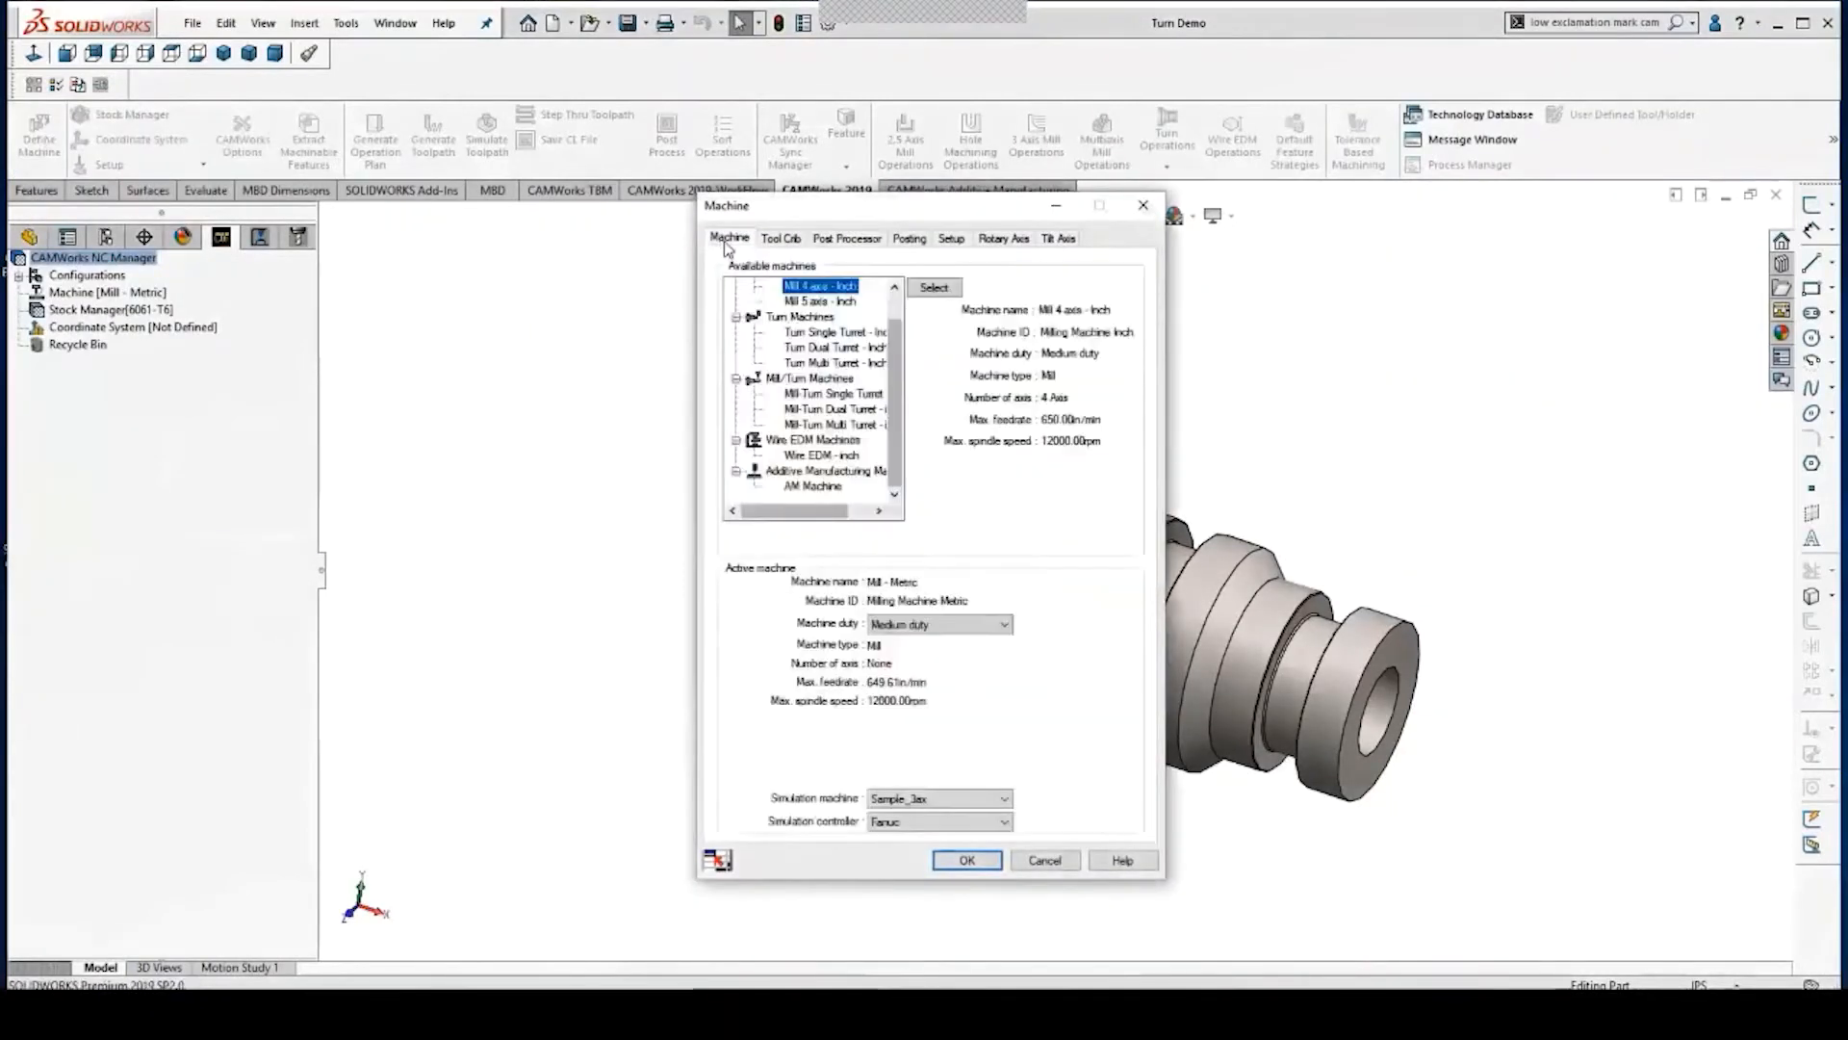
click(834, 332)
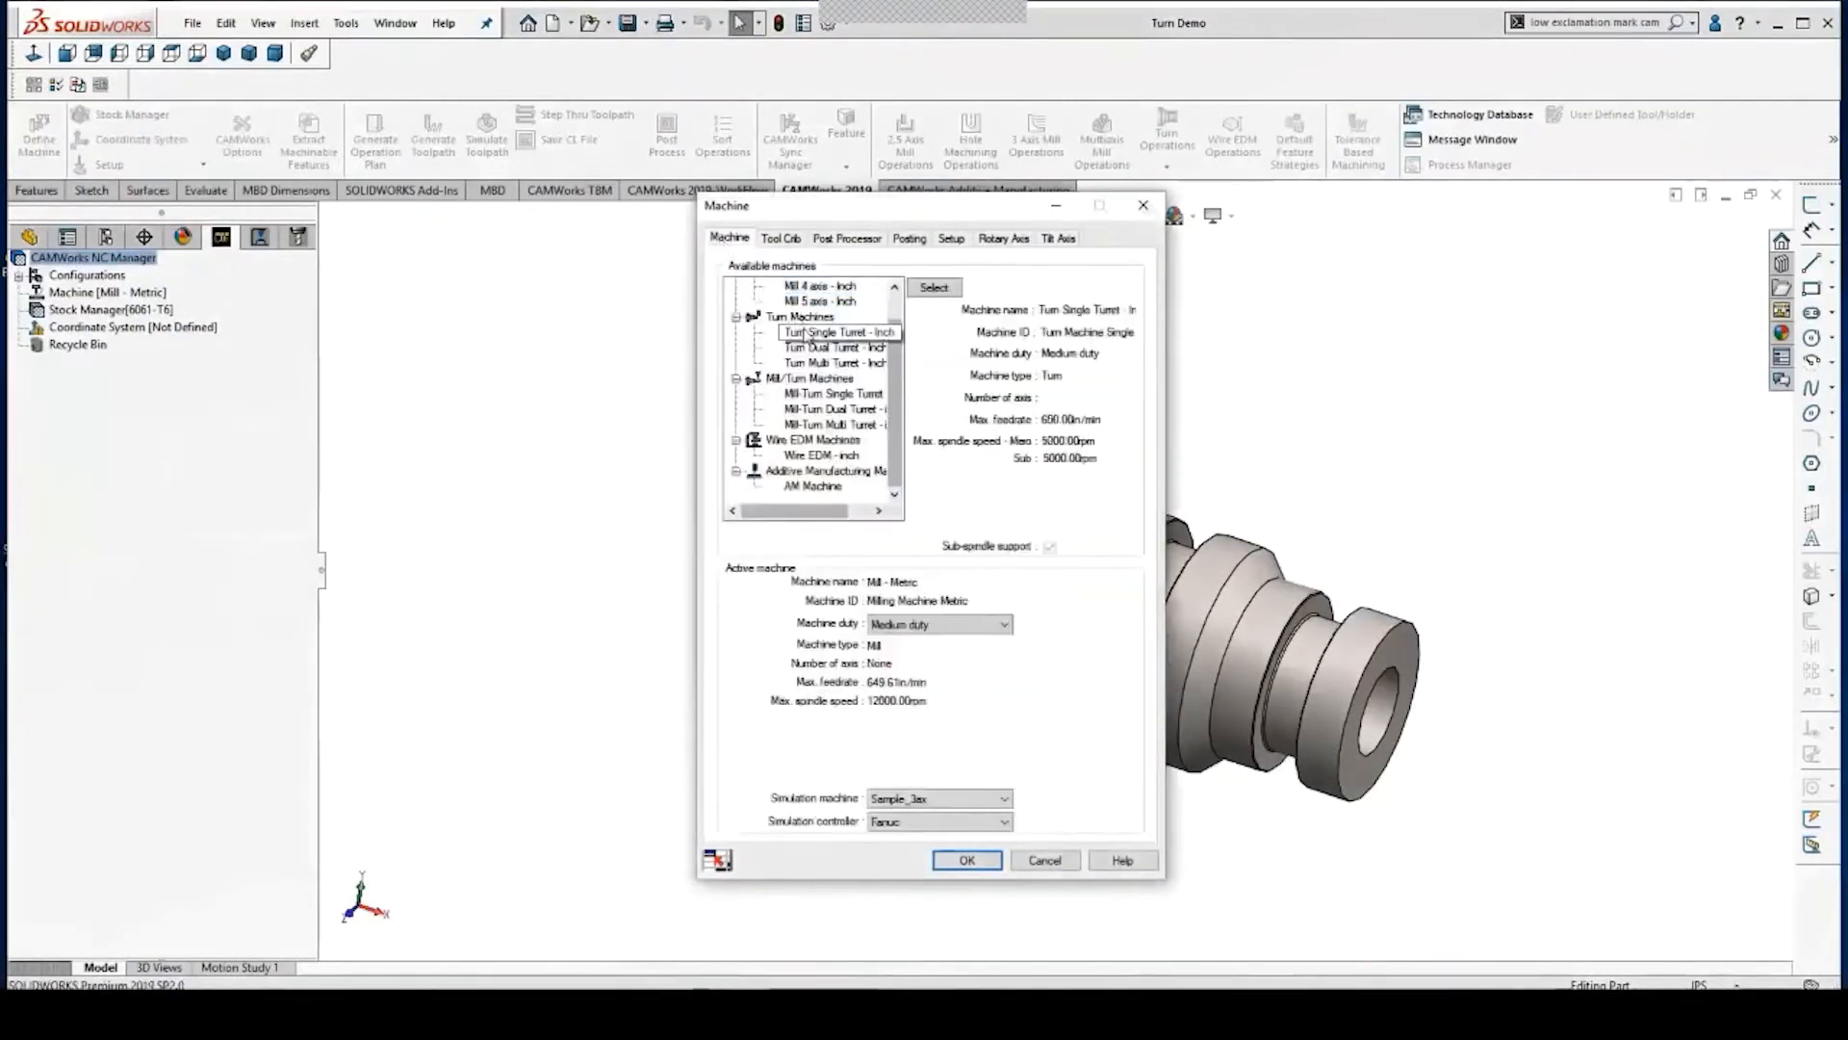
click(933, 288)
click(847, 238)
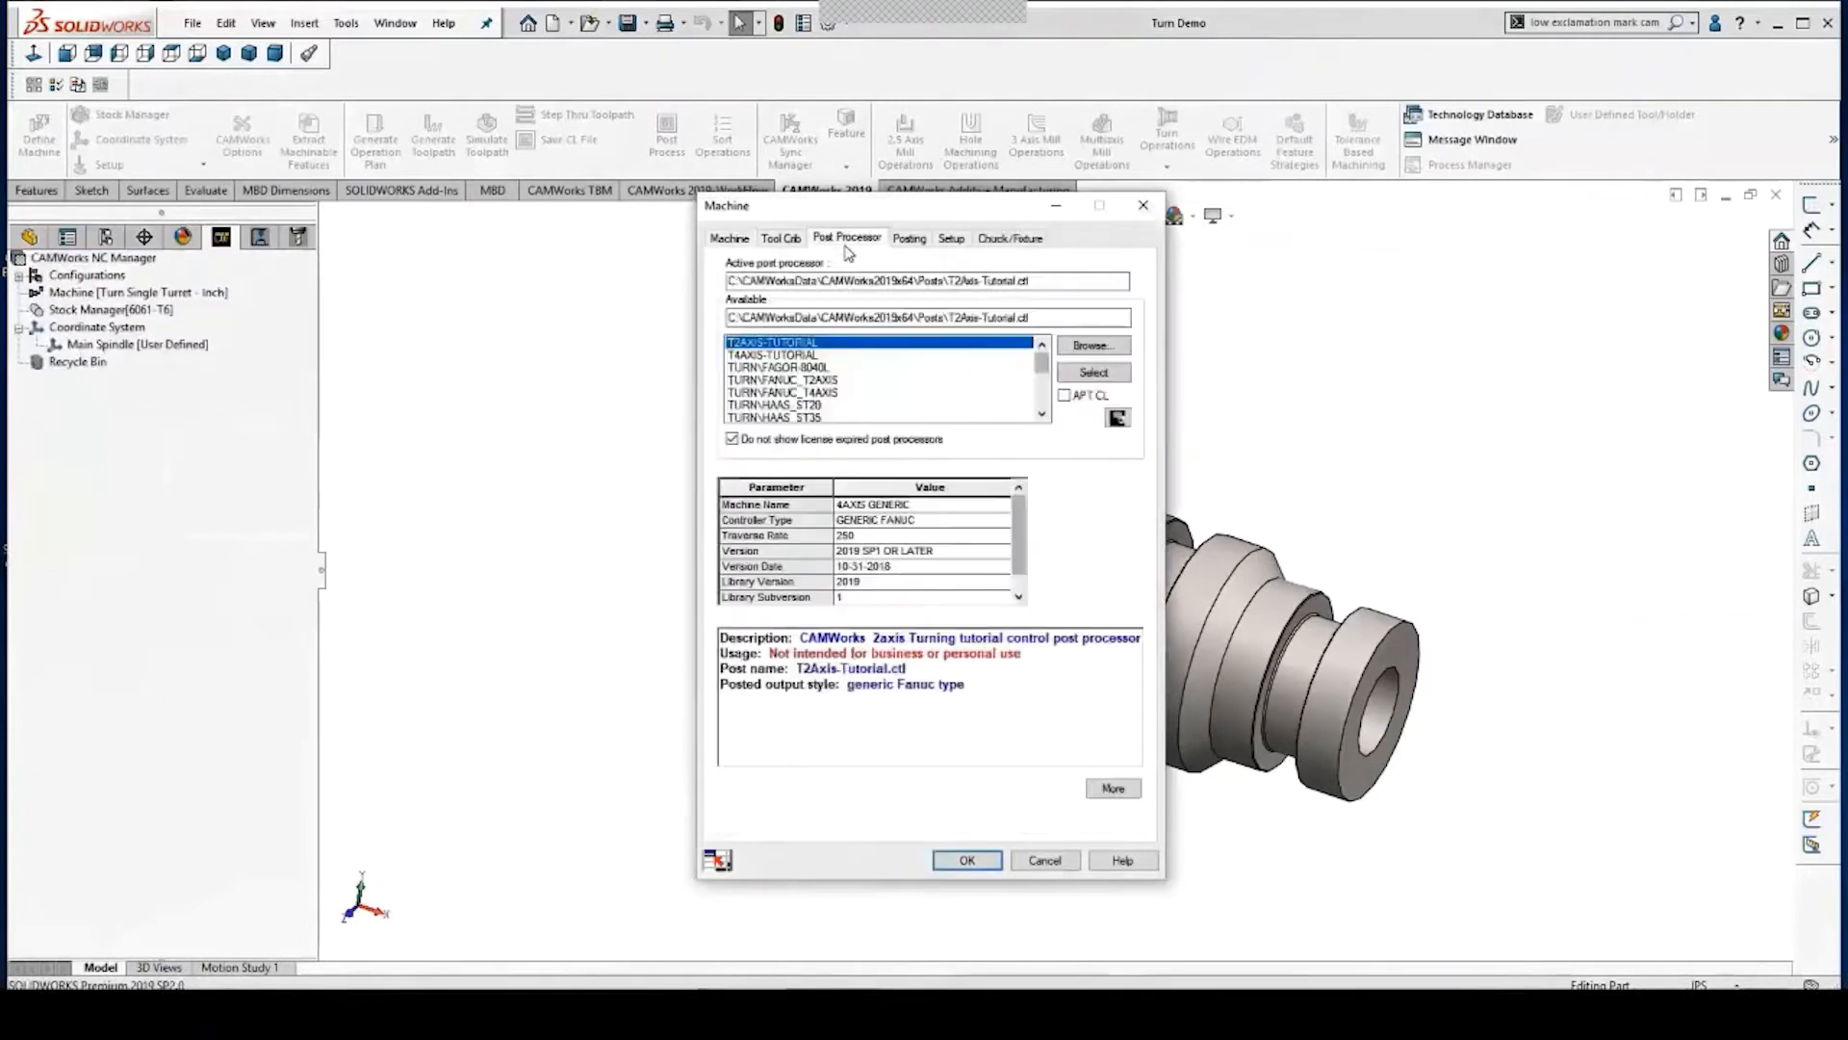
click(1097, 375)
click(967, 859)
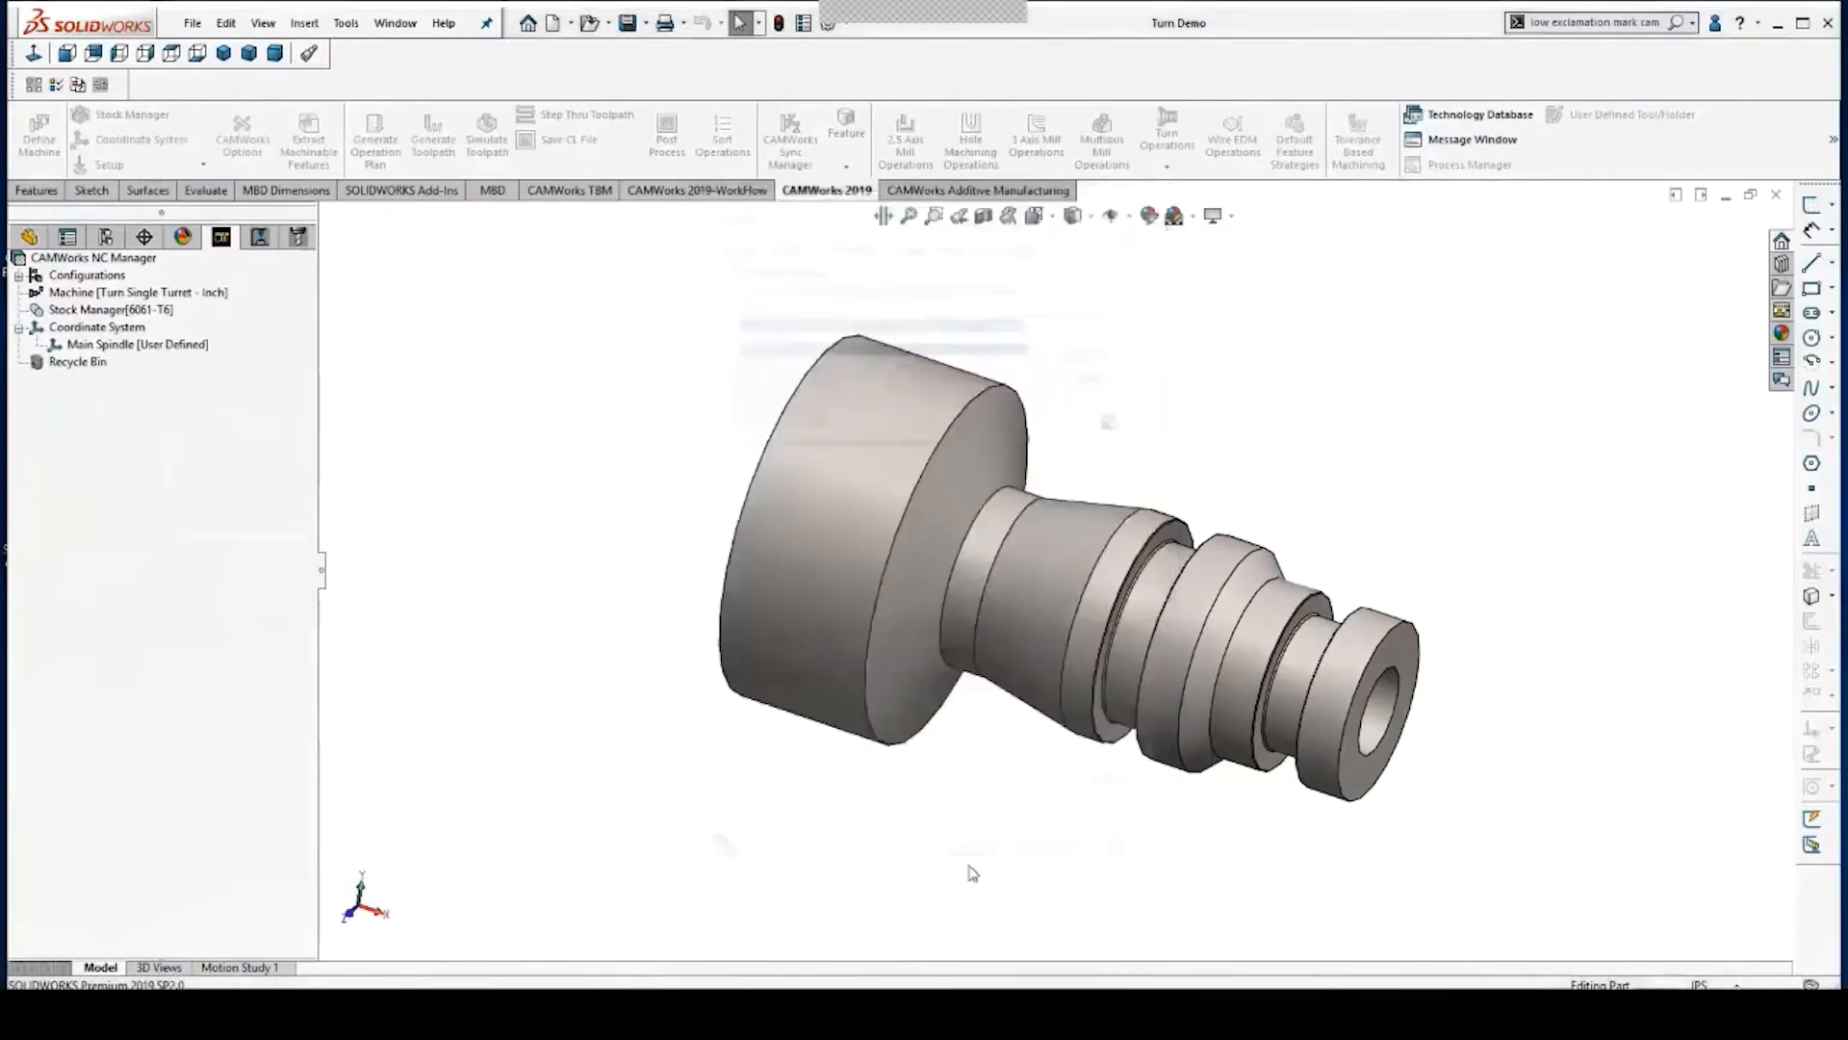
Define the 6061-T6 bar stock with offsets of 0.1 in at the front and 1.4 in at the back, saved as default.
click(132, 113)
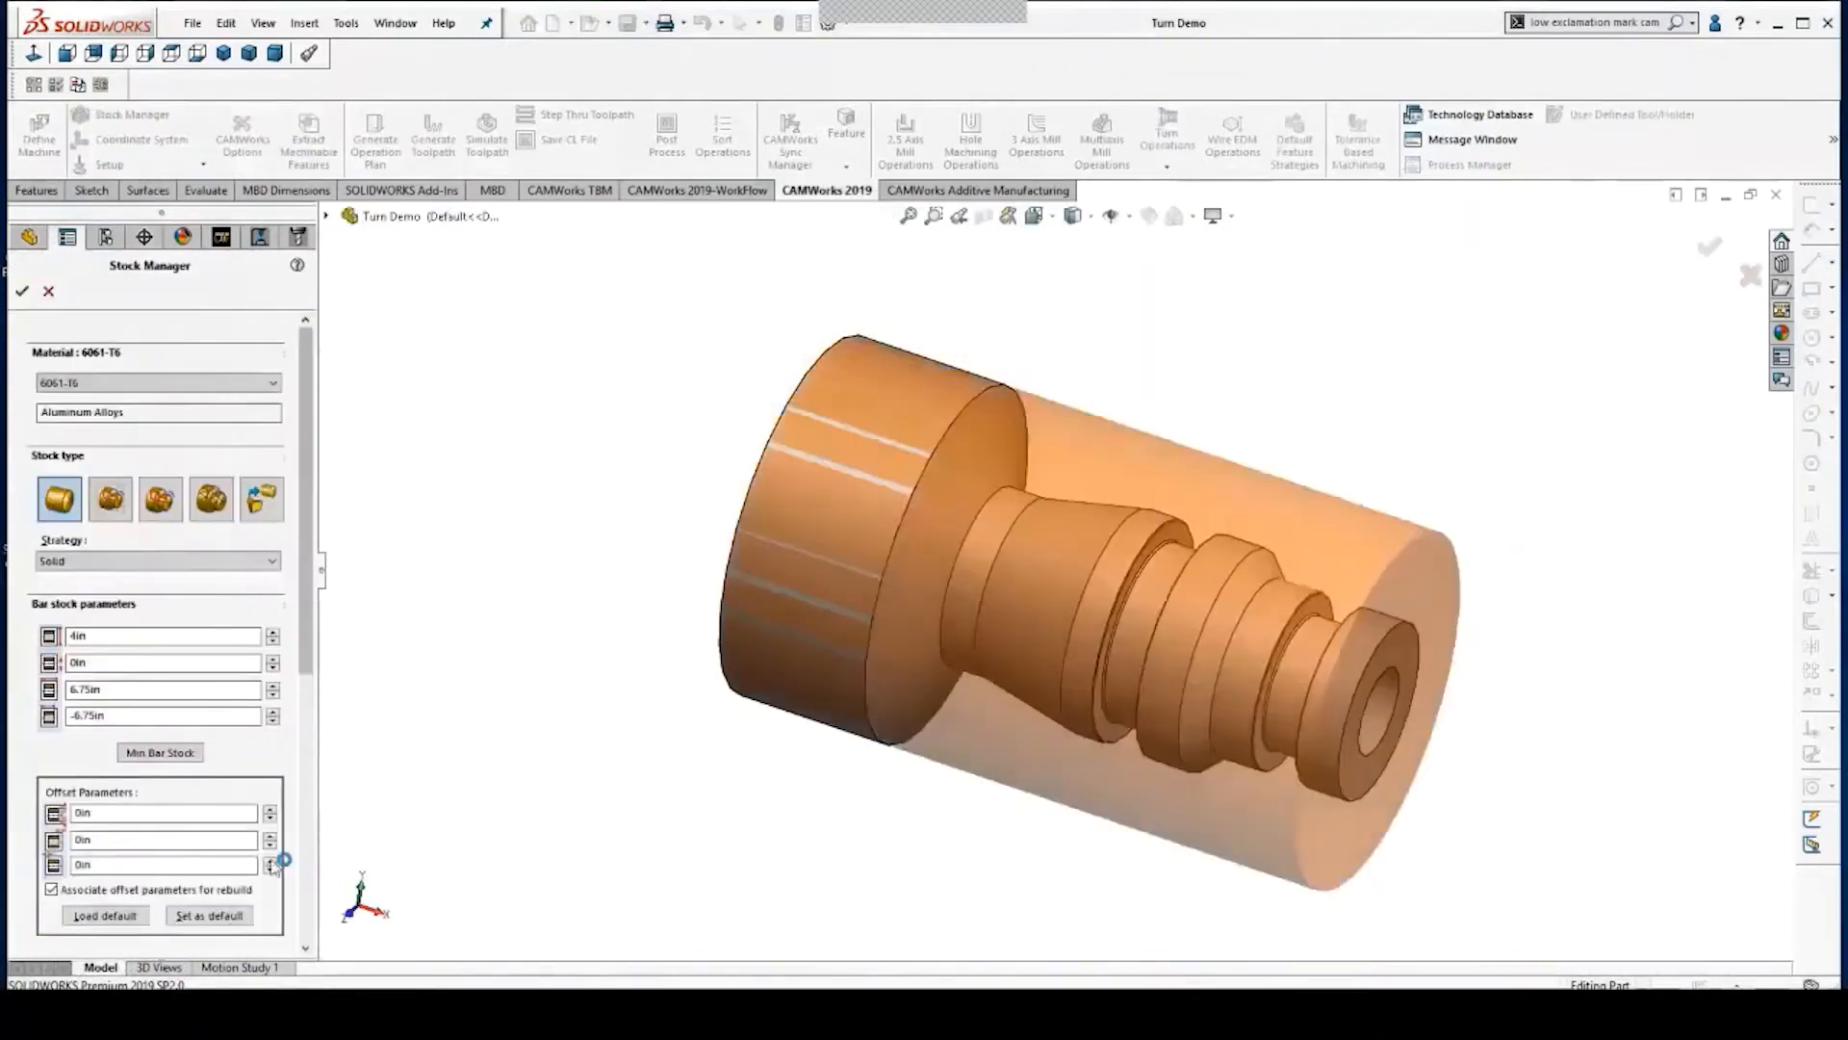
click(271, 860)
click(271, 860)
click(270, 861)
click(270, 861)
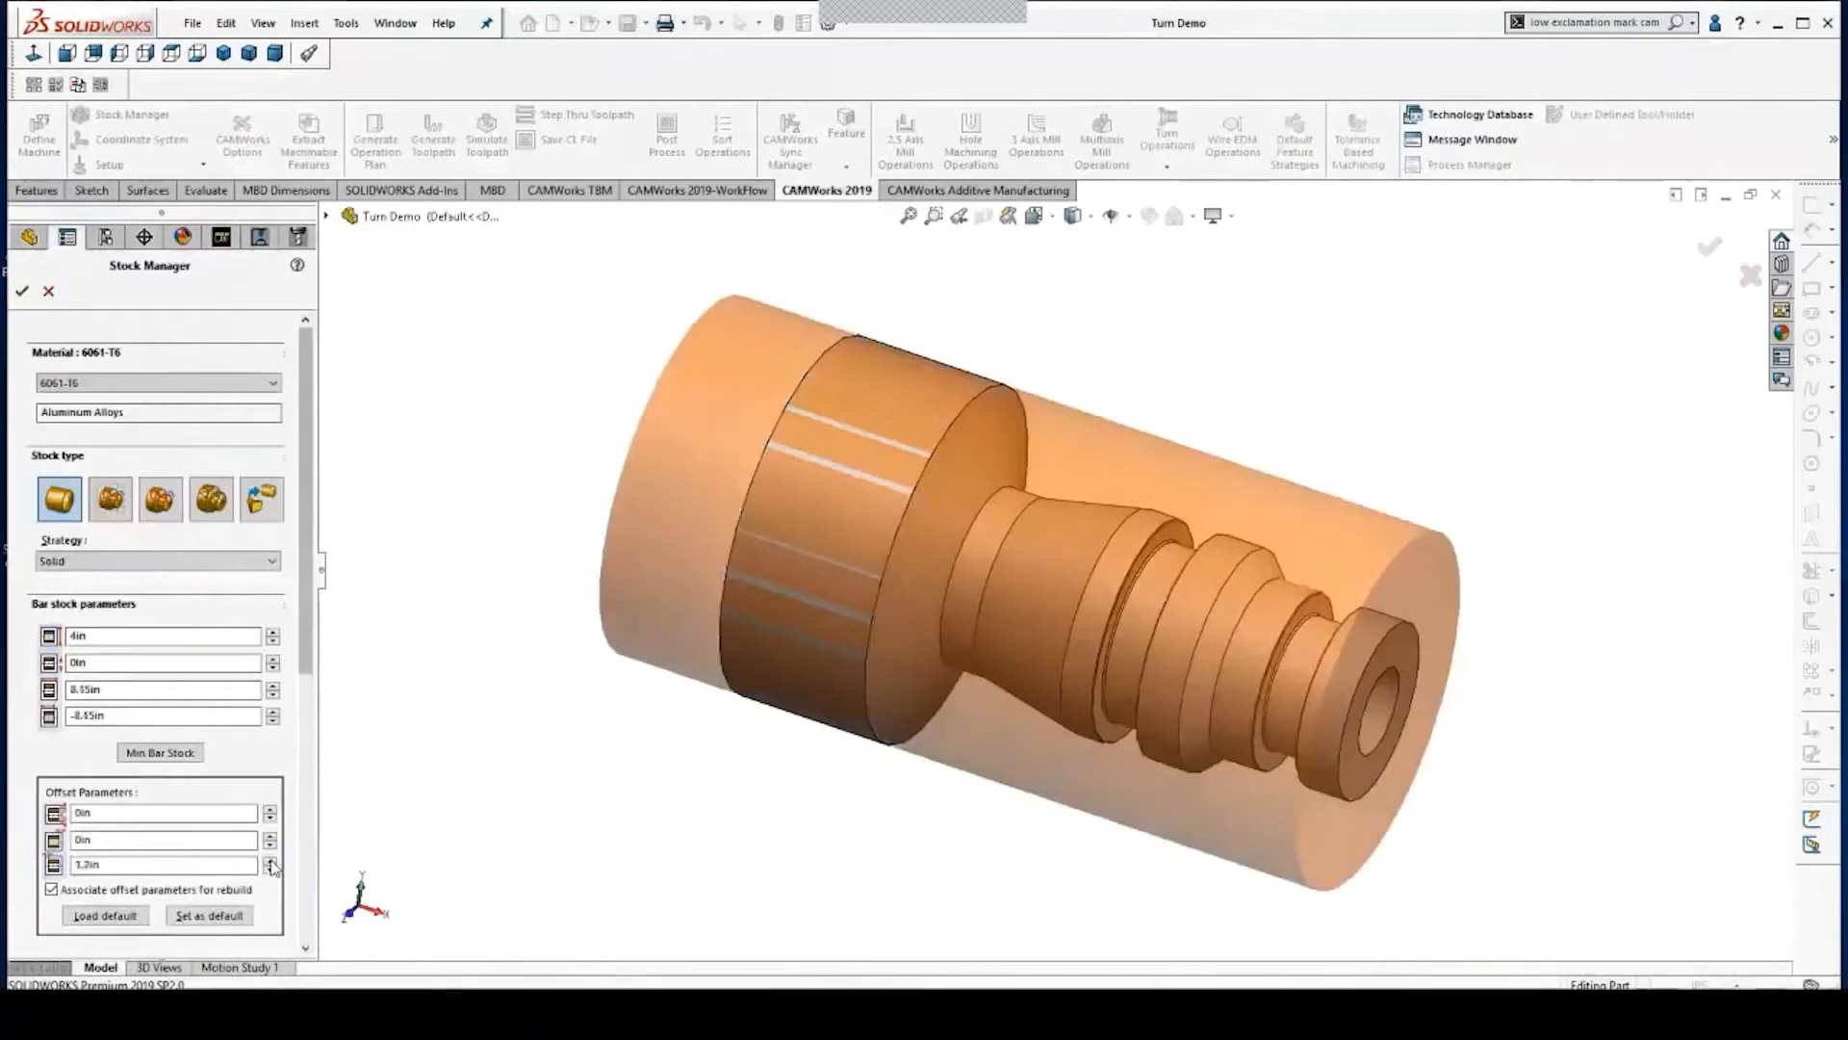
click(270, 860)
click(270, 861)
click(271, 834)
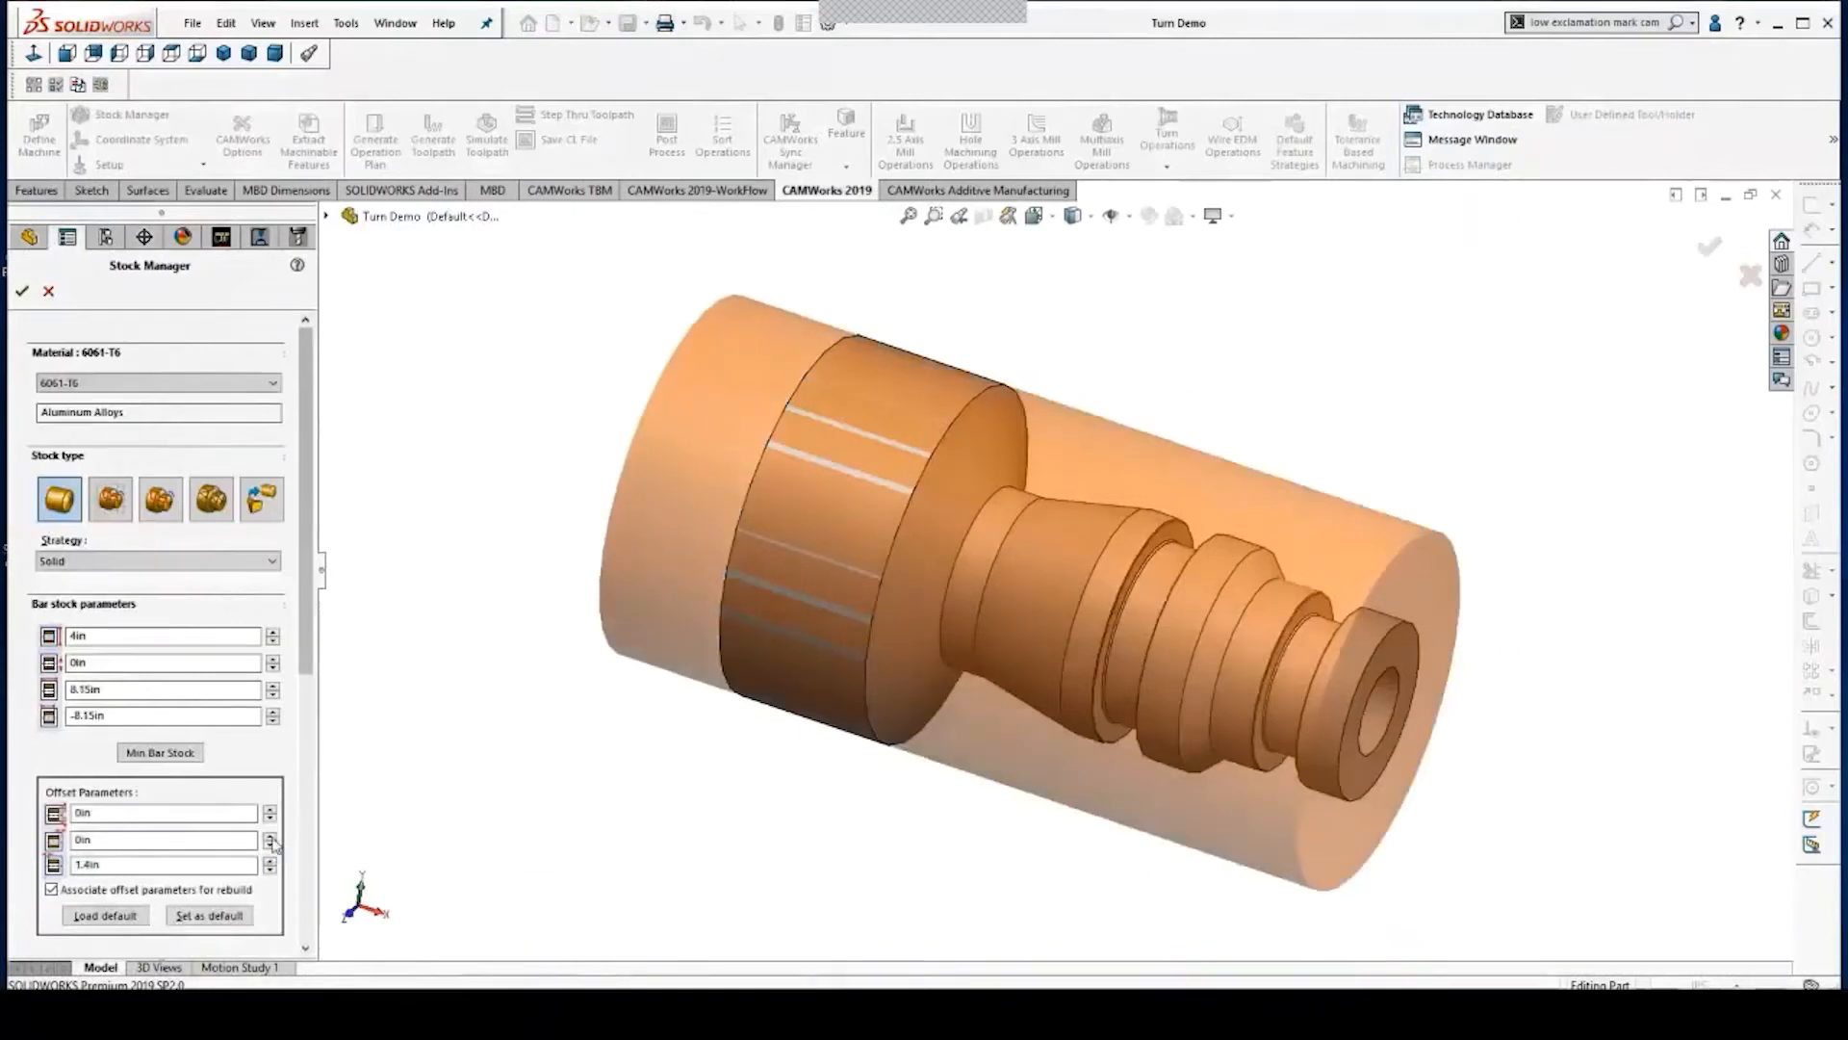
click(247, 914)
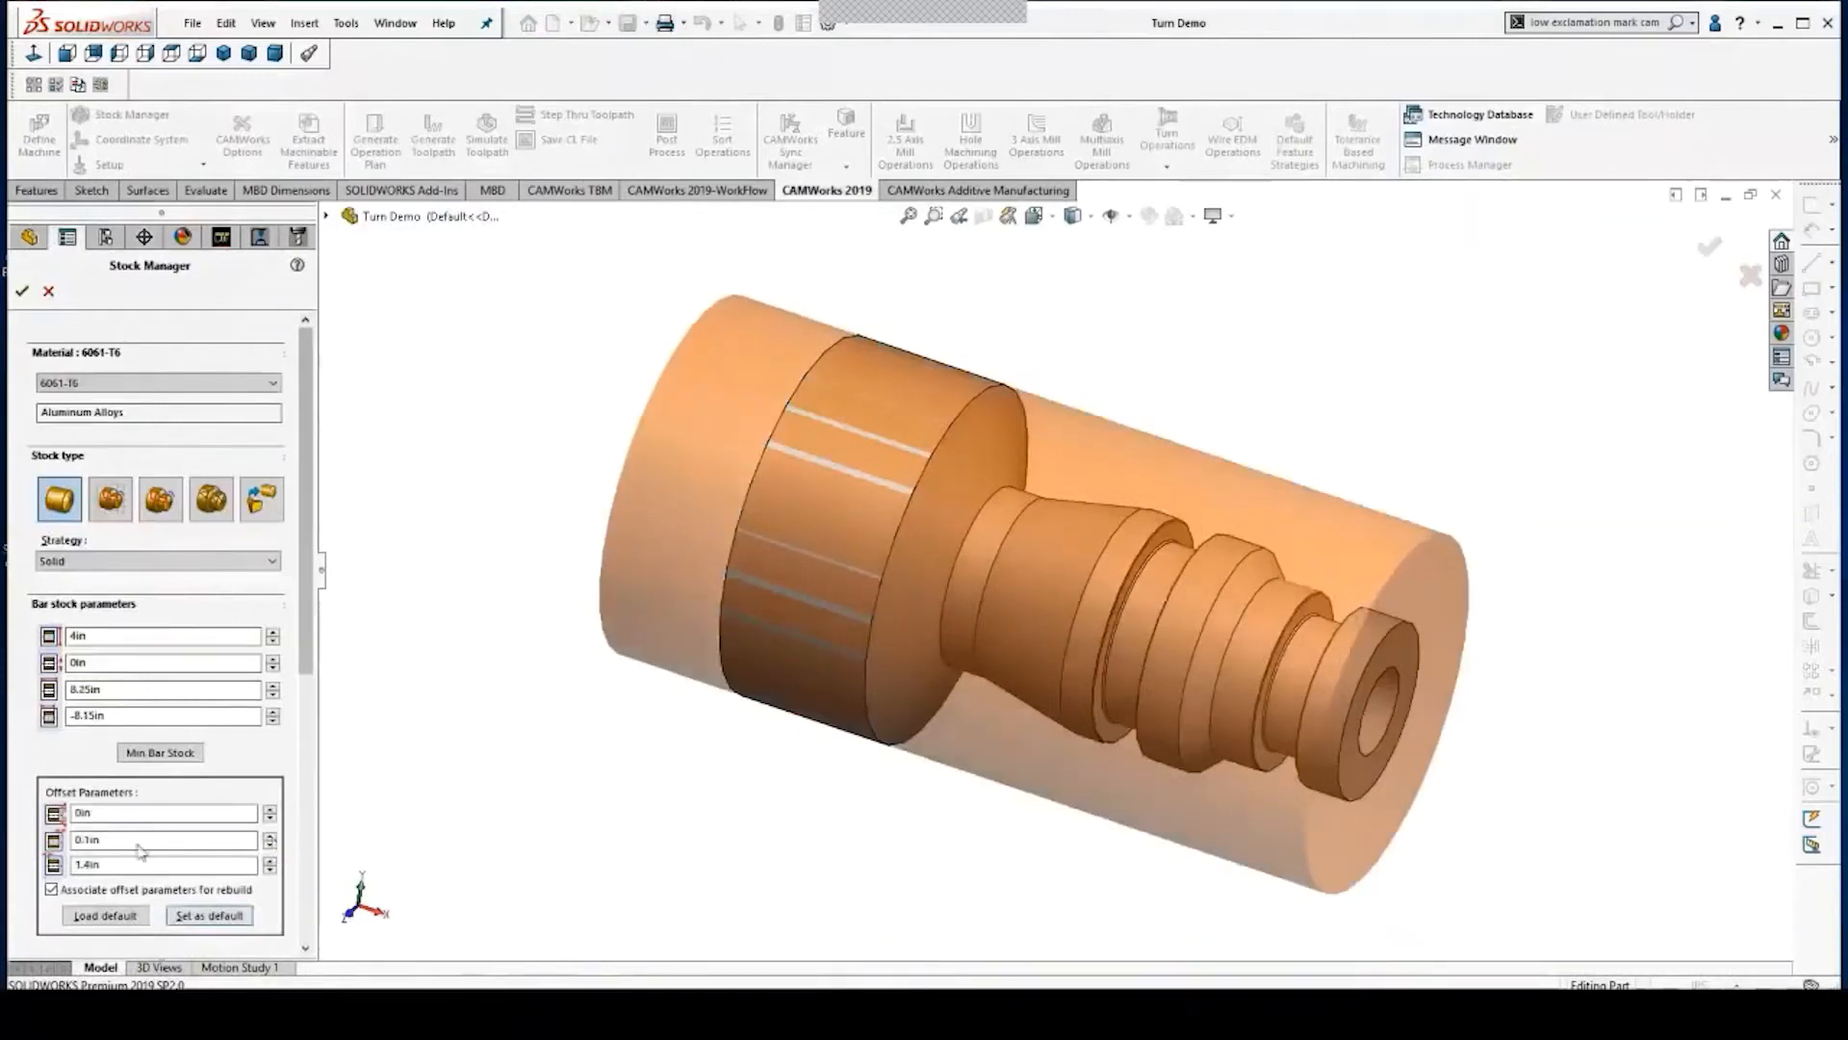
click(23, 292)
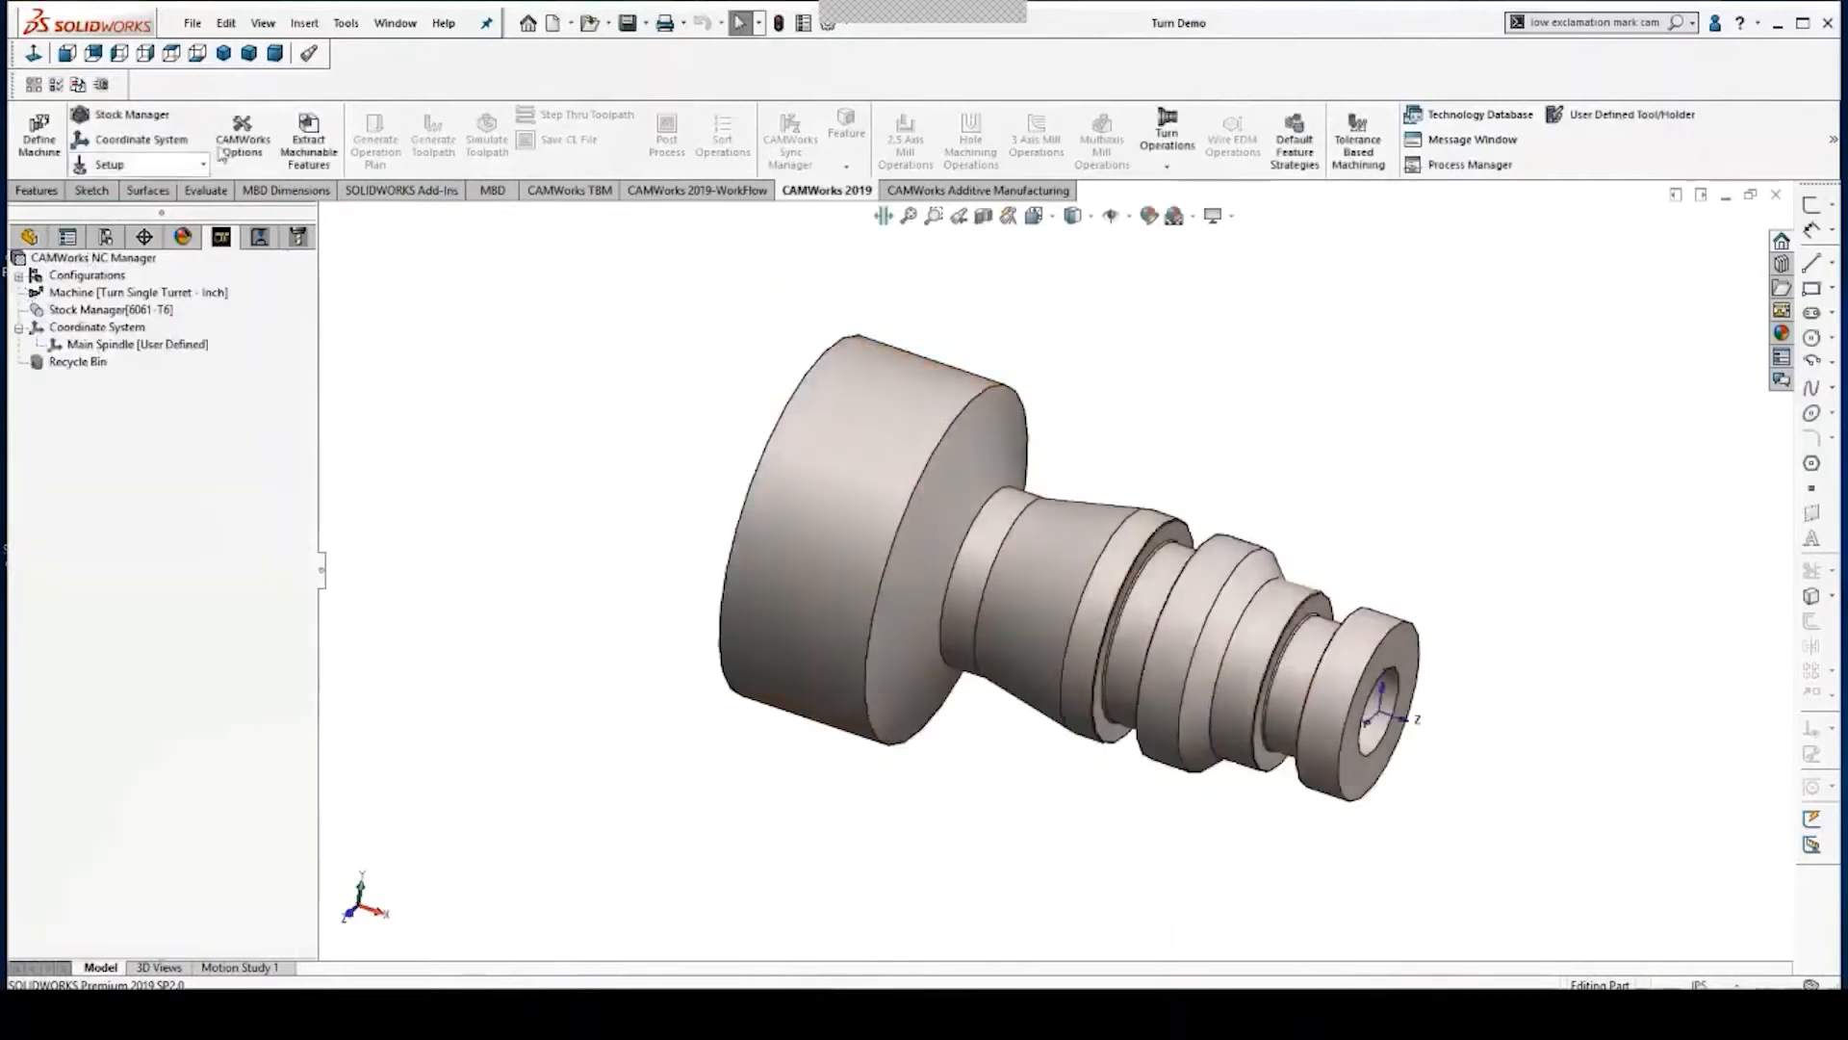
Extract the machinable features of the turned part and generate the operation plan for them.
click(309, 145)
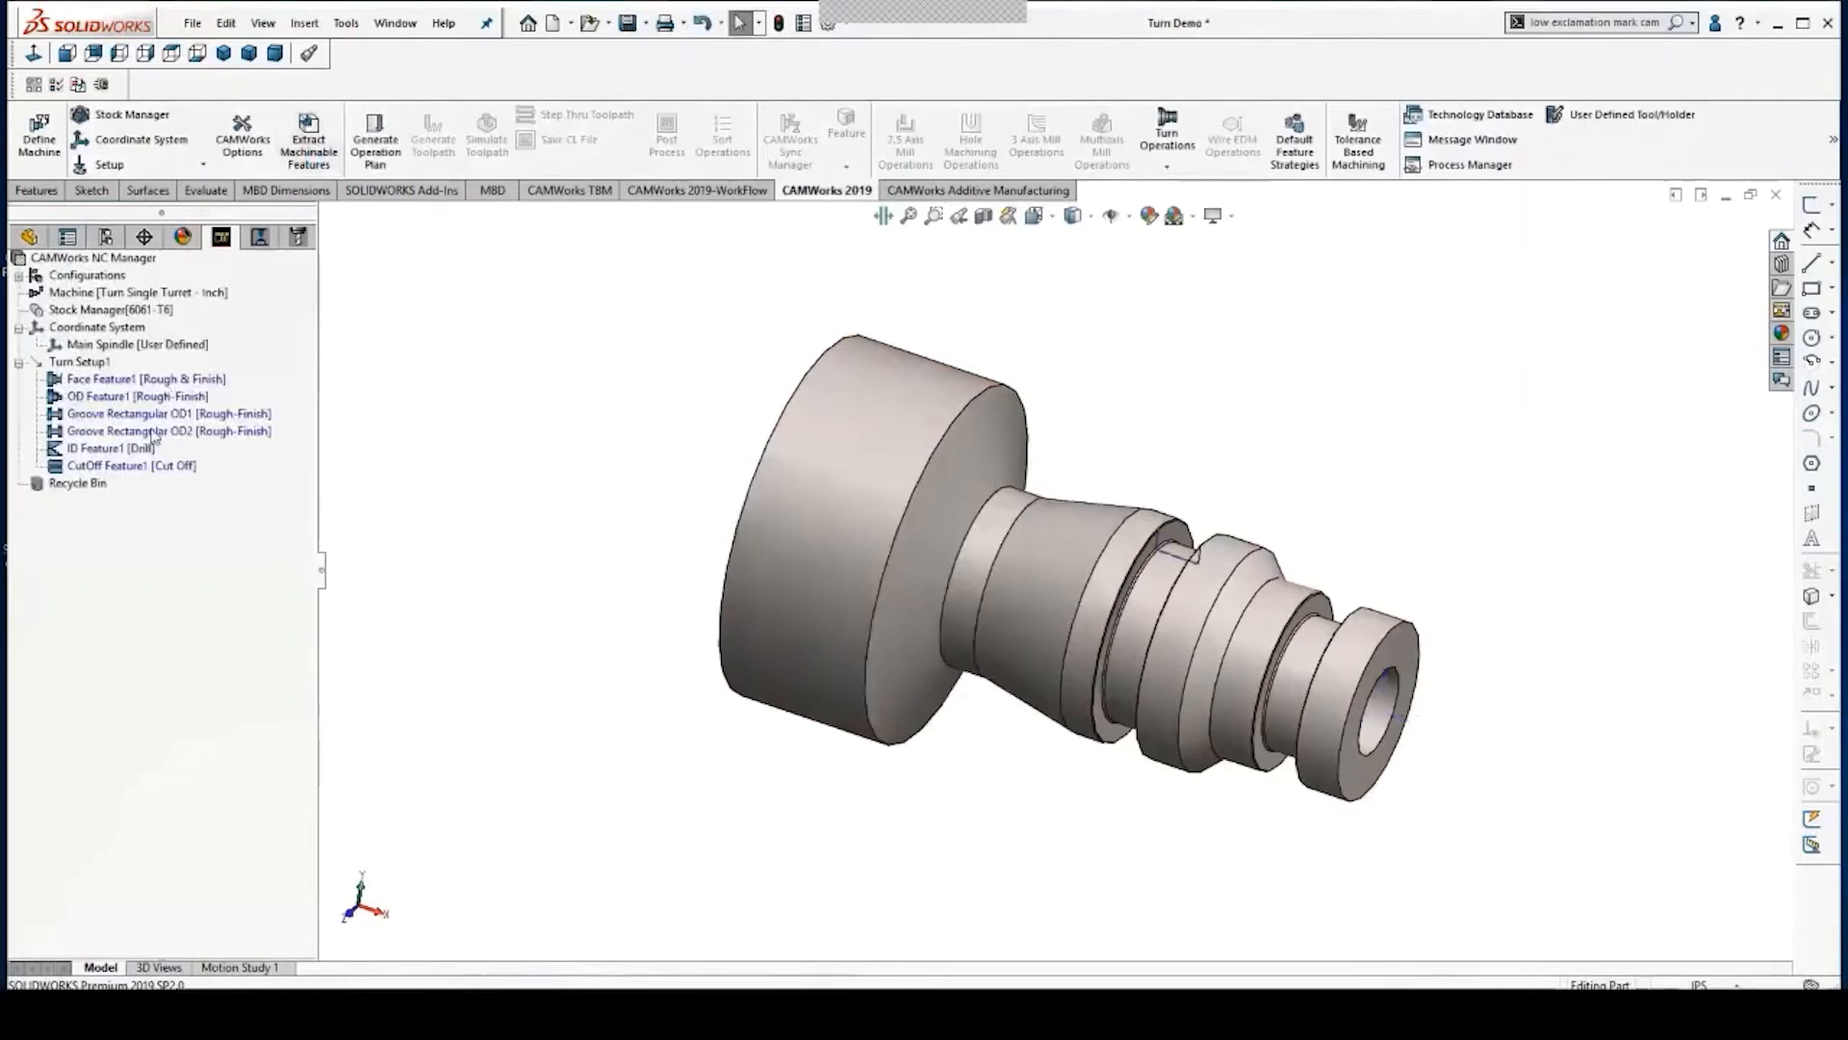
click(376, 152)
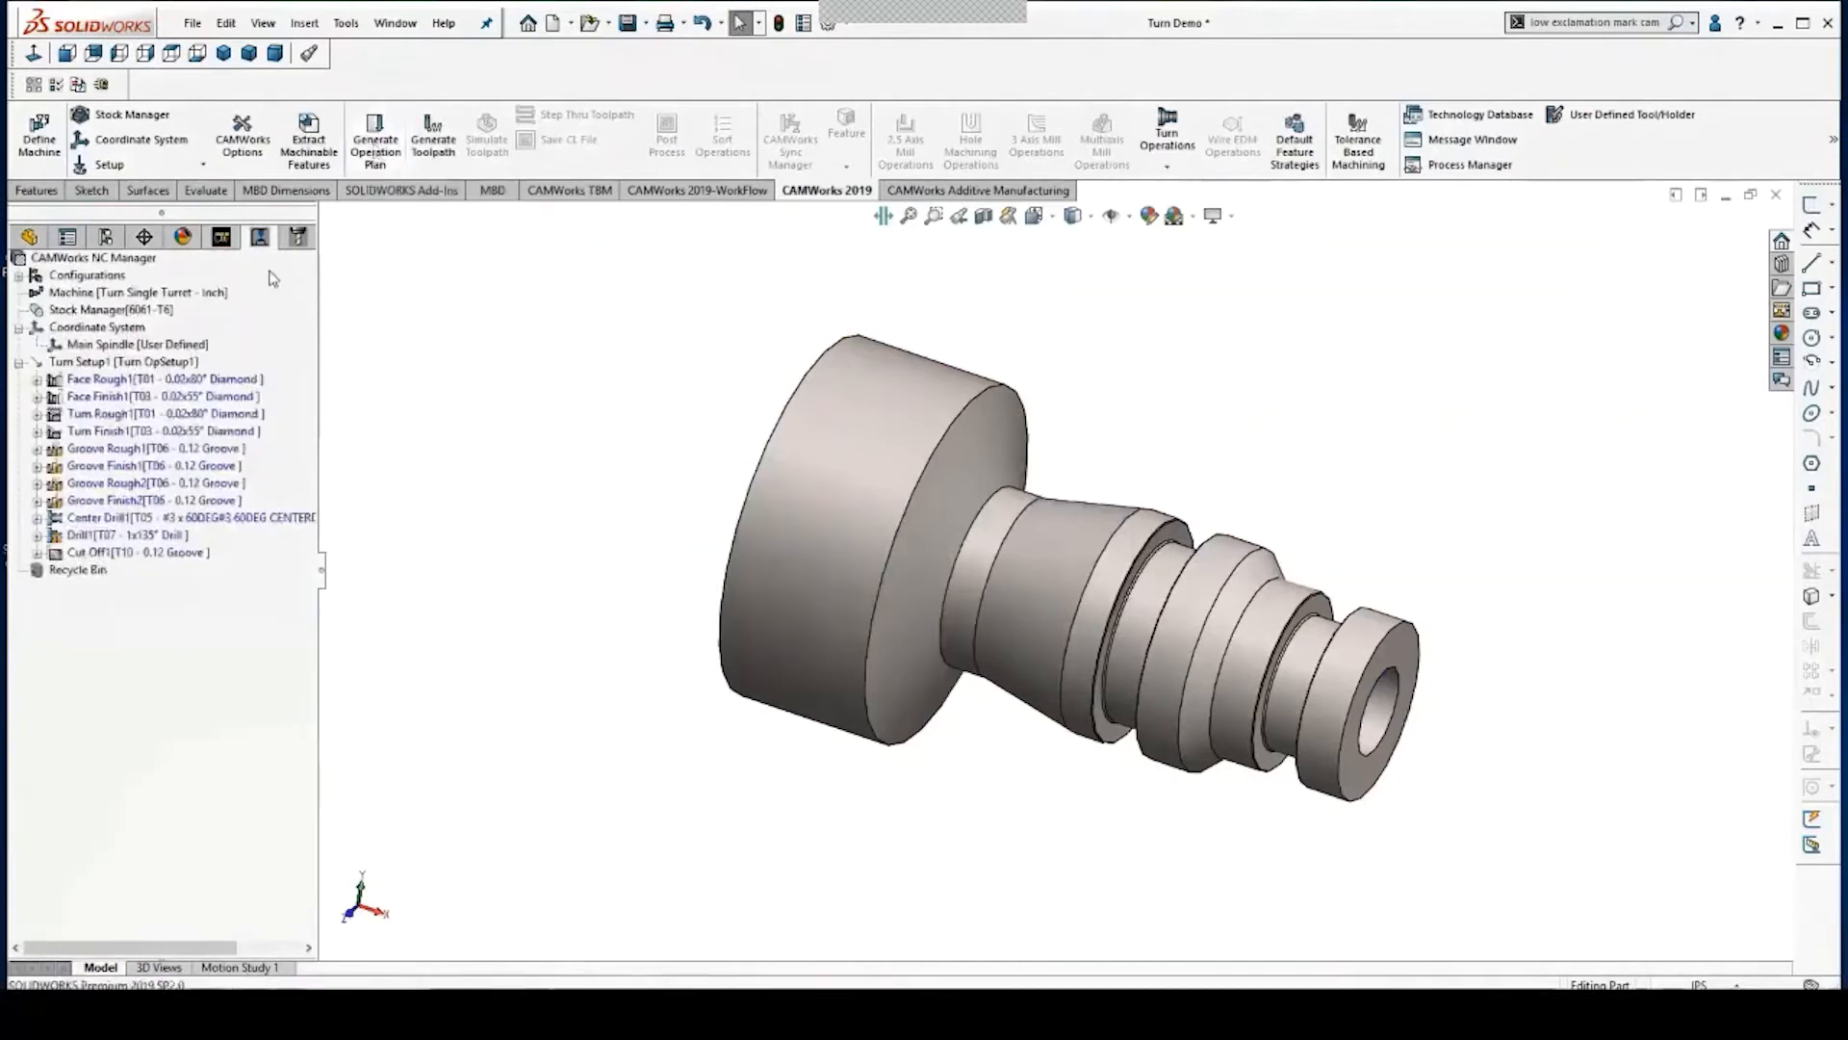
mouse_move(144, 537)
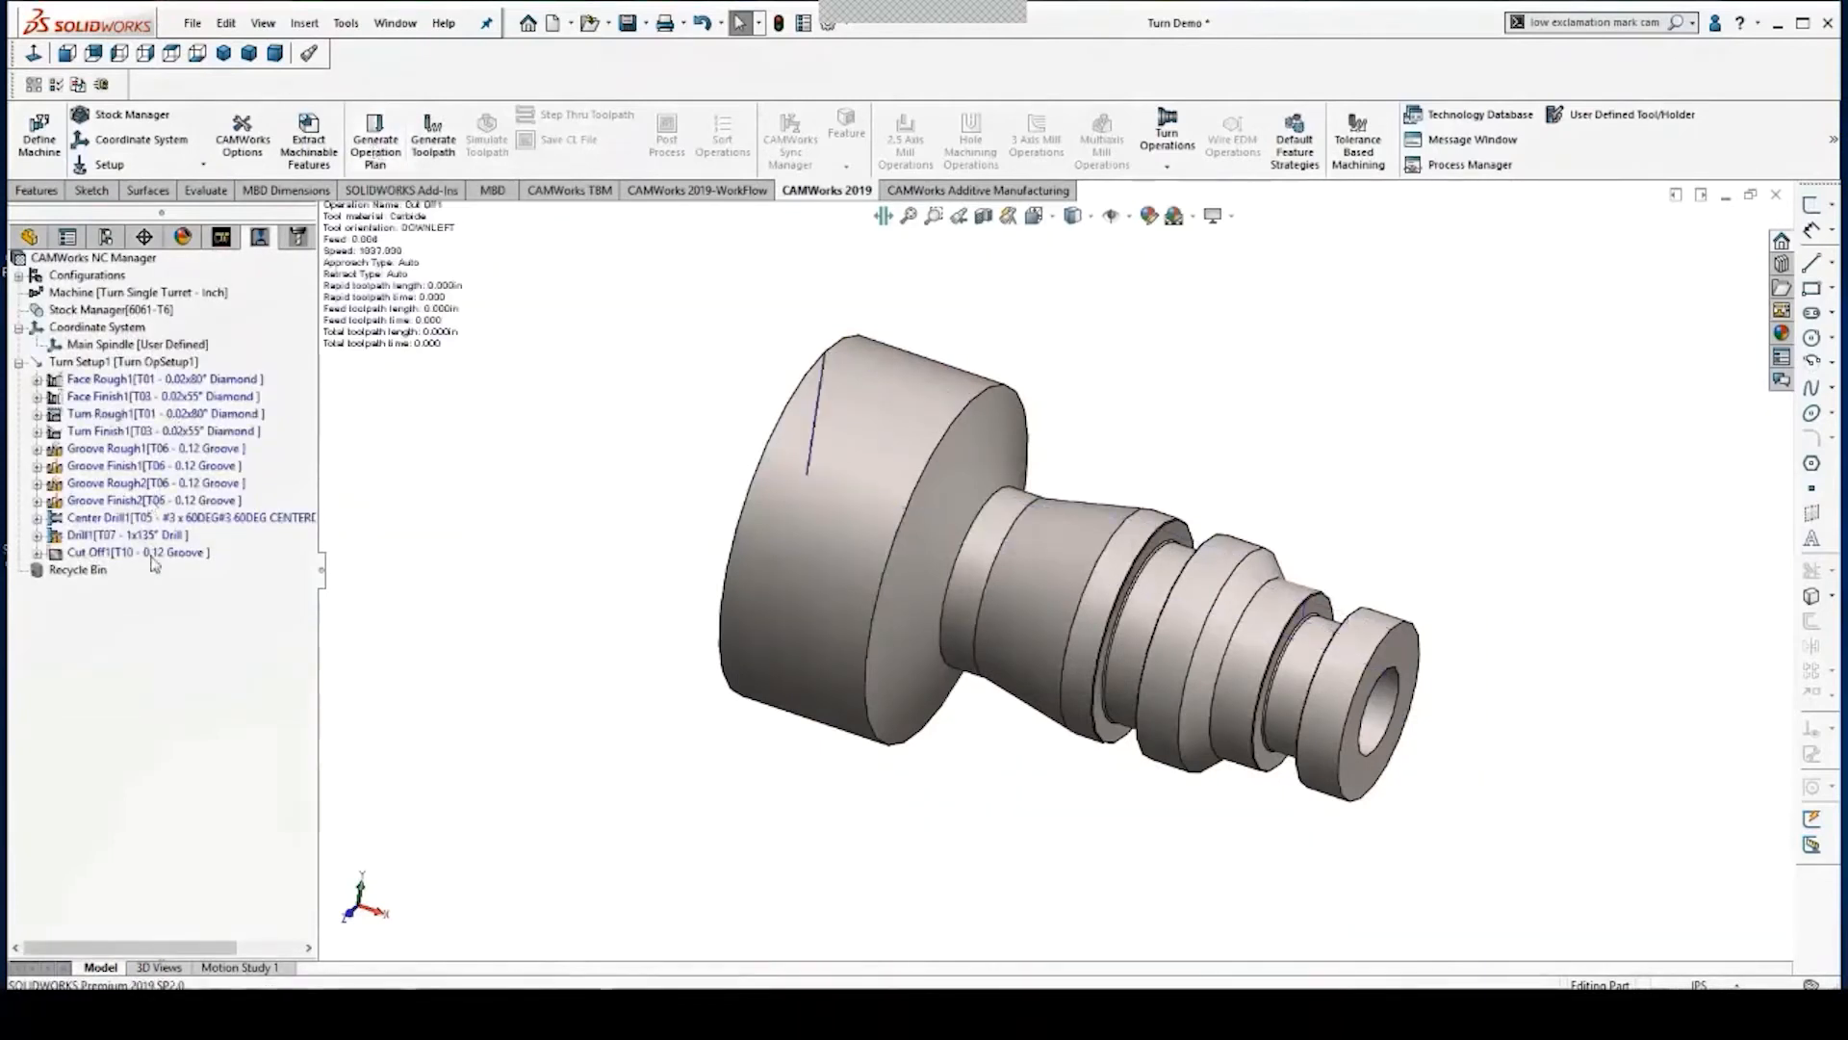
Generate the toolpaths and post-process them to Turn Demo.txt on the Desktop, replacing the existing file.
click(449, 136)
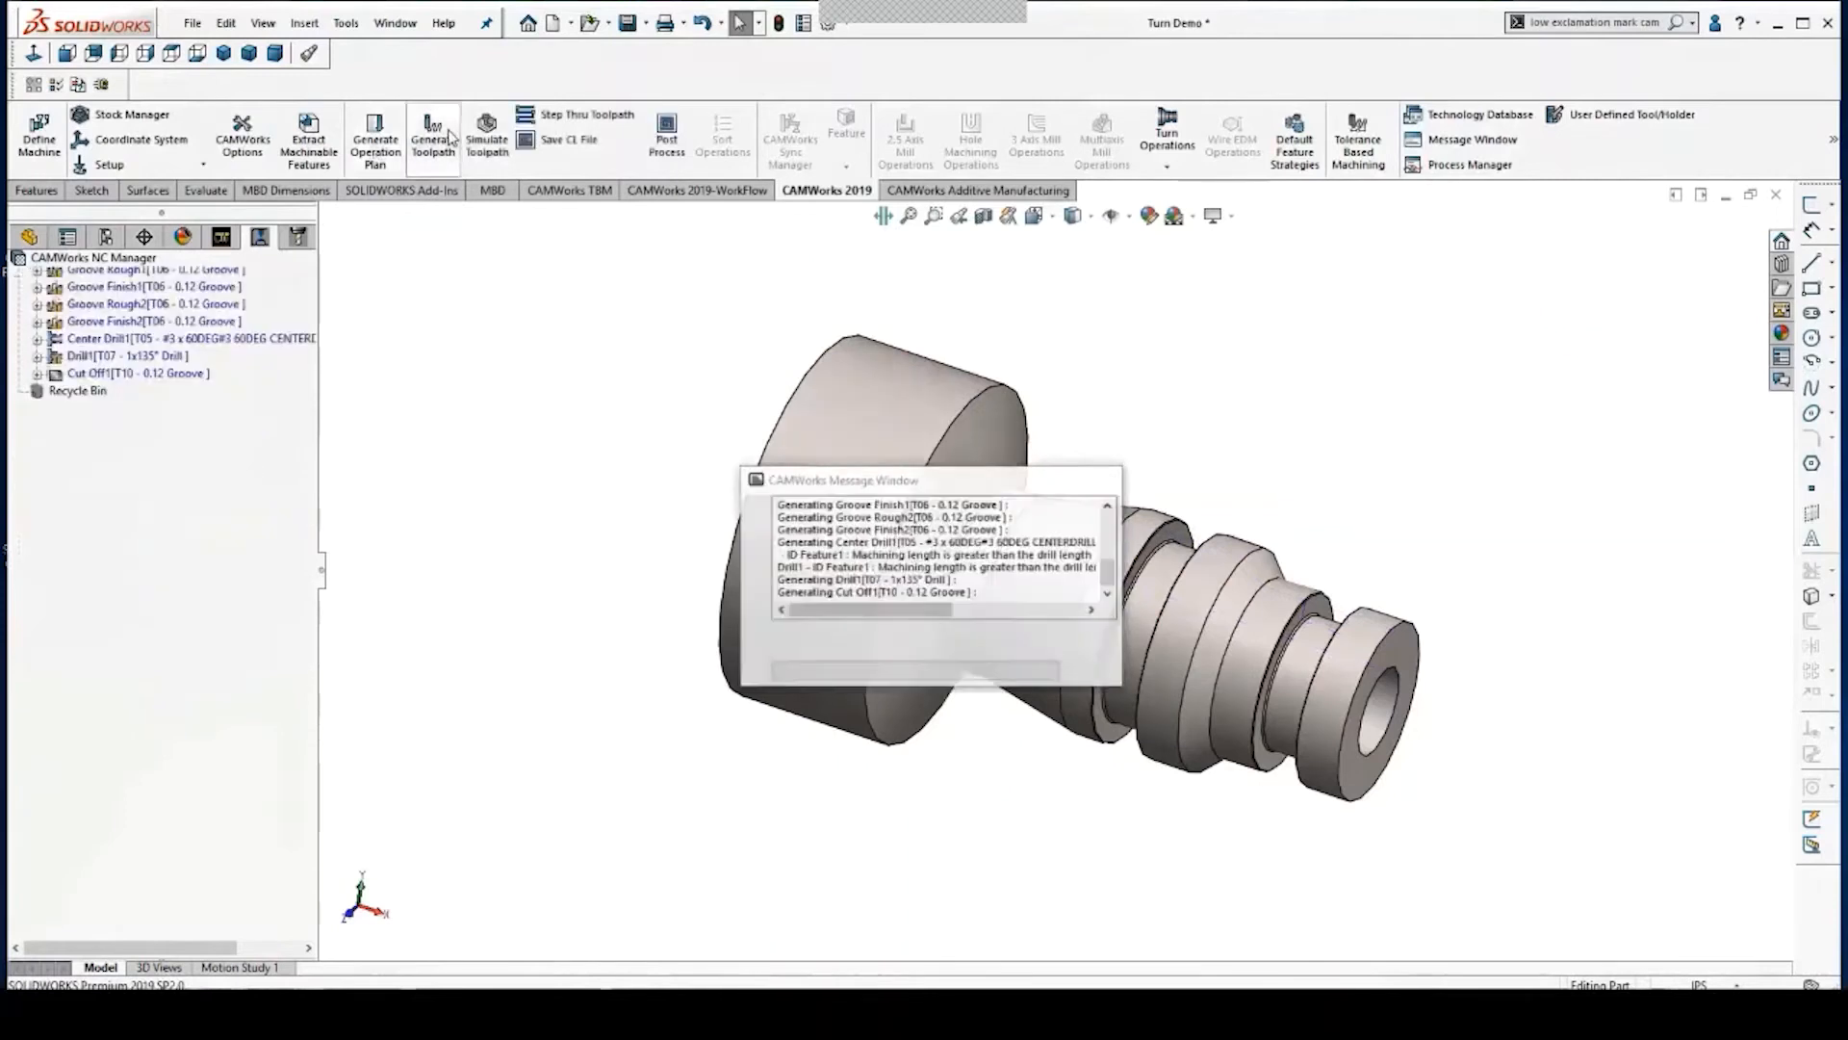
click(664, 139)
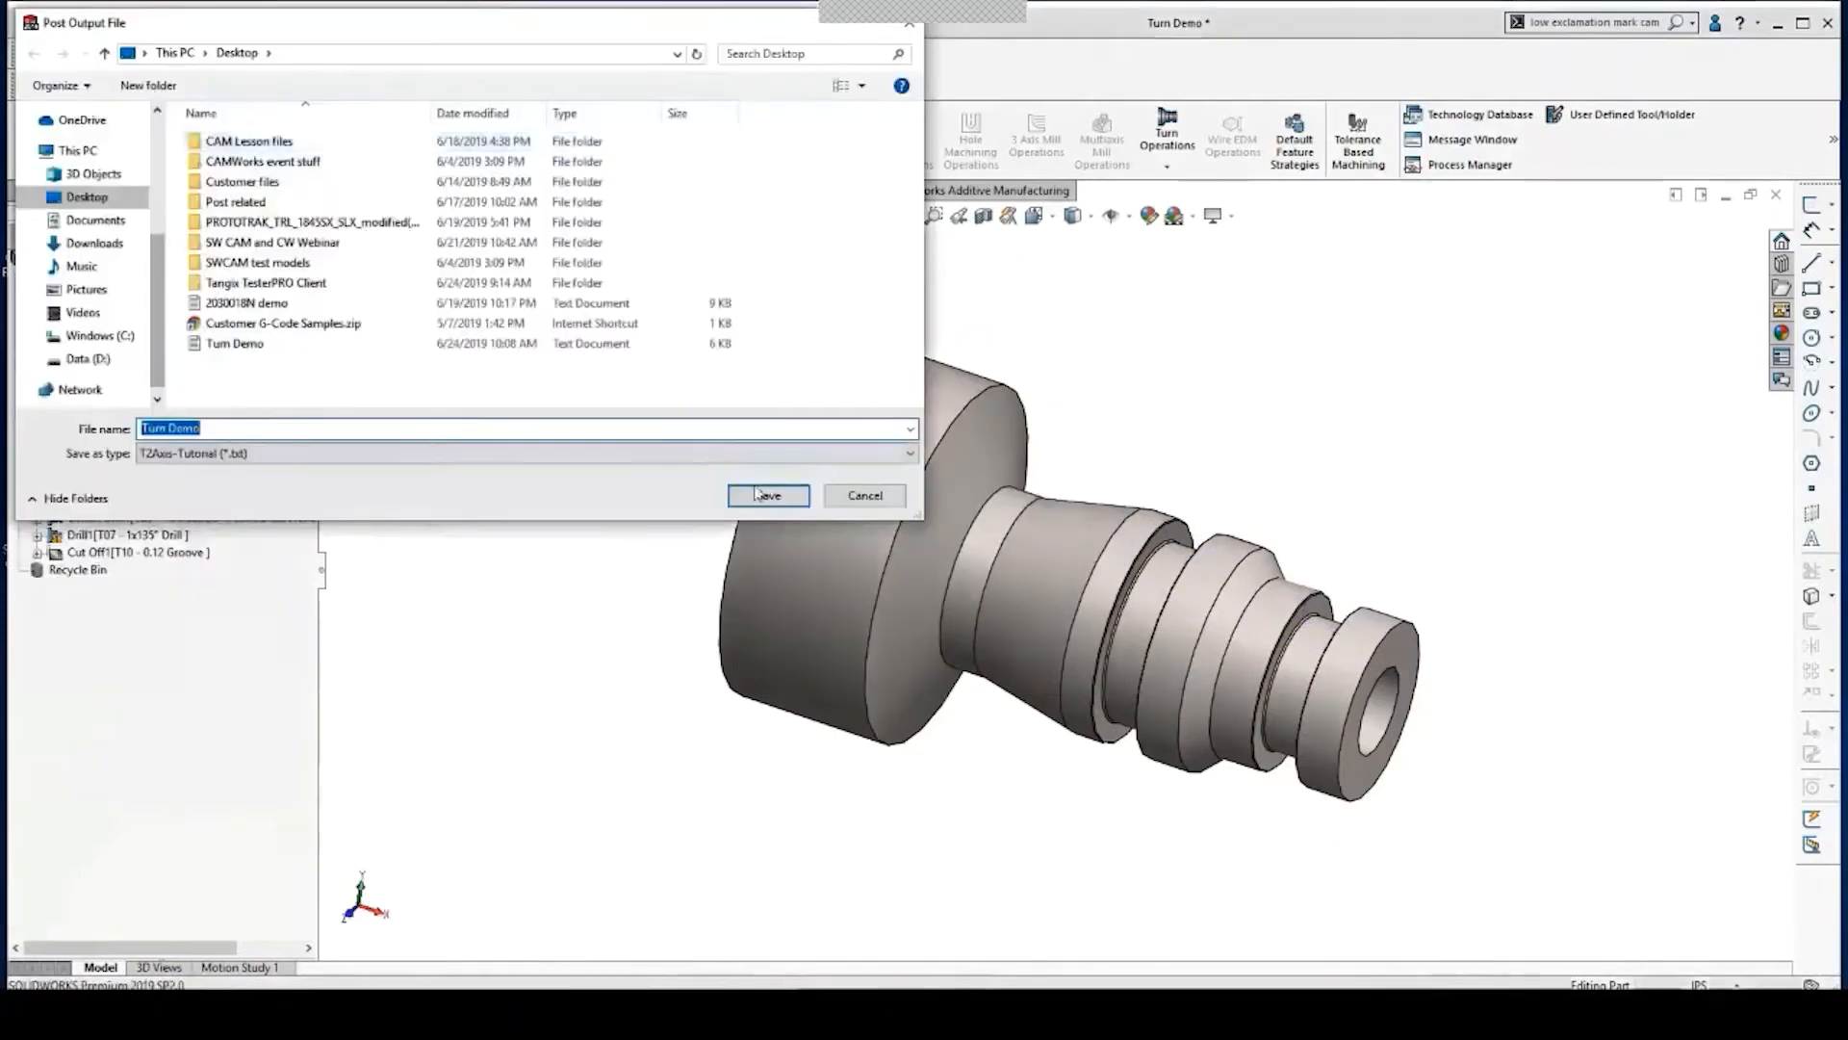
click(757, 496)
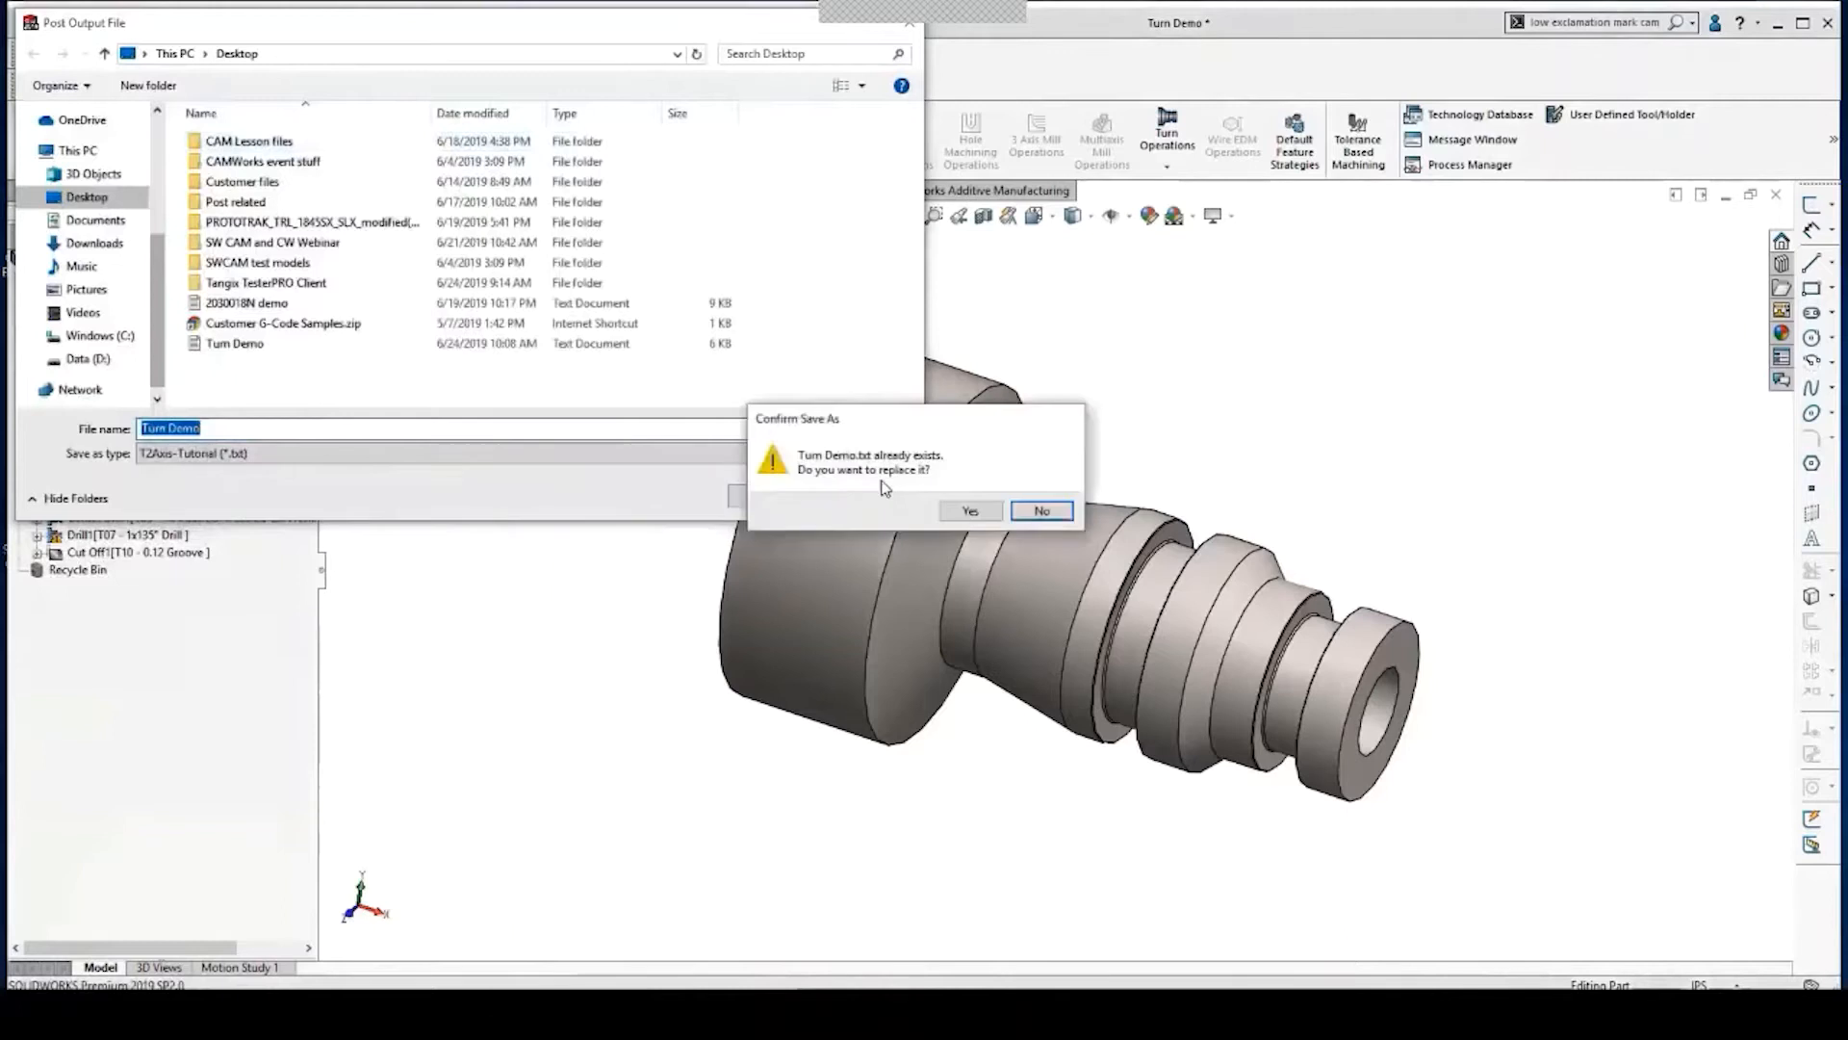
click(955, 508)
click(179, 395)
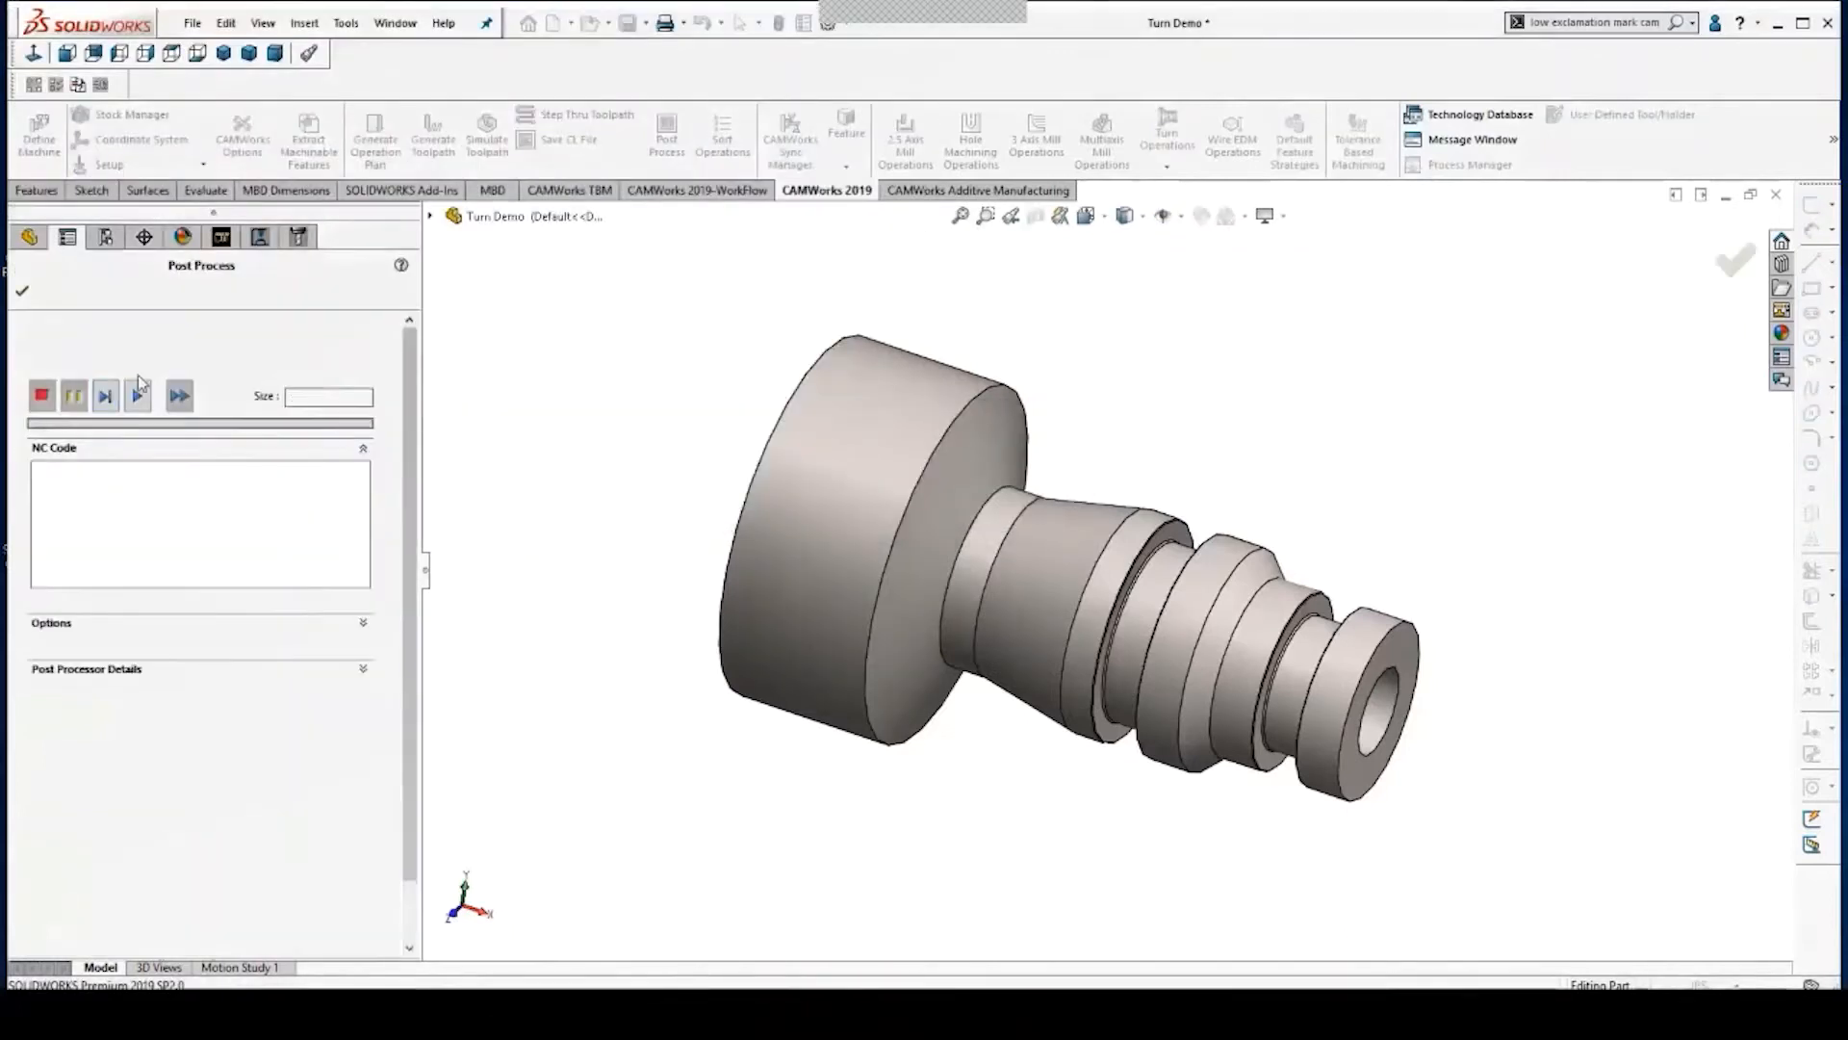
click(23, 294)
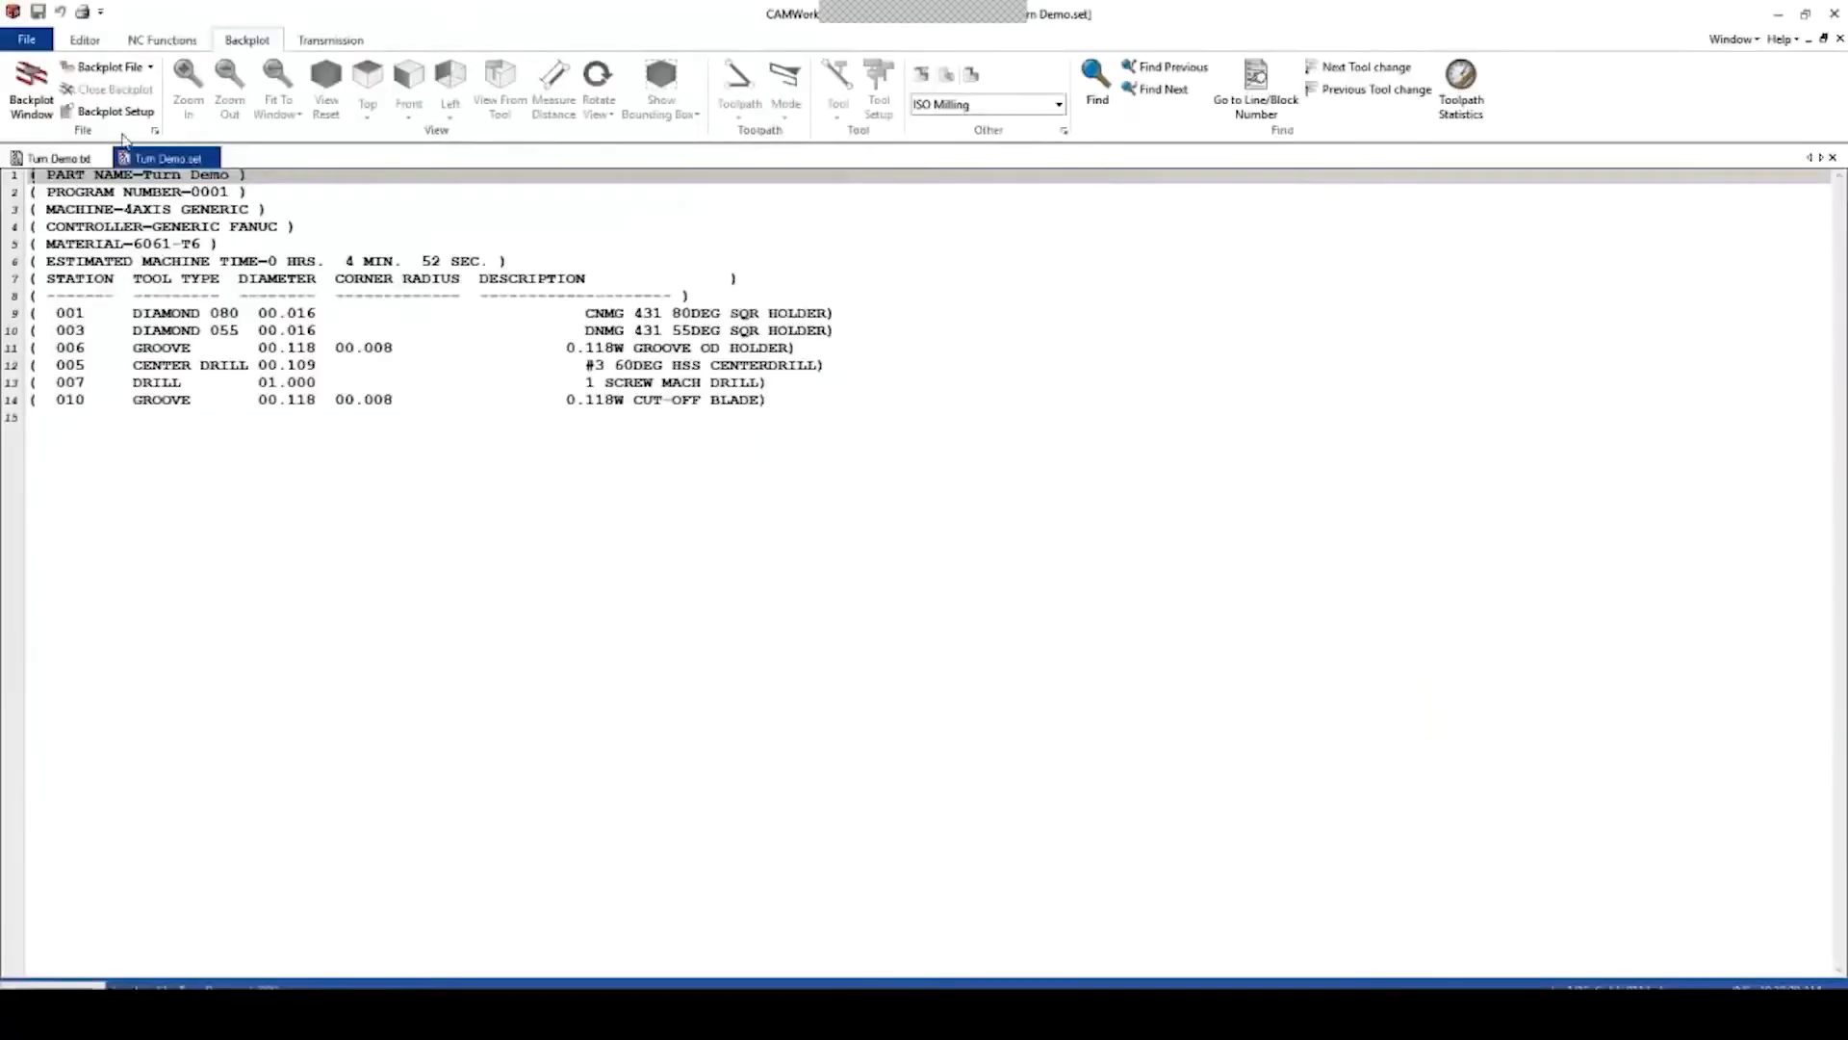
Switch to the browser and stop the running stopwatch.
click(404, 1015)
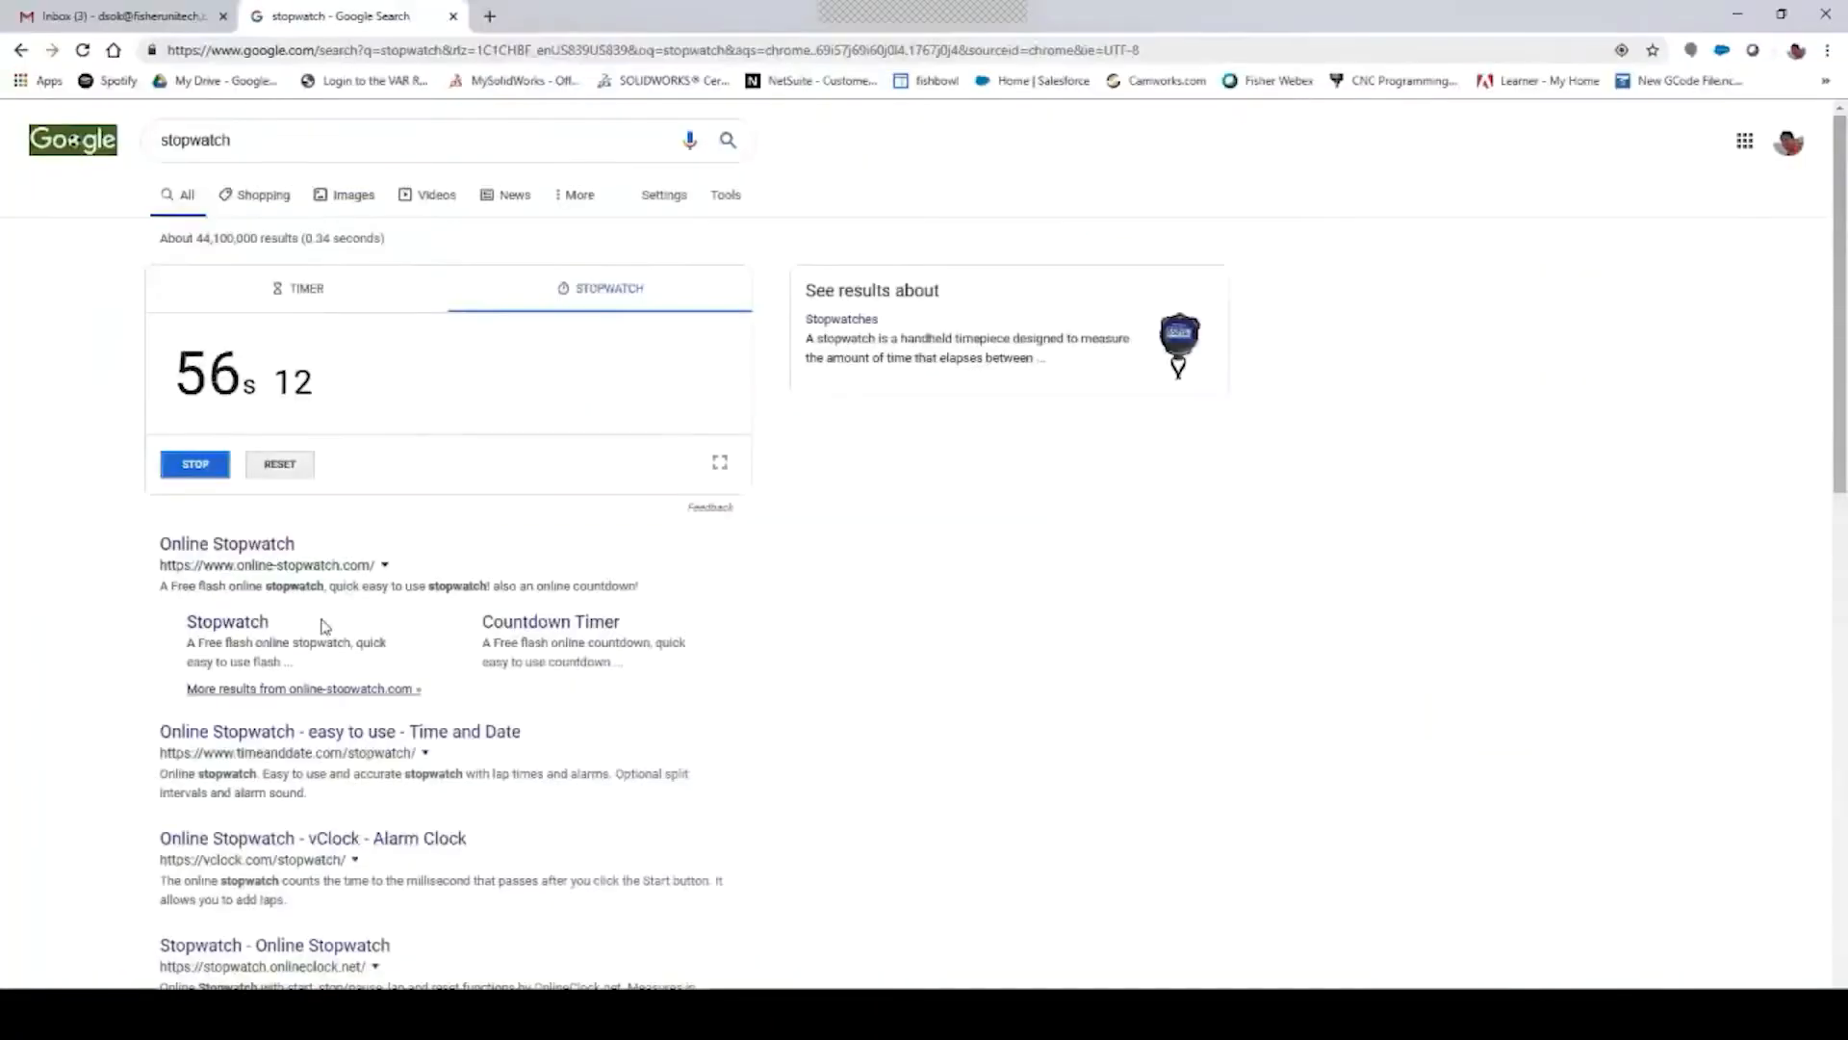
click(202, 470)
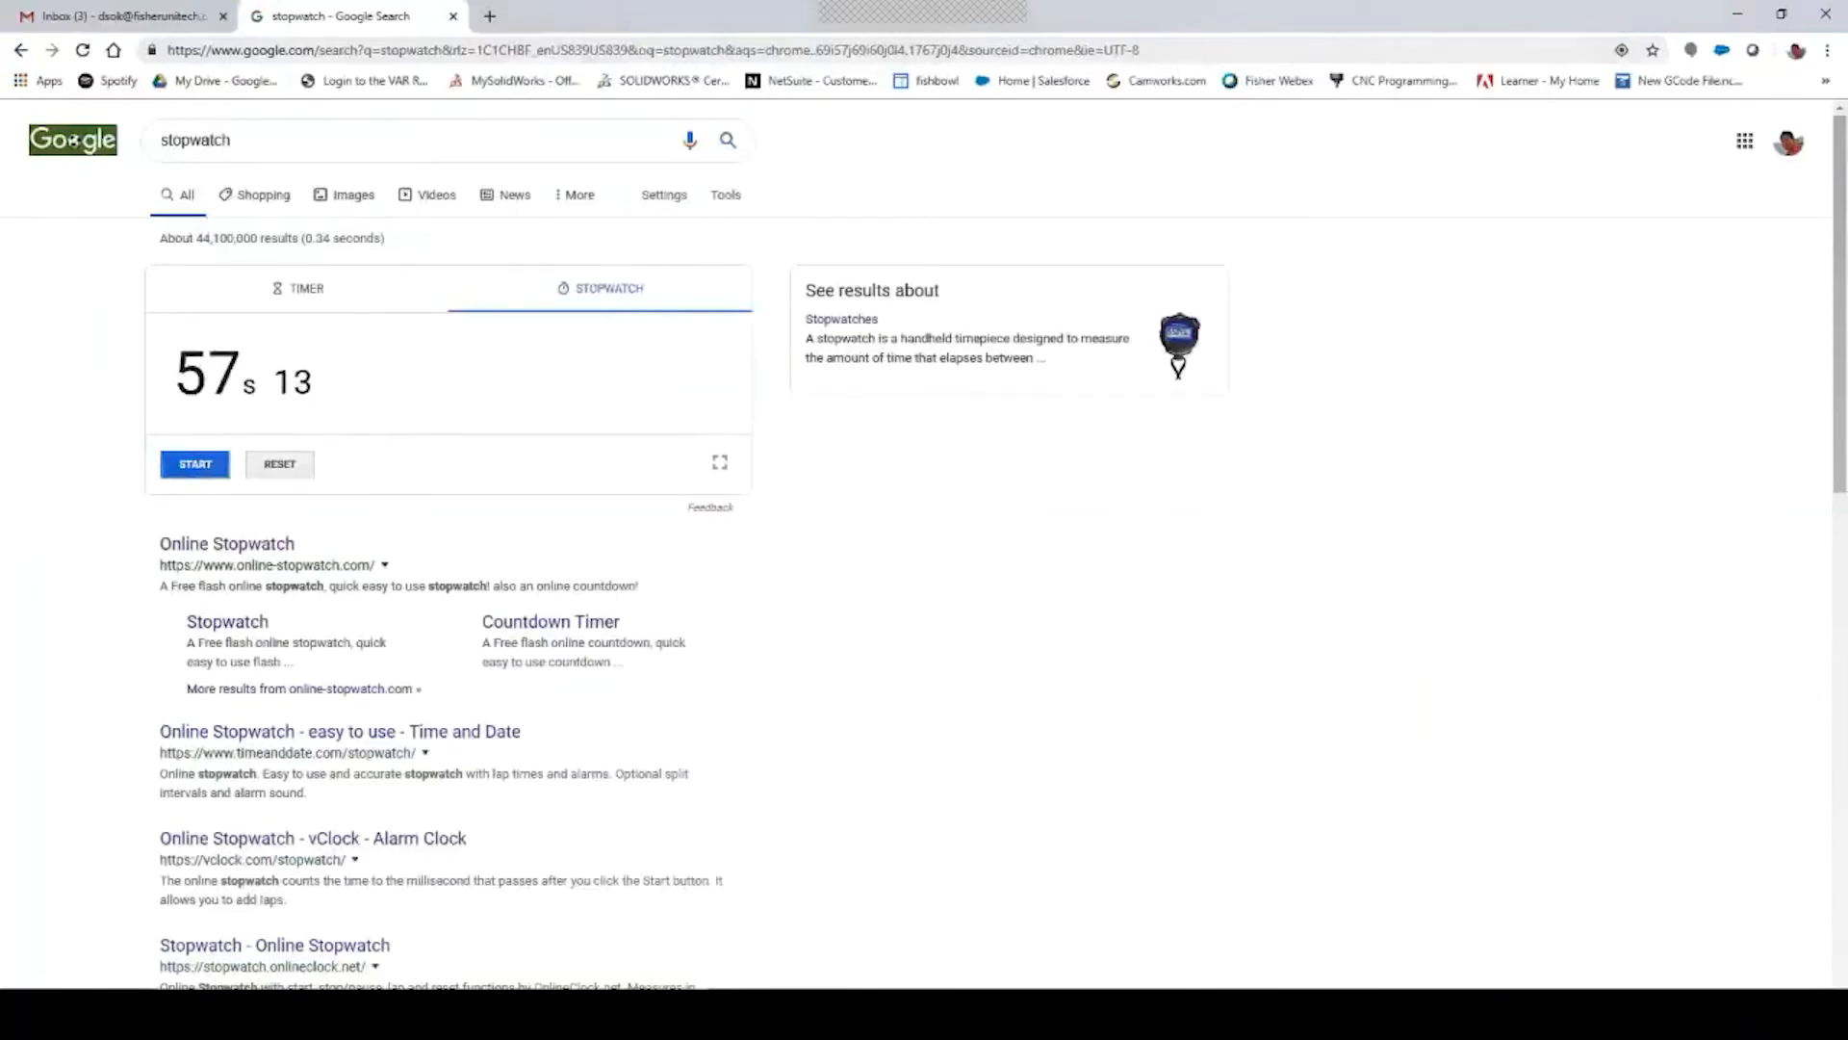
Switch to the CAMWorks NC editor and review the posted G-code in Turn Demo.txt.
mouse_move(1062, 1015)
click(1063, 929)
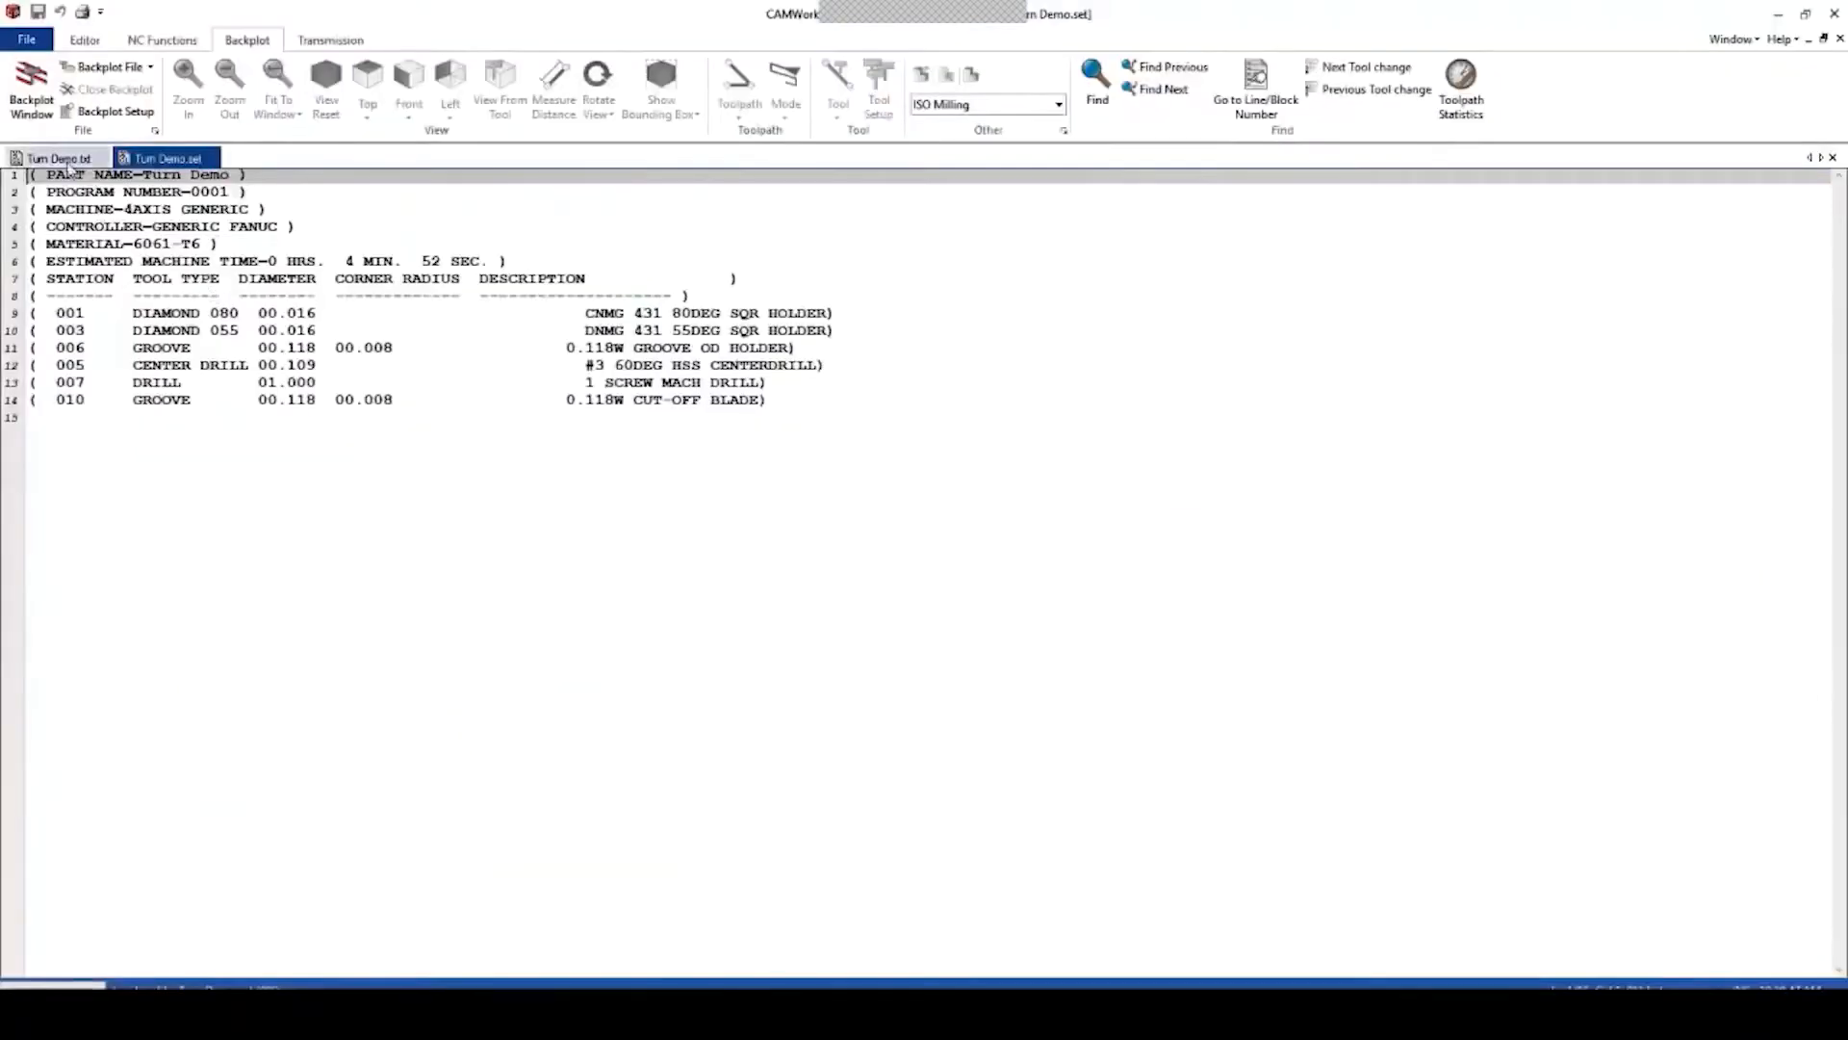
click(68, 164)
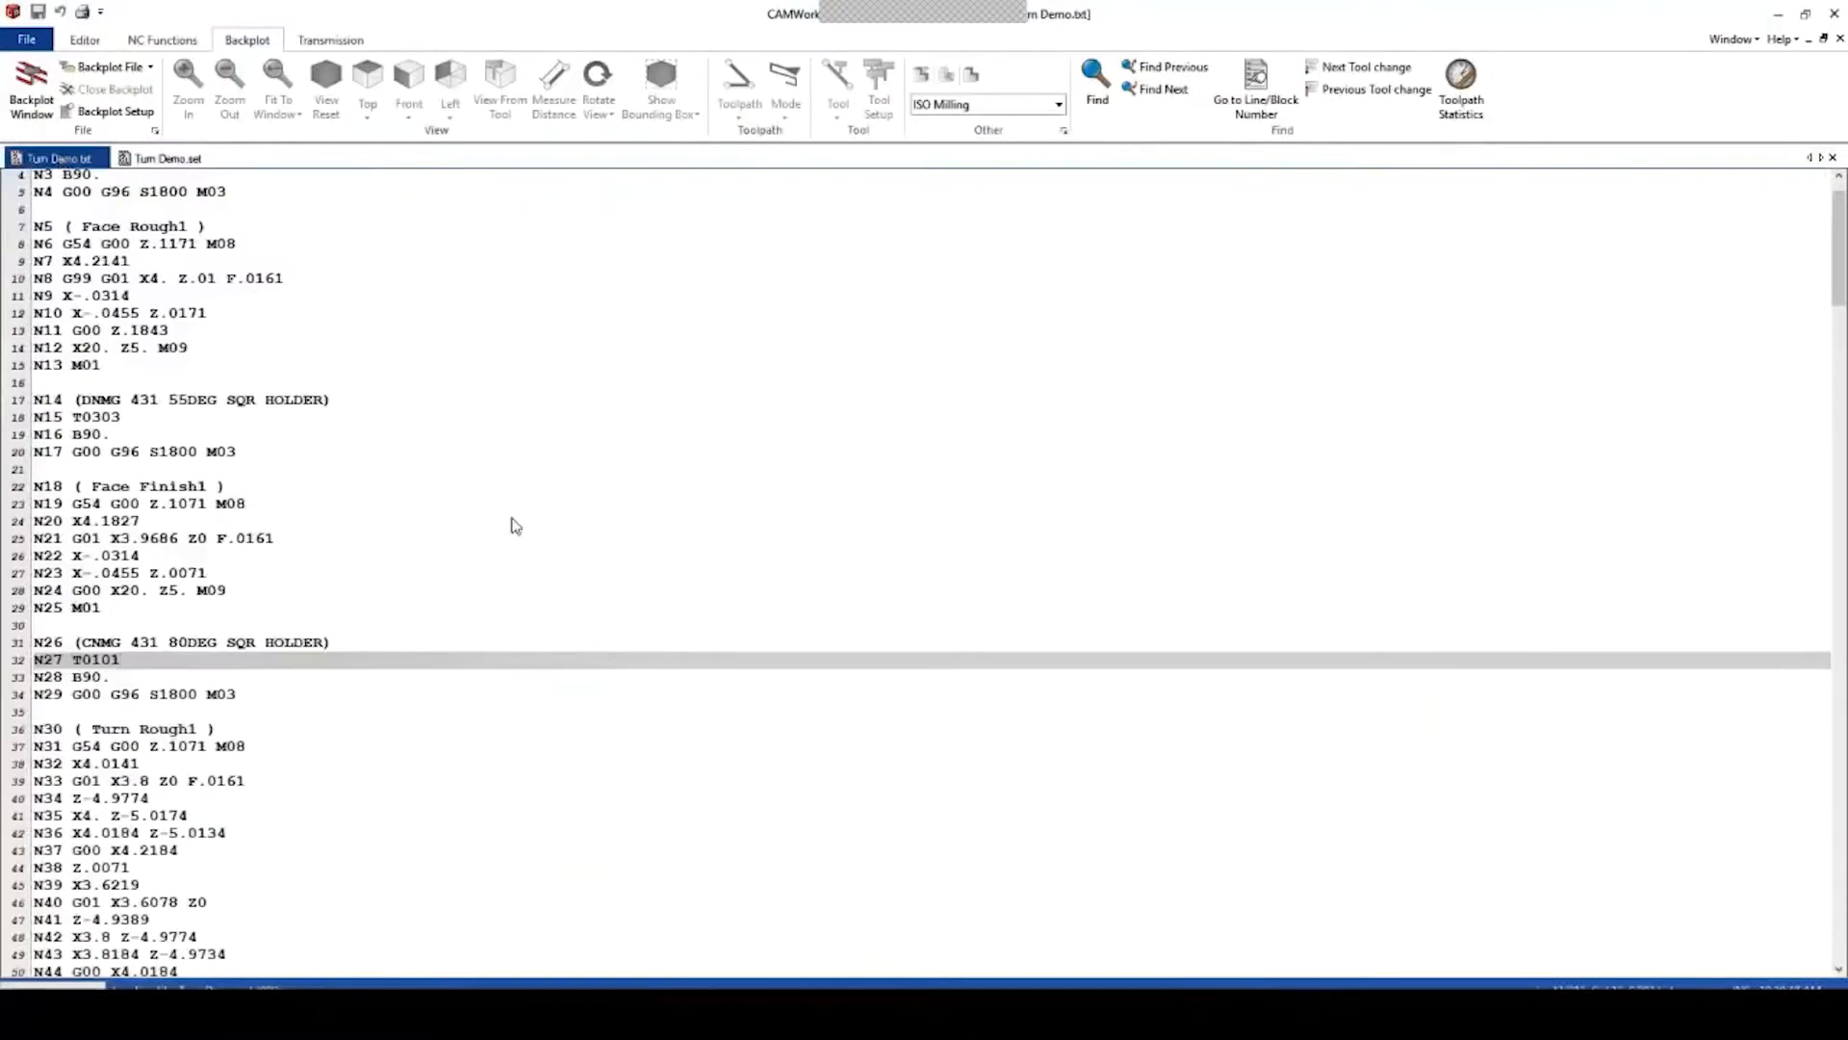
scroll(586, 501, down, 16)
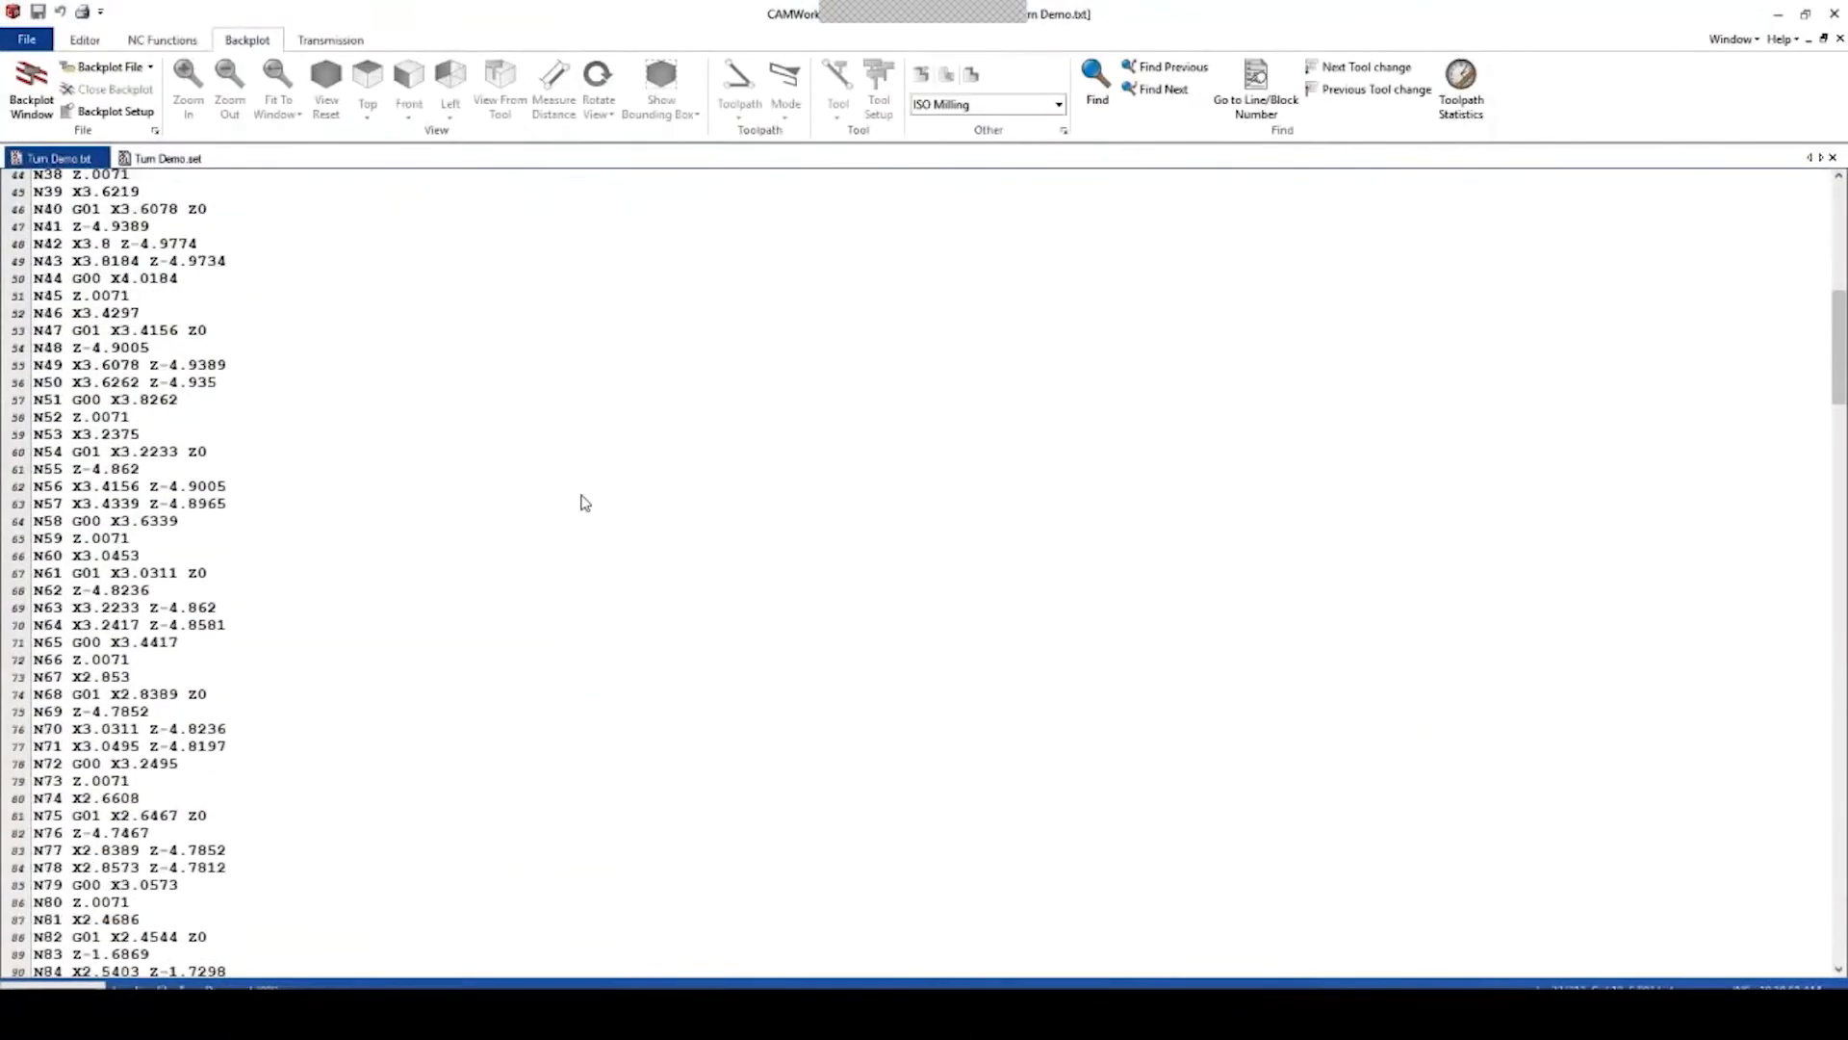
scroll(590, 518, up, 9)
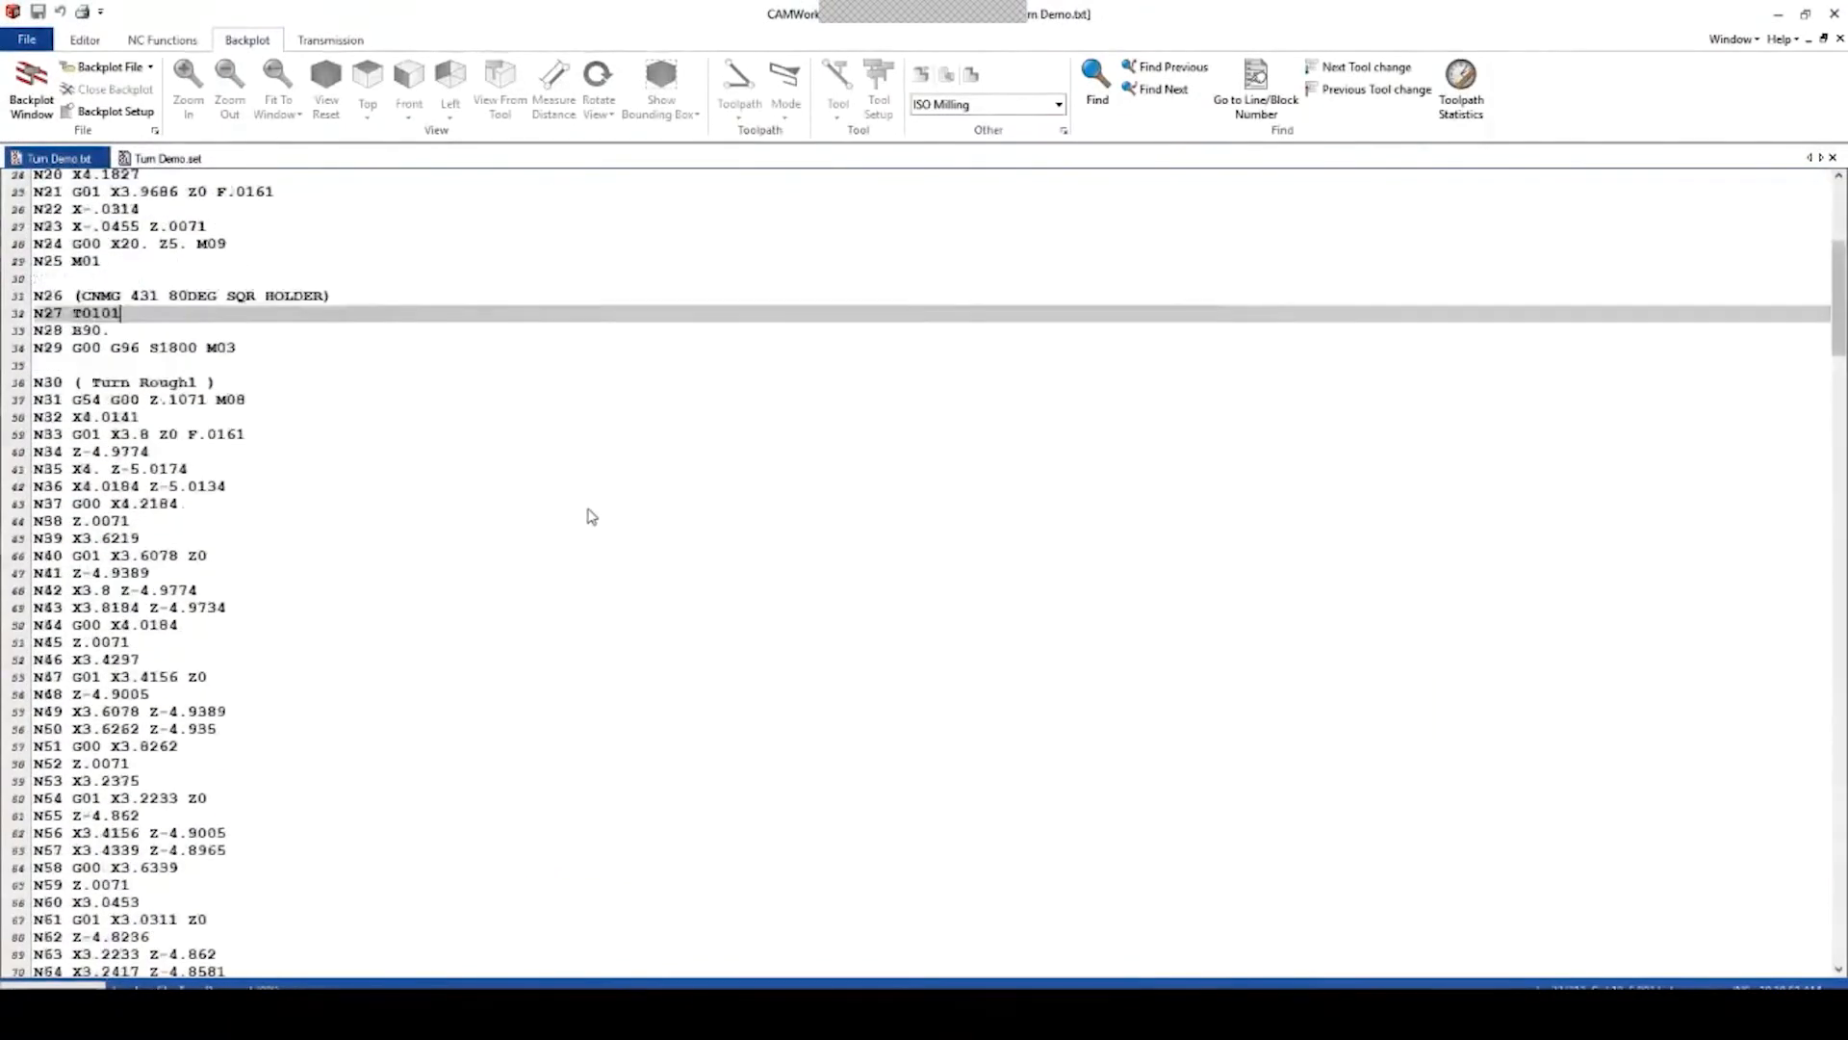
scroll(590, 517, up, 4)
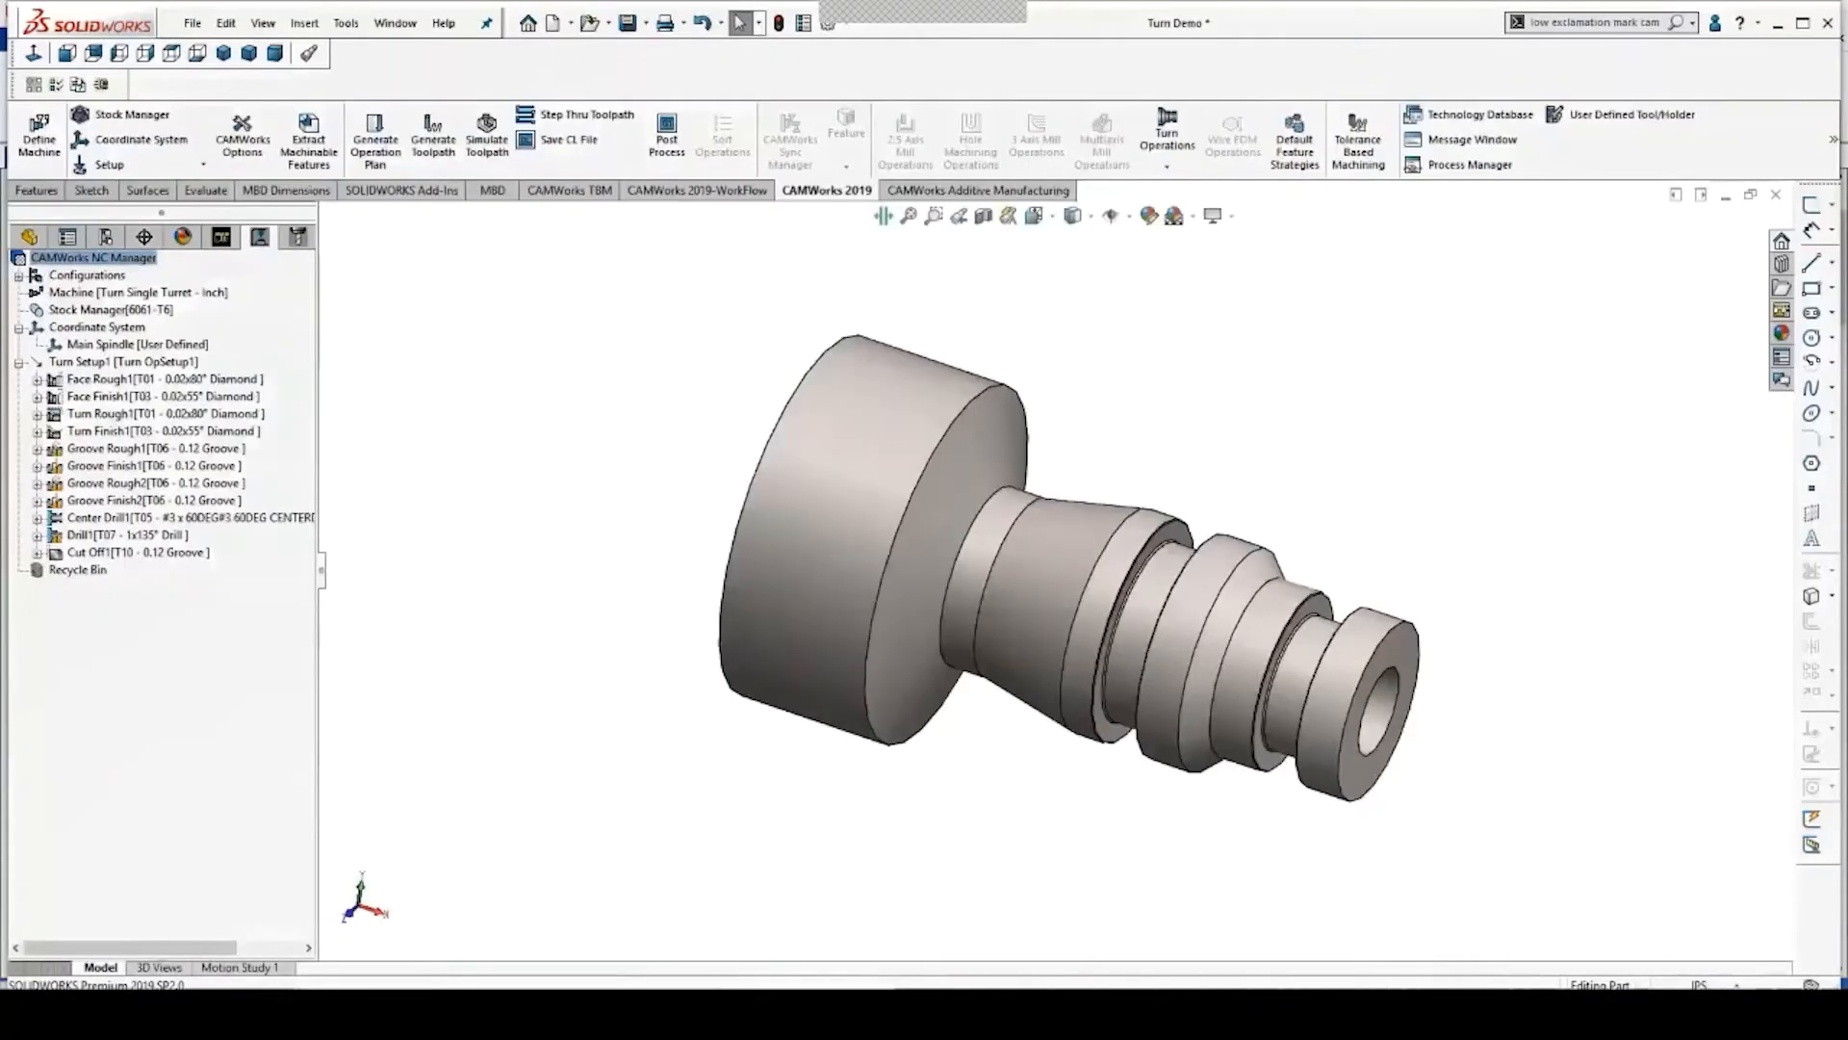
In SOLIDWORKS, simulate all the turning toolpaths to the end and display the color-coded deviation comparison of the machined stock with the part.
click(478, 161)
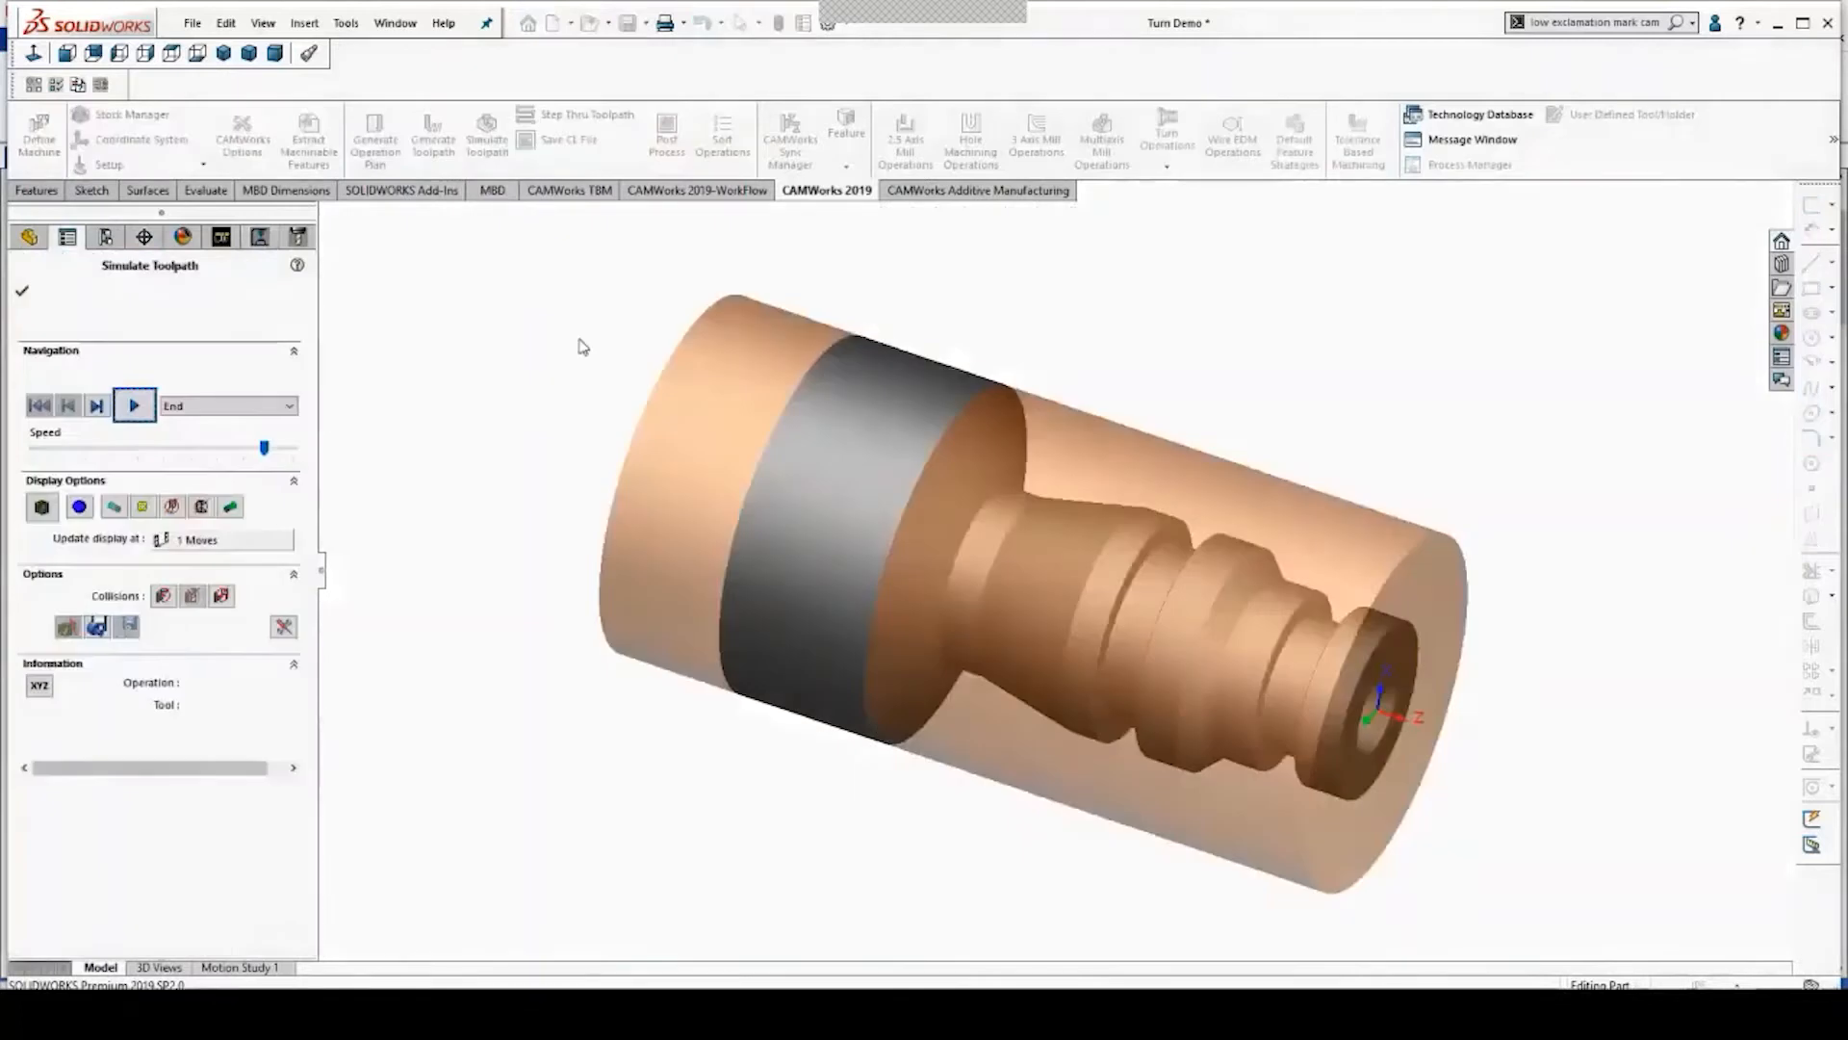
click(134, 404)
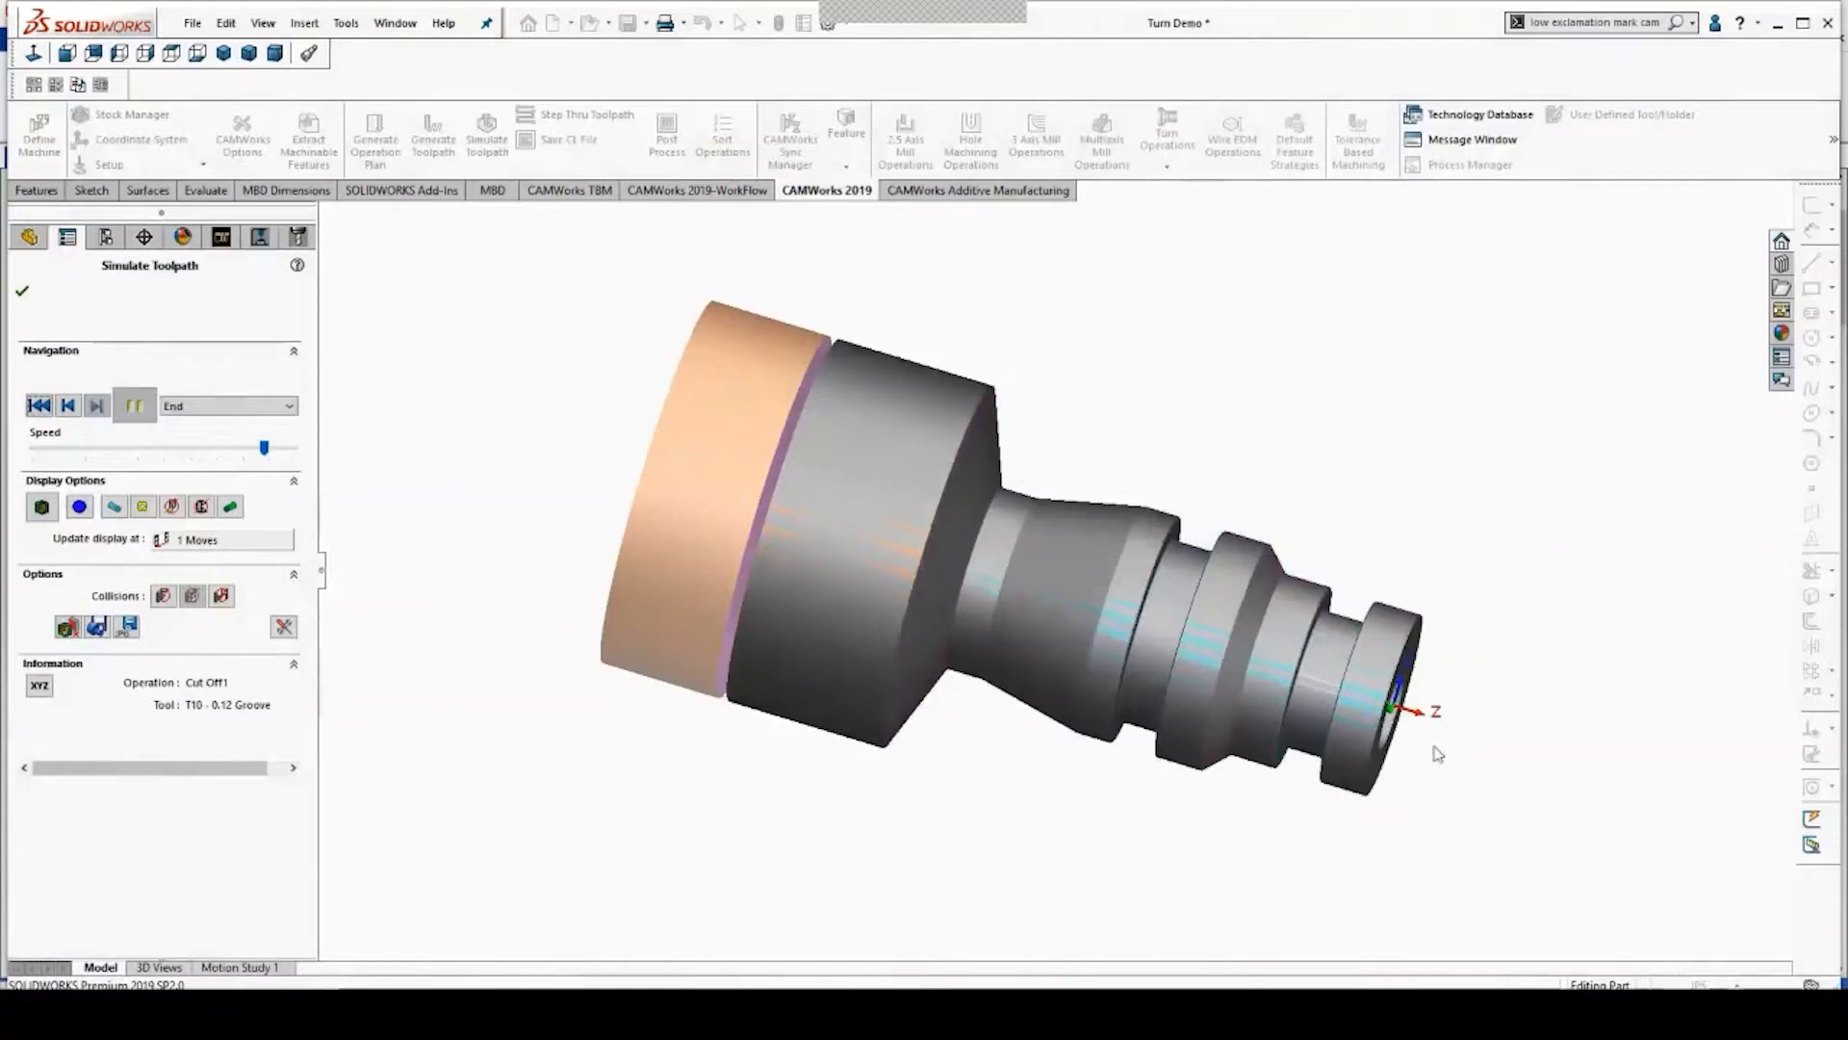
mouse_move(1575, 830)
middle_down()
mouse_move(1560, 809)
mouse_move(1541, 835)
middle_up()
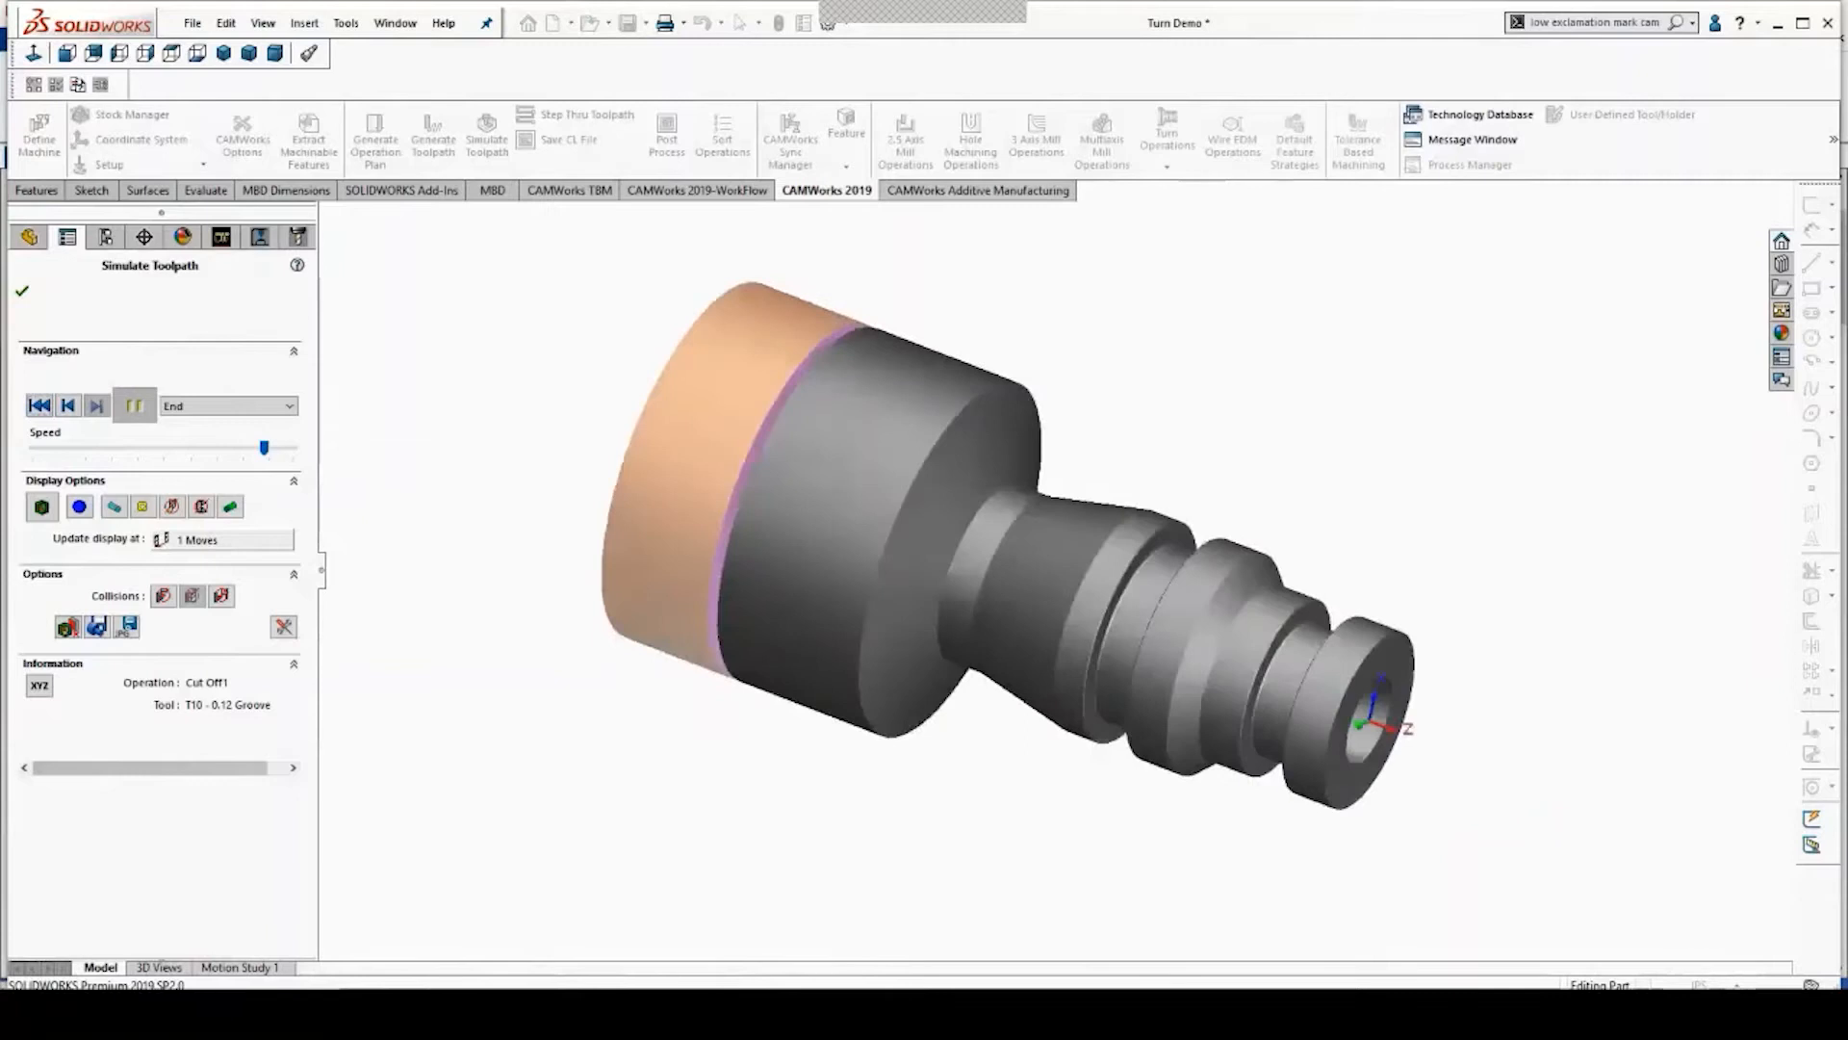
scroll(1402, 703, up, 1)
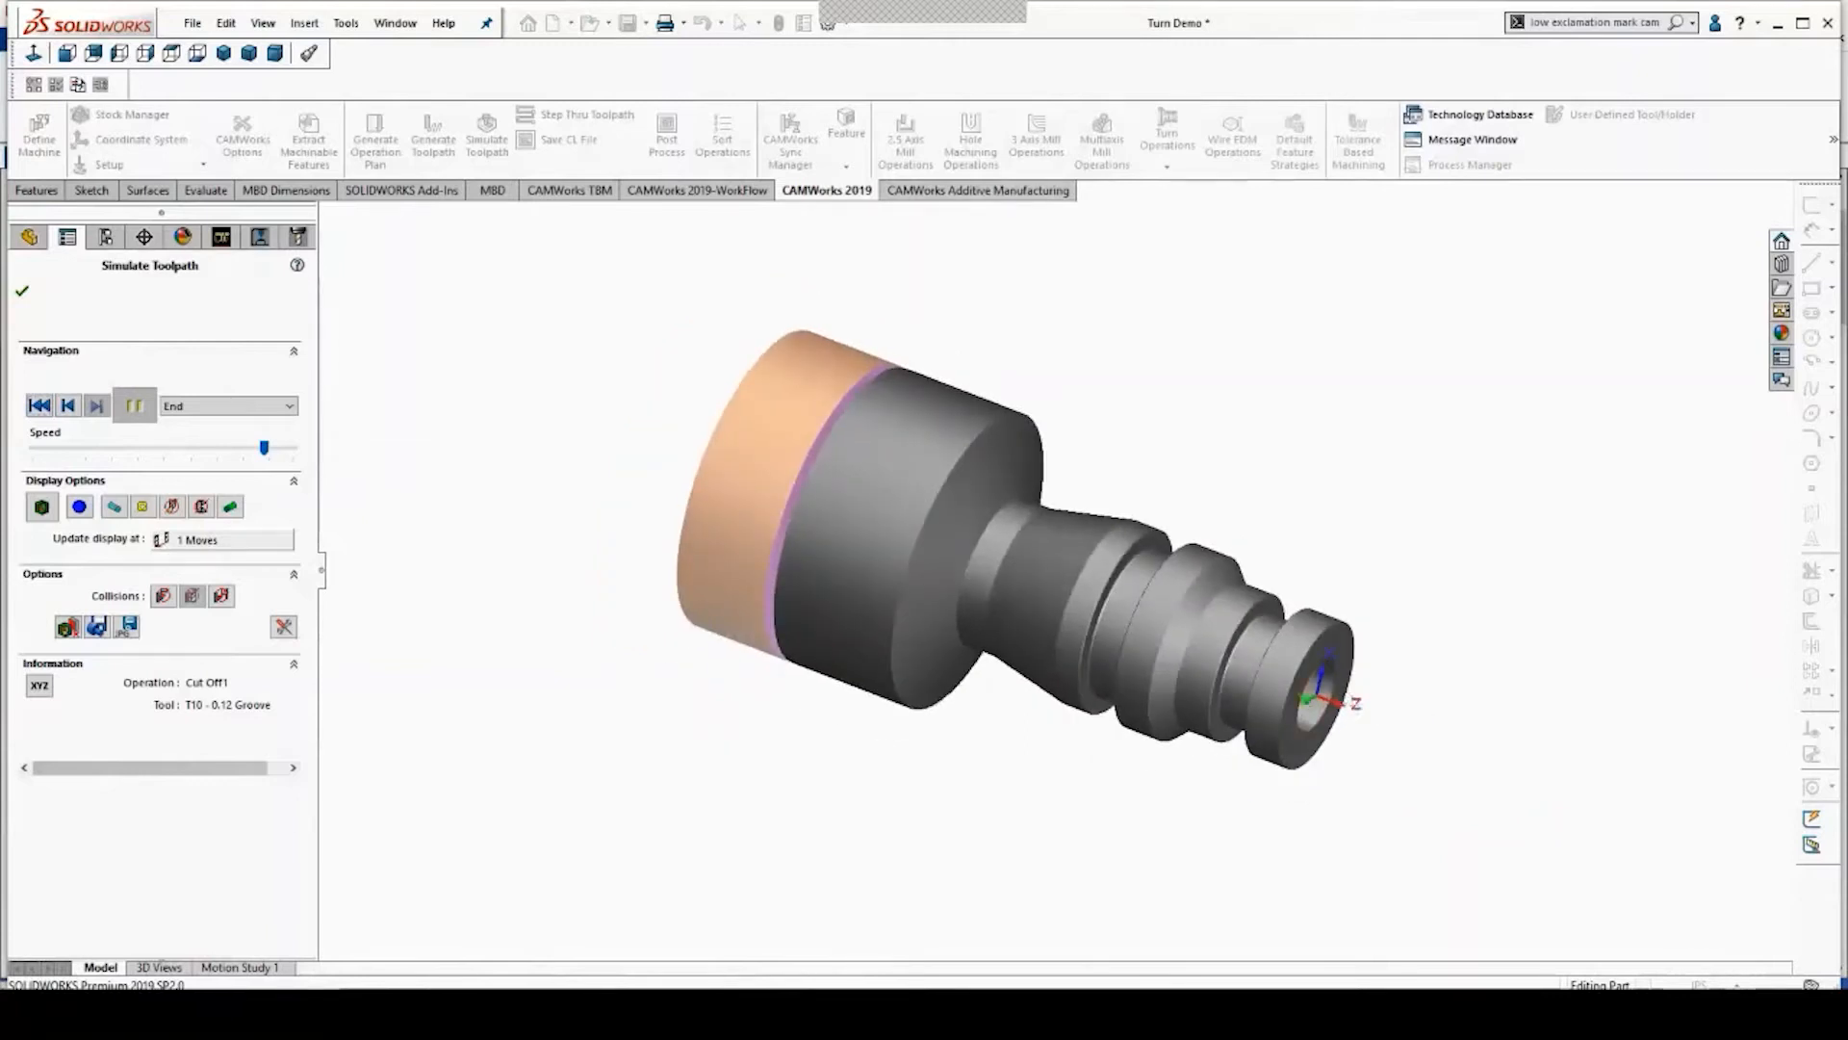
click(40, 508)
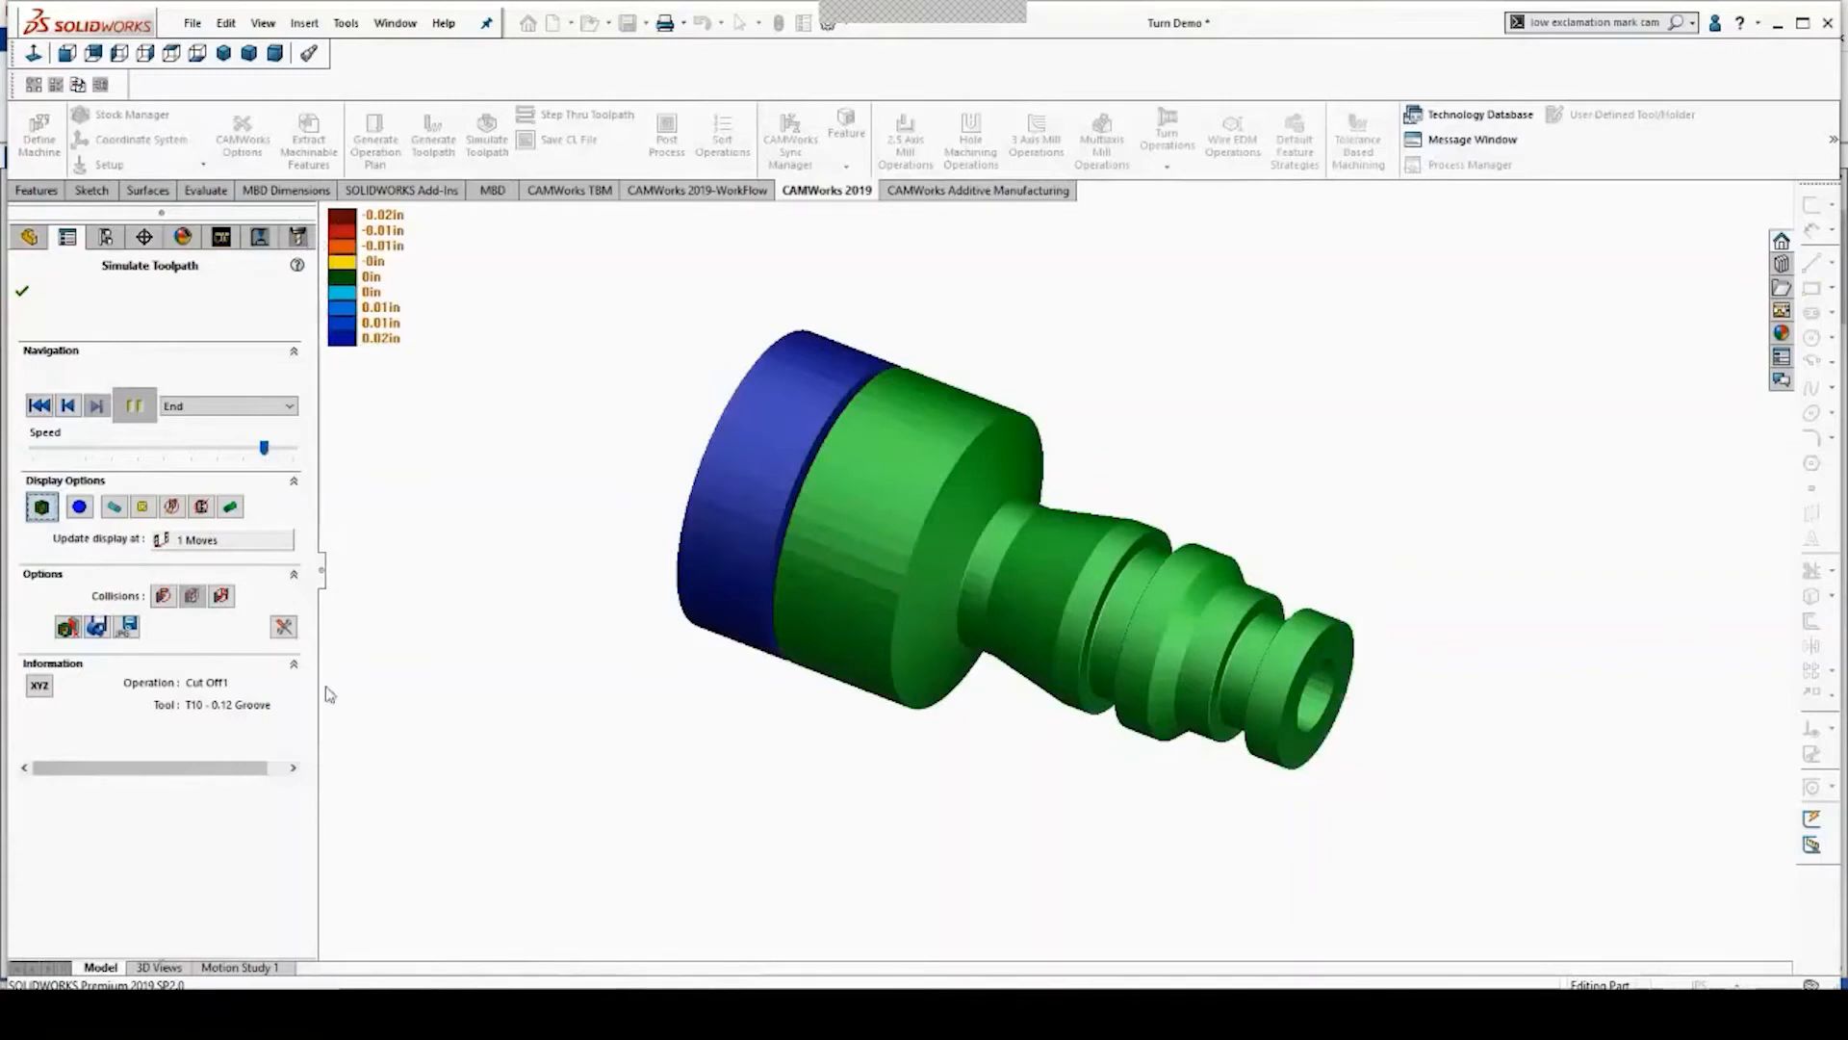
Close the toolpath simulation of the turned part and preview the turn roughing and grooving toolpaths on the model.
middle_drag(1066, 883, 1076, 842)
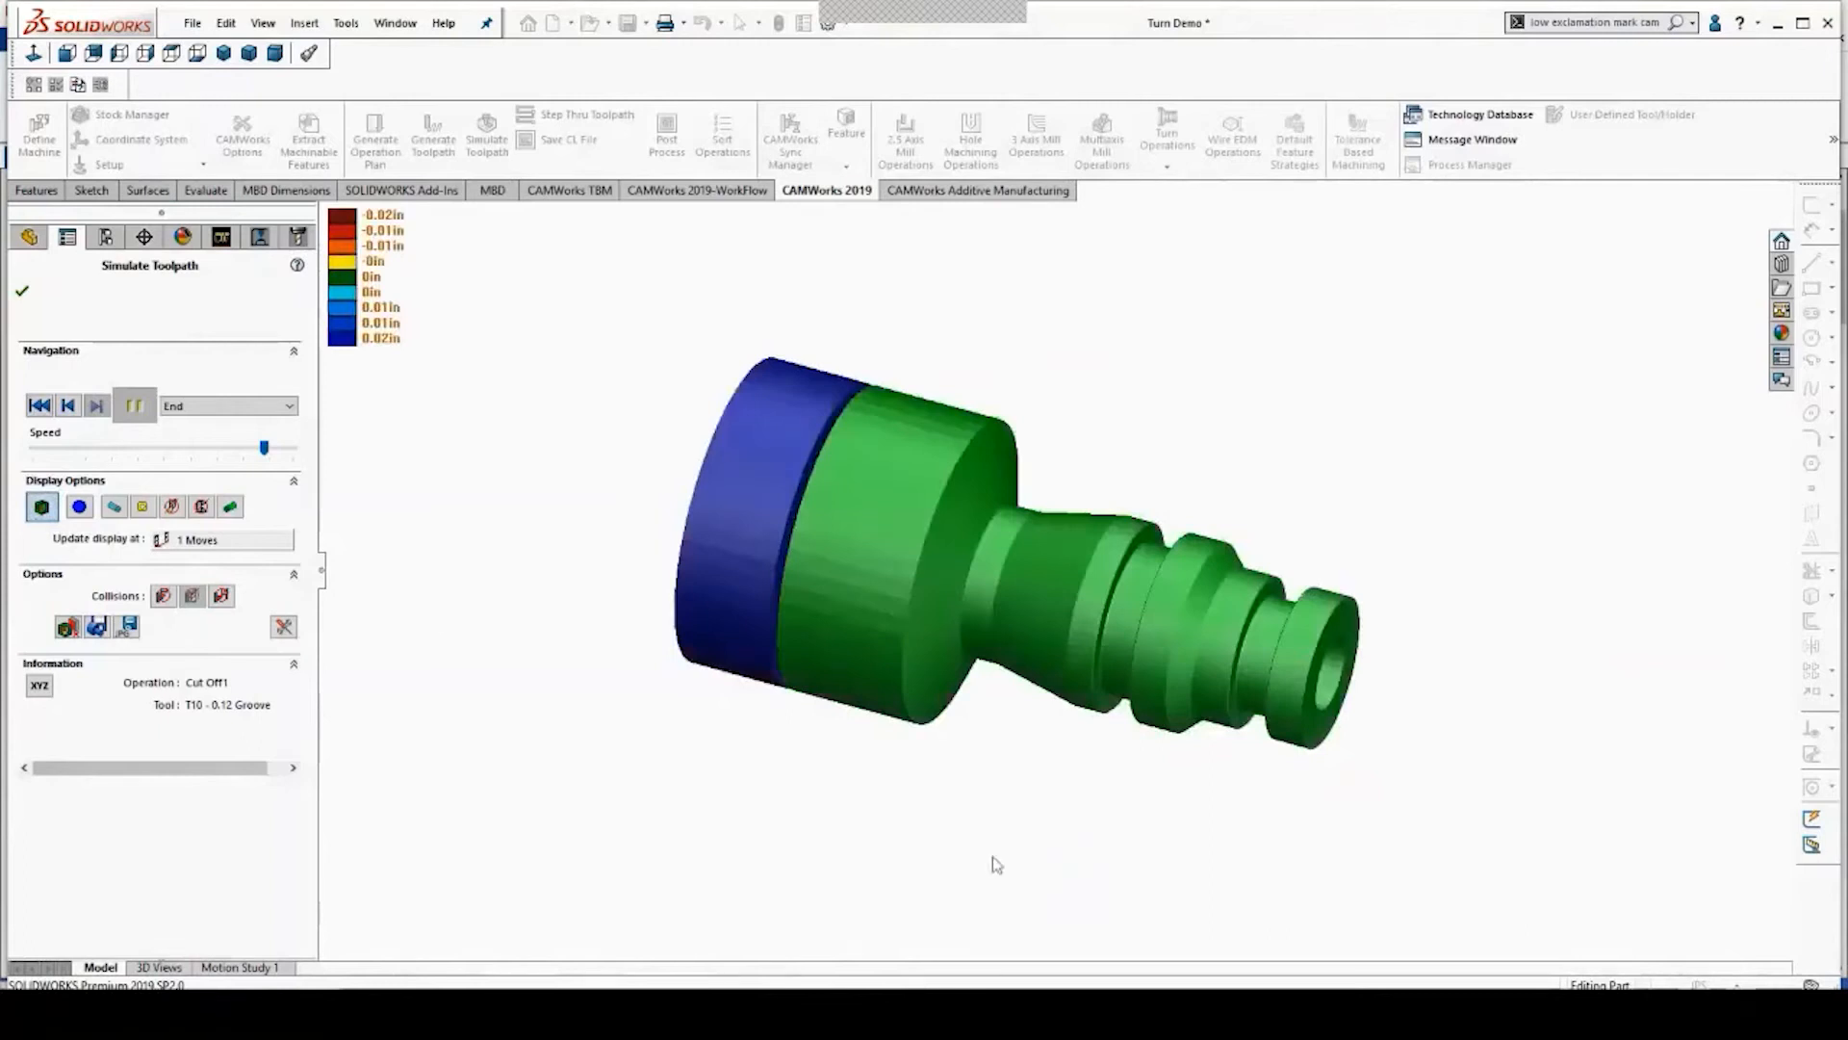
click(22, 291)
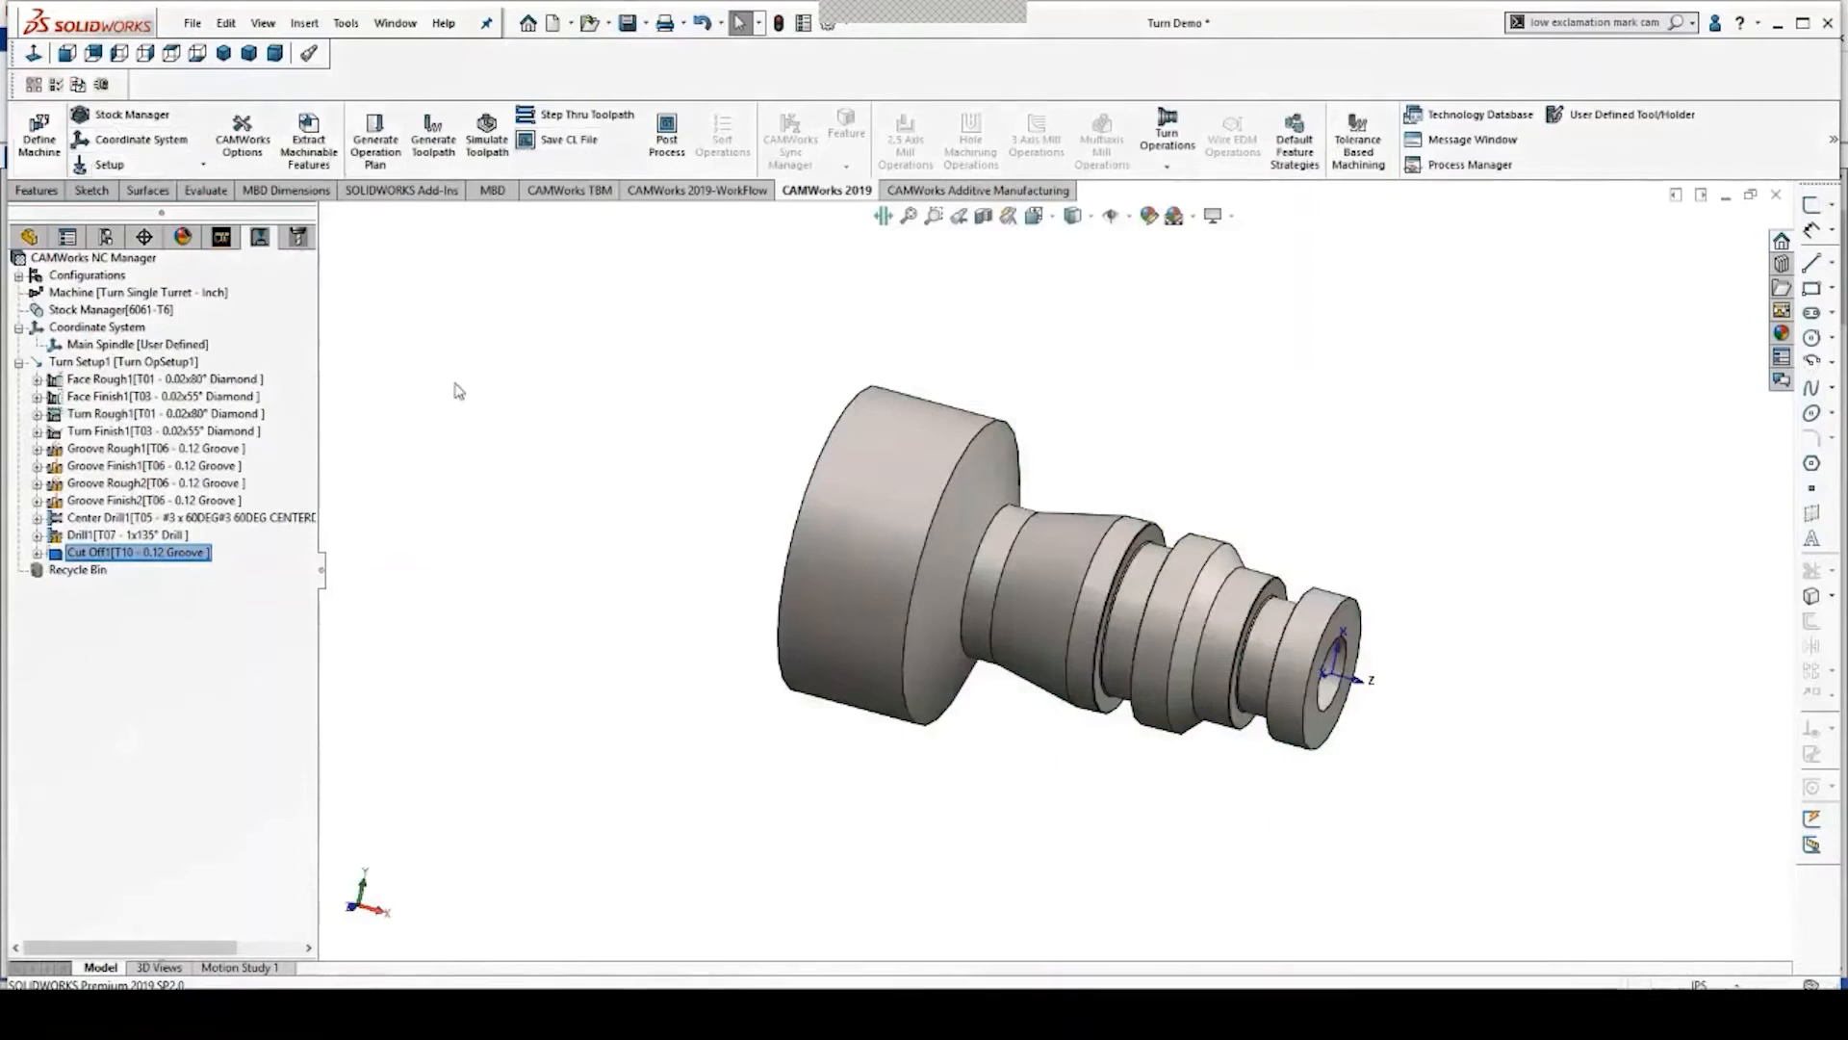
mouse_move(215, 414)
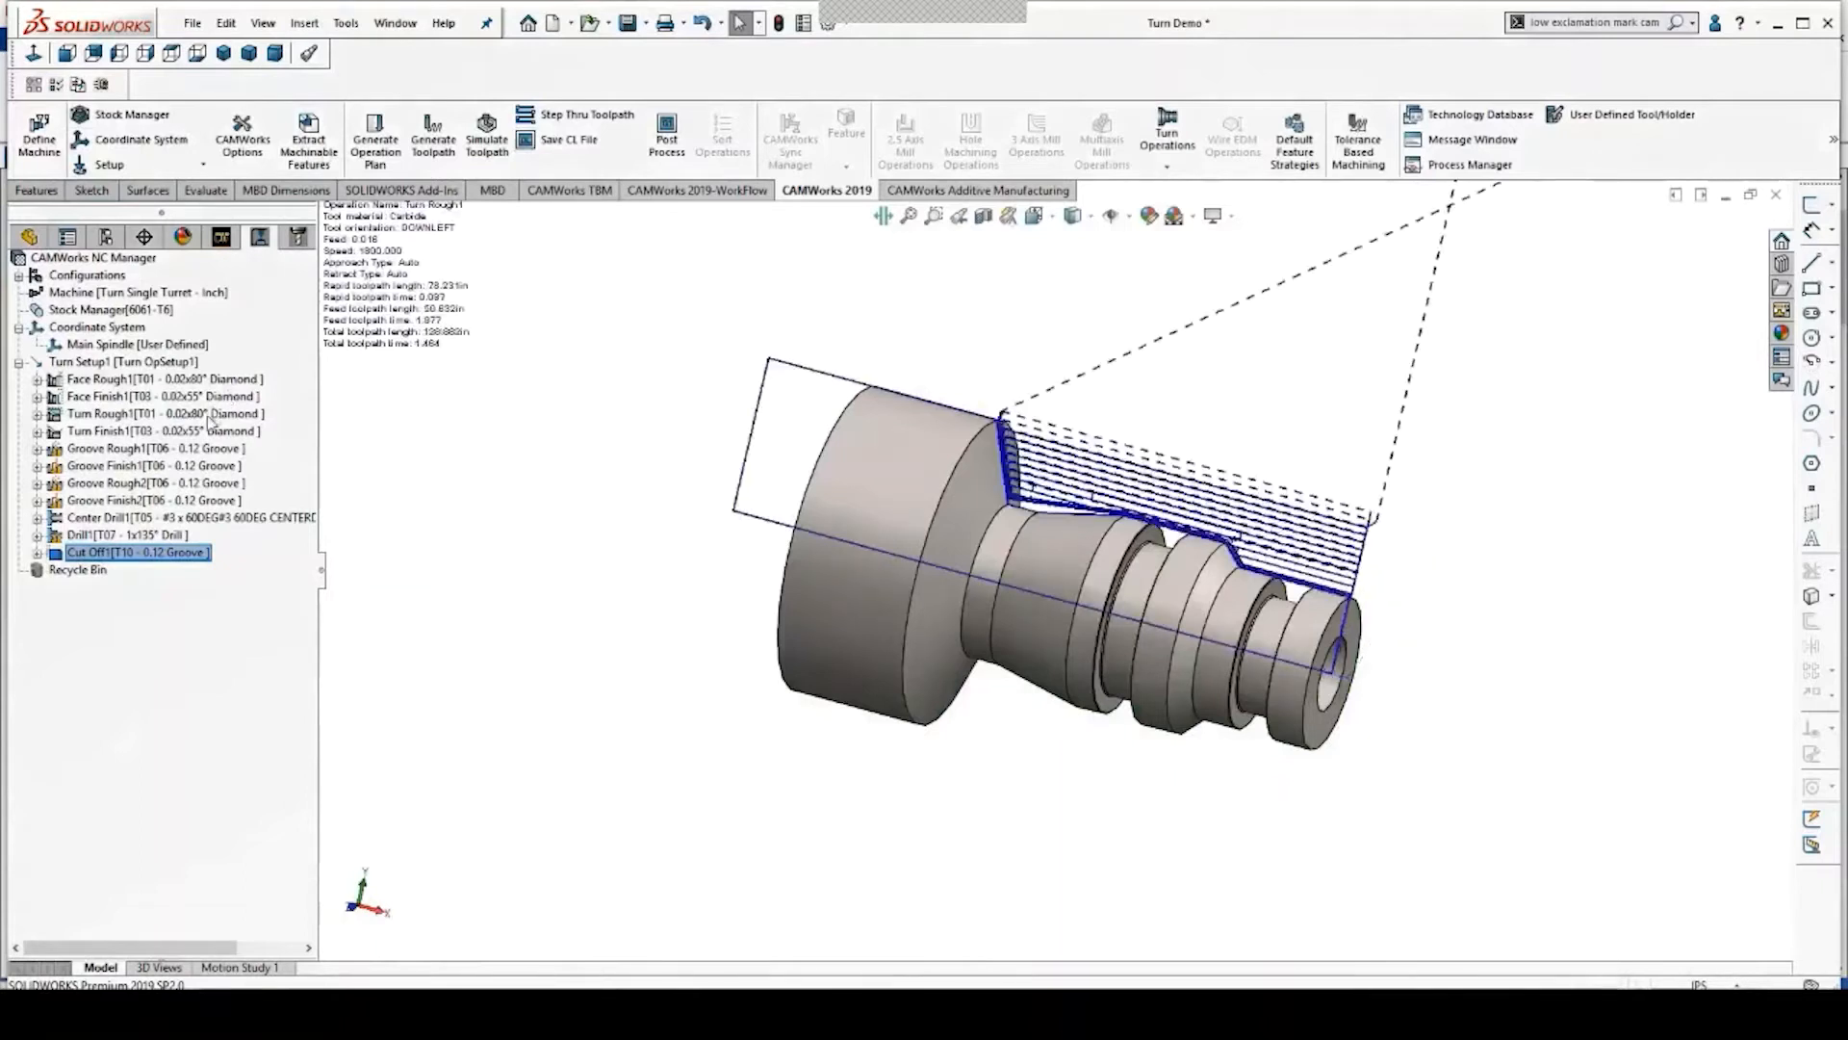
mouse_move(197, 450)
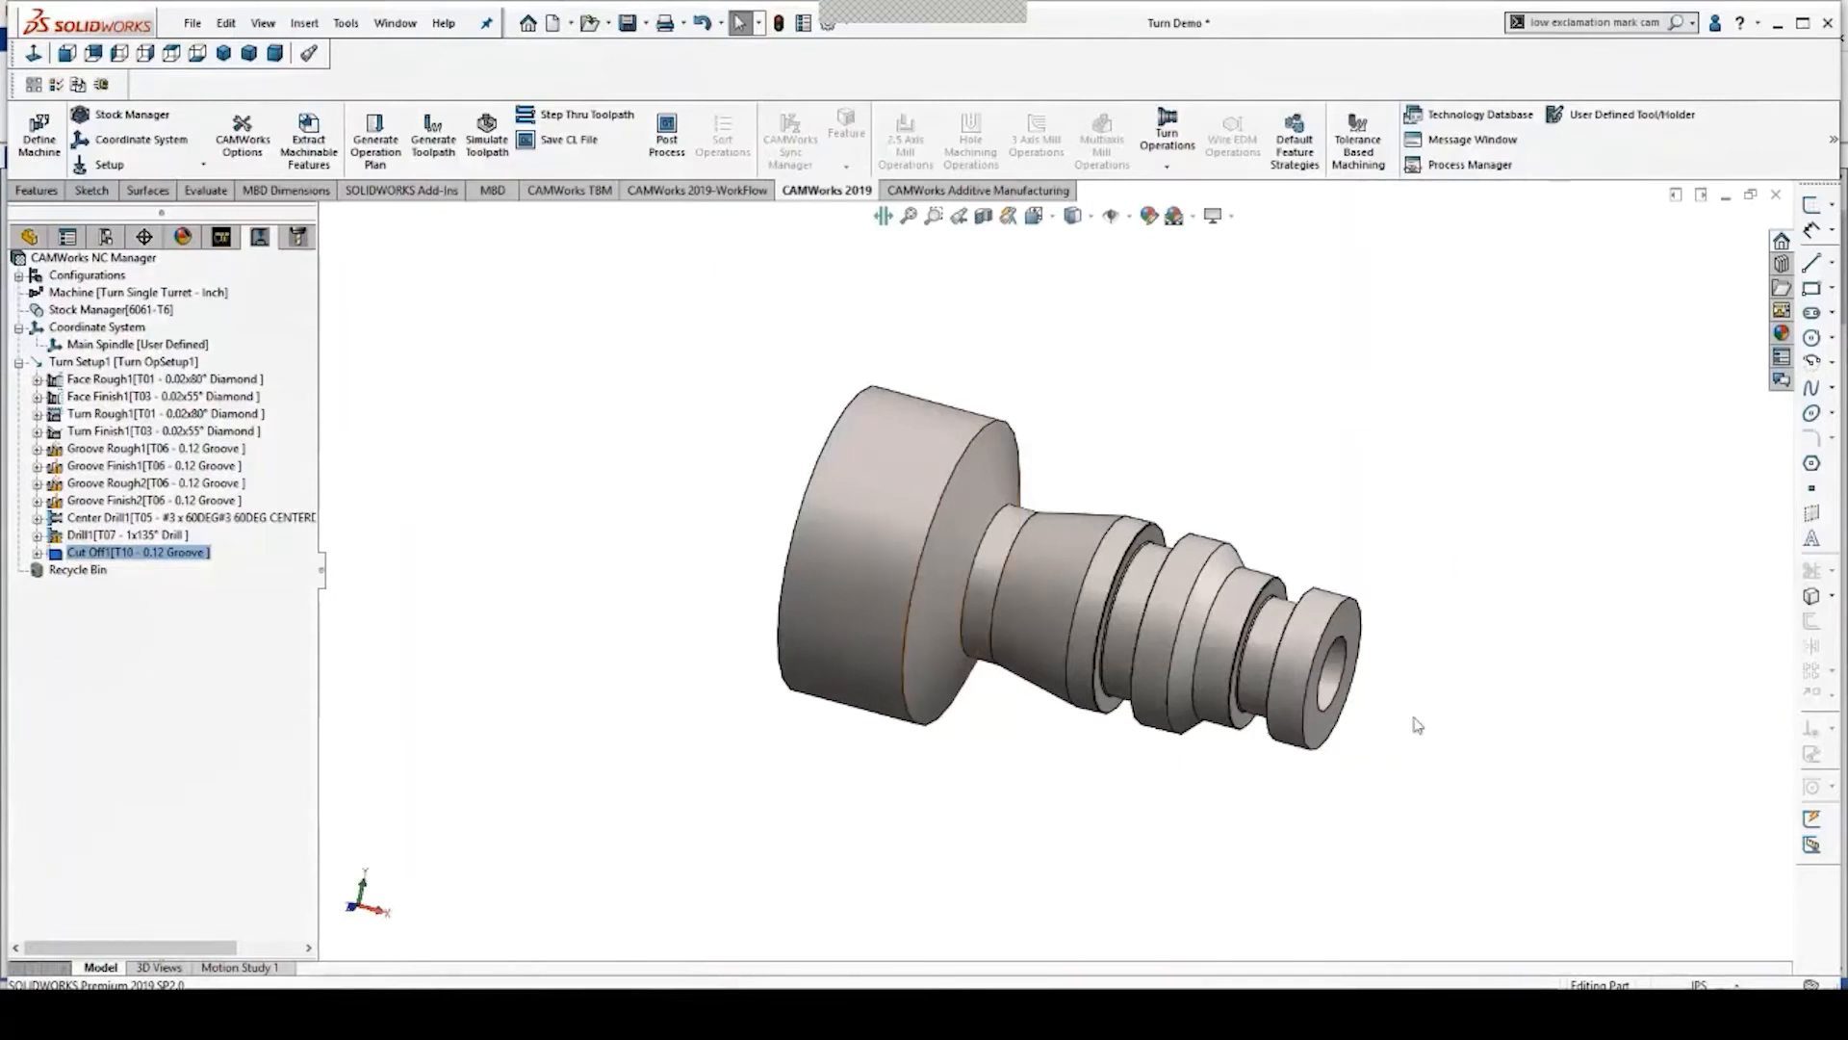
middle_drag(1489, 796, 1444, 796)
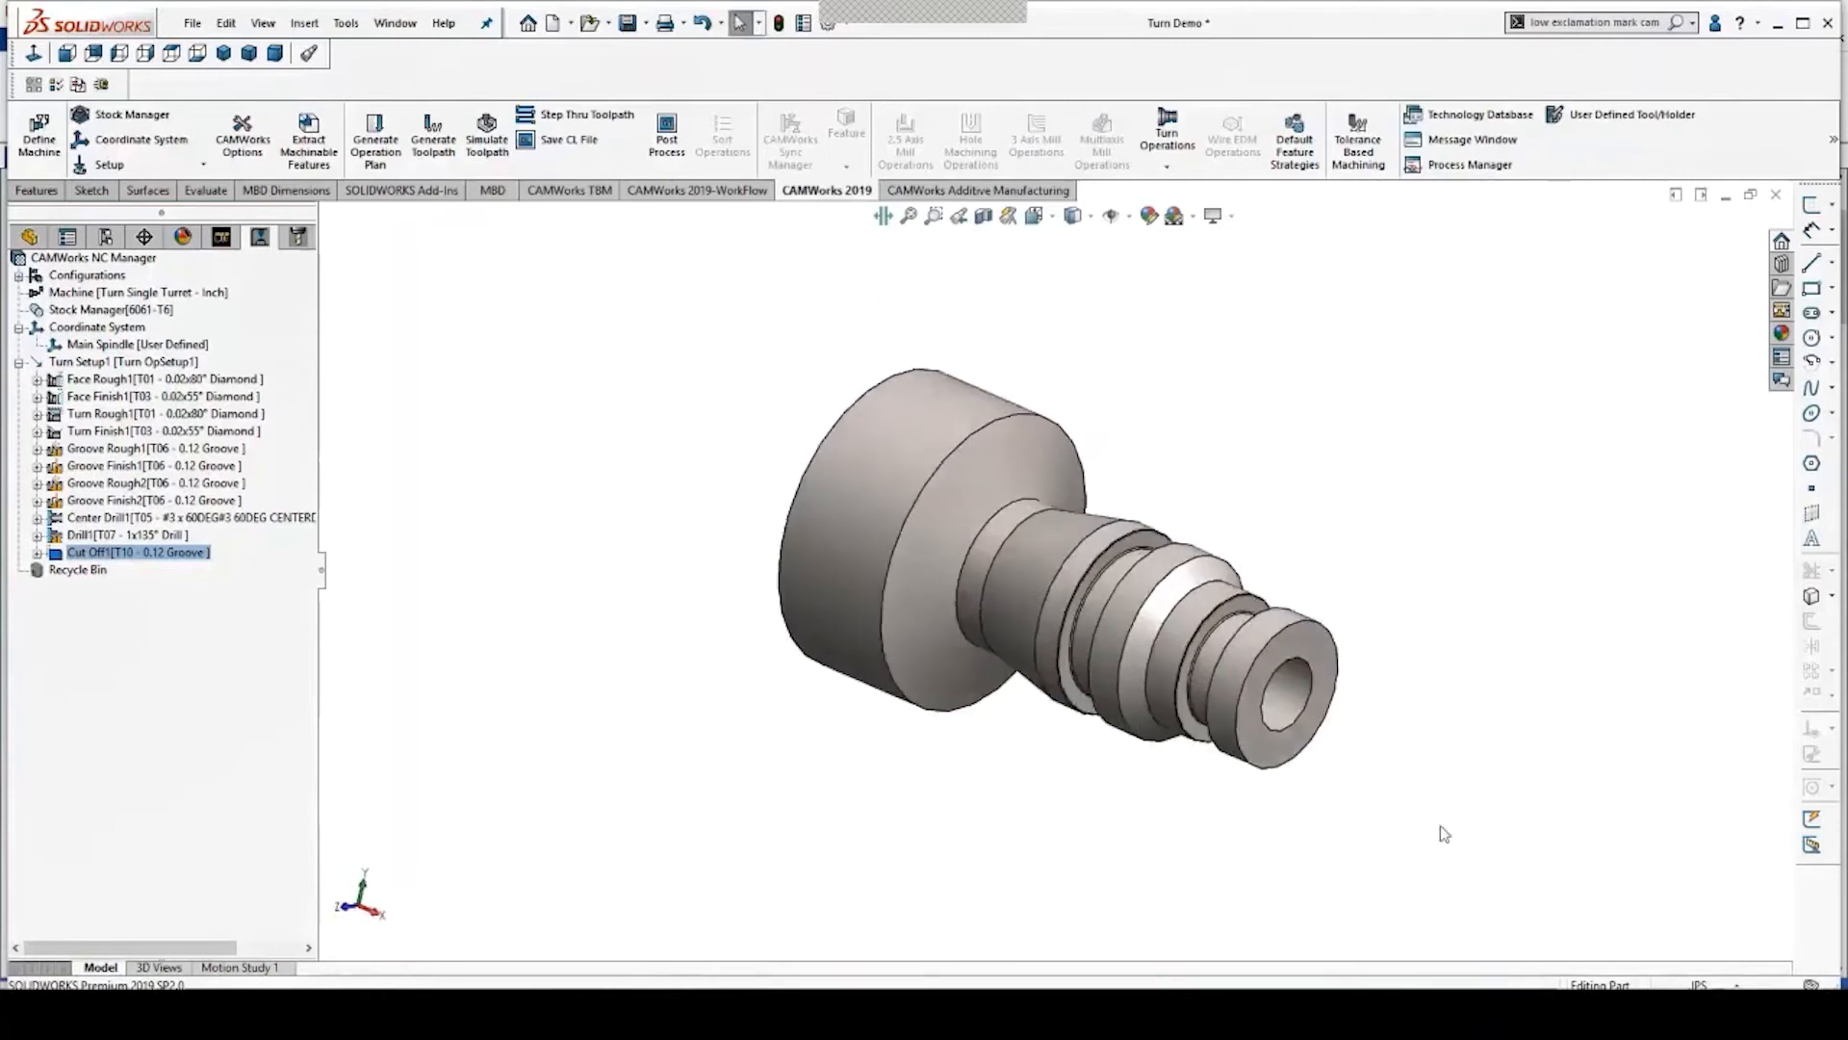
mouse_move(1080, 1014)
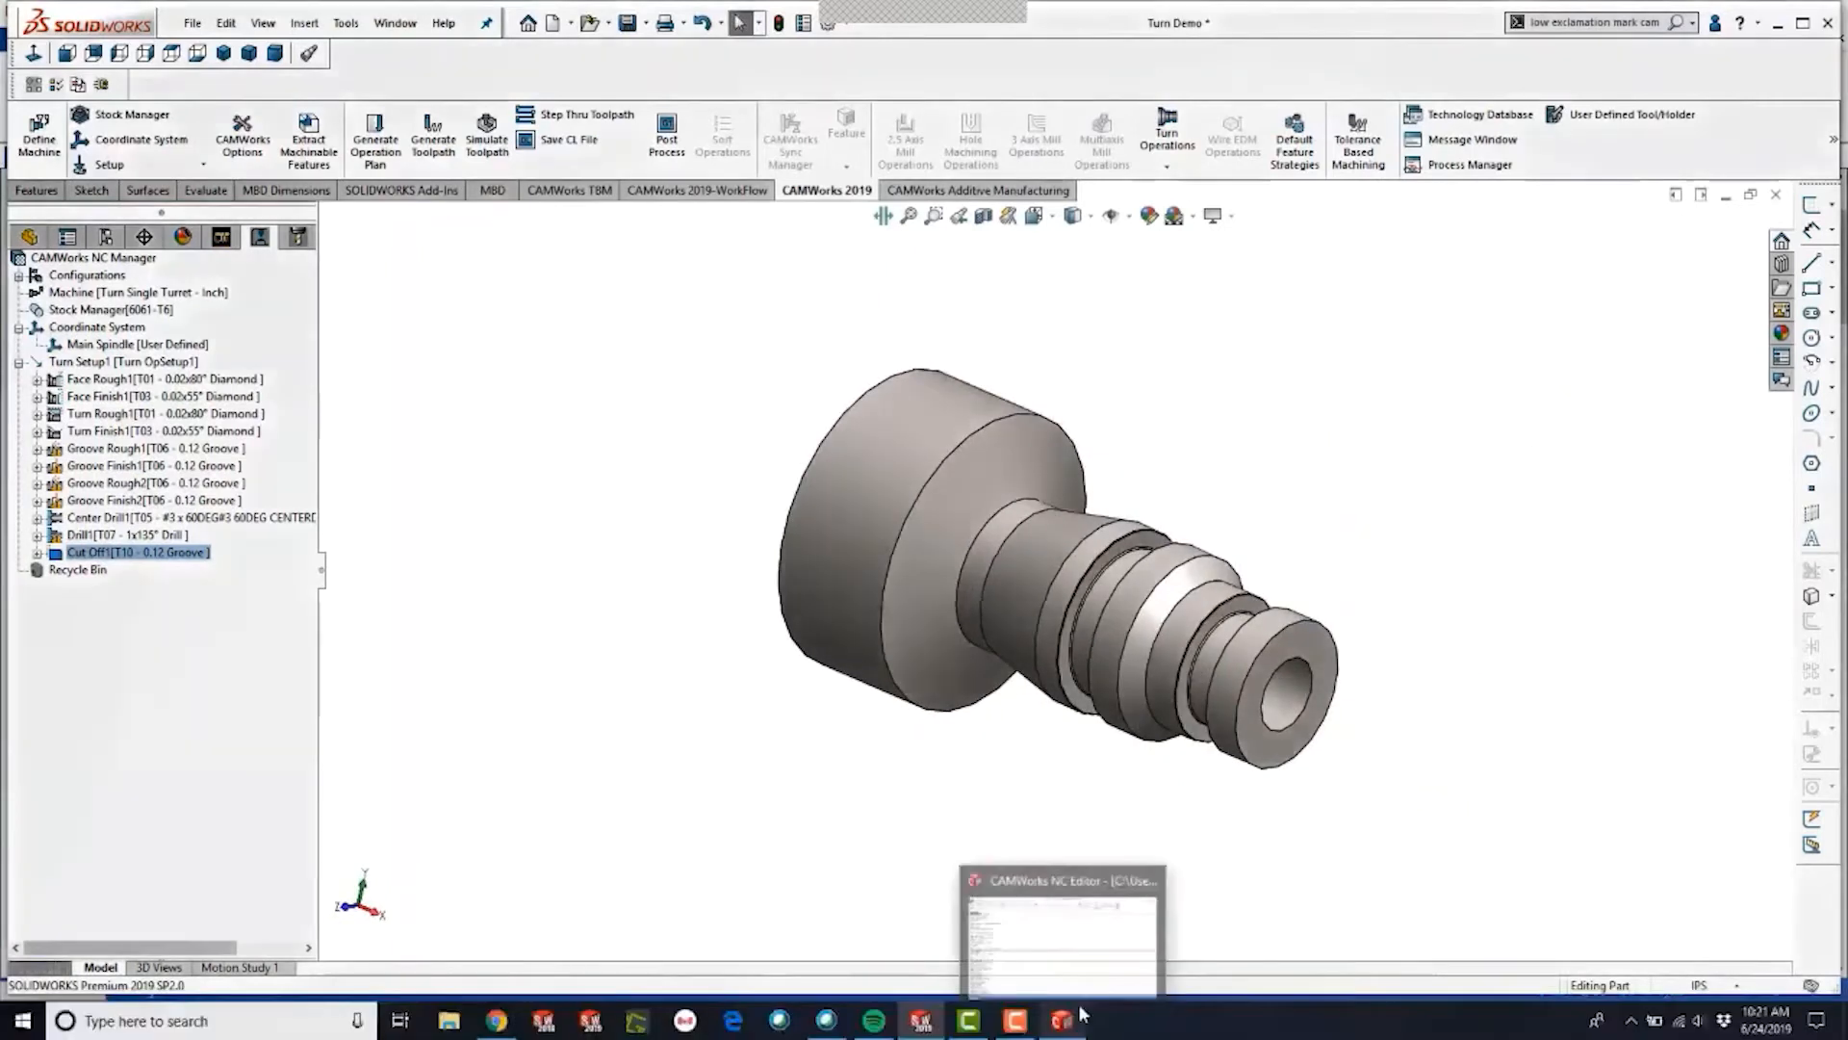
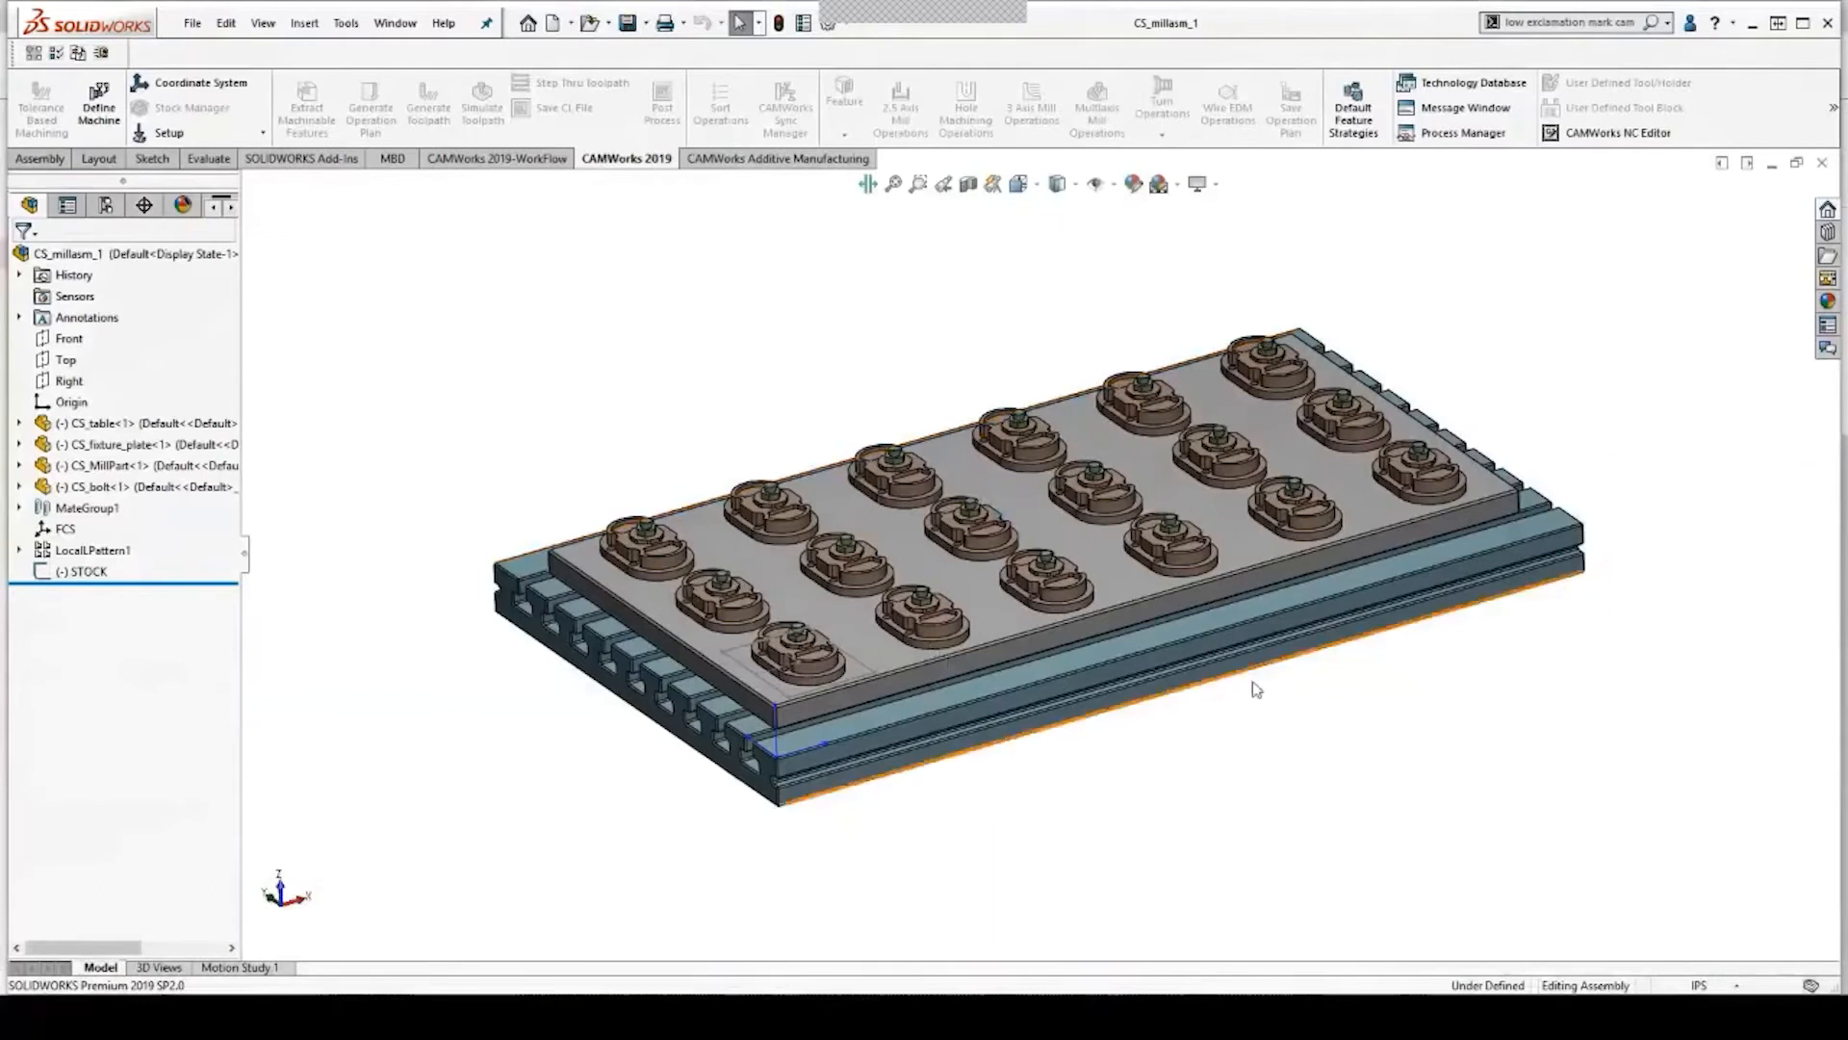
middle_drag(1270, 742, 1268, 813)
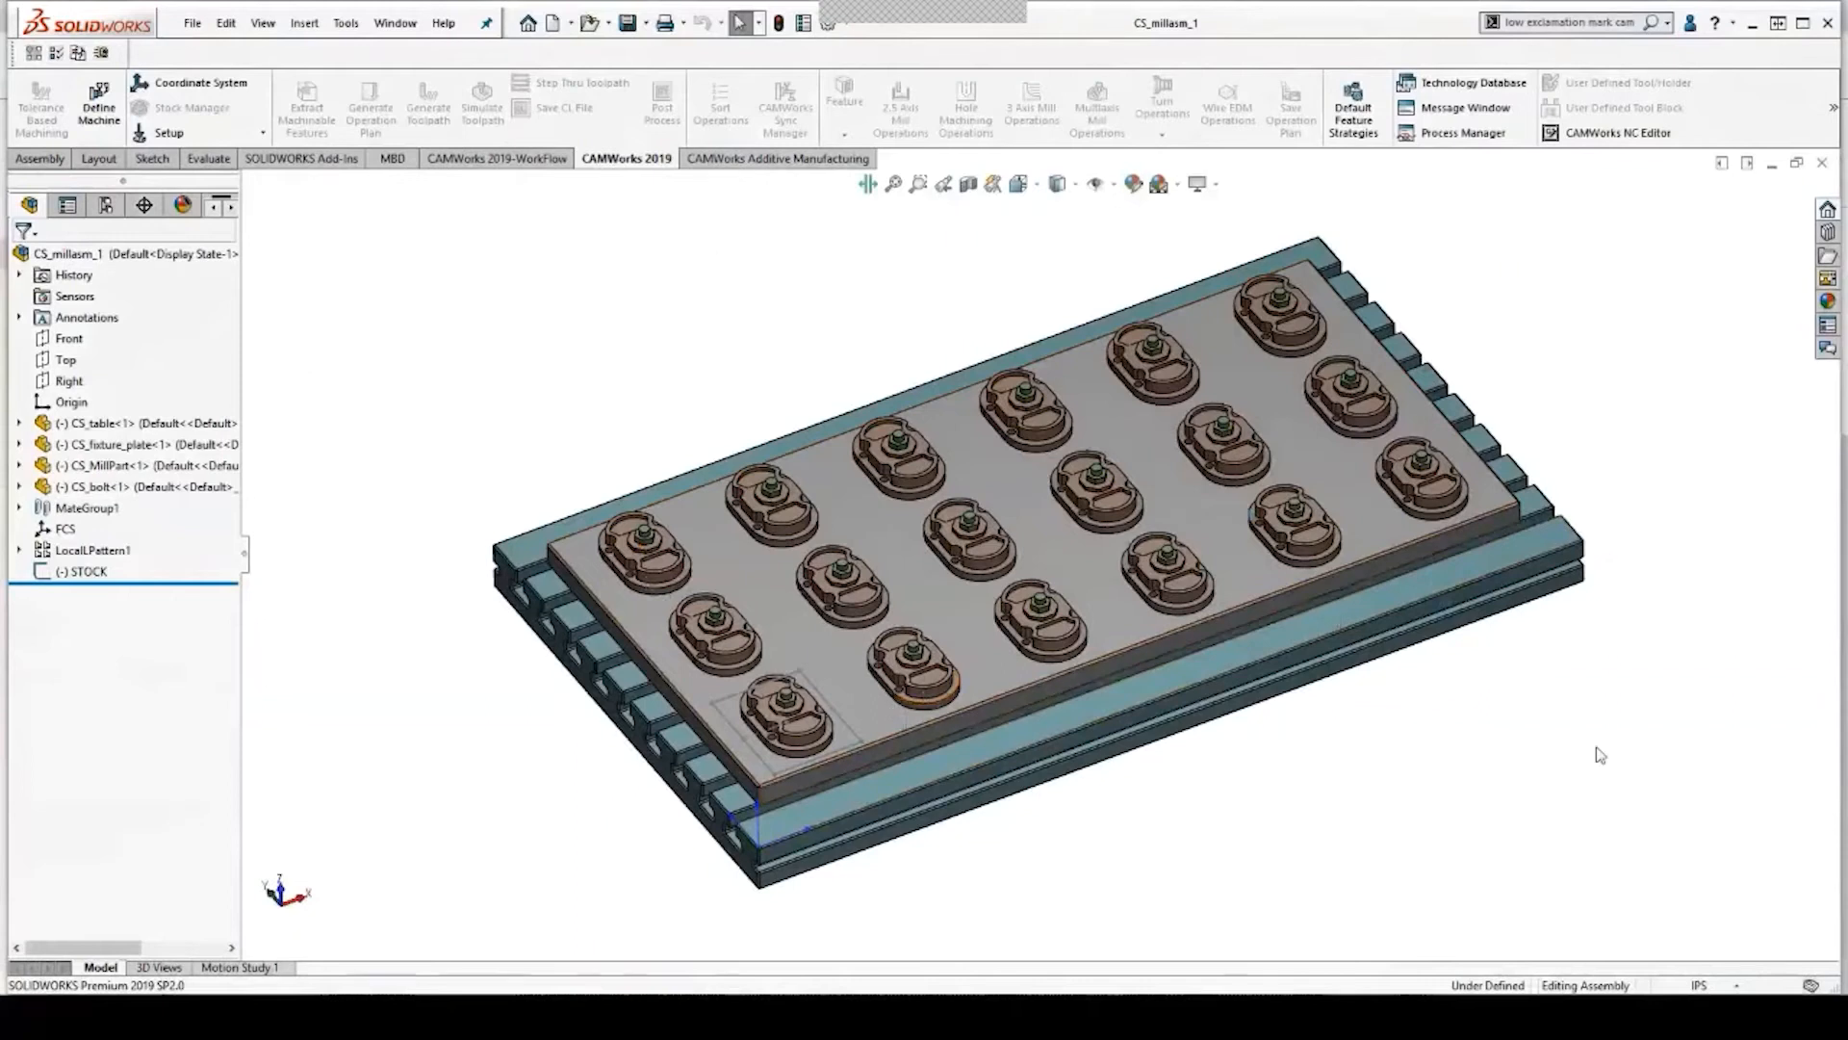
middle_drag(1592, 751, 1621, 722)
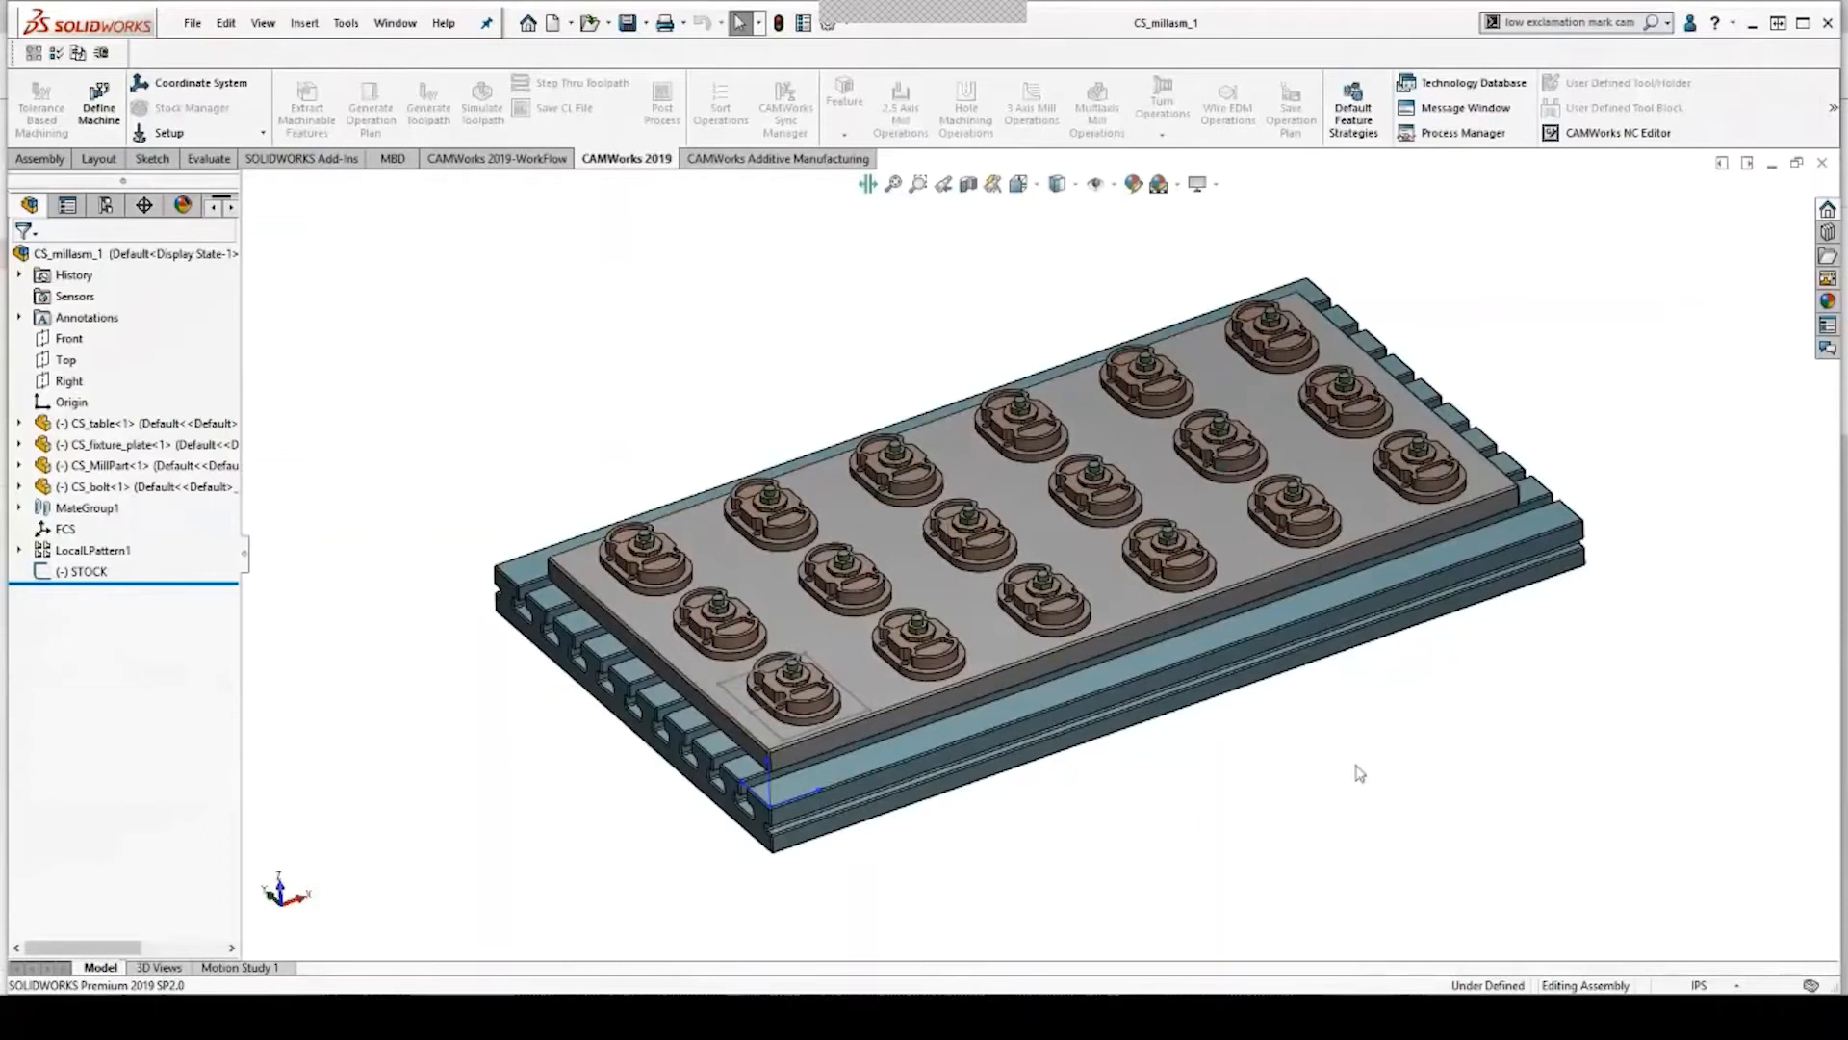
mouse_move(1355, 767)
middle_down()
mouse_move(1341, 783)
mouse_move(1357, 796)
middle_up()
scroll(1382, 784, up, 1)
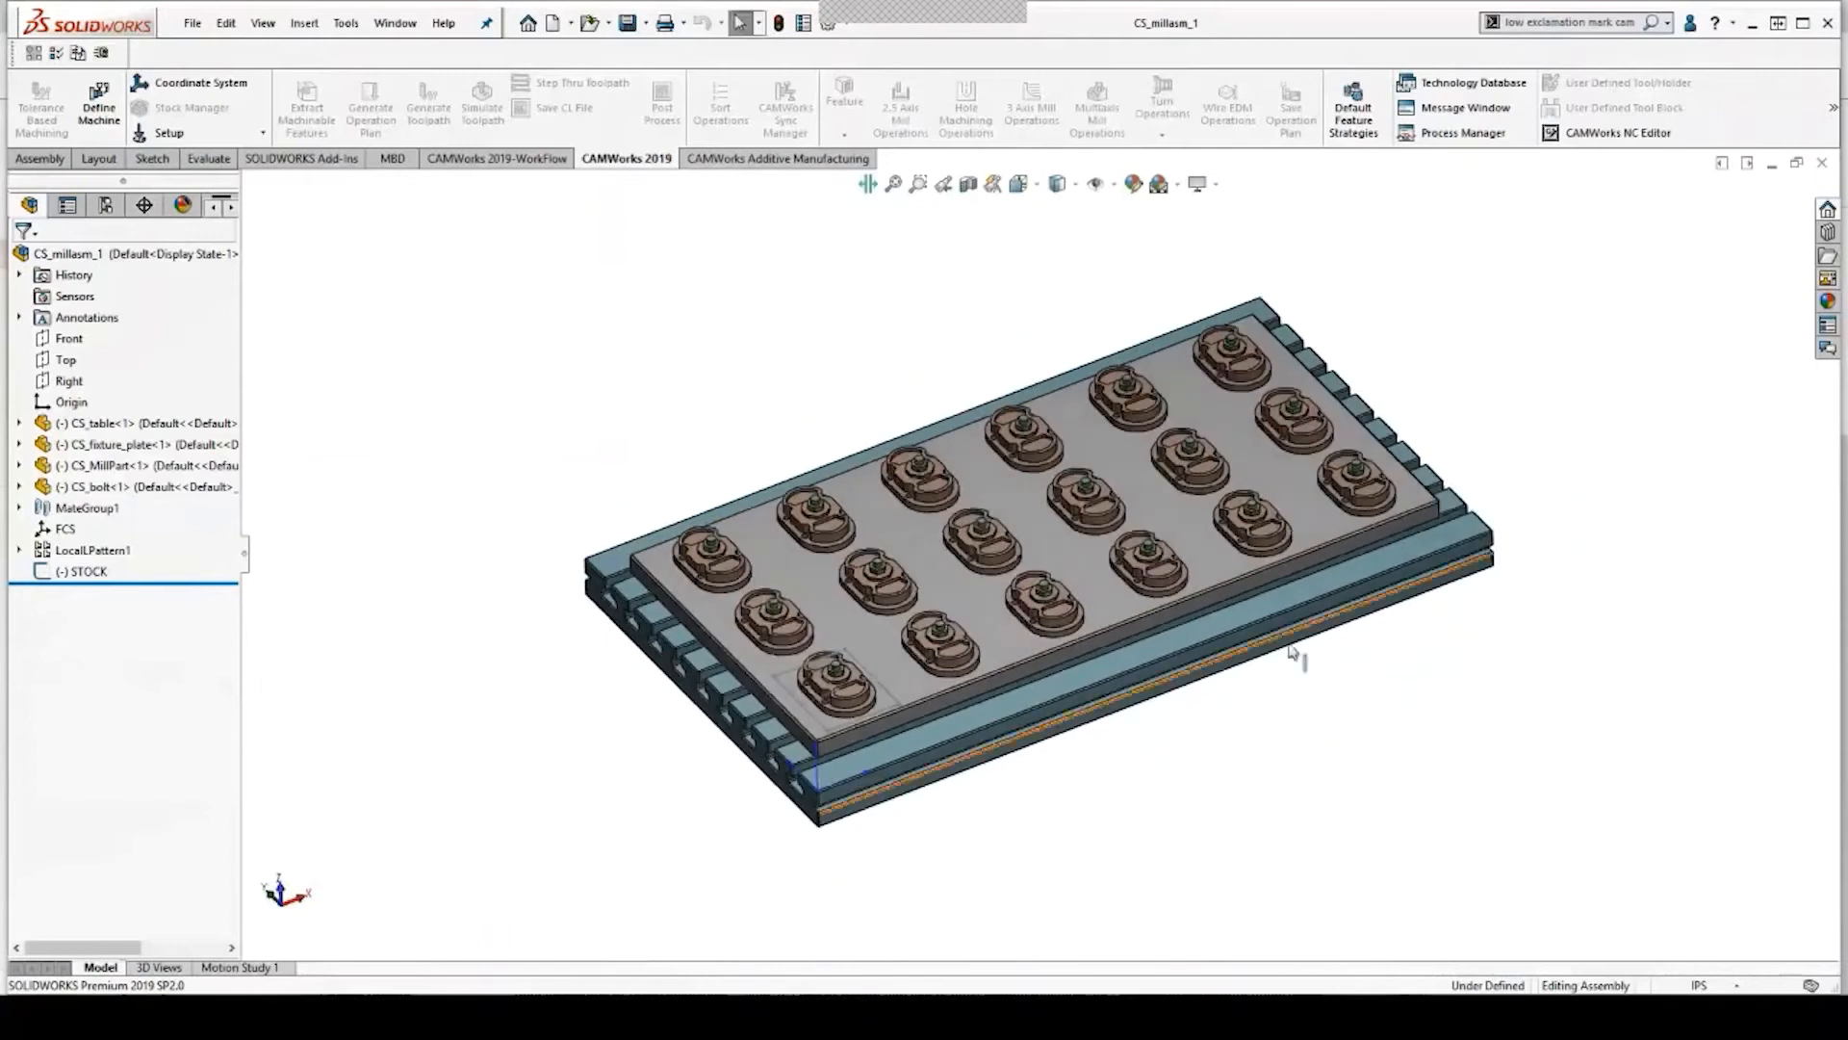
middle_drag(1425, 724, 1404, 745)
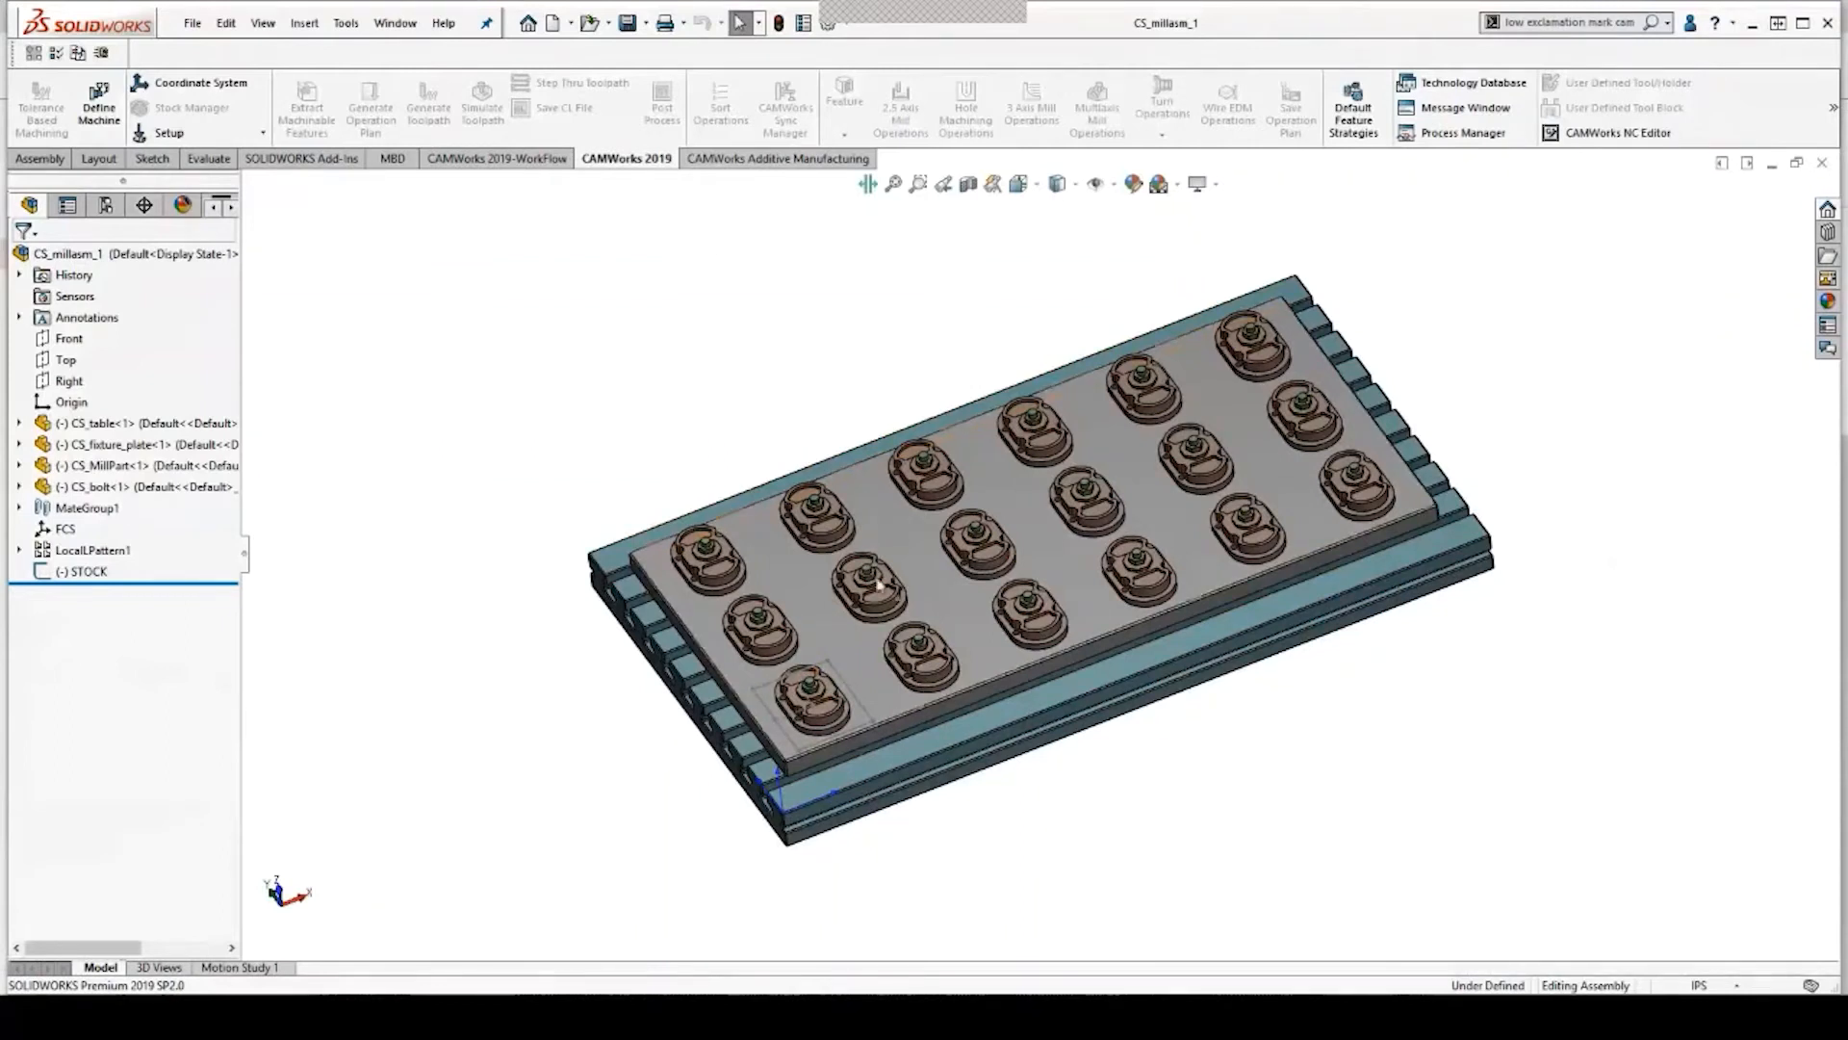
mouse_move(1230, 821)
middle_down()
mouse_move(1229, 771)
mouse_move(1246, 815)
middle_up()
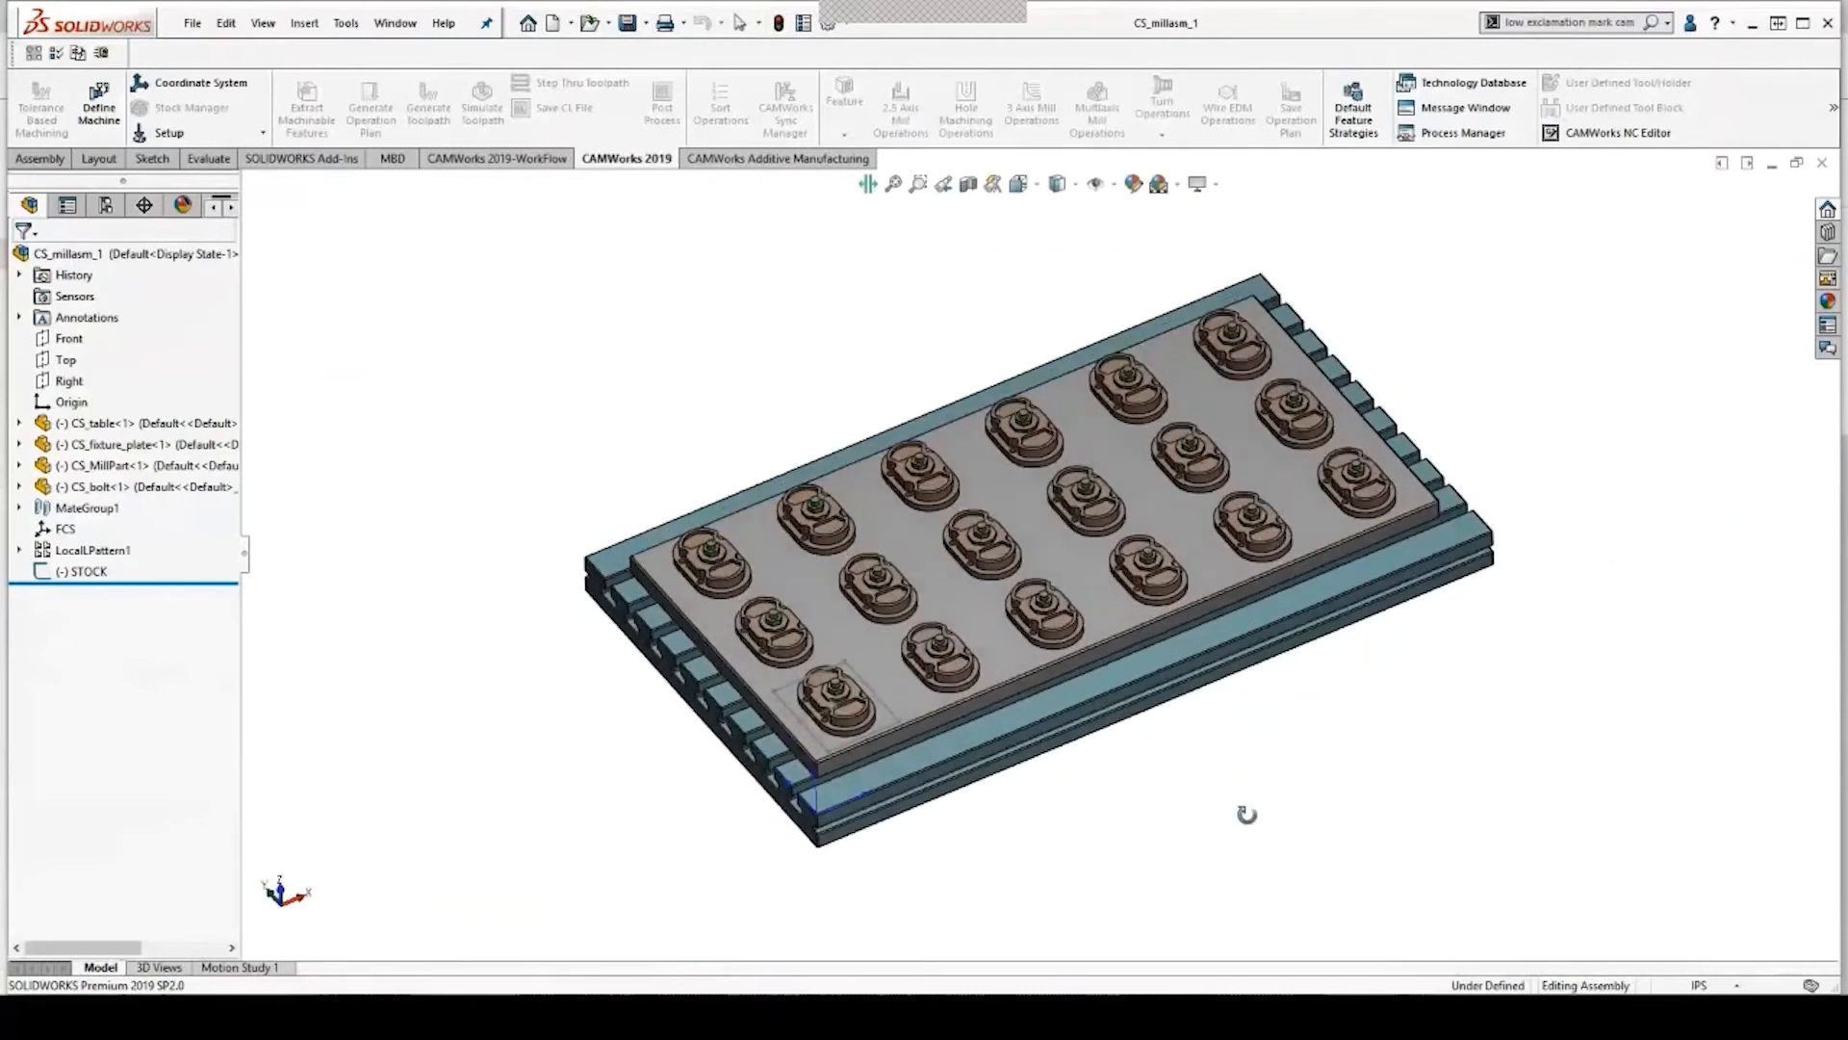
Define the machine for the CS_millasm_1 assembly as Mill - Inch with the M3AXIS-TUTORIAL post processor.
click(100, 101)
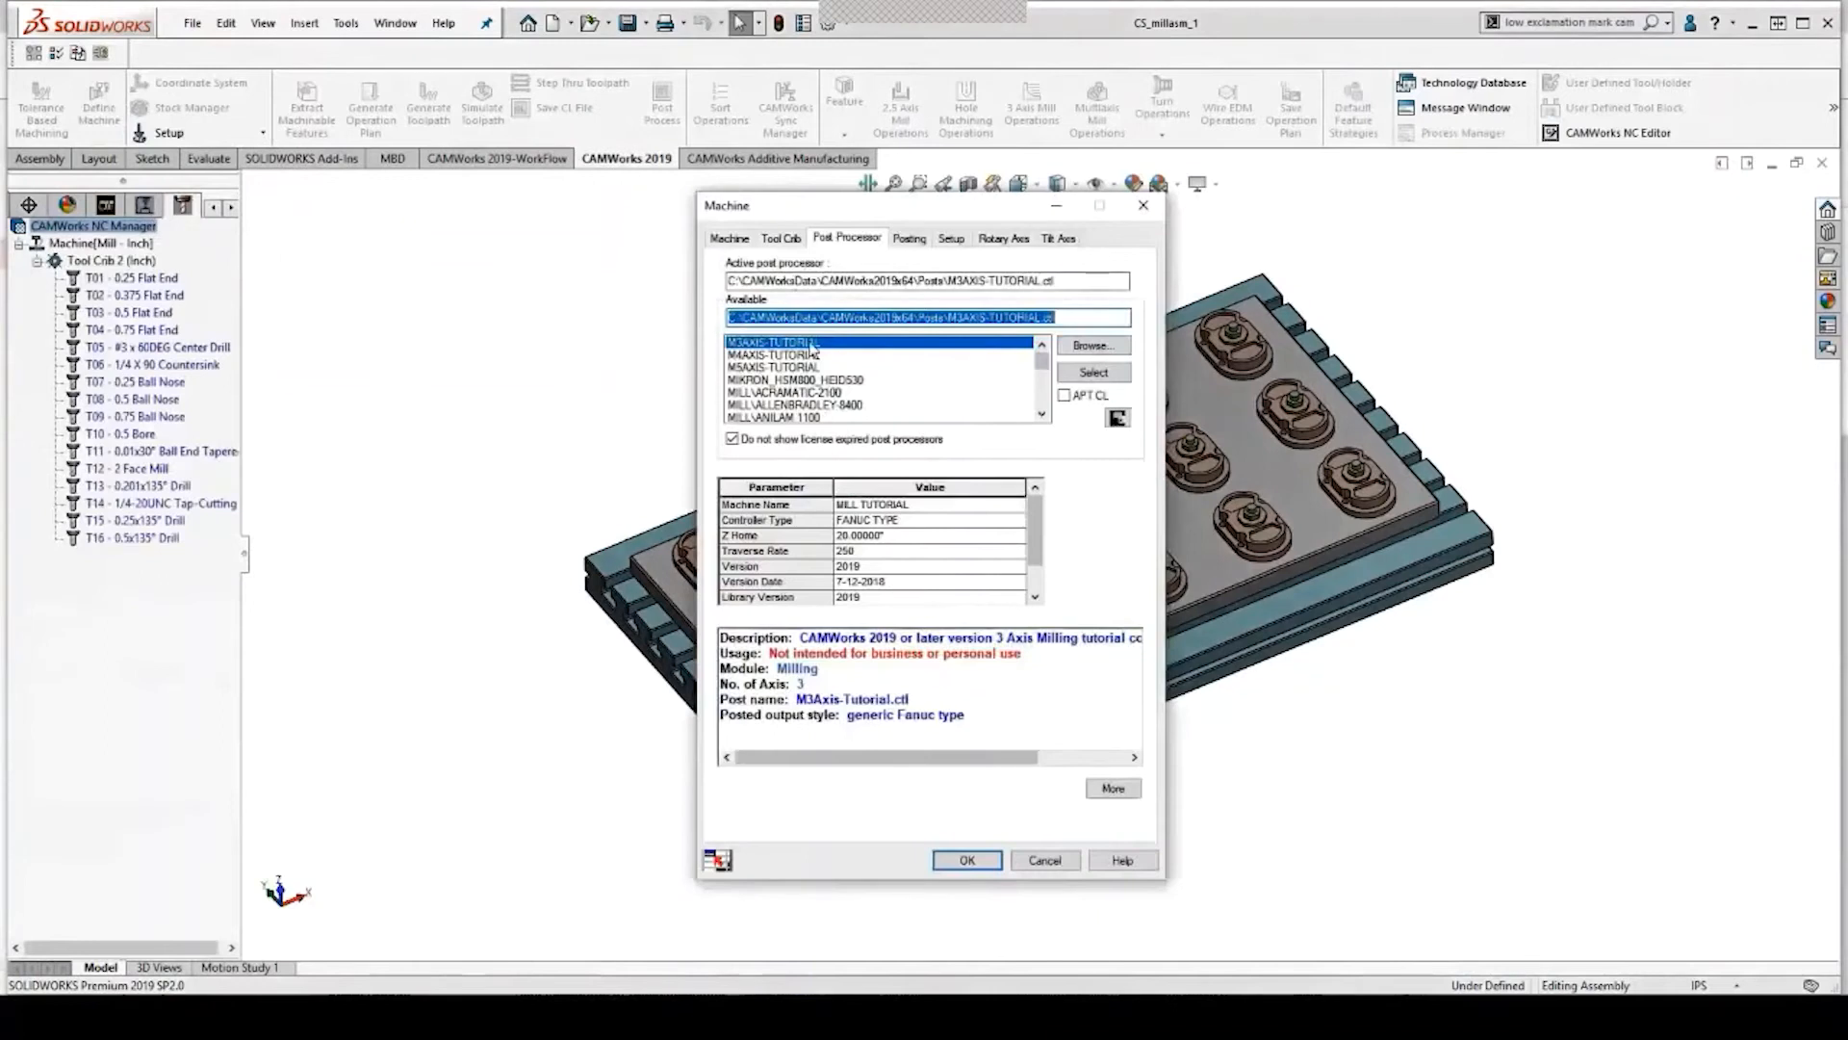
click(730, 238)
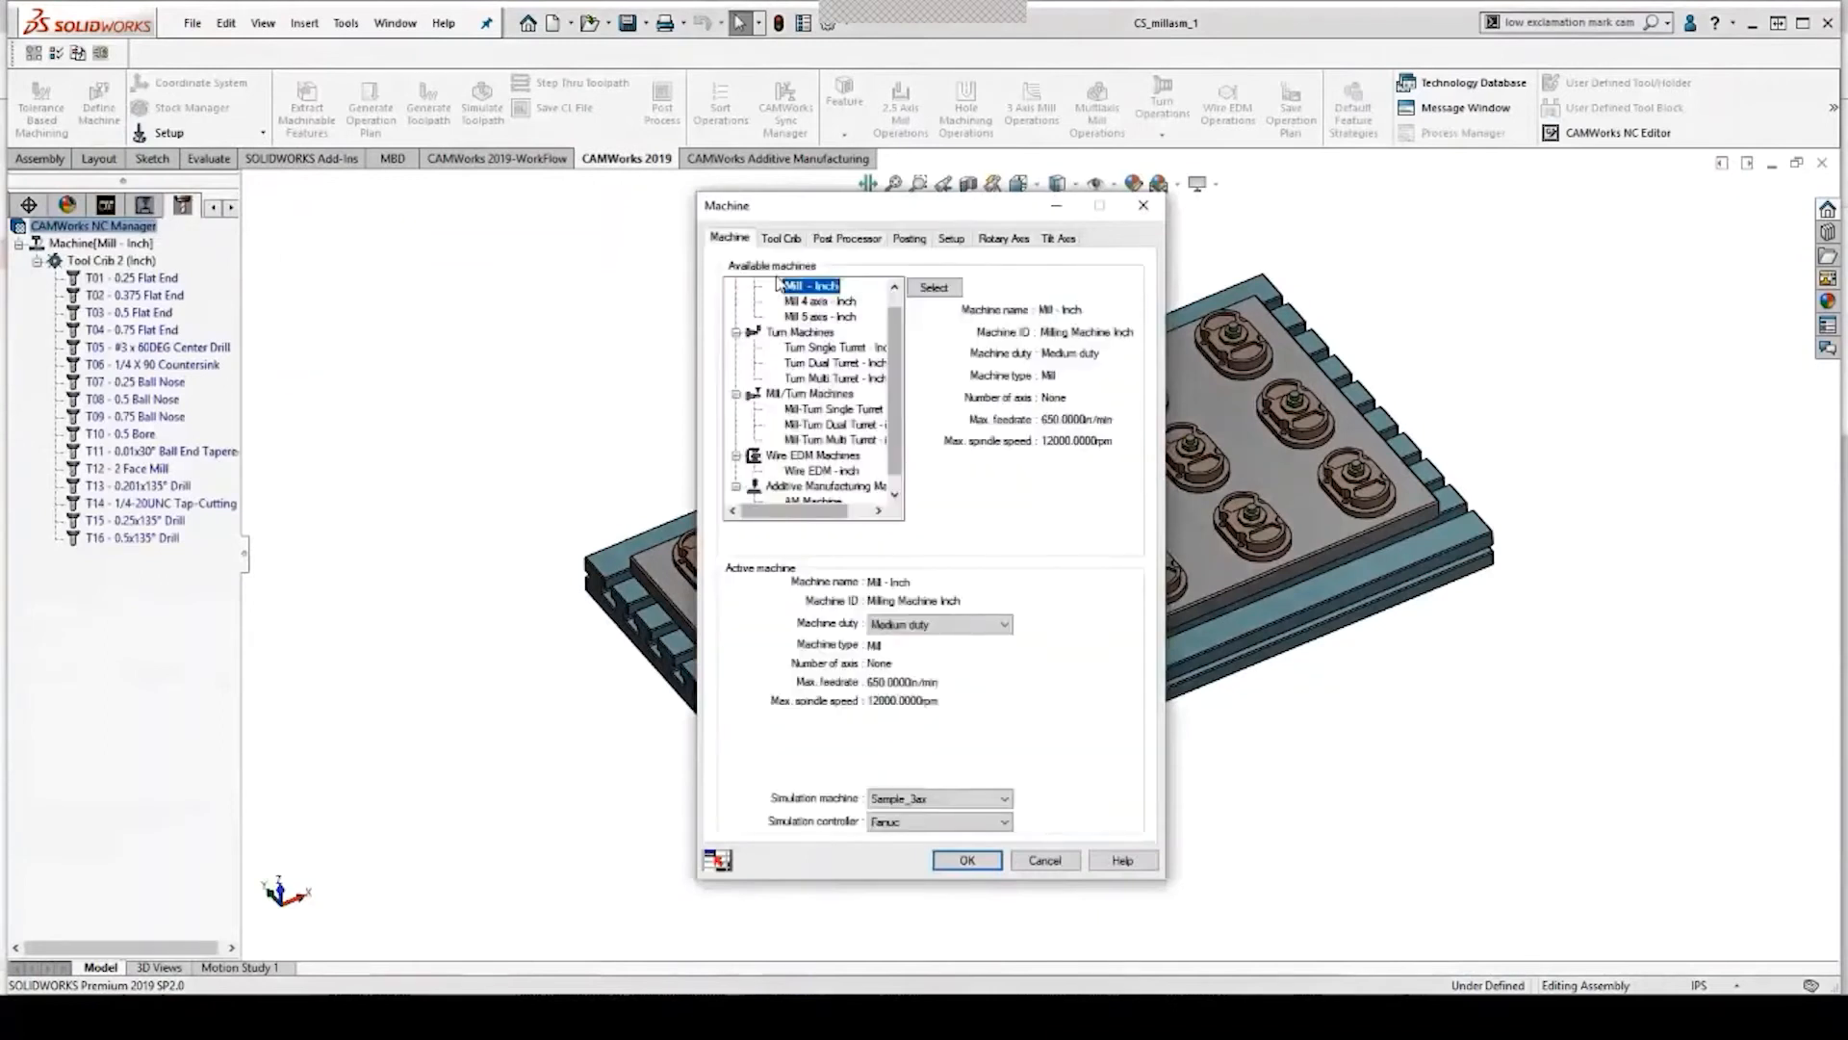
click(934, 287)
click(847, 237)
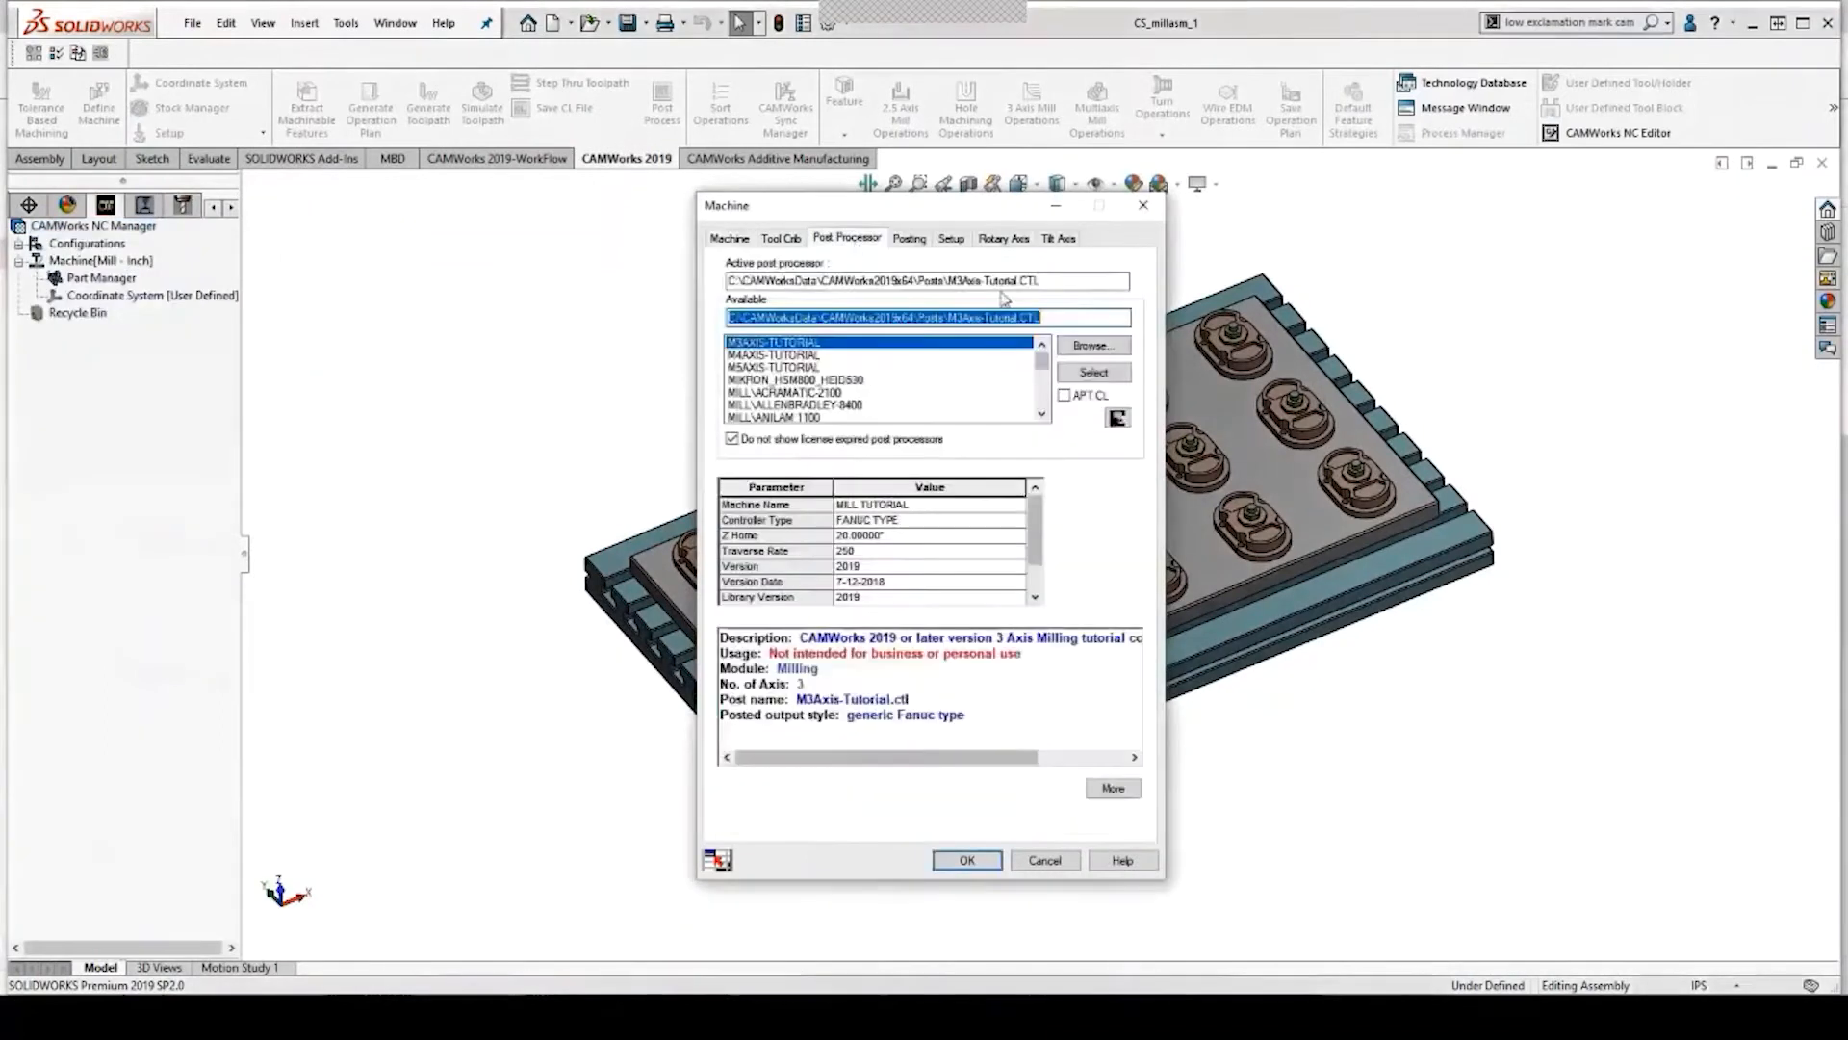
click(967, 860)
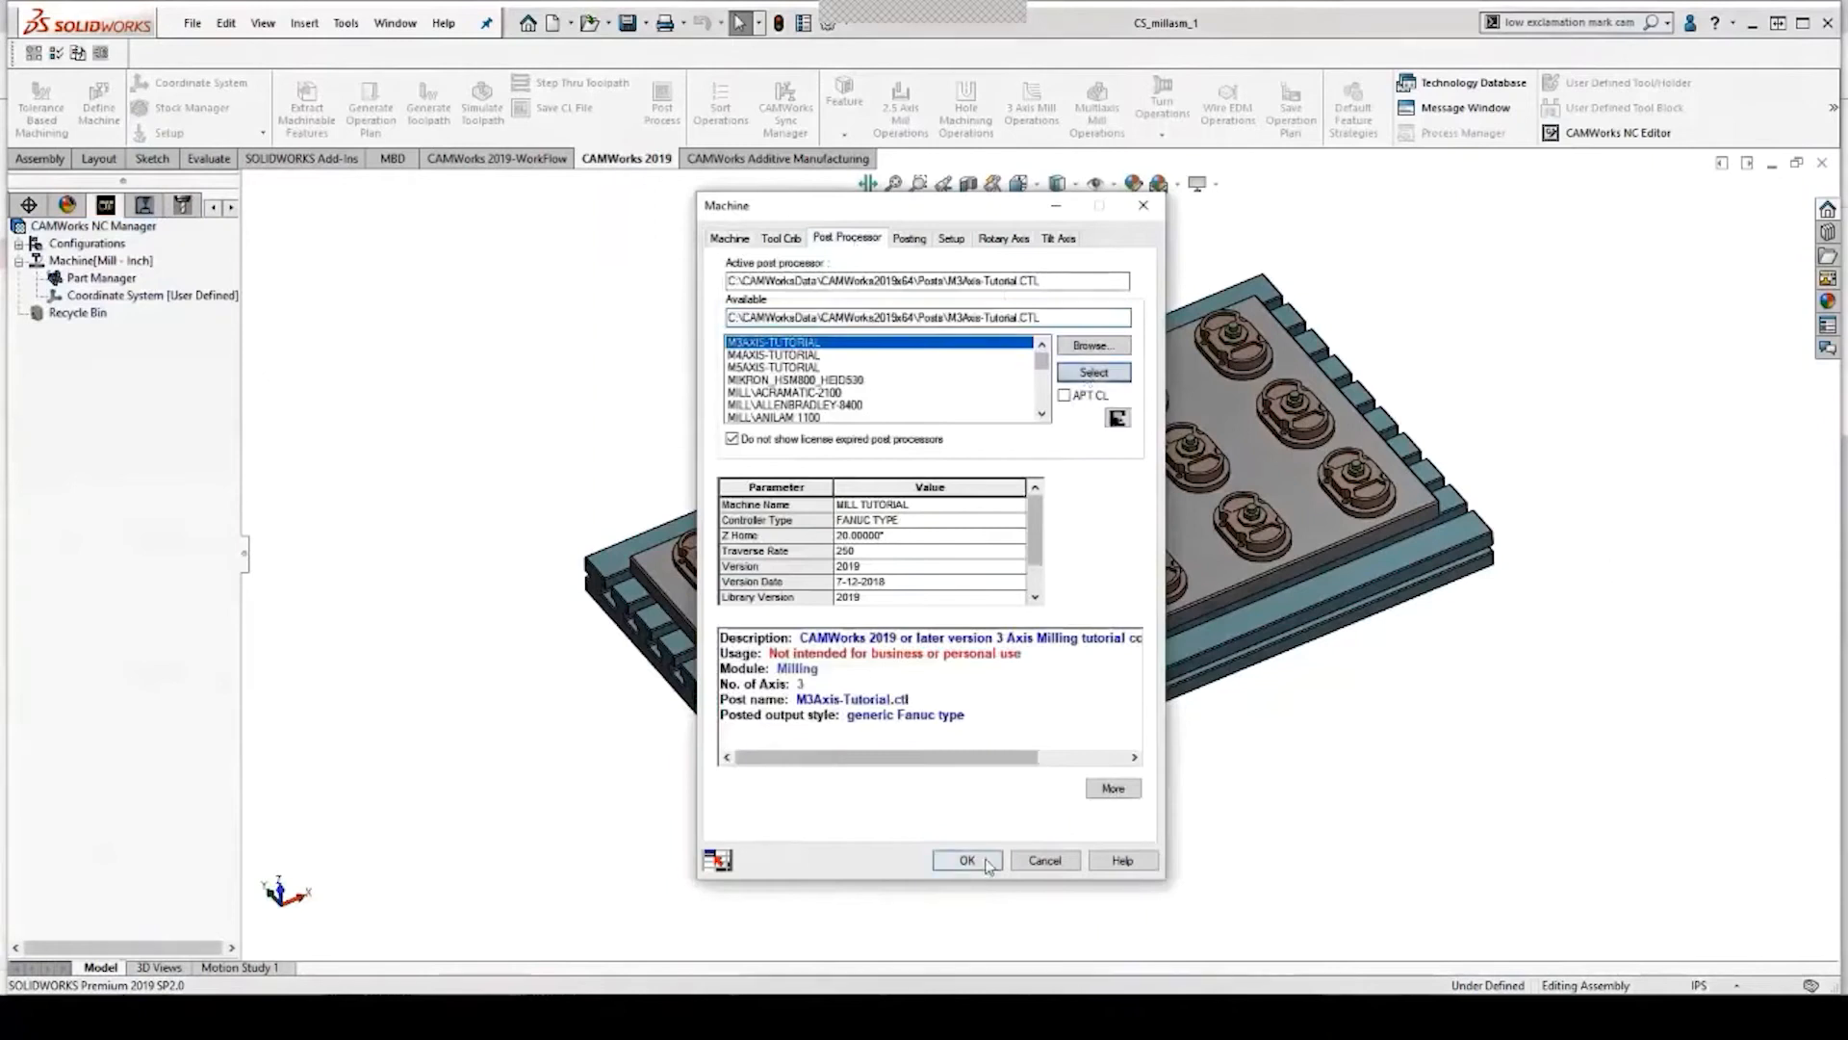
Set the fixture coordinate system to the existing SOLIDWORKS coordinate system FCS.
click(187, 83)
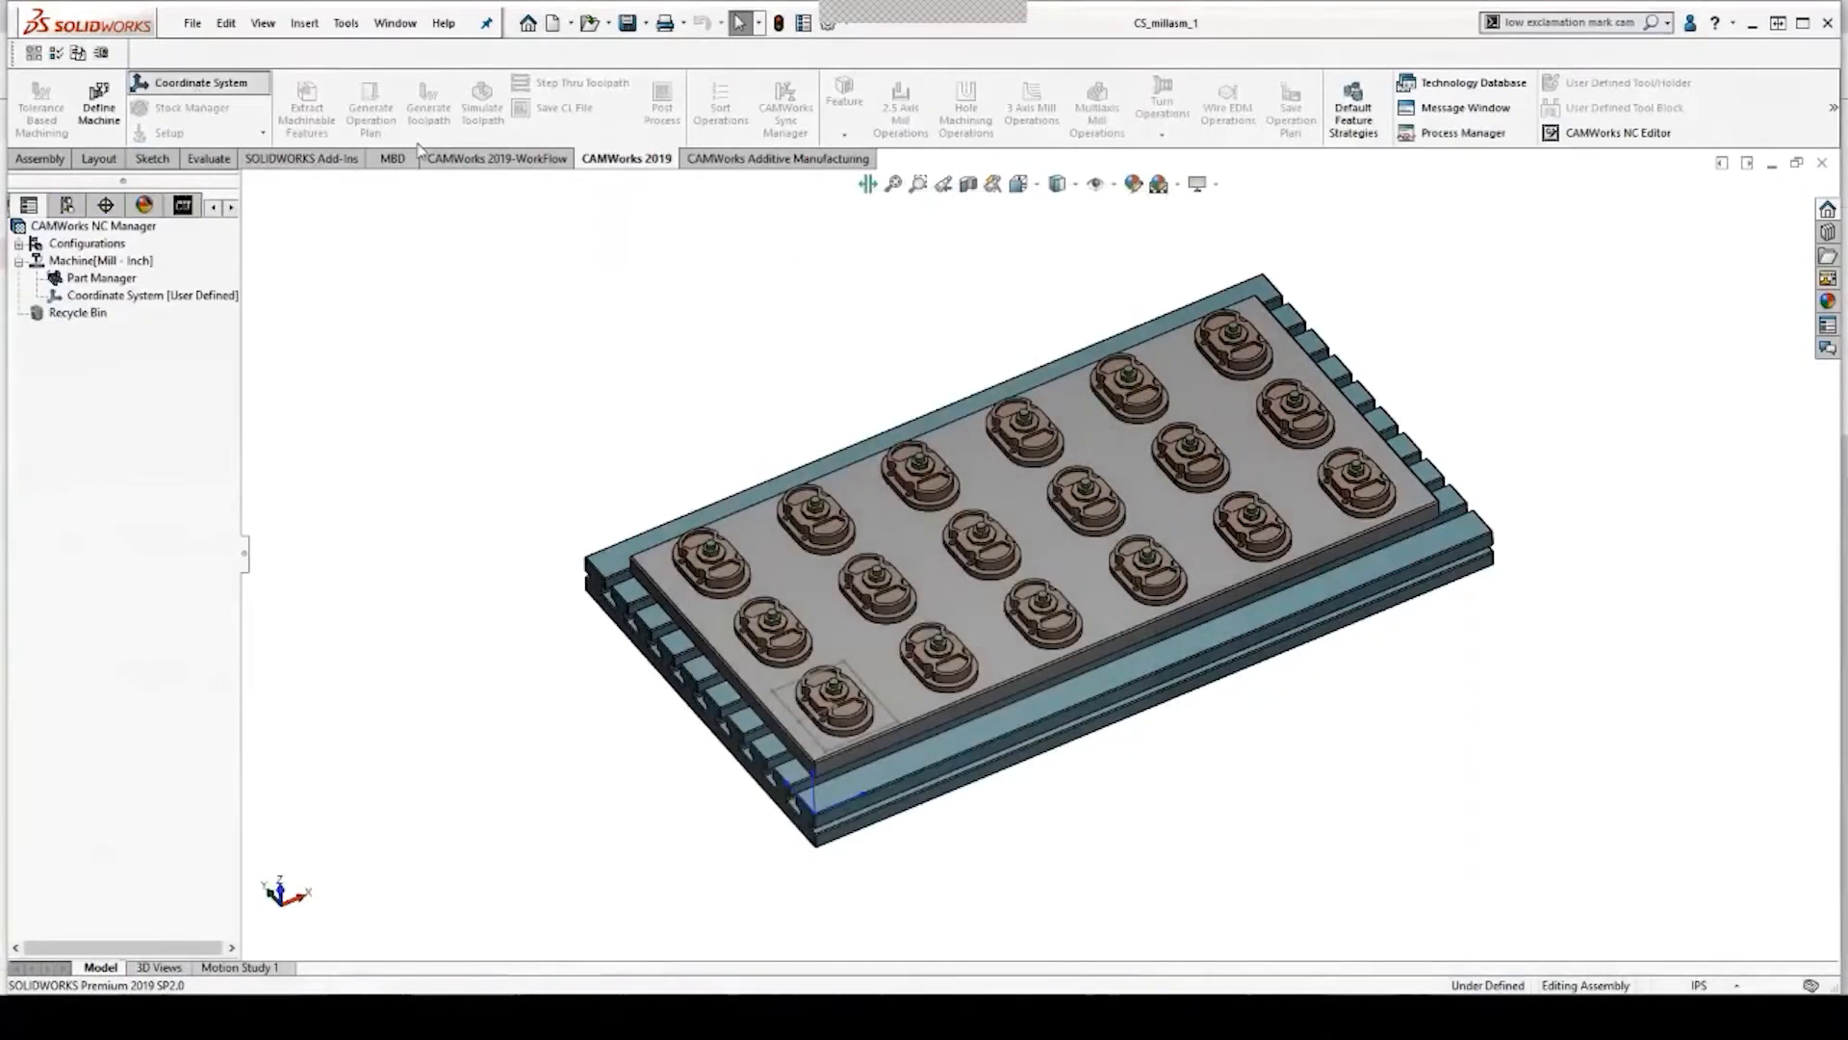
click(263, 357)
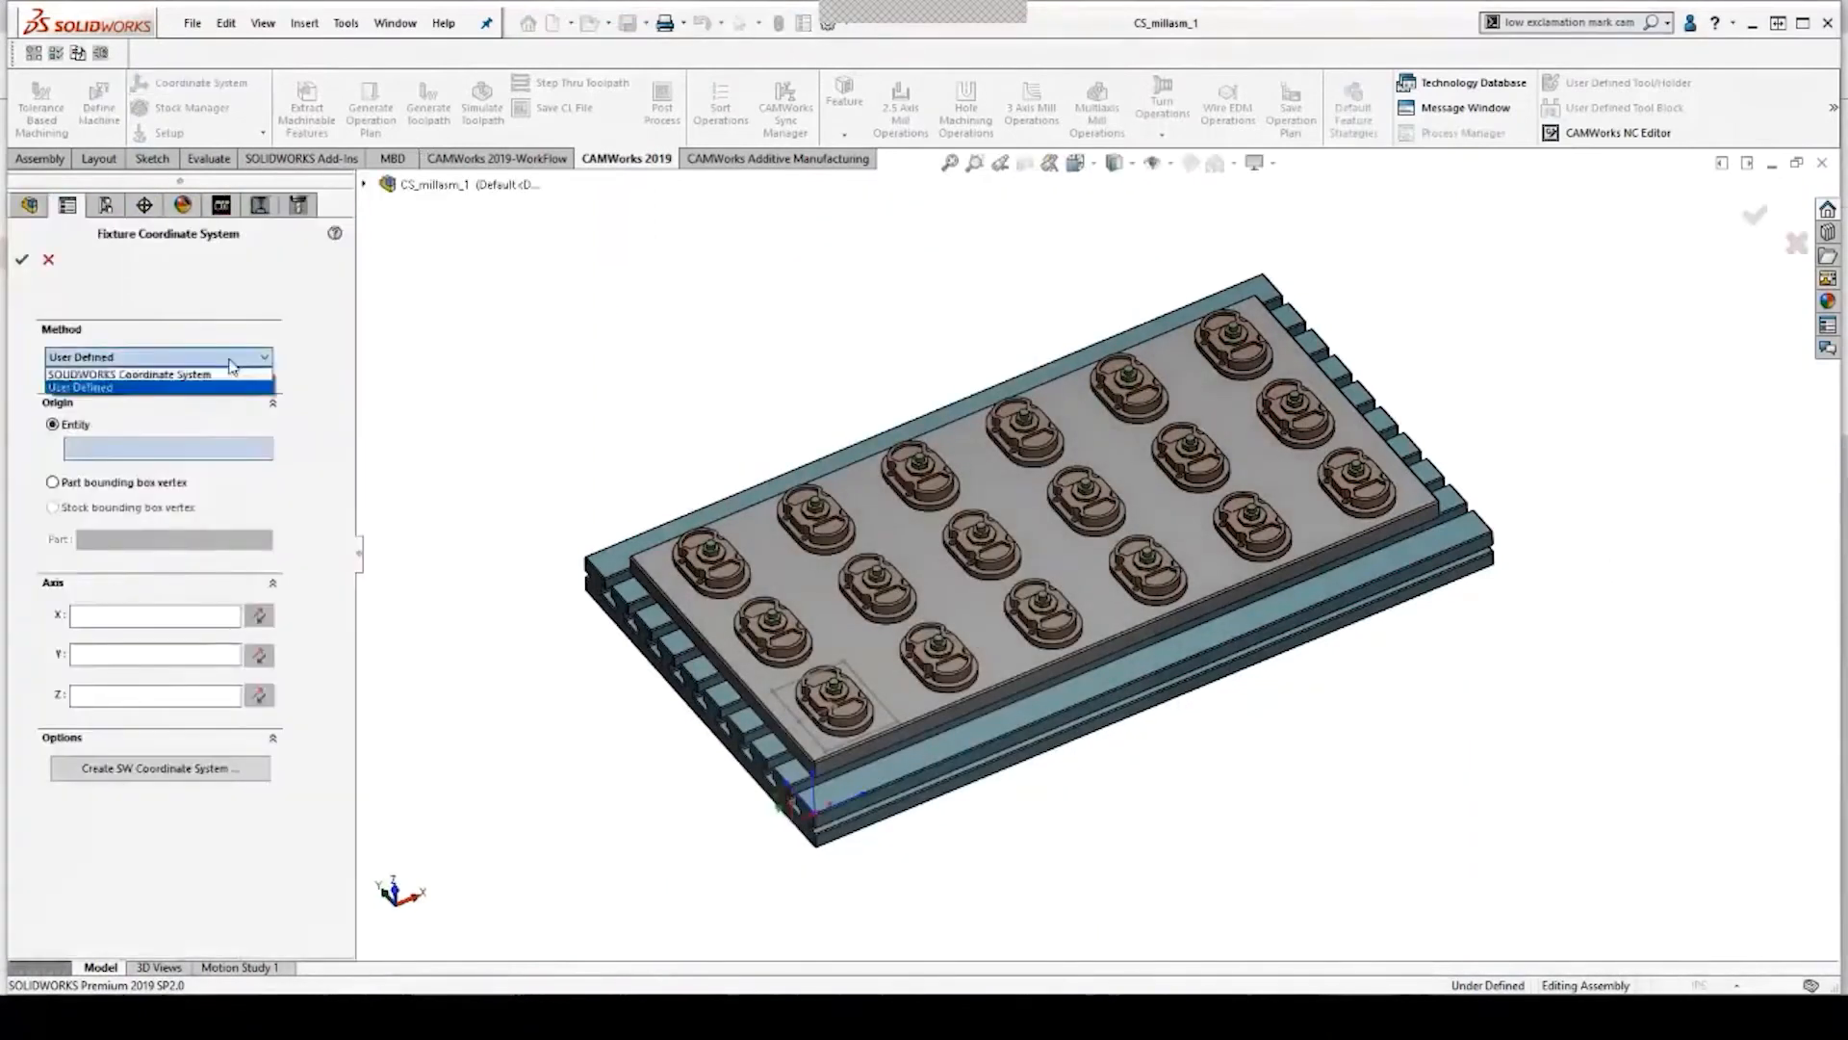
click(254, 385)
click(74, 511)
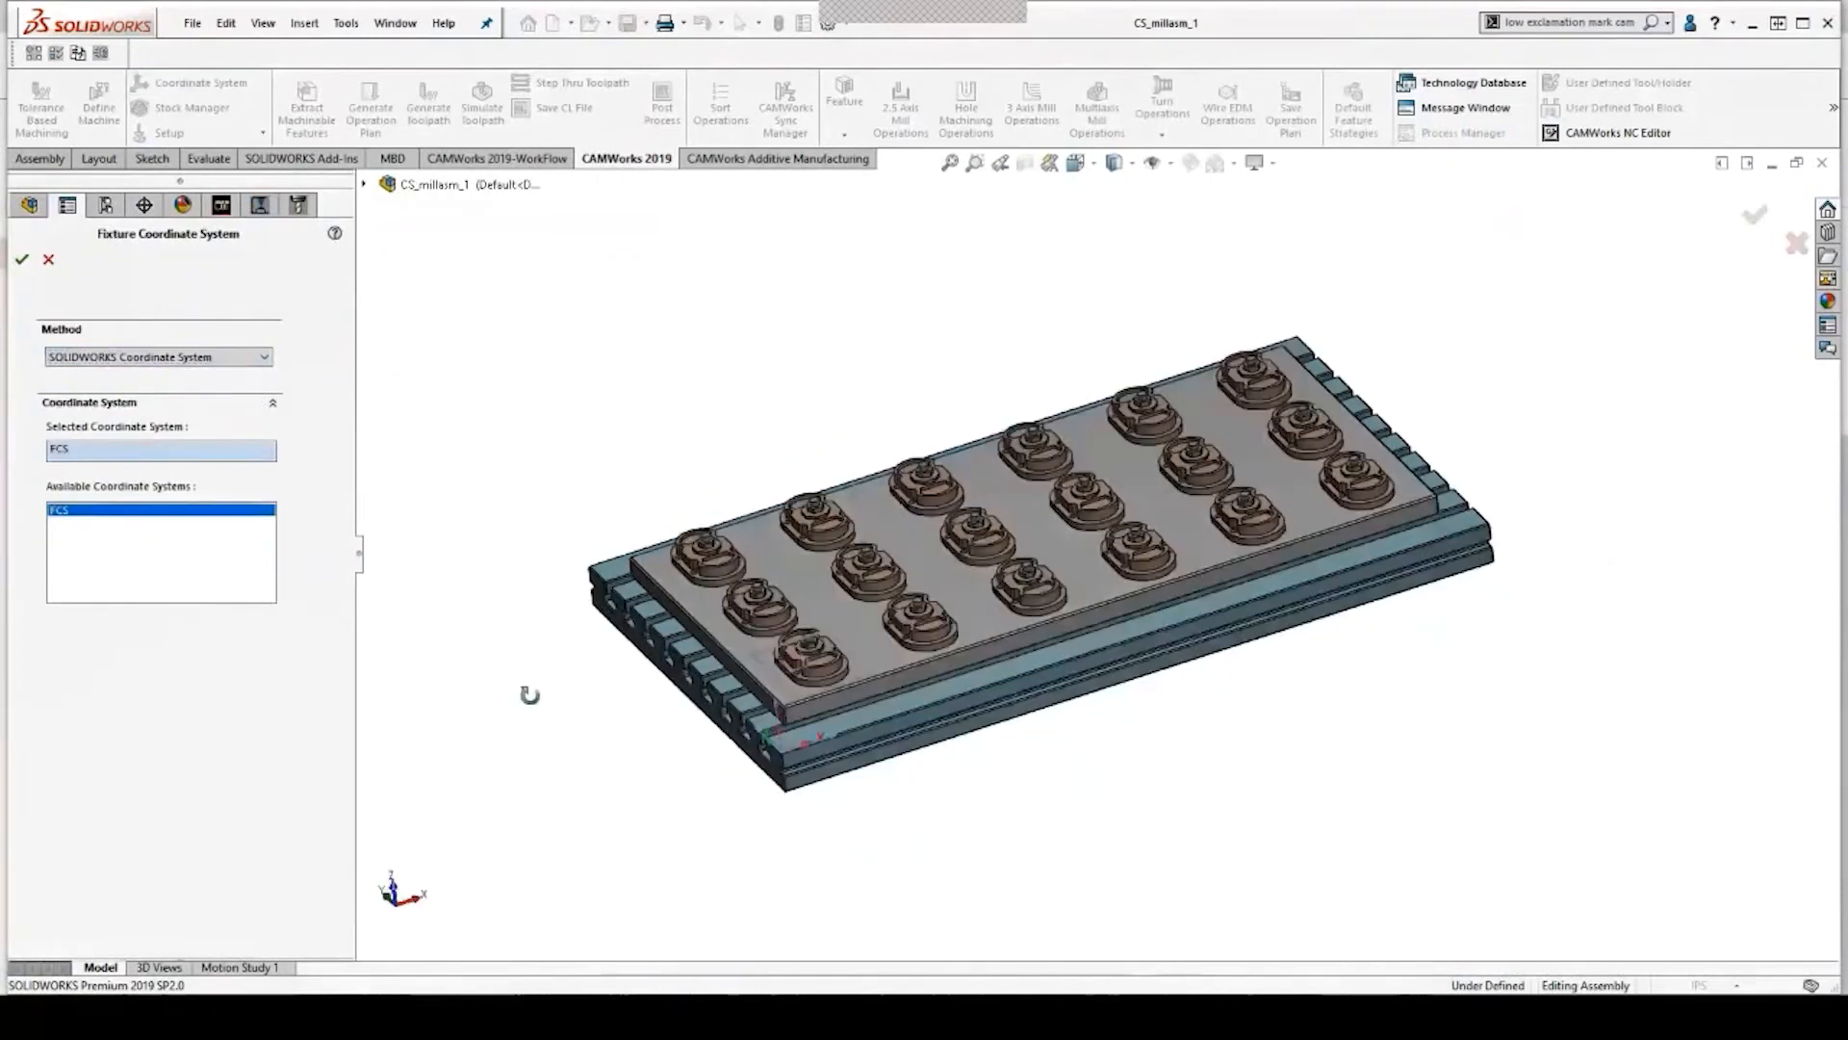
click(21, 259)
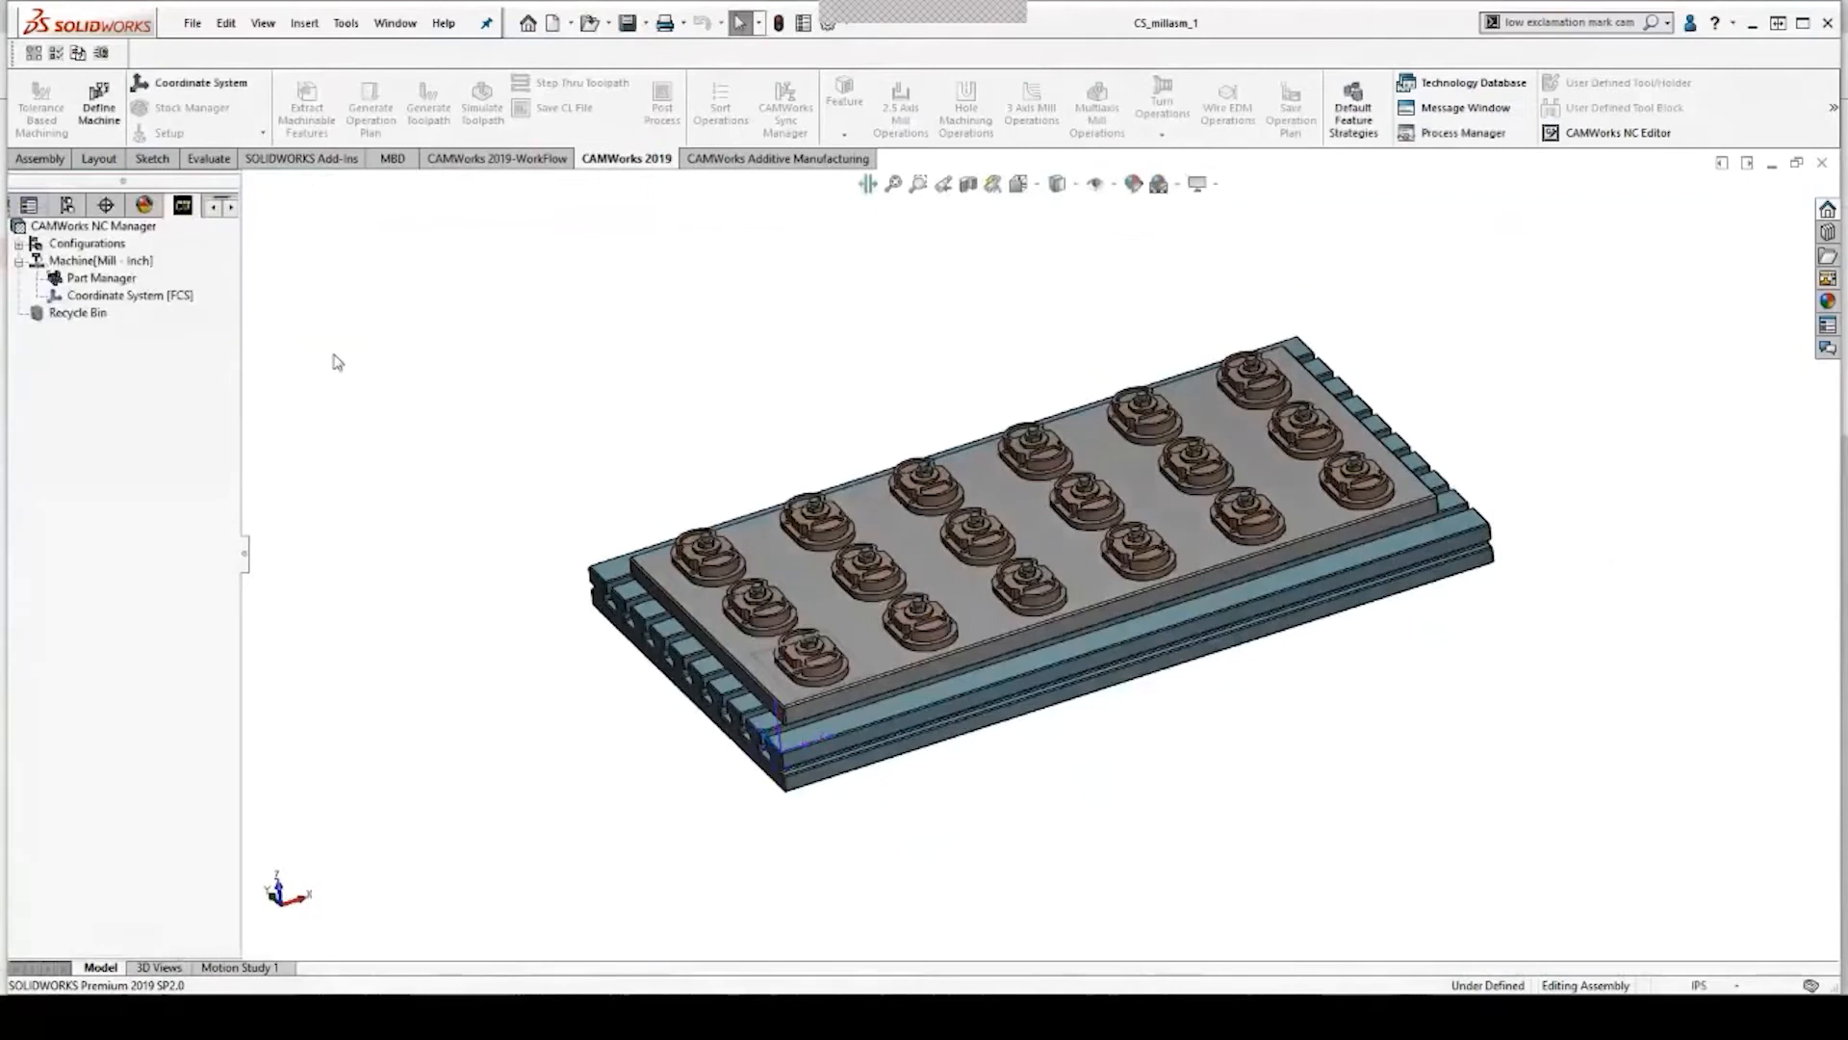
Add CS_MillPart from the fixture plate and all its instances to the parts to machine.
double_click(88, 280)
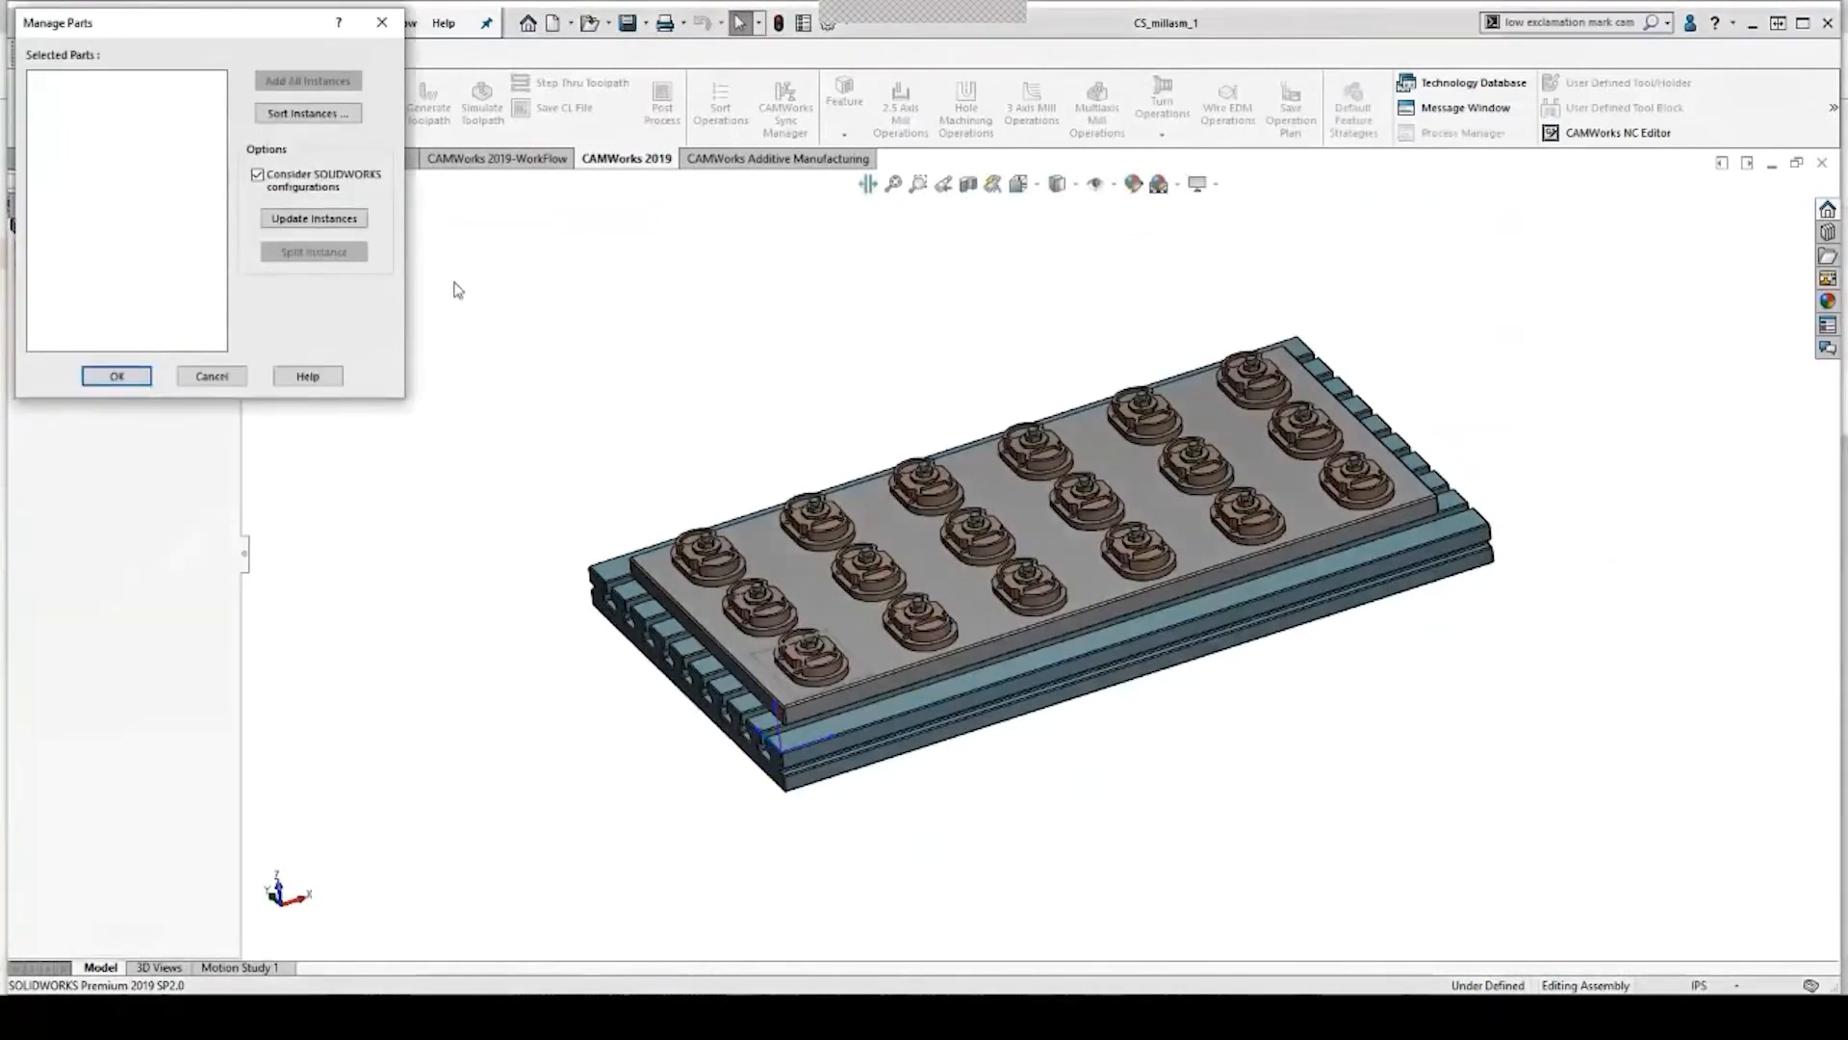
click(825, 671)
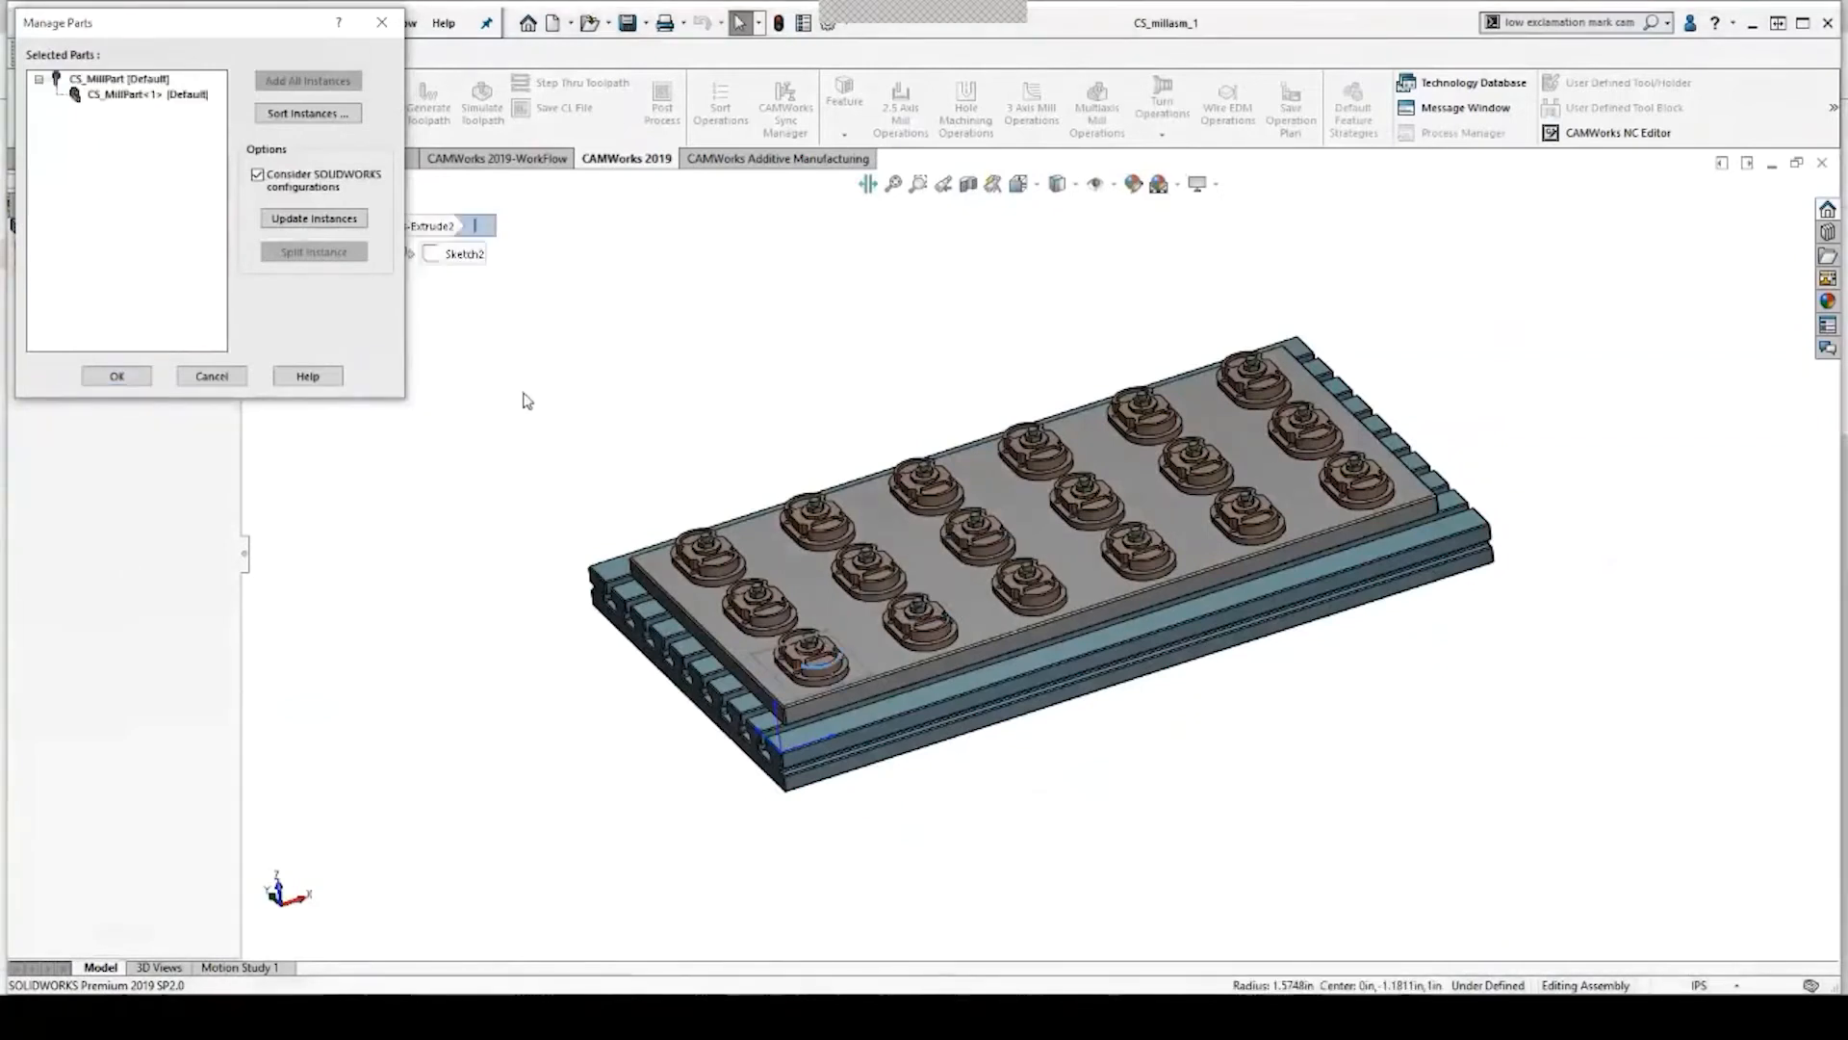
click(192, 95)
click(294, 85)
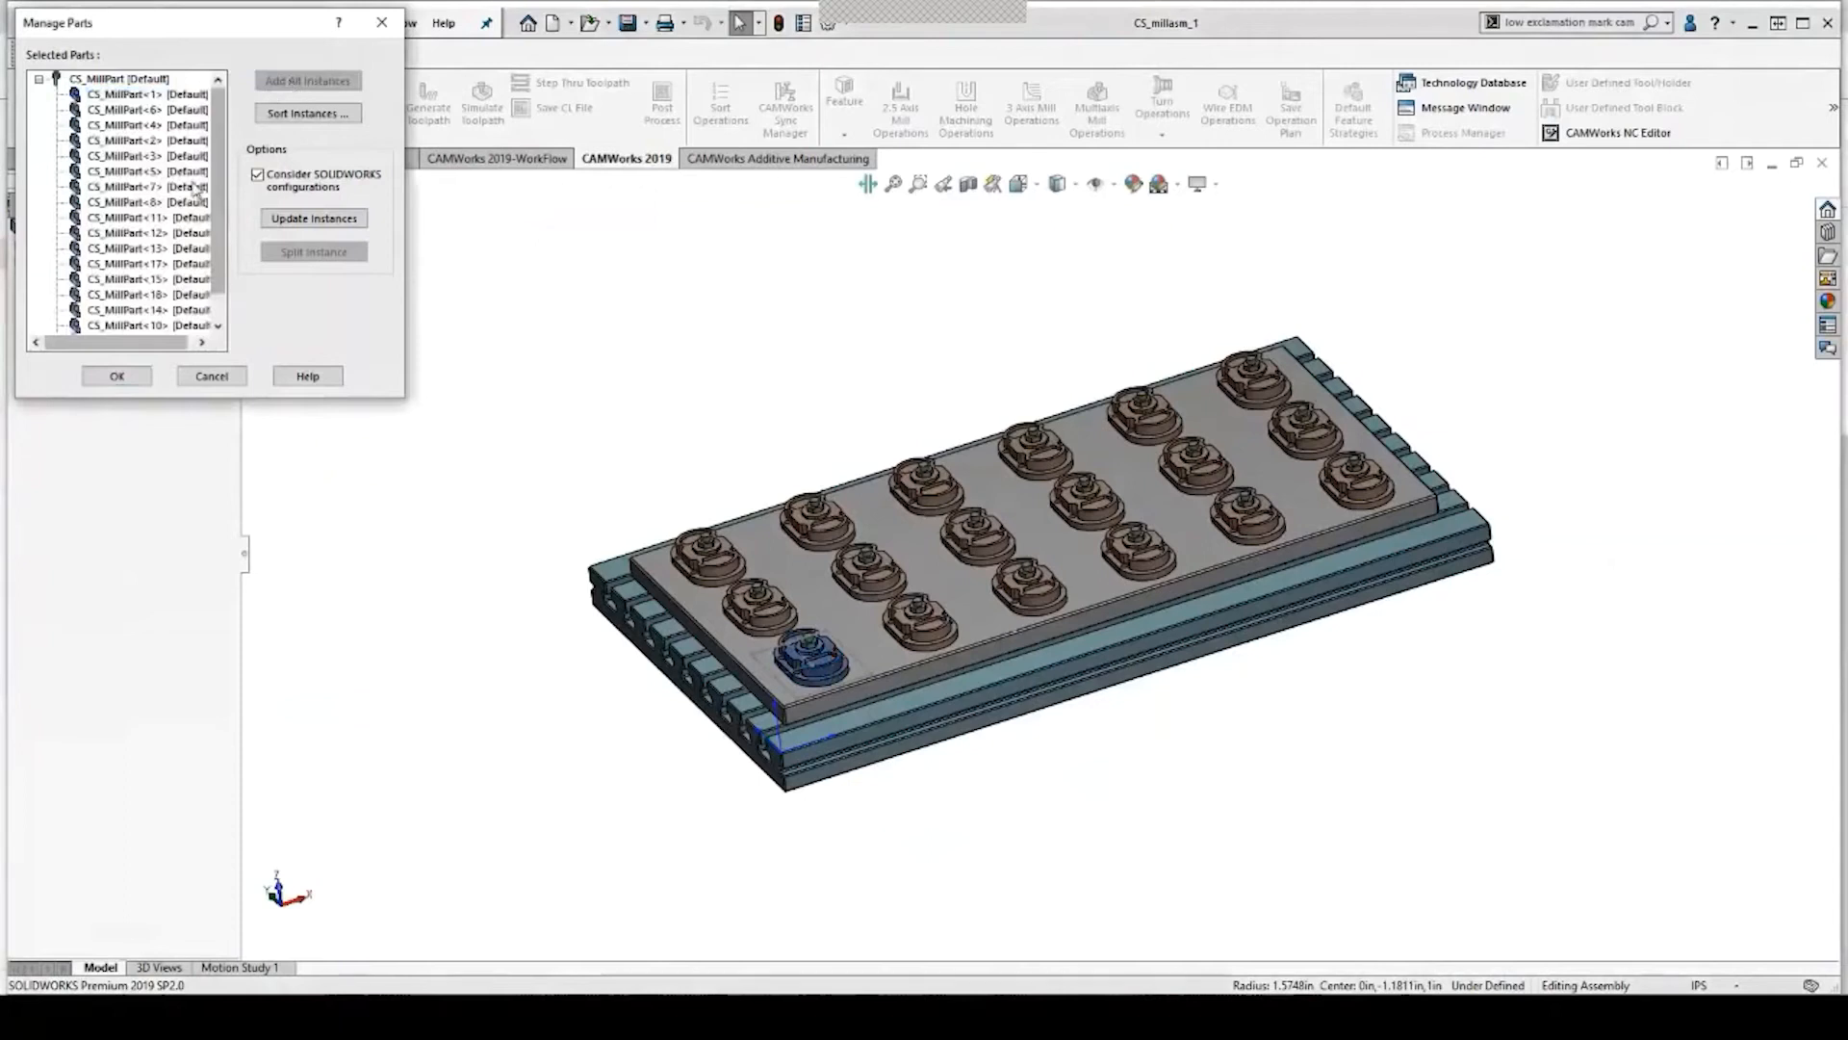
click(115, 377)
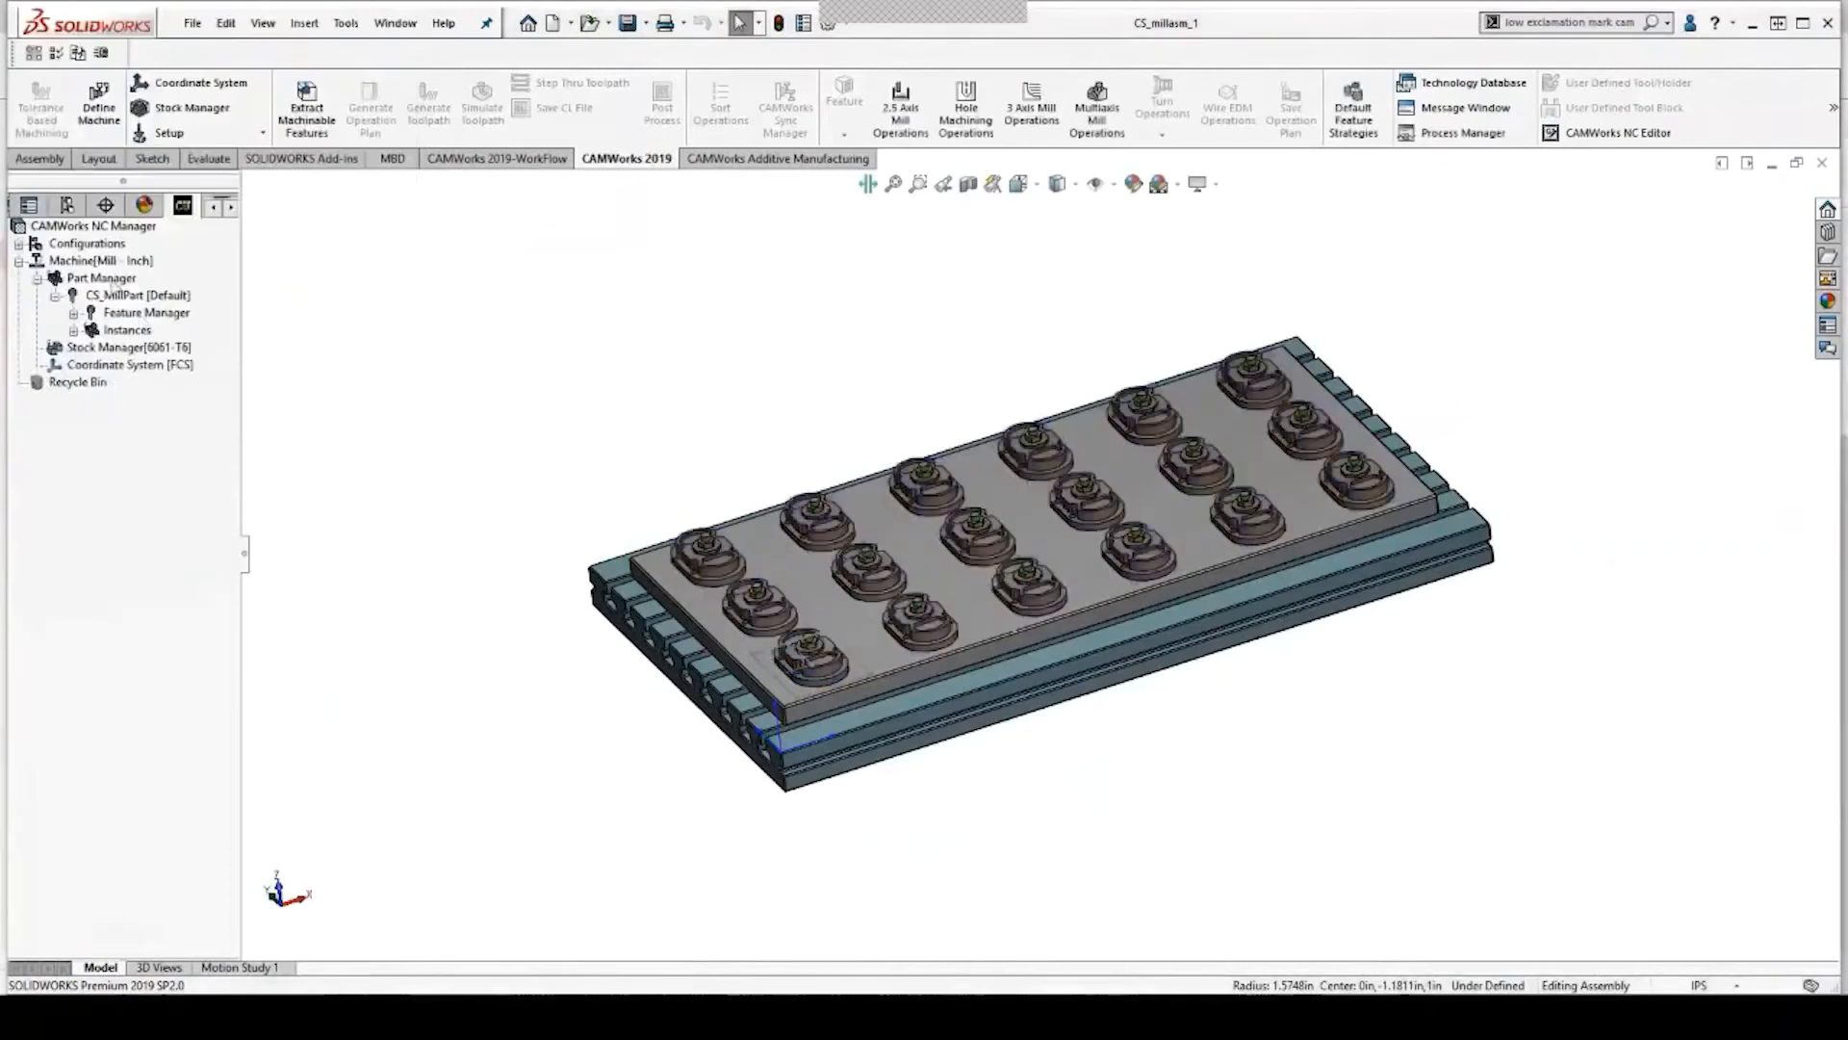
Sort the part instances in a grid pattern with a top left start corner, horizontal direction and zigzag pattern.
double_click(112, 278)
click(274, 116)
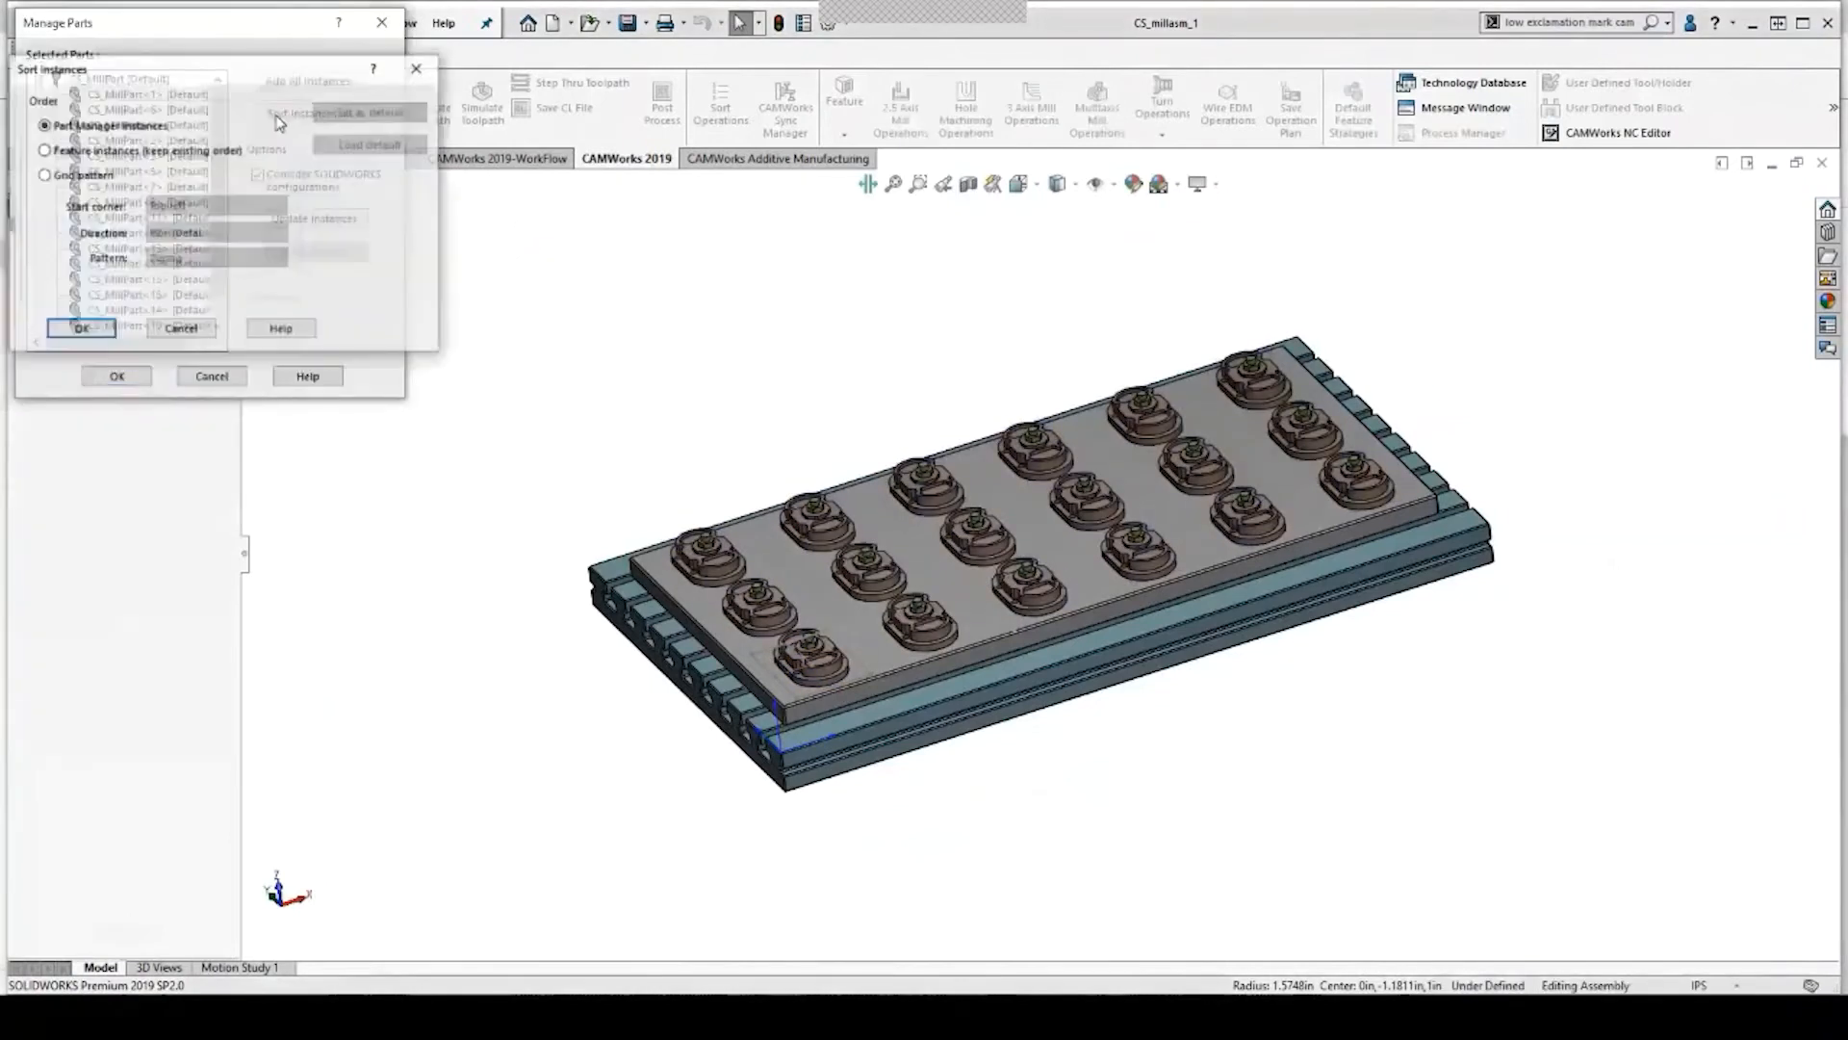
click(70, 177)
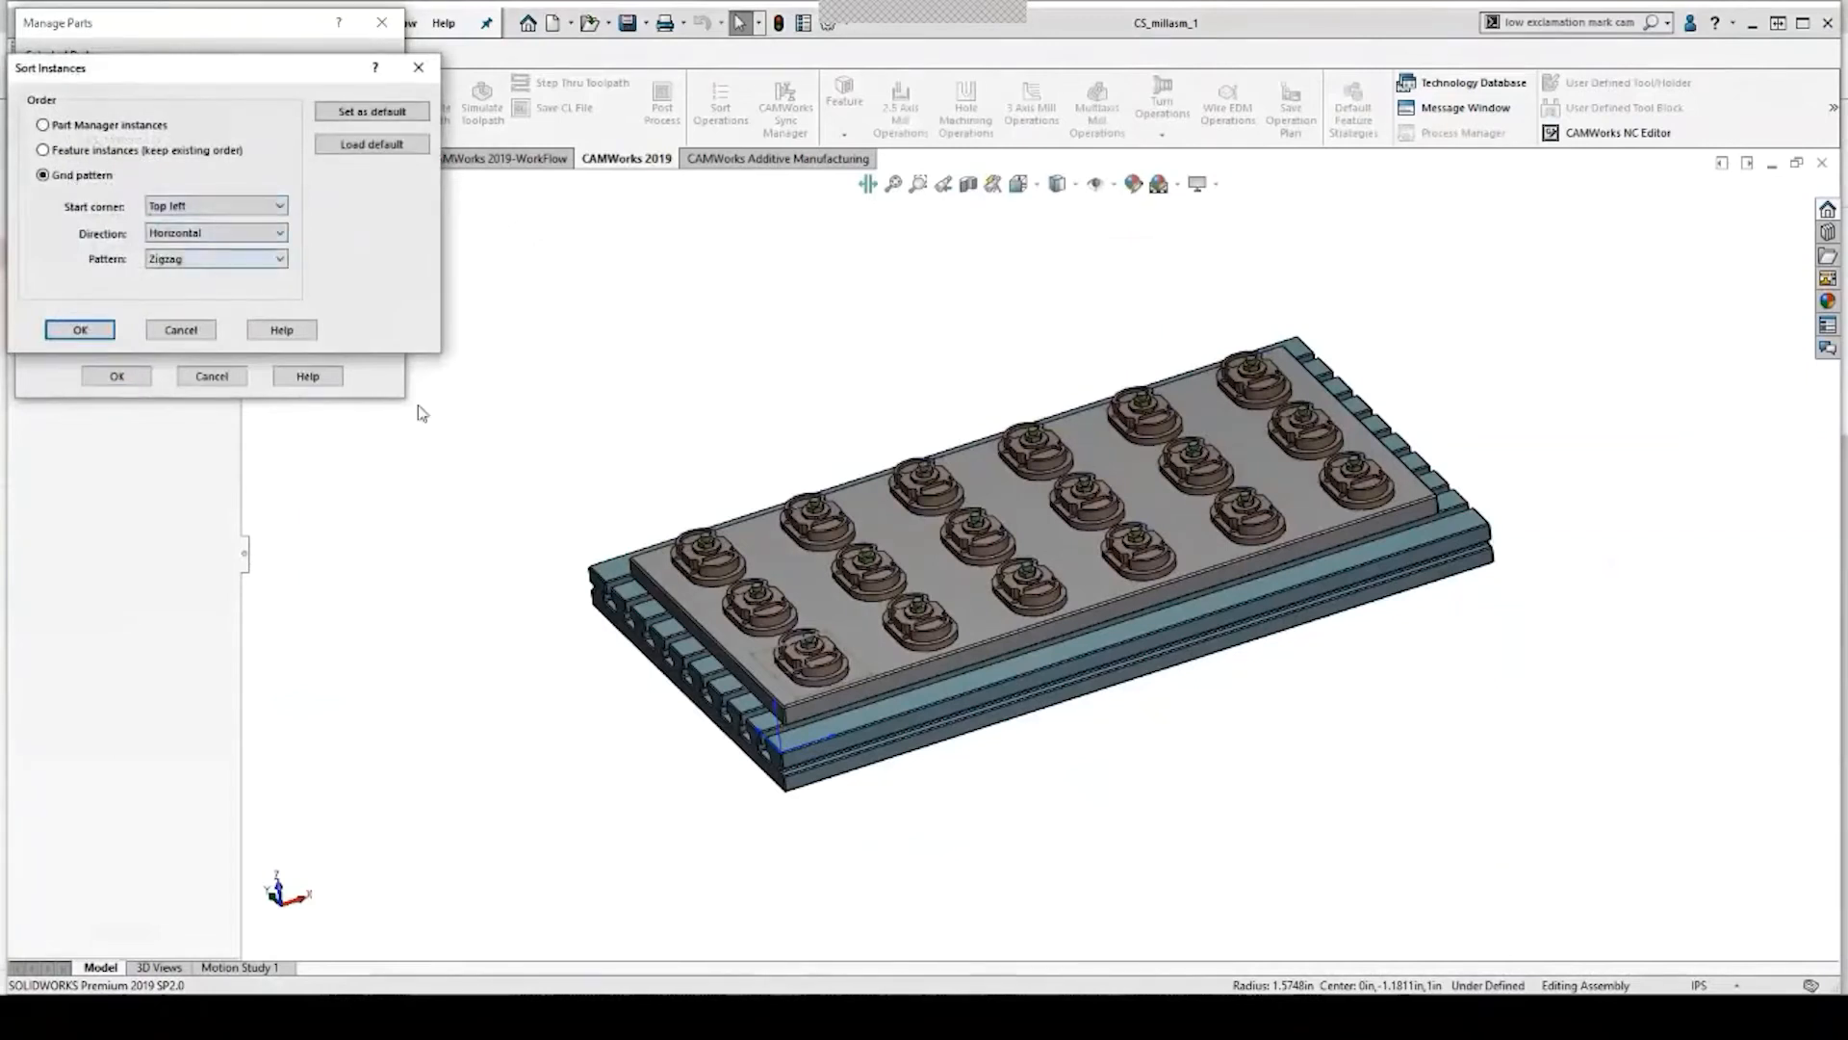
click(80, 330)
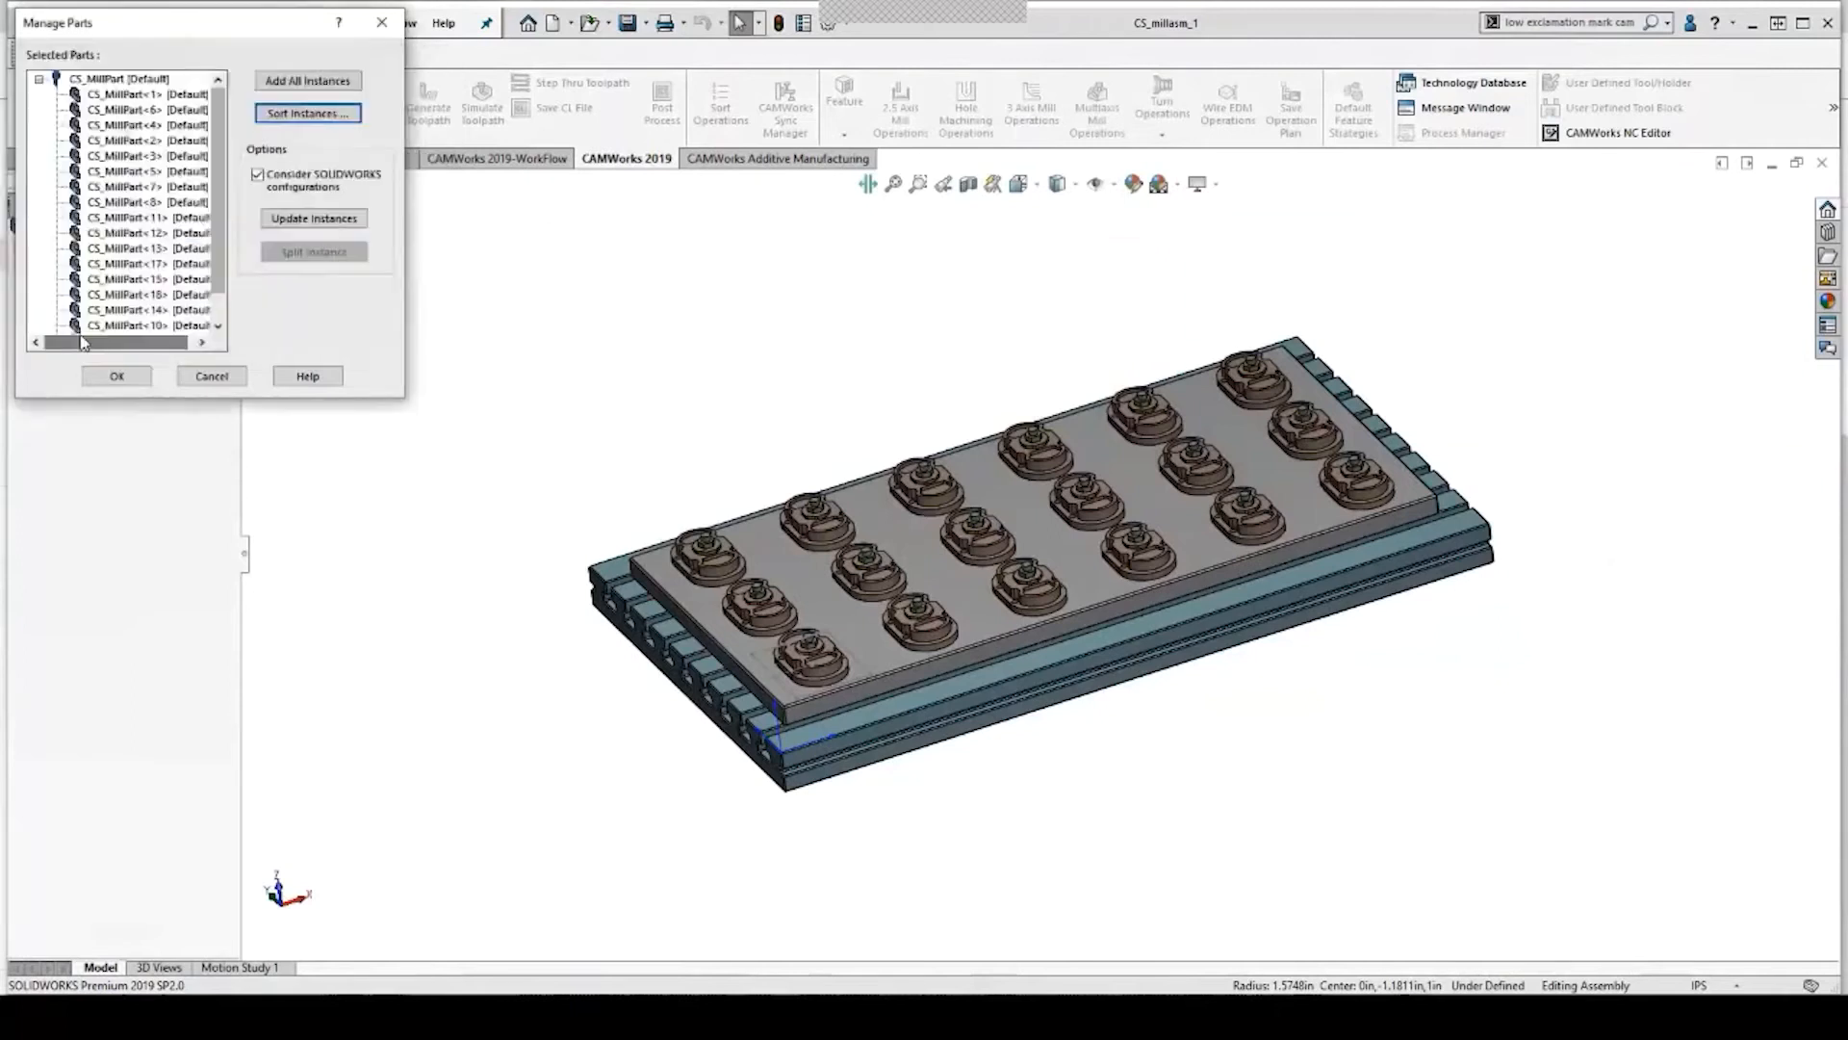
click(117, 375)
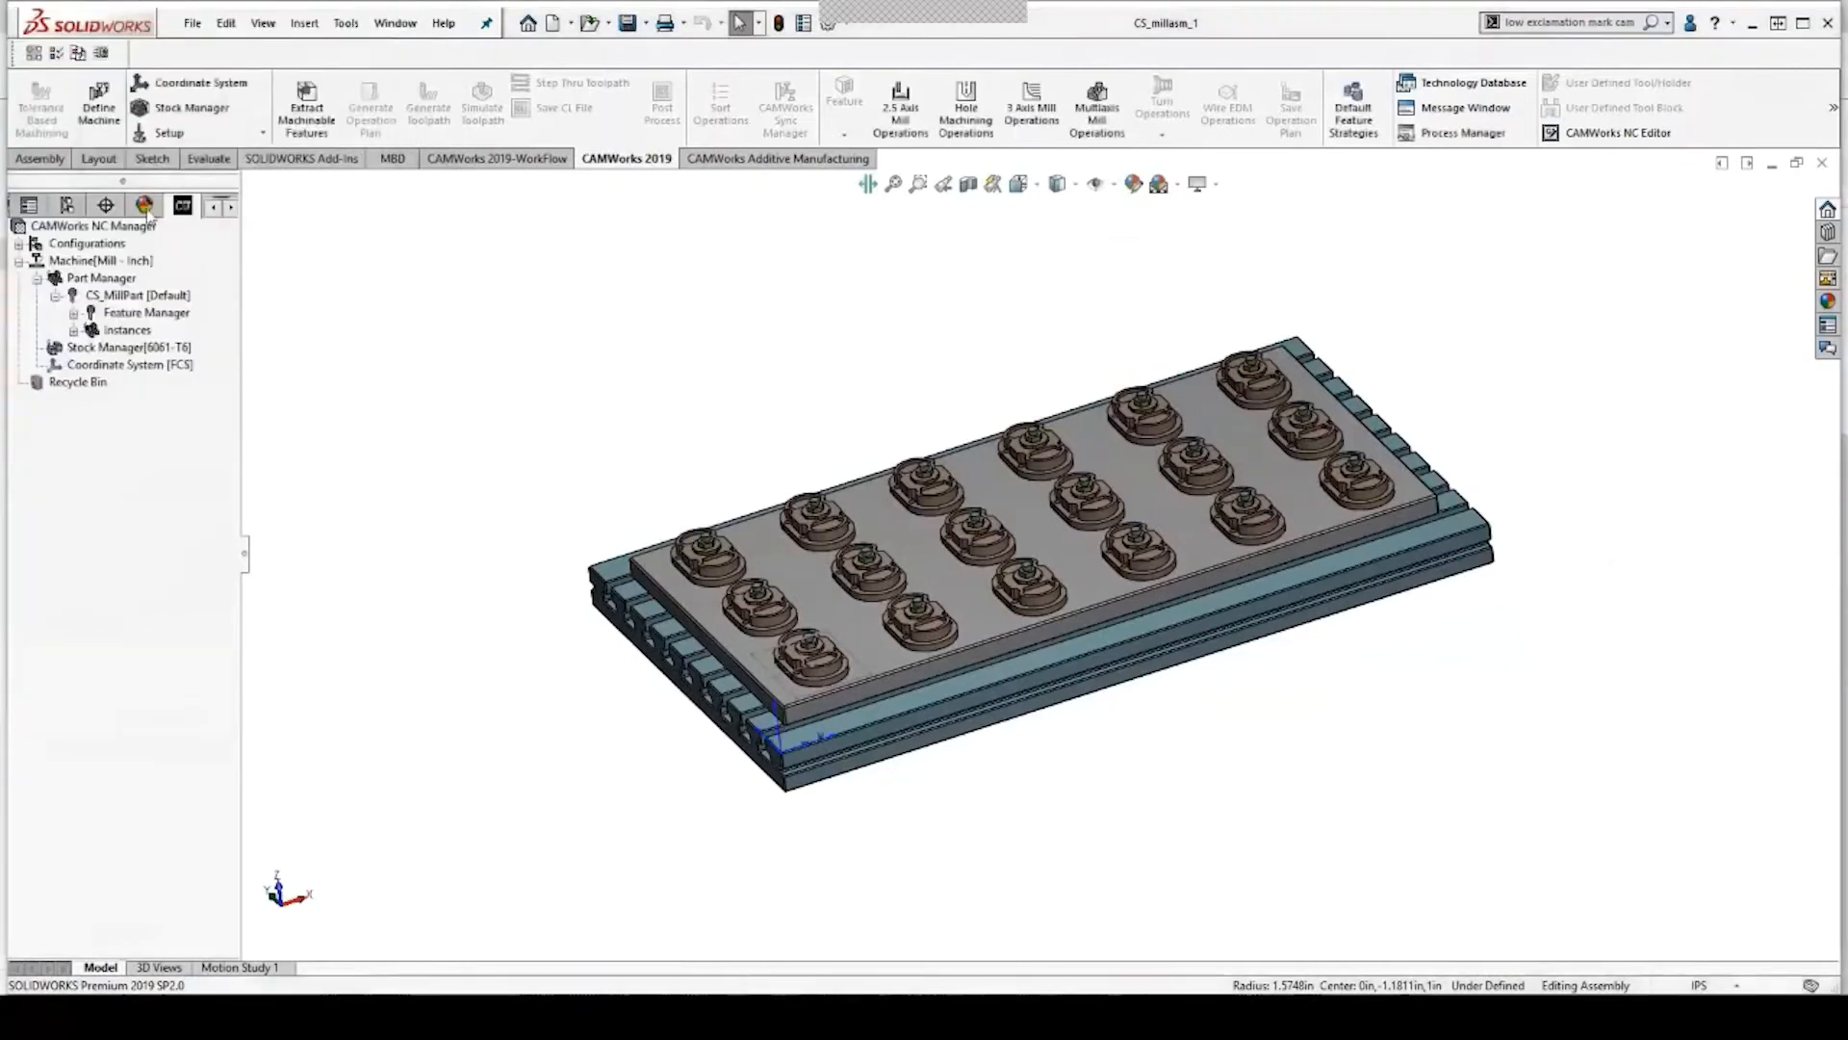
Check the stock around the corner mill part and accept the 6061-T6 bounding box stock with 0 in offsets.
click(178, 133)
click(193, 156)
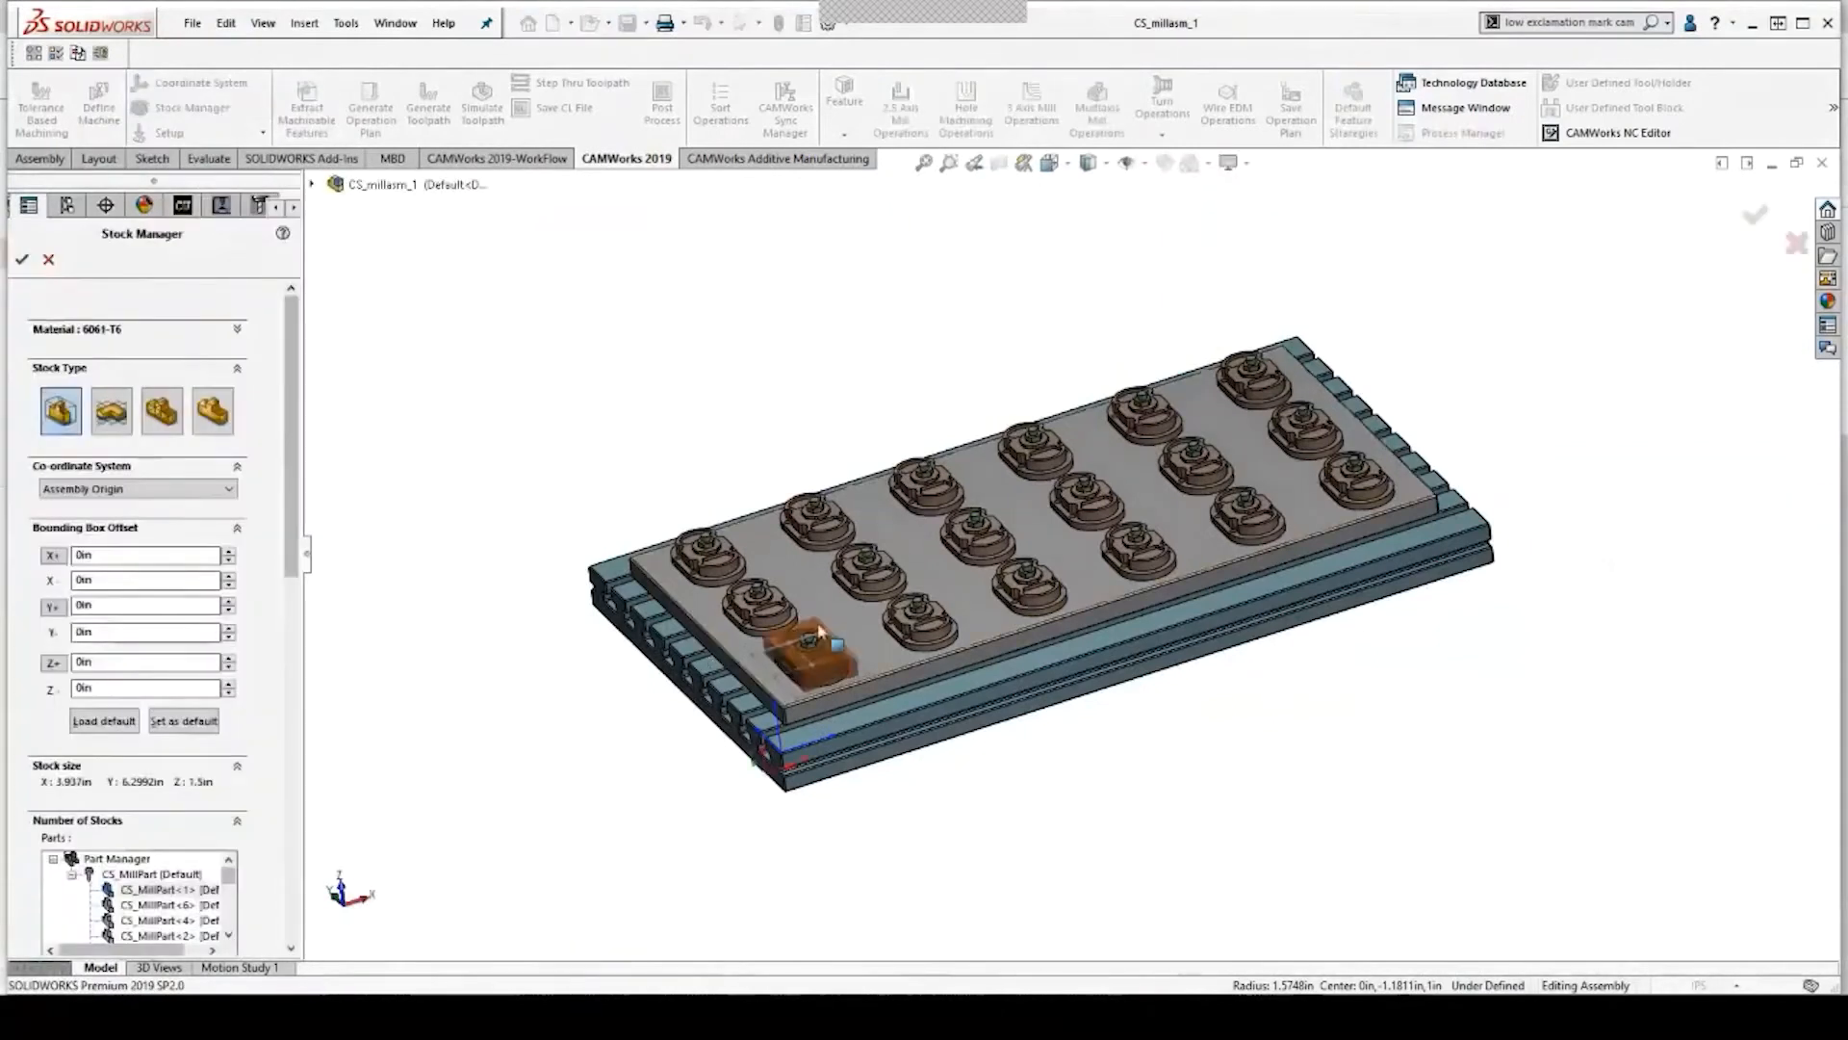
scroll(915, 664, down, 4)
scroll(914, 664, down, 3)
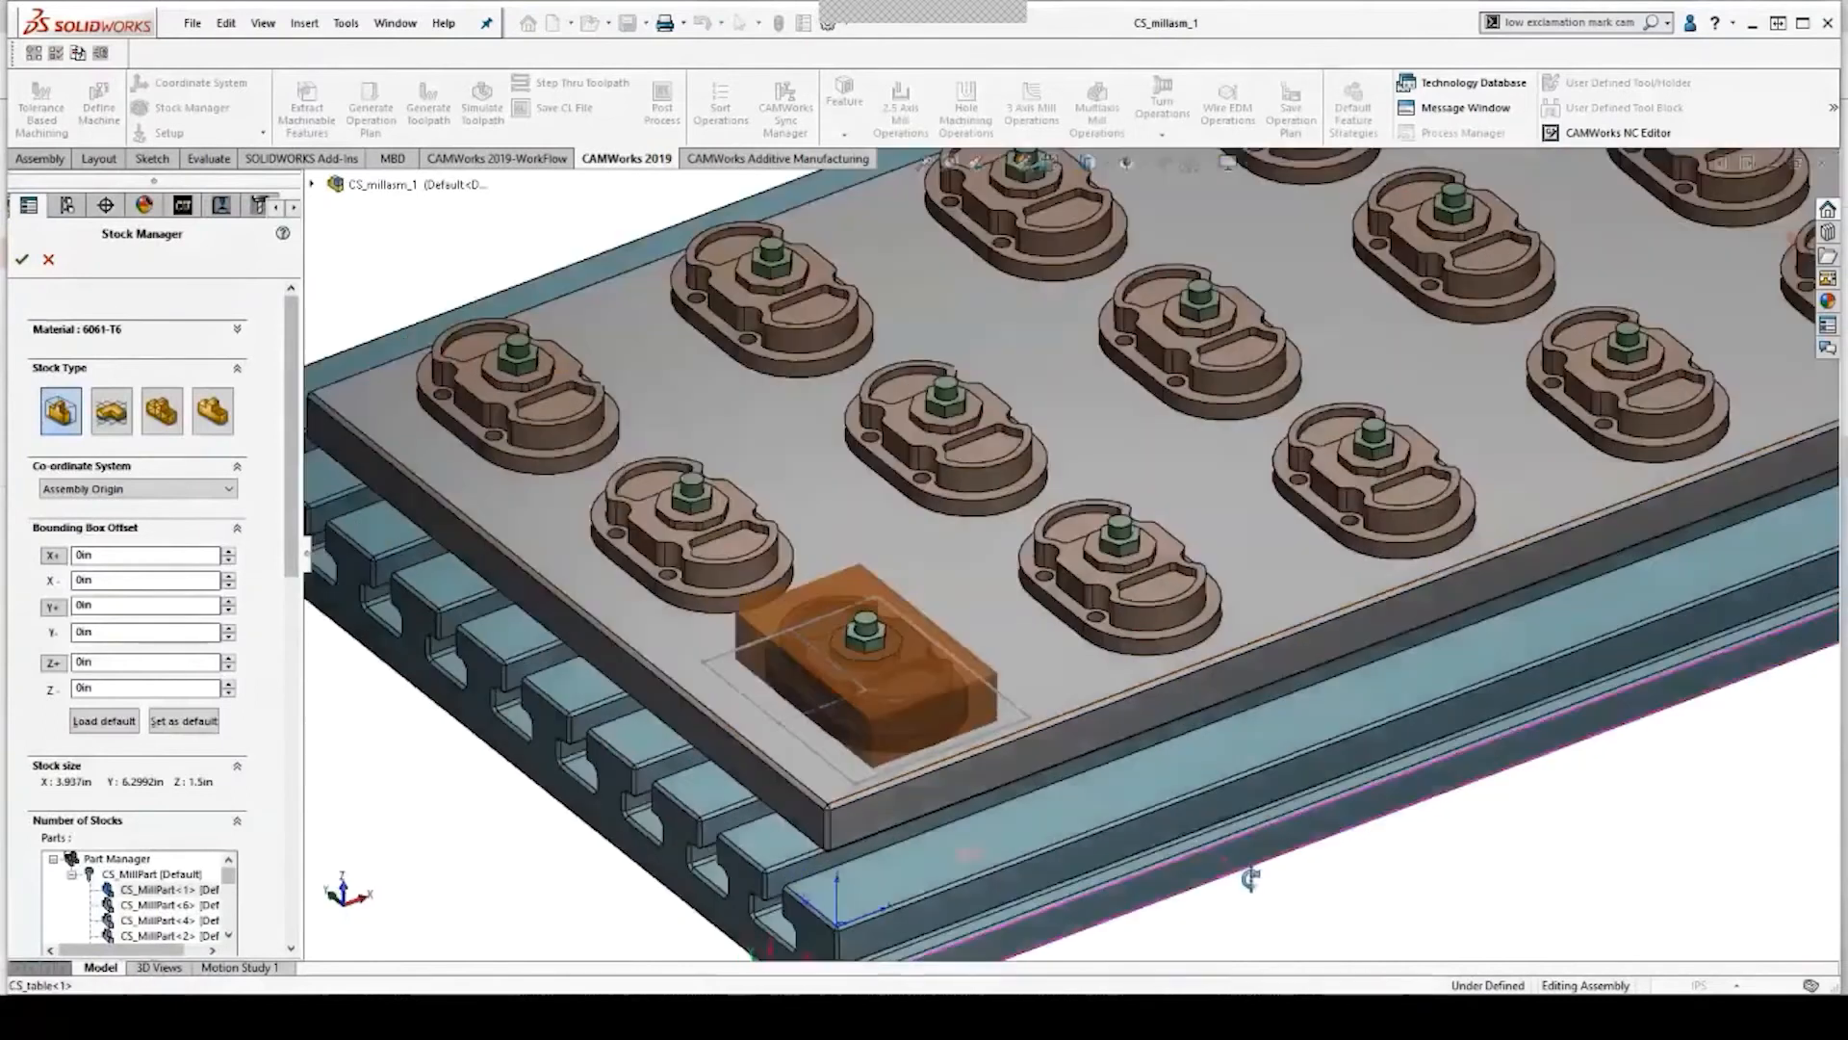
scroll(1278, 892, up, 5)
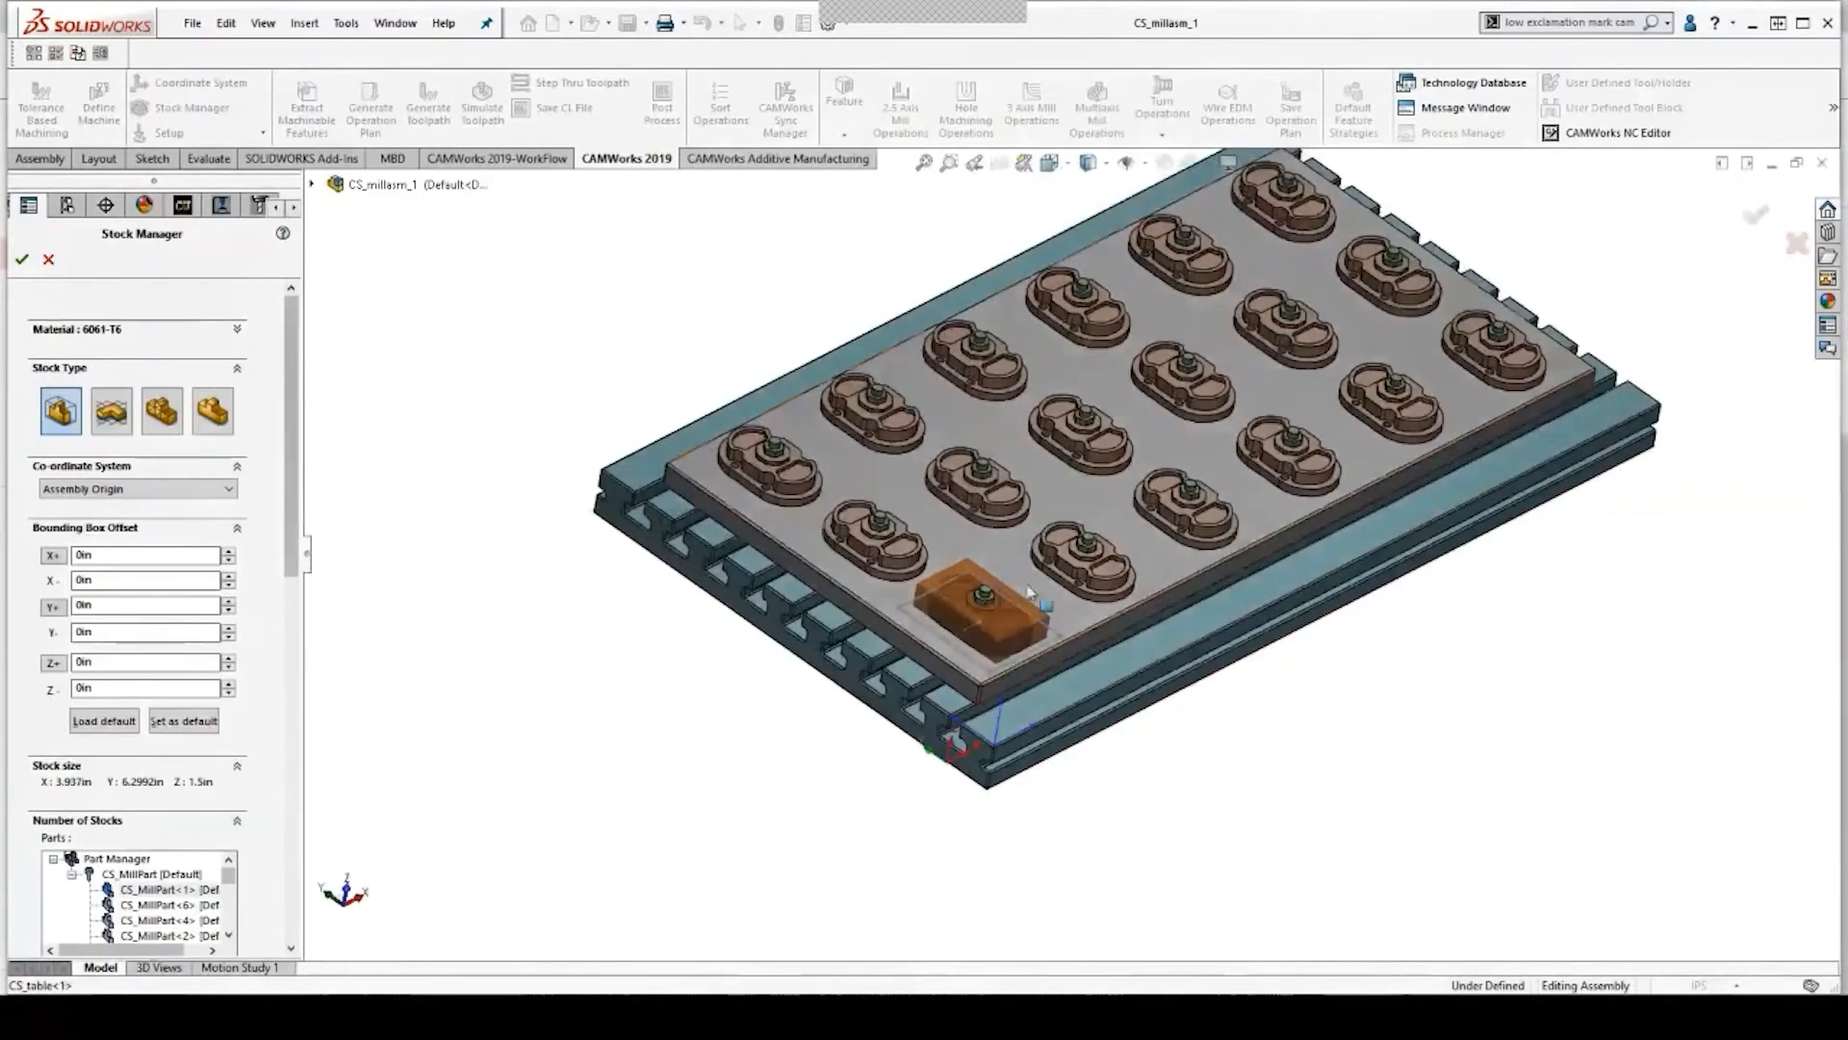
middle_drag(1229, 752, 1227, 800)
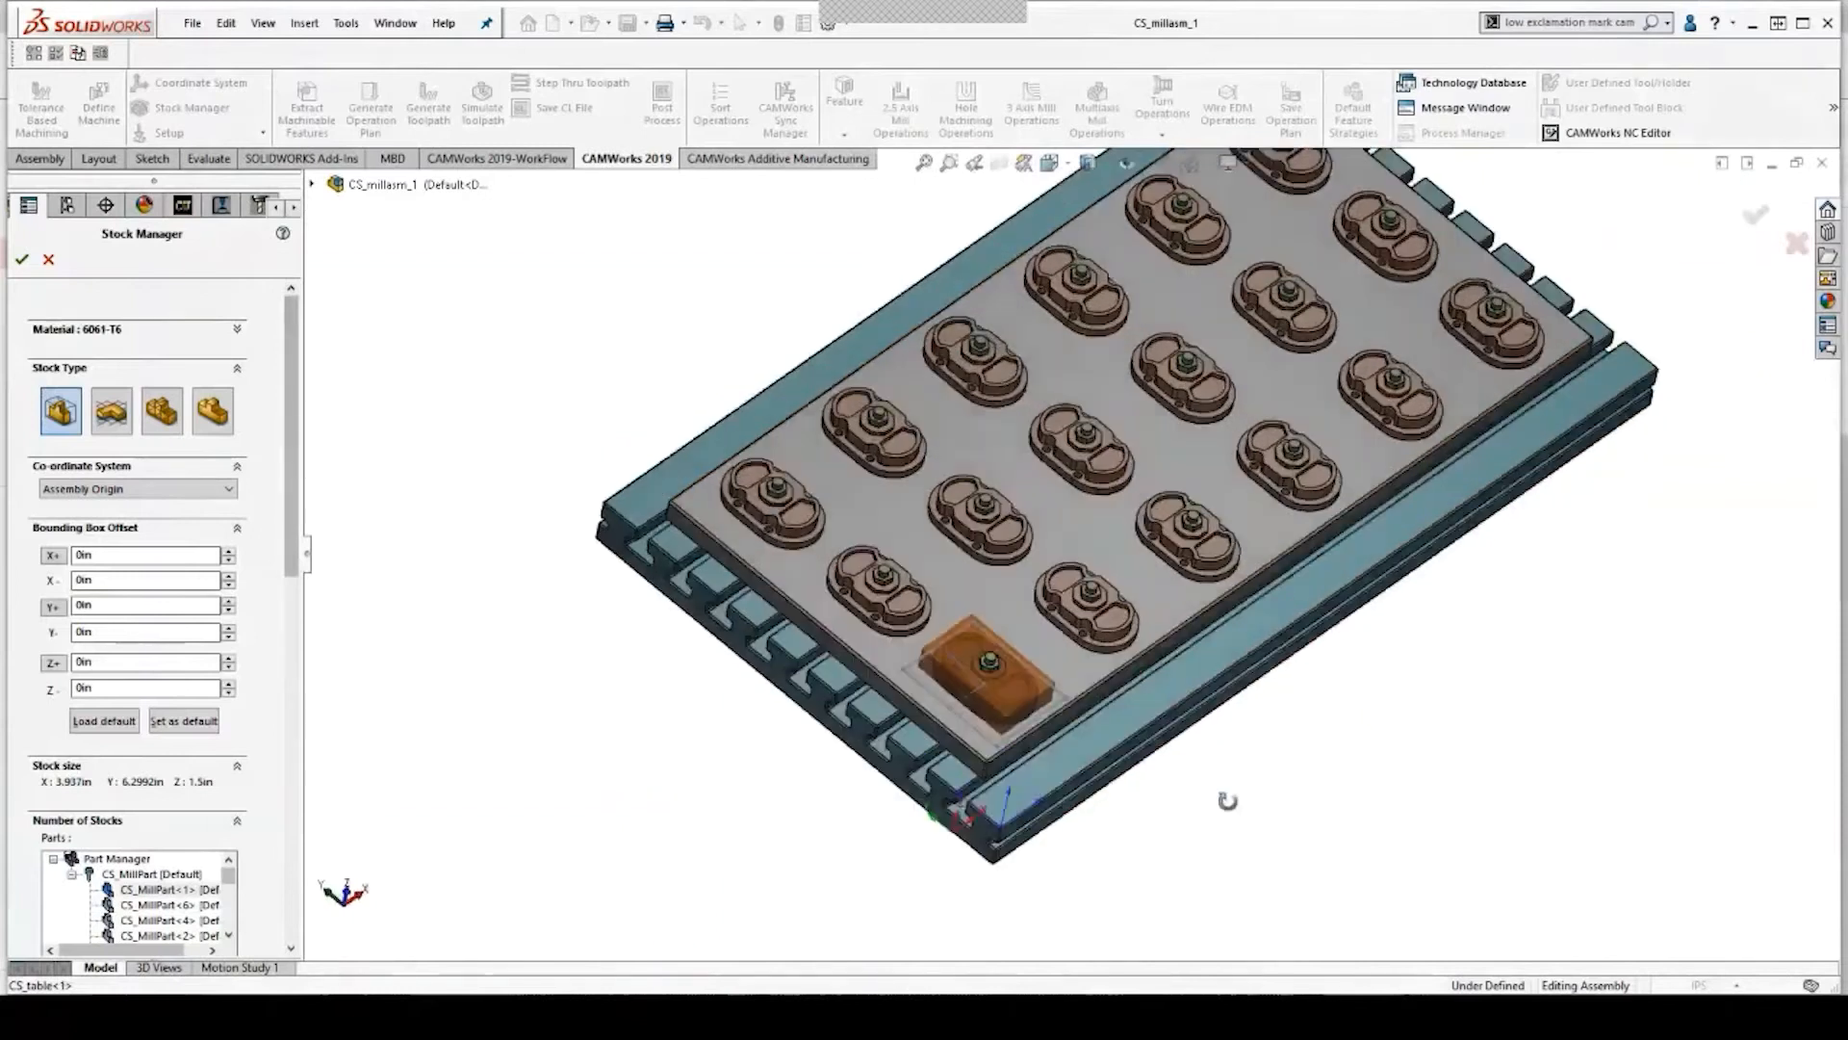
click(23, 260)
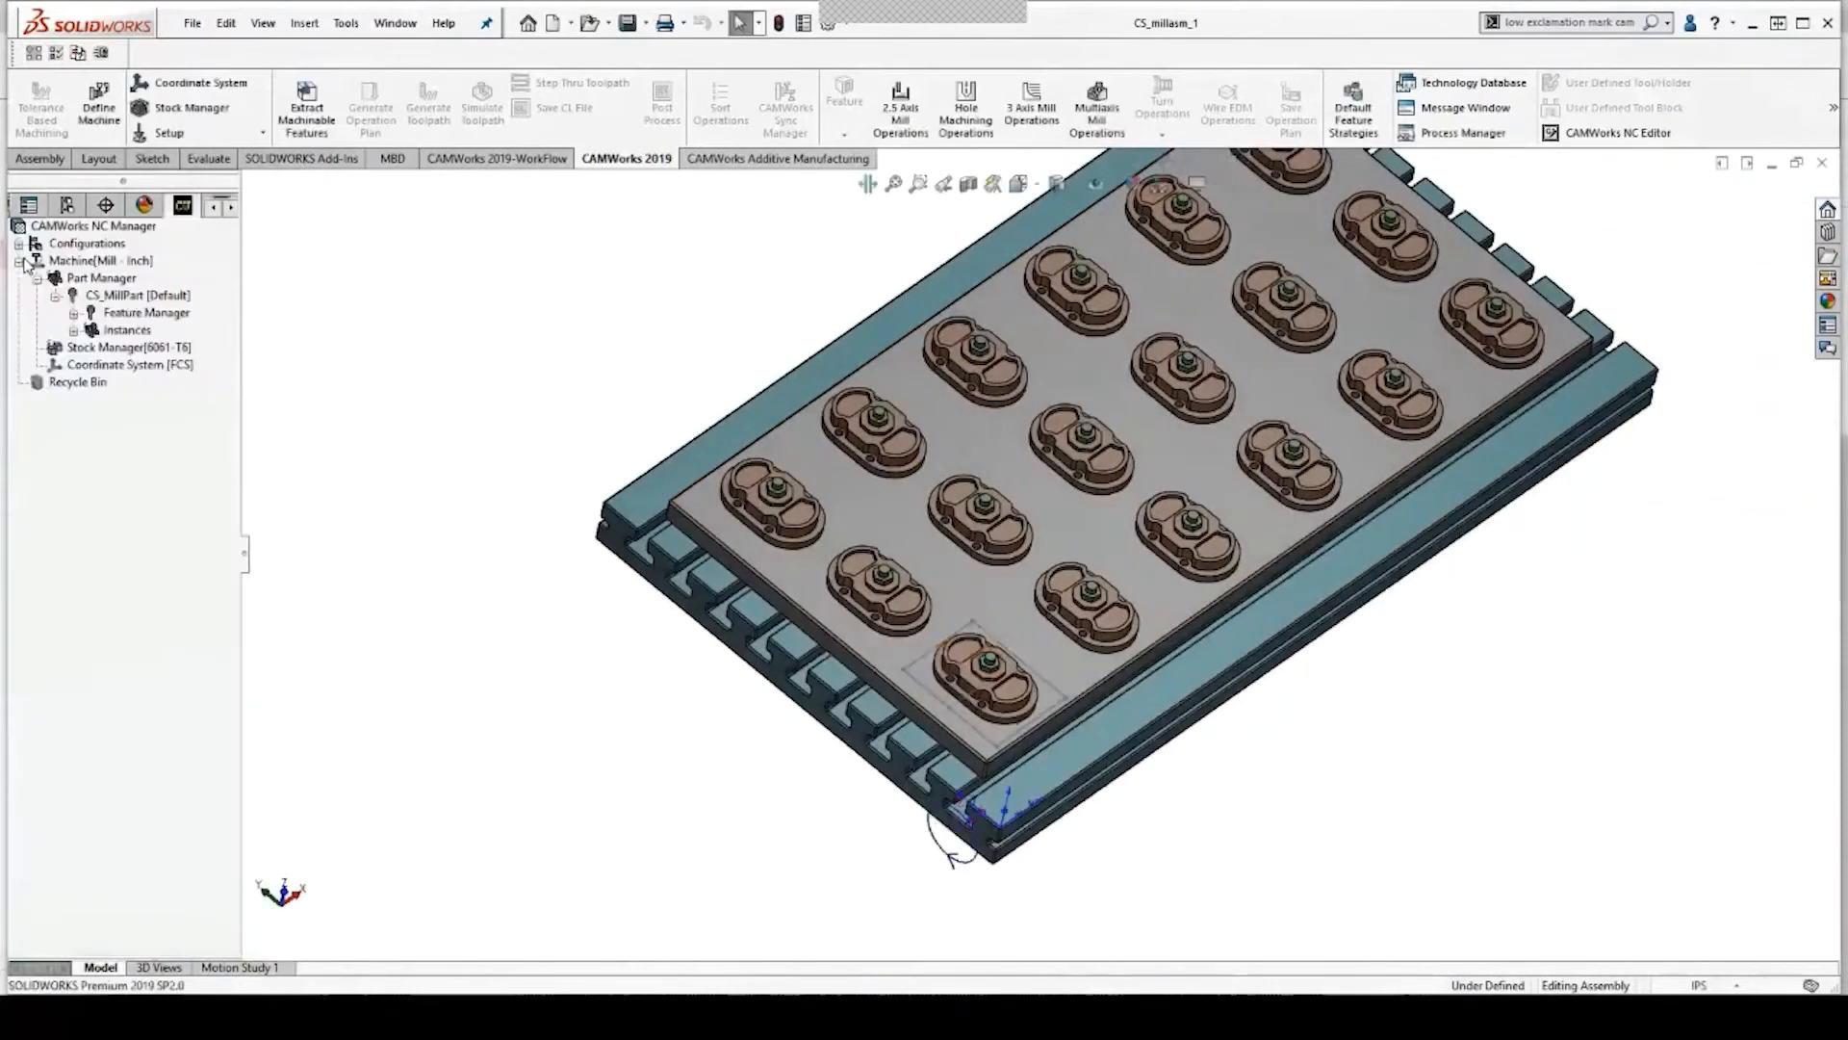
Extract the machinable features of the mill part and generate the operation plan for them.
click(316, 129)
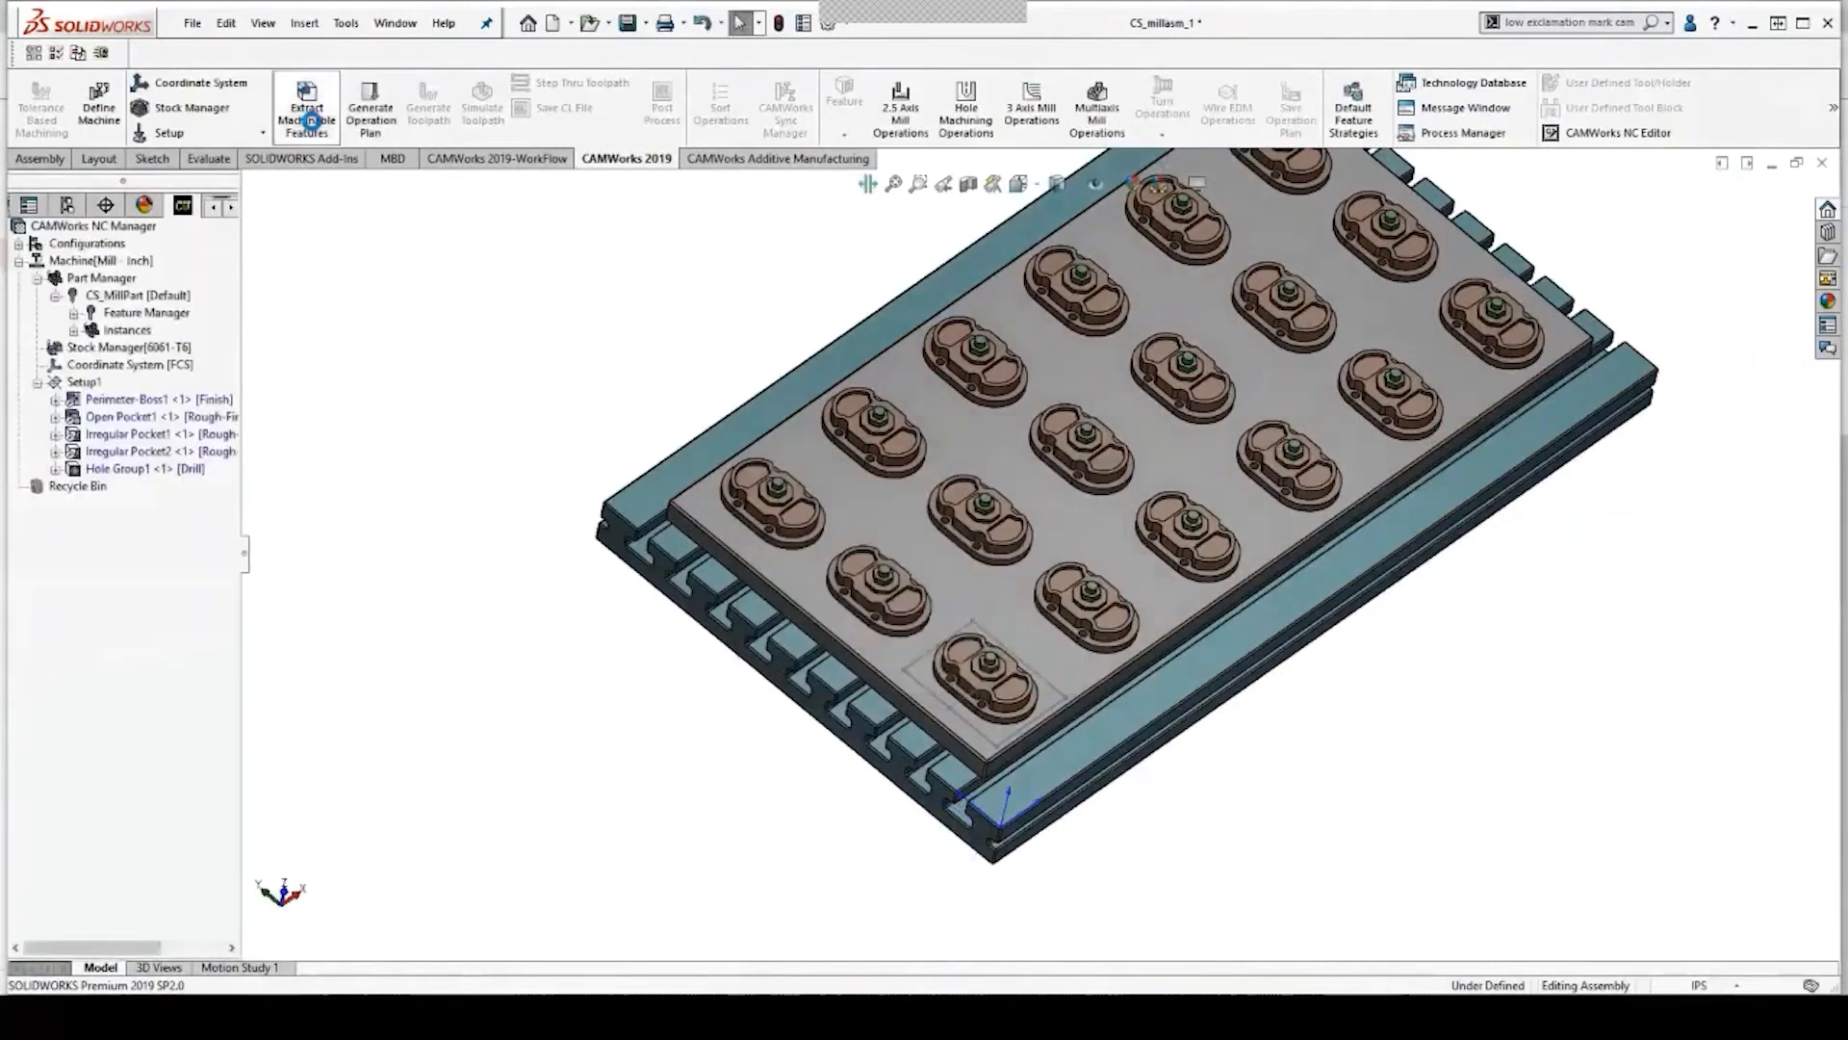
click(384, 120)
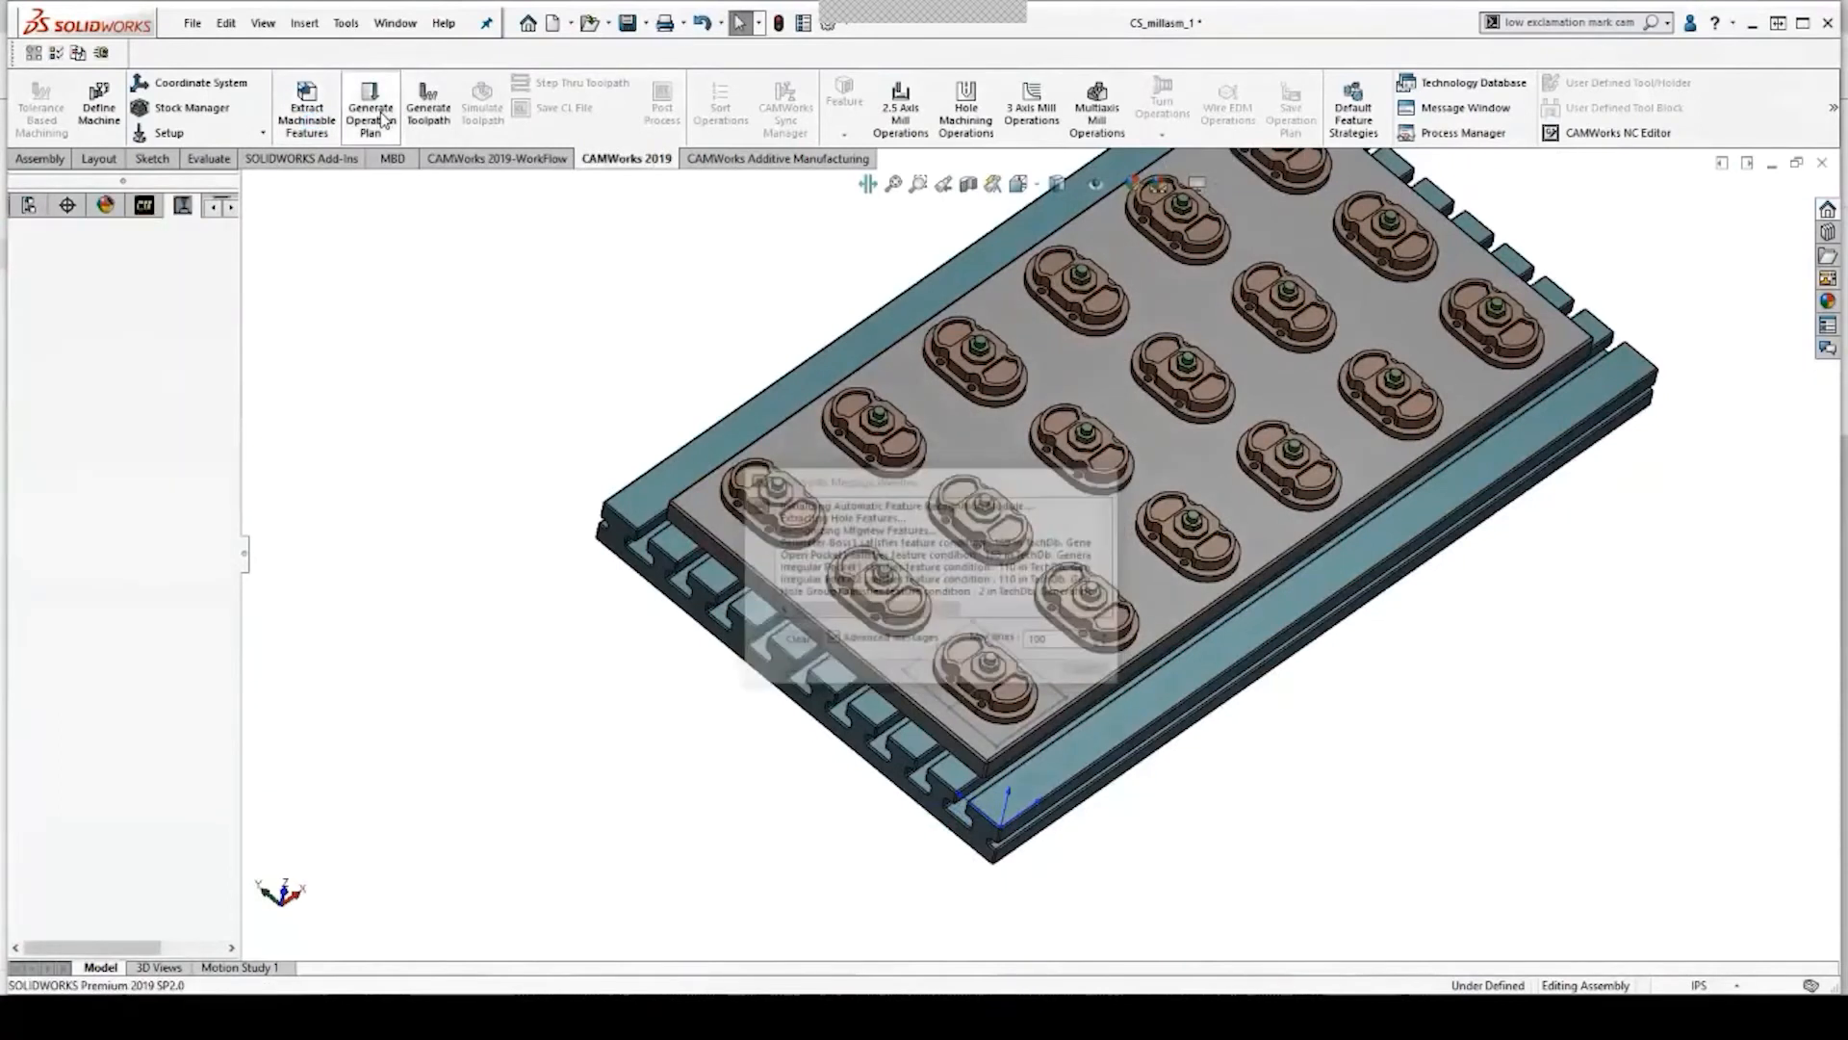
Generate the toolpaths for all mill part operations and simulate the machining across the fixture.
click(428, 116)
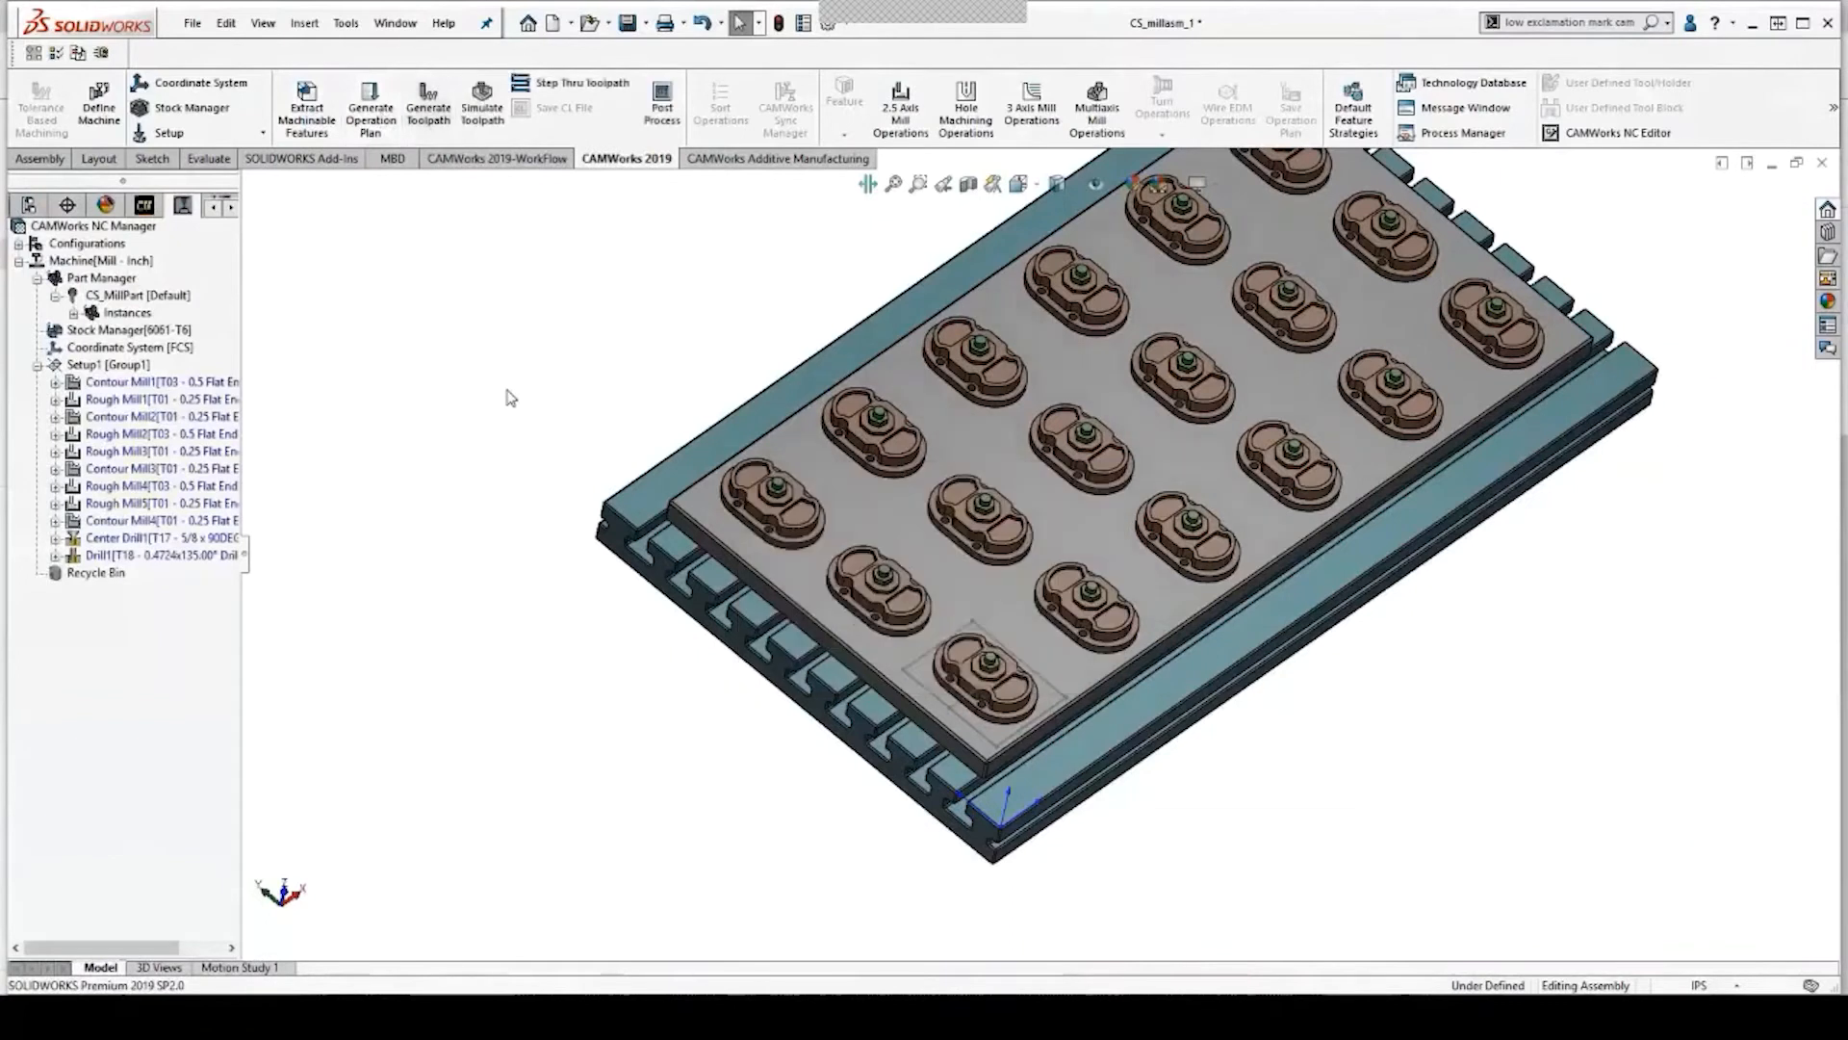
click(482, 108)
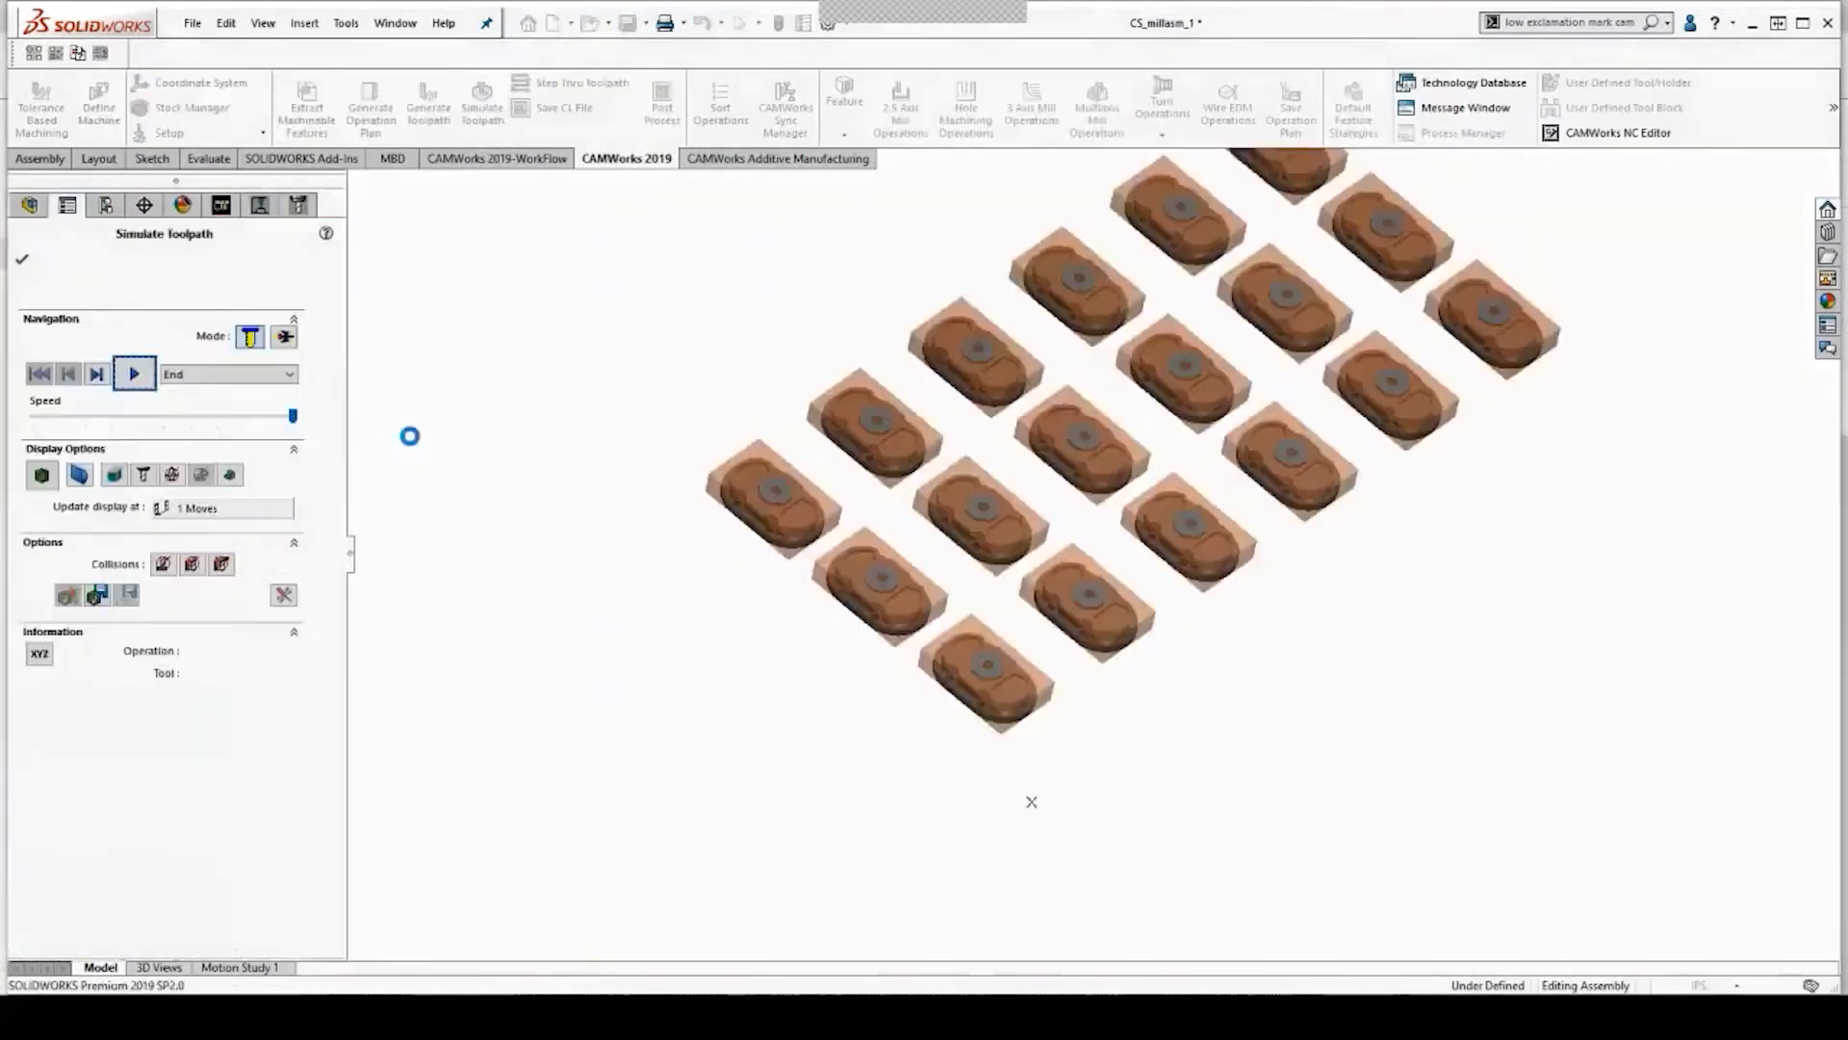
click(145, 377)
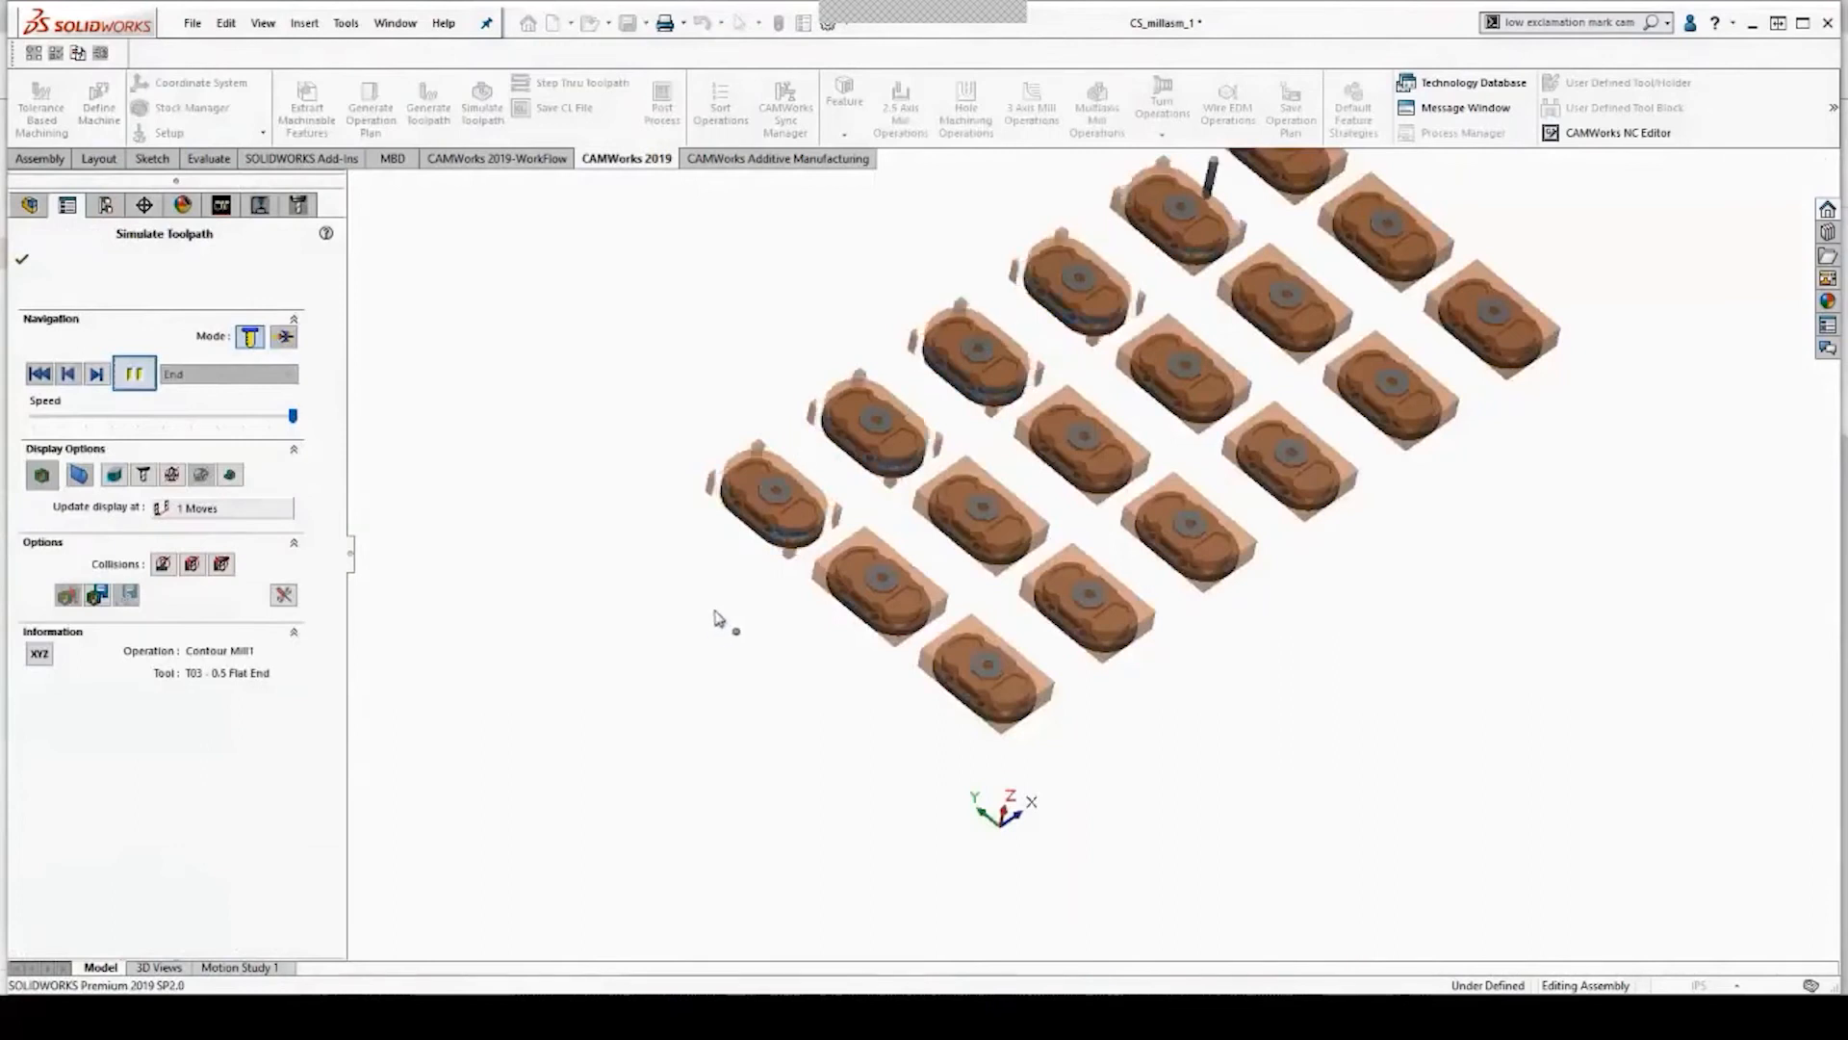
scroll(1373, 482, up, 3)
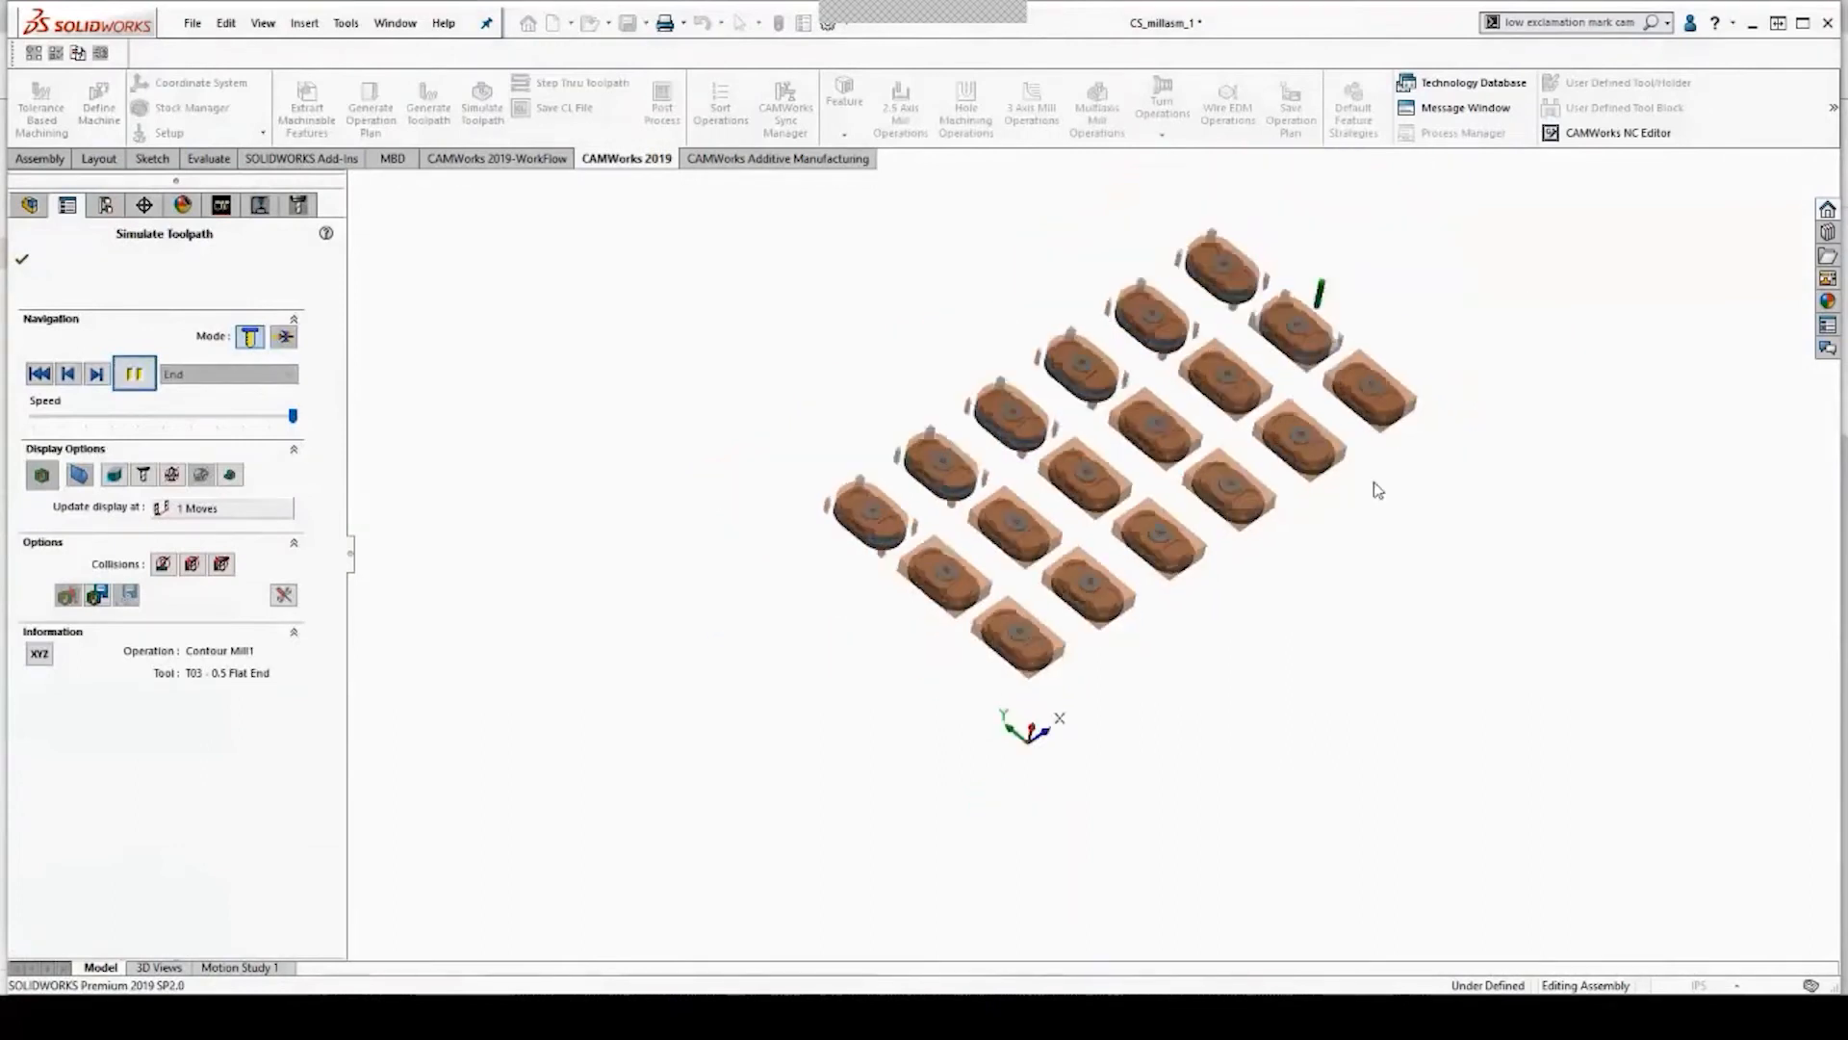
click(20, 260)
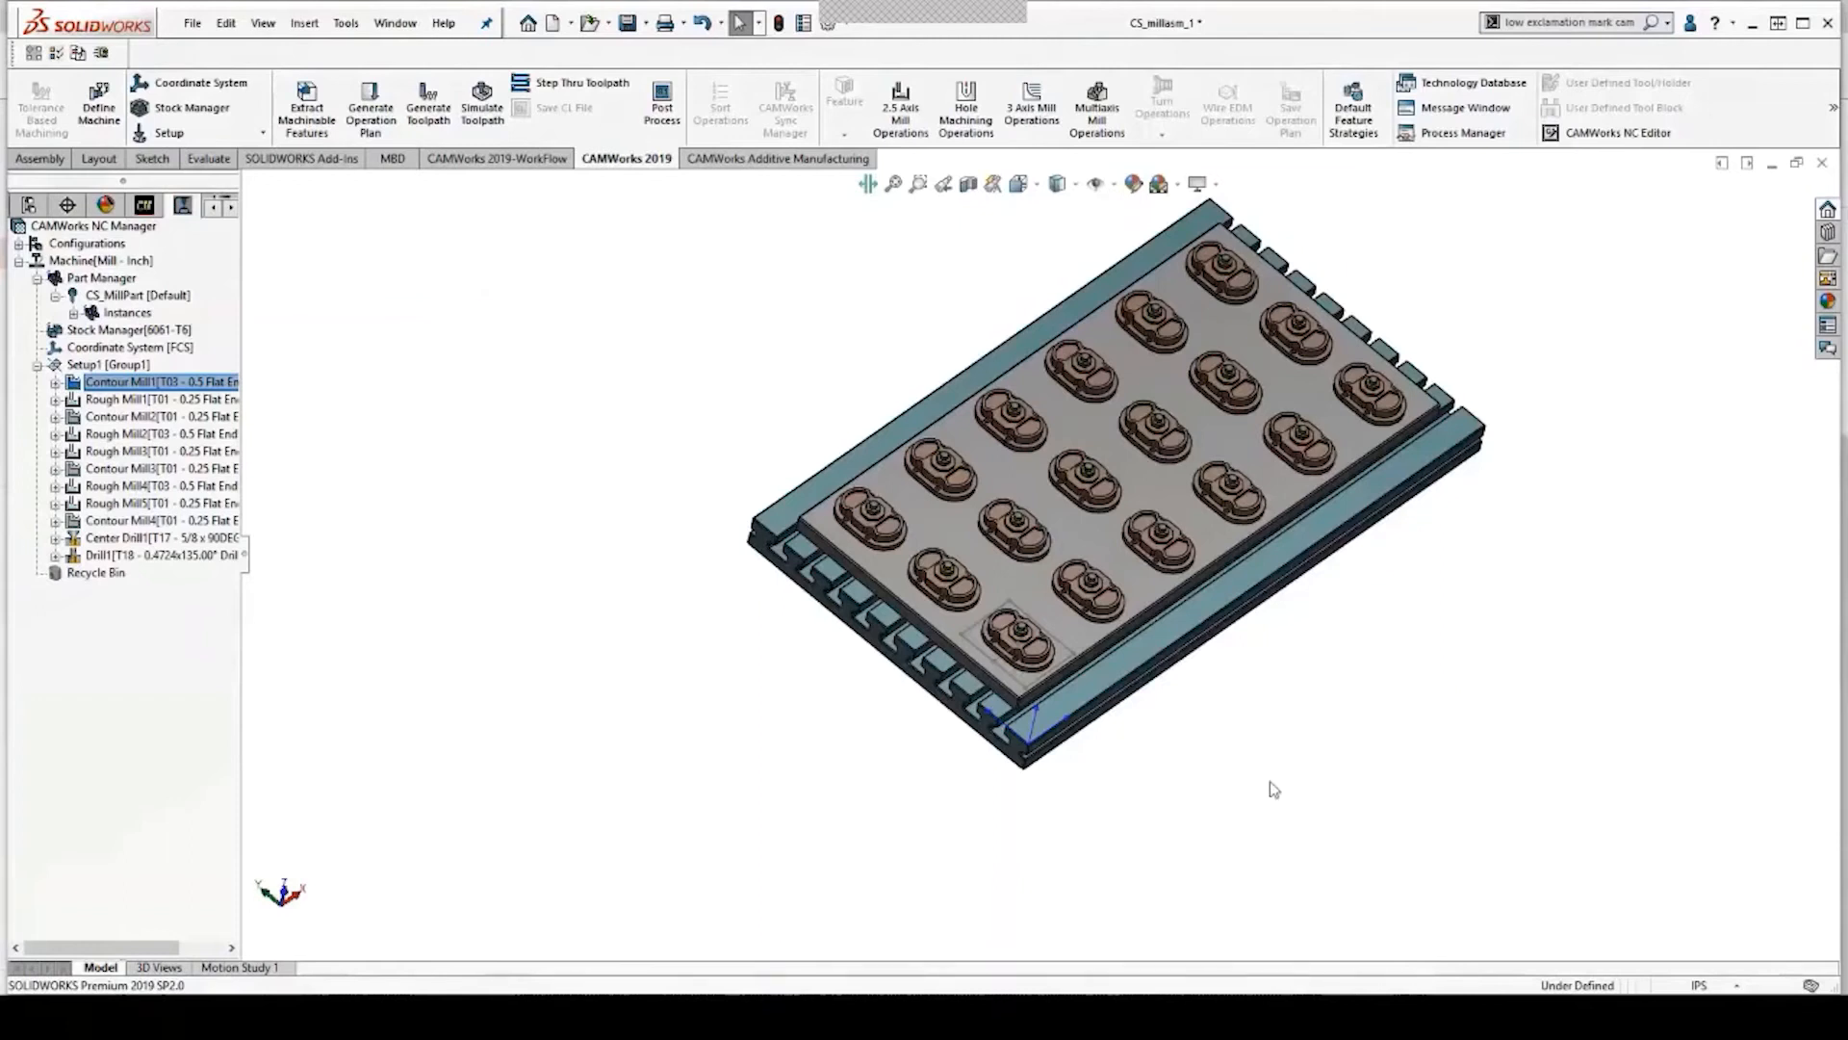
Change the machine setup so that multiple parts are output by part.
middle_drag(1352, 790, 1453, 592)
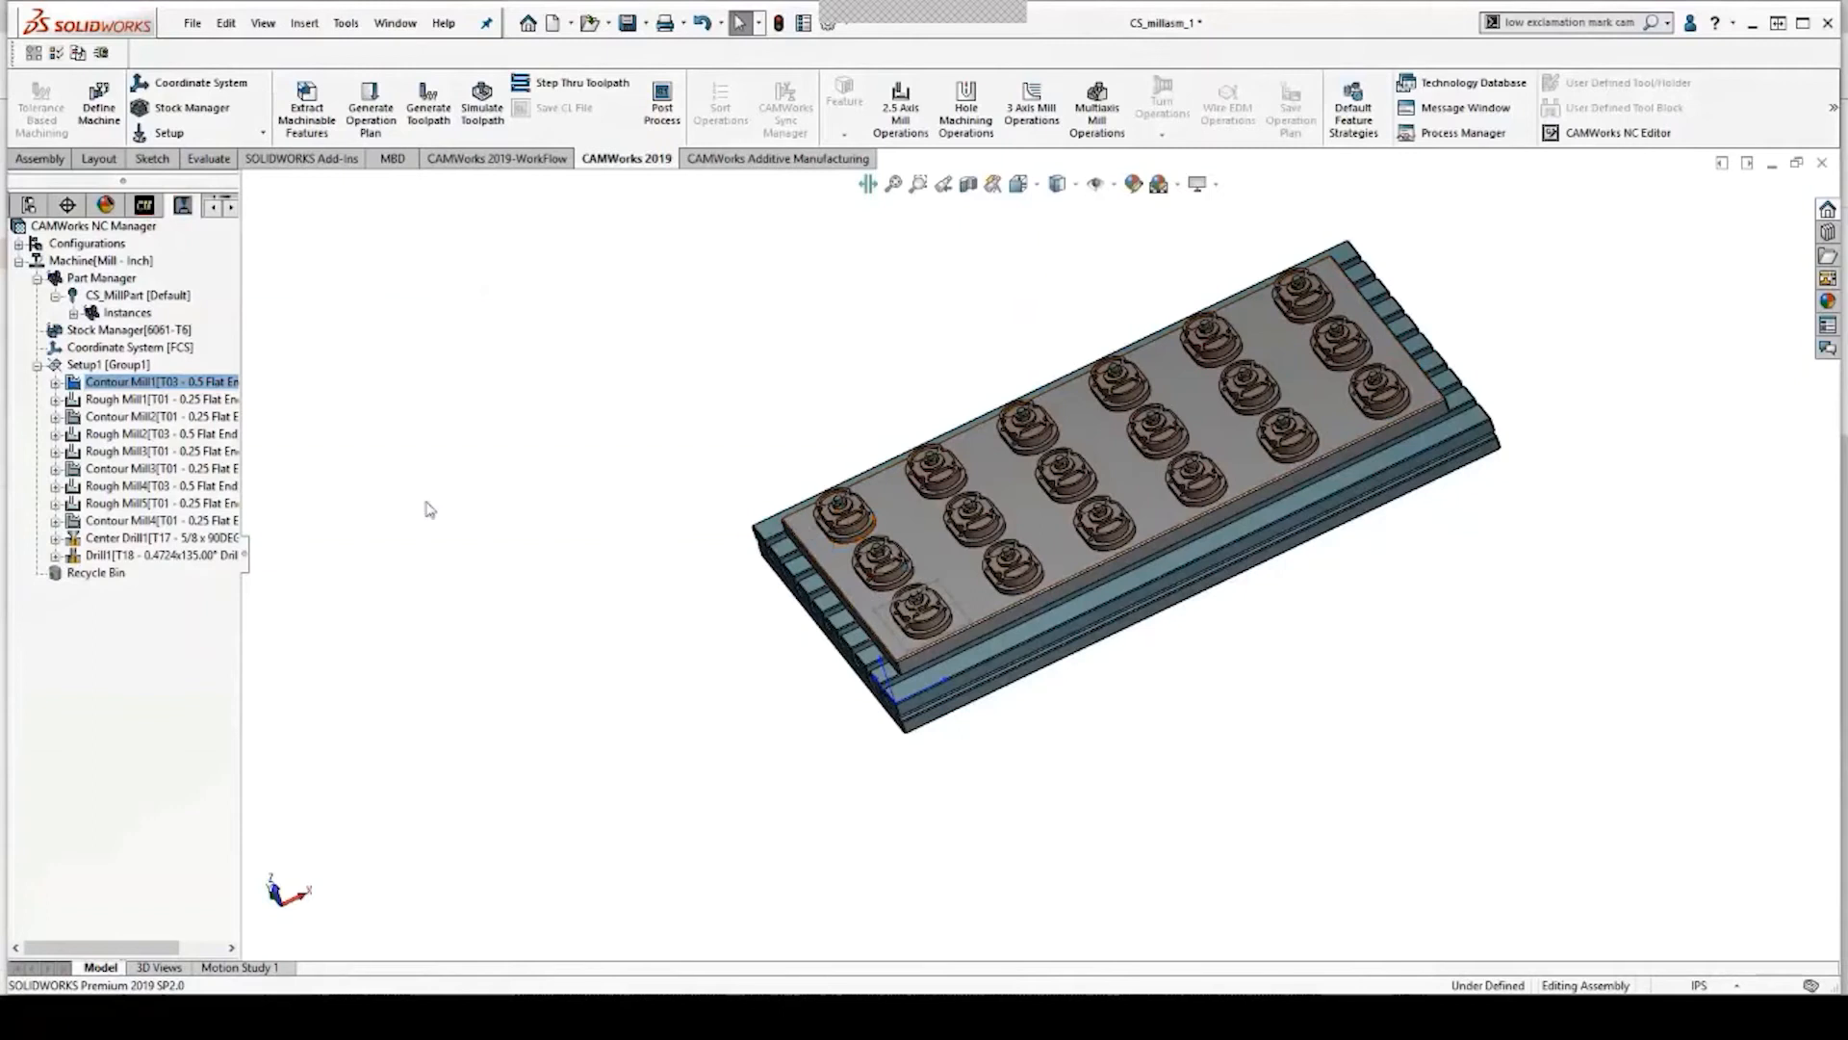
click(70, 265)
double_click(70, 262)
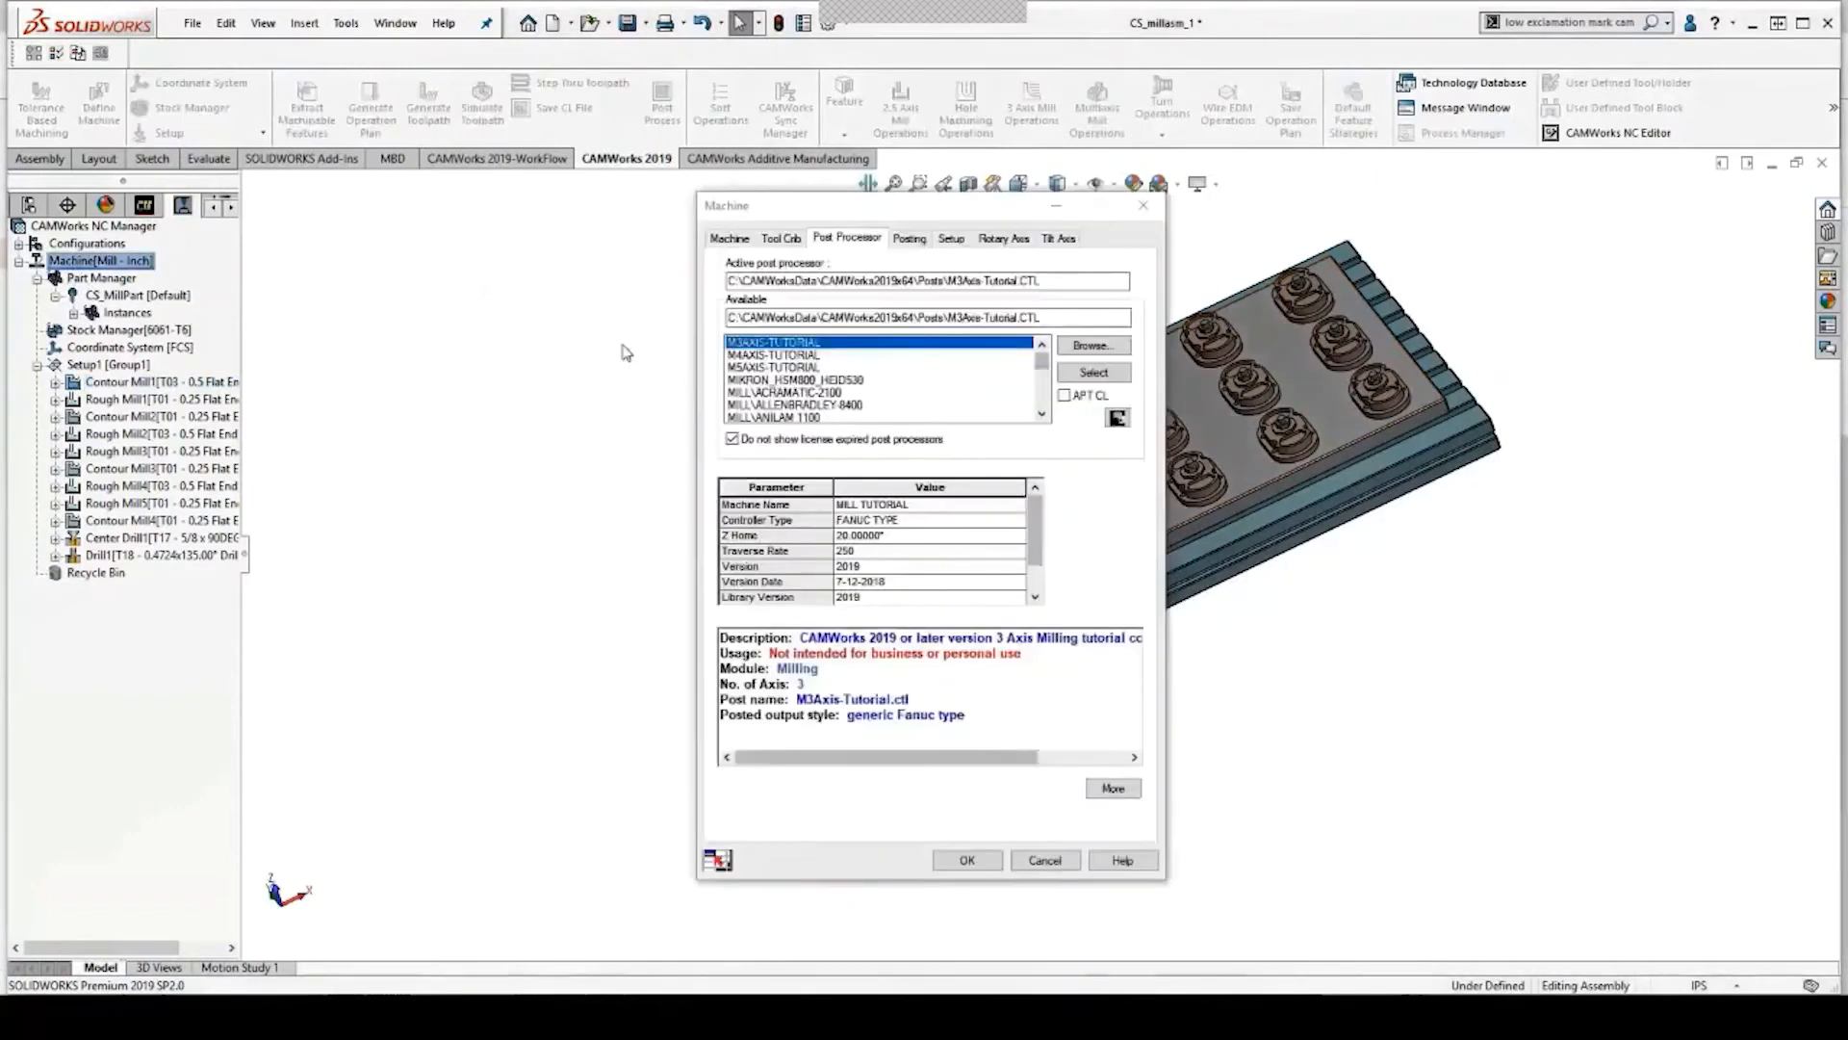
click(951, 237)
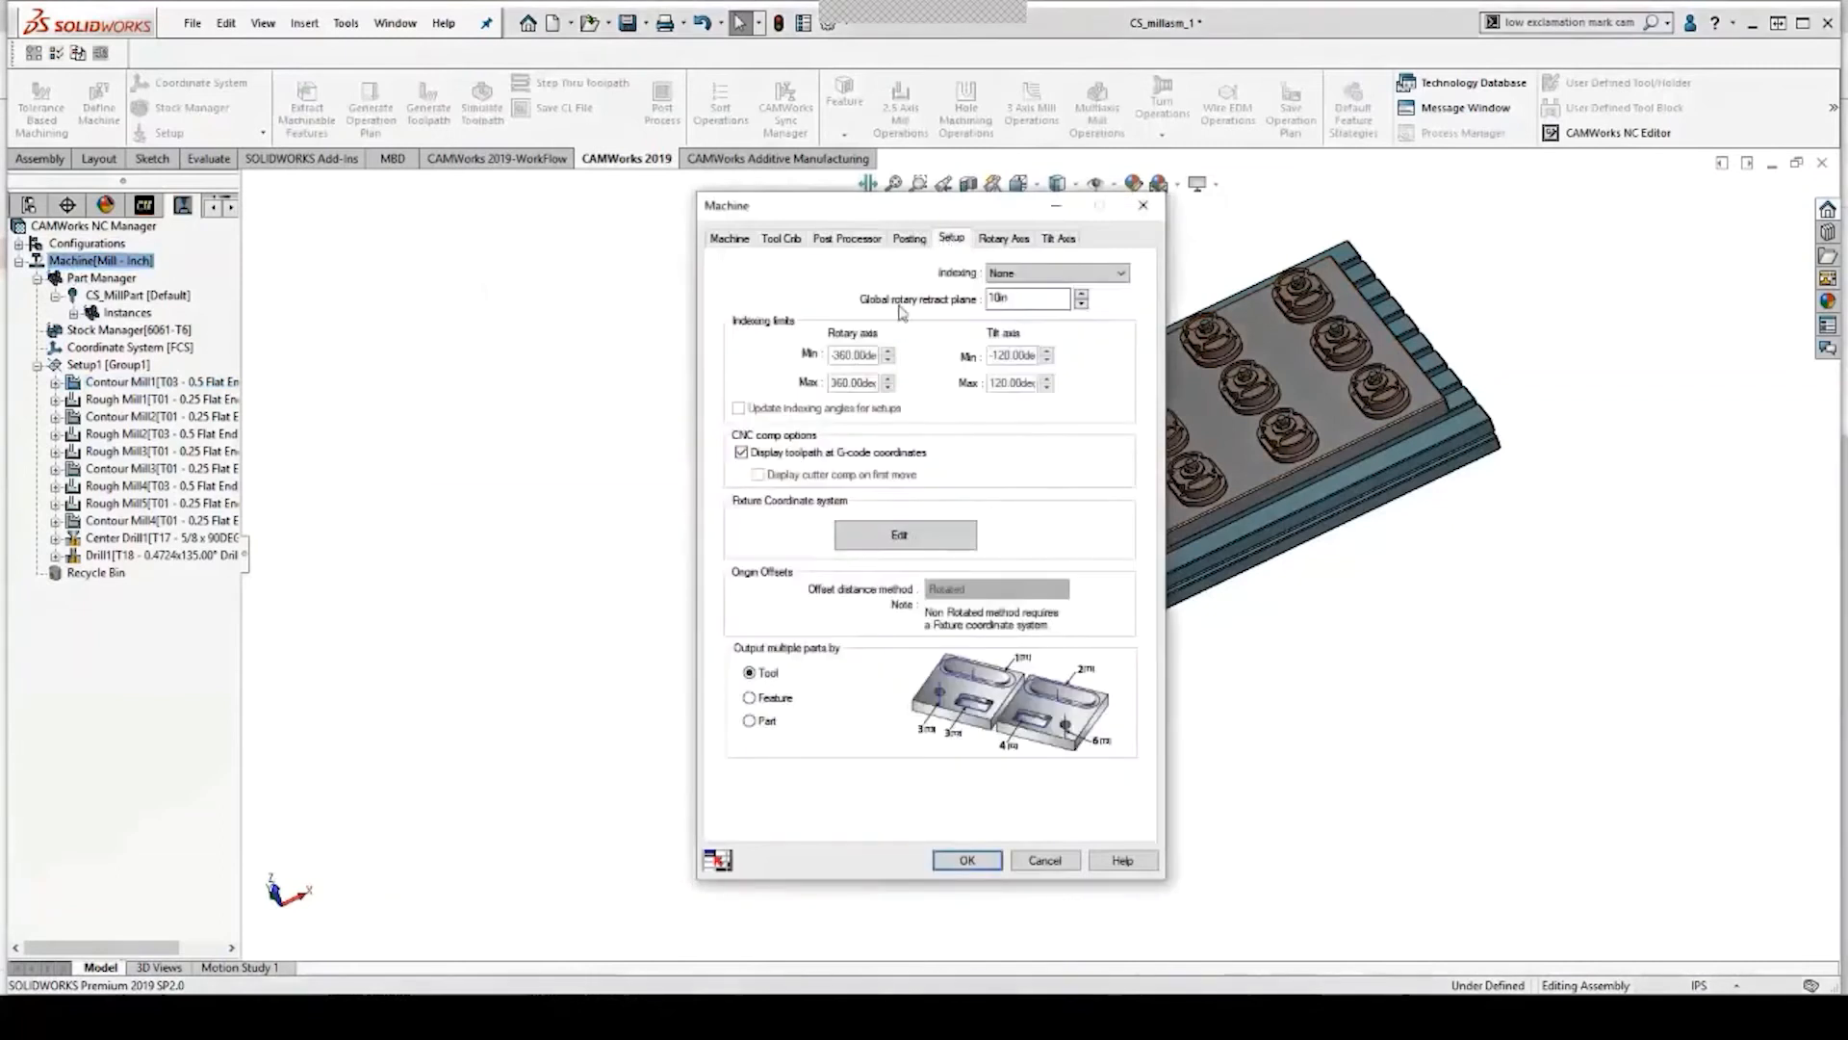
click(750, 721)
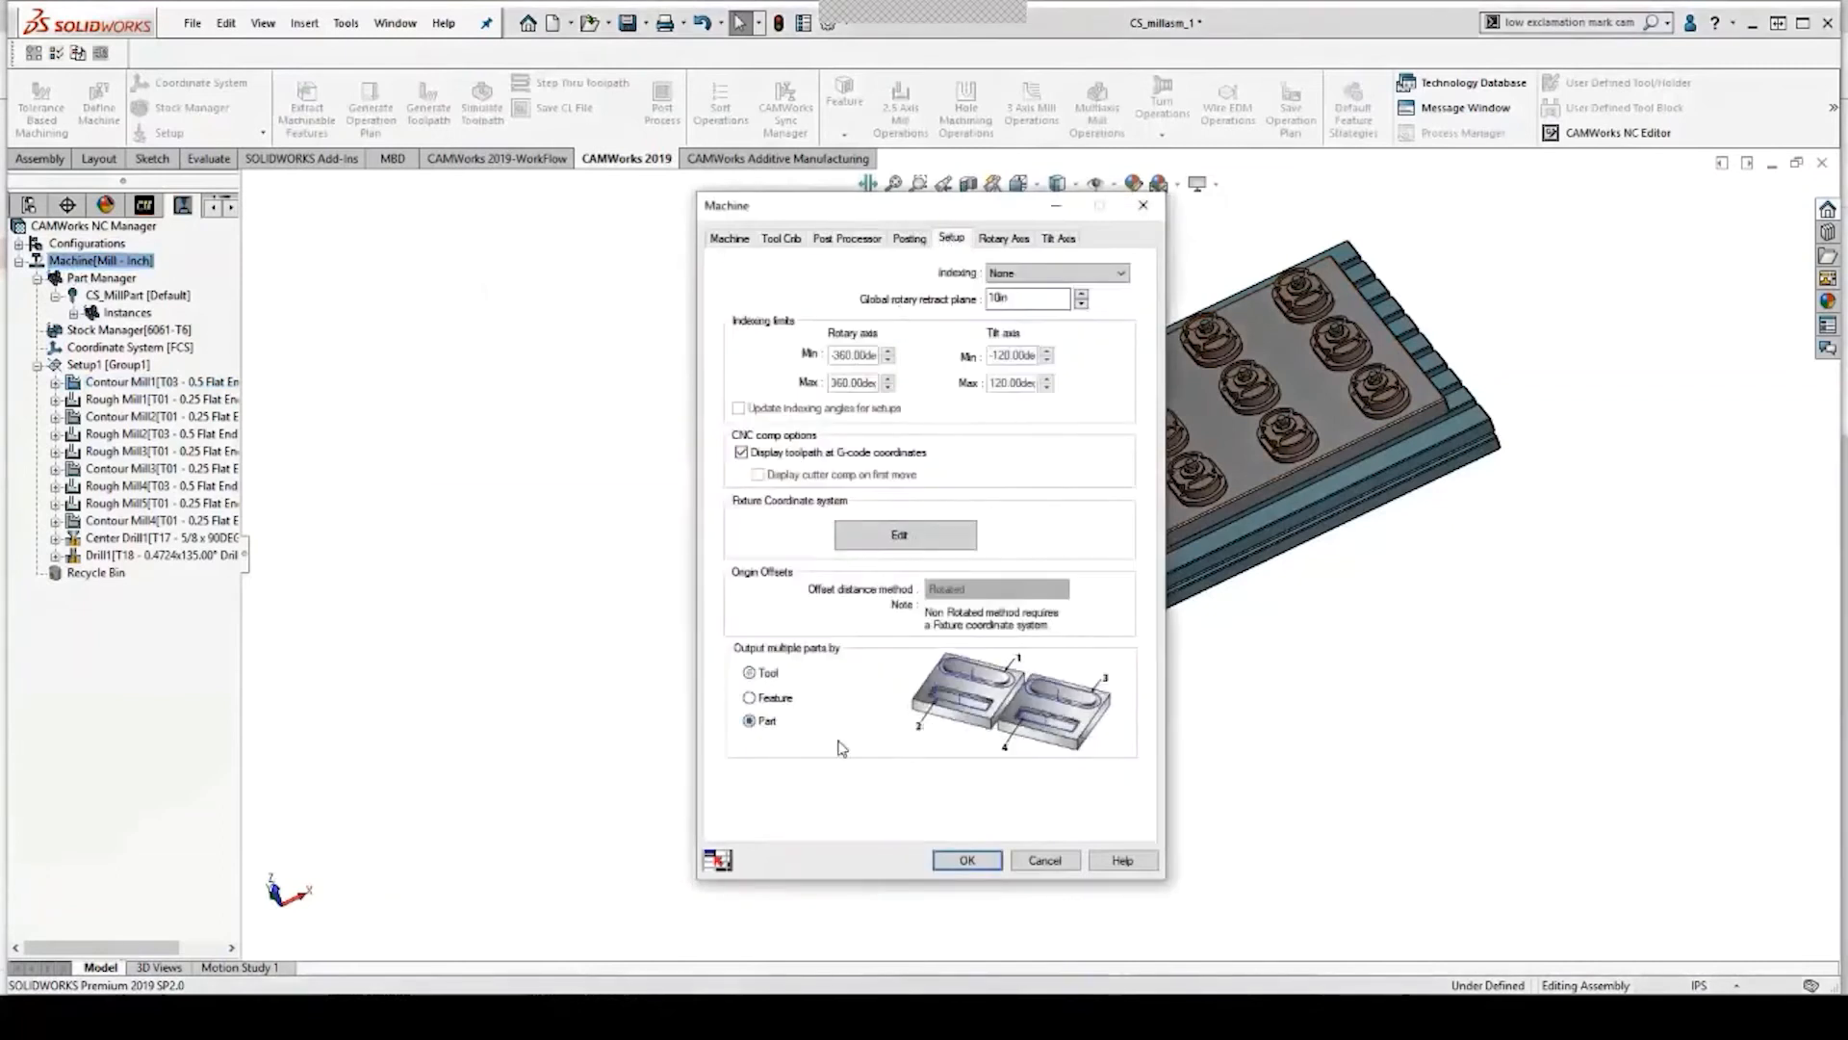
click(964, 860)
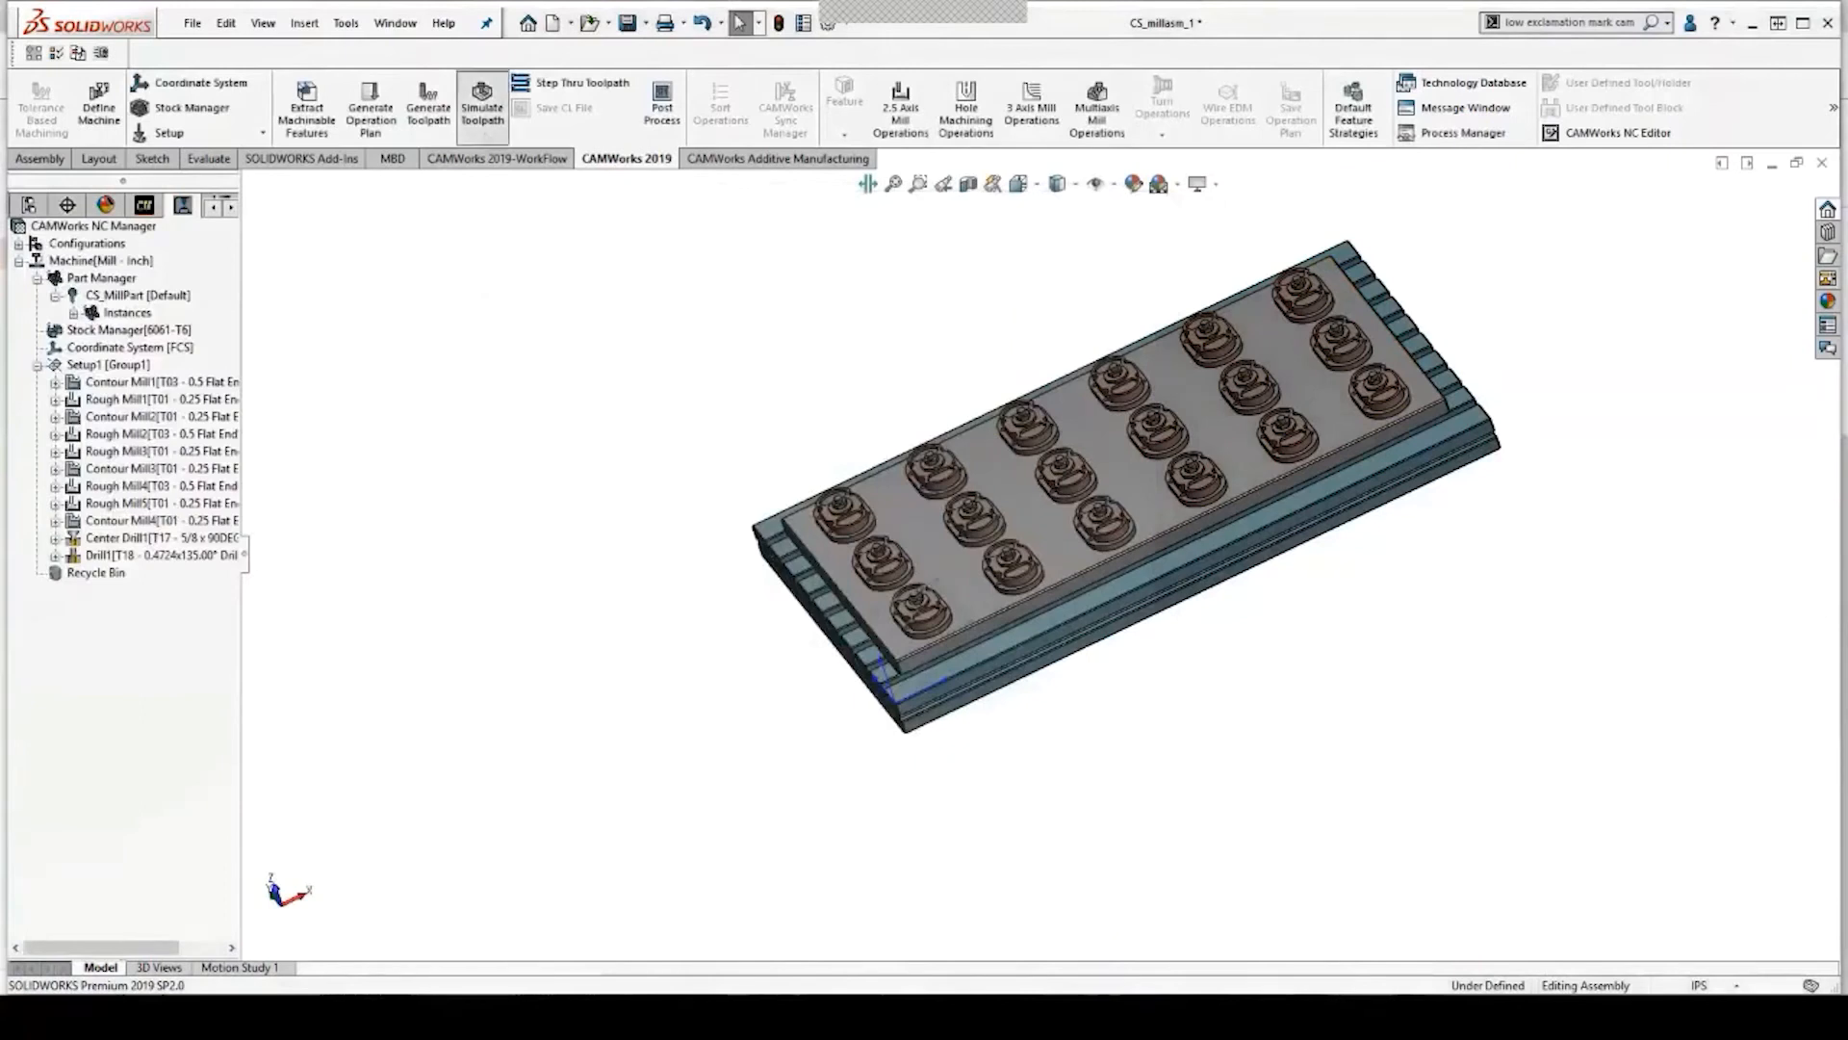
Simulate the toolpaths to check the part-by-part machining order, and close the simulation.
click(482, 104)
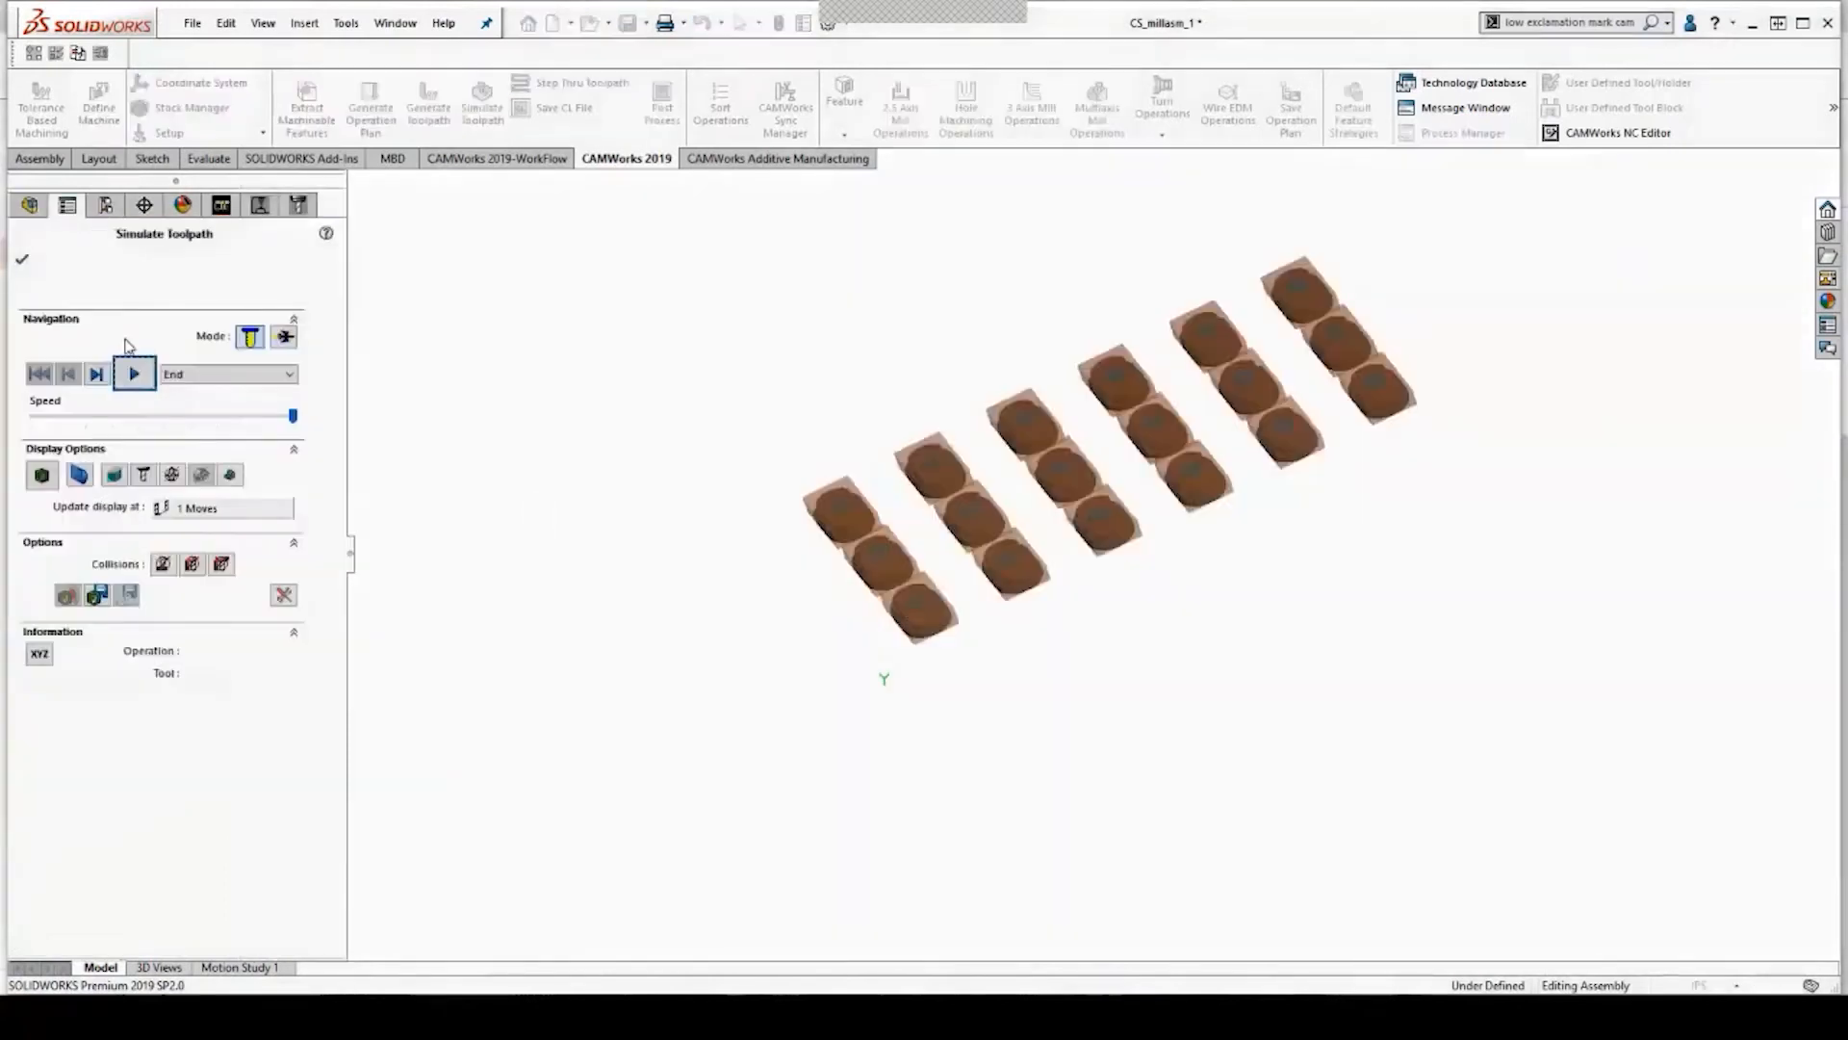
click(134, 373)
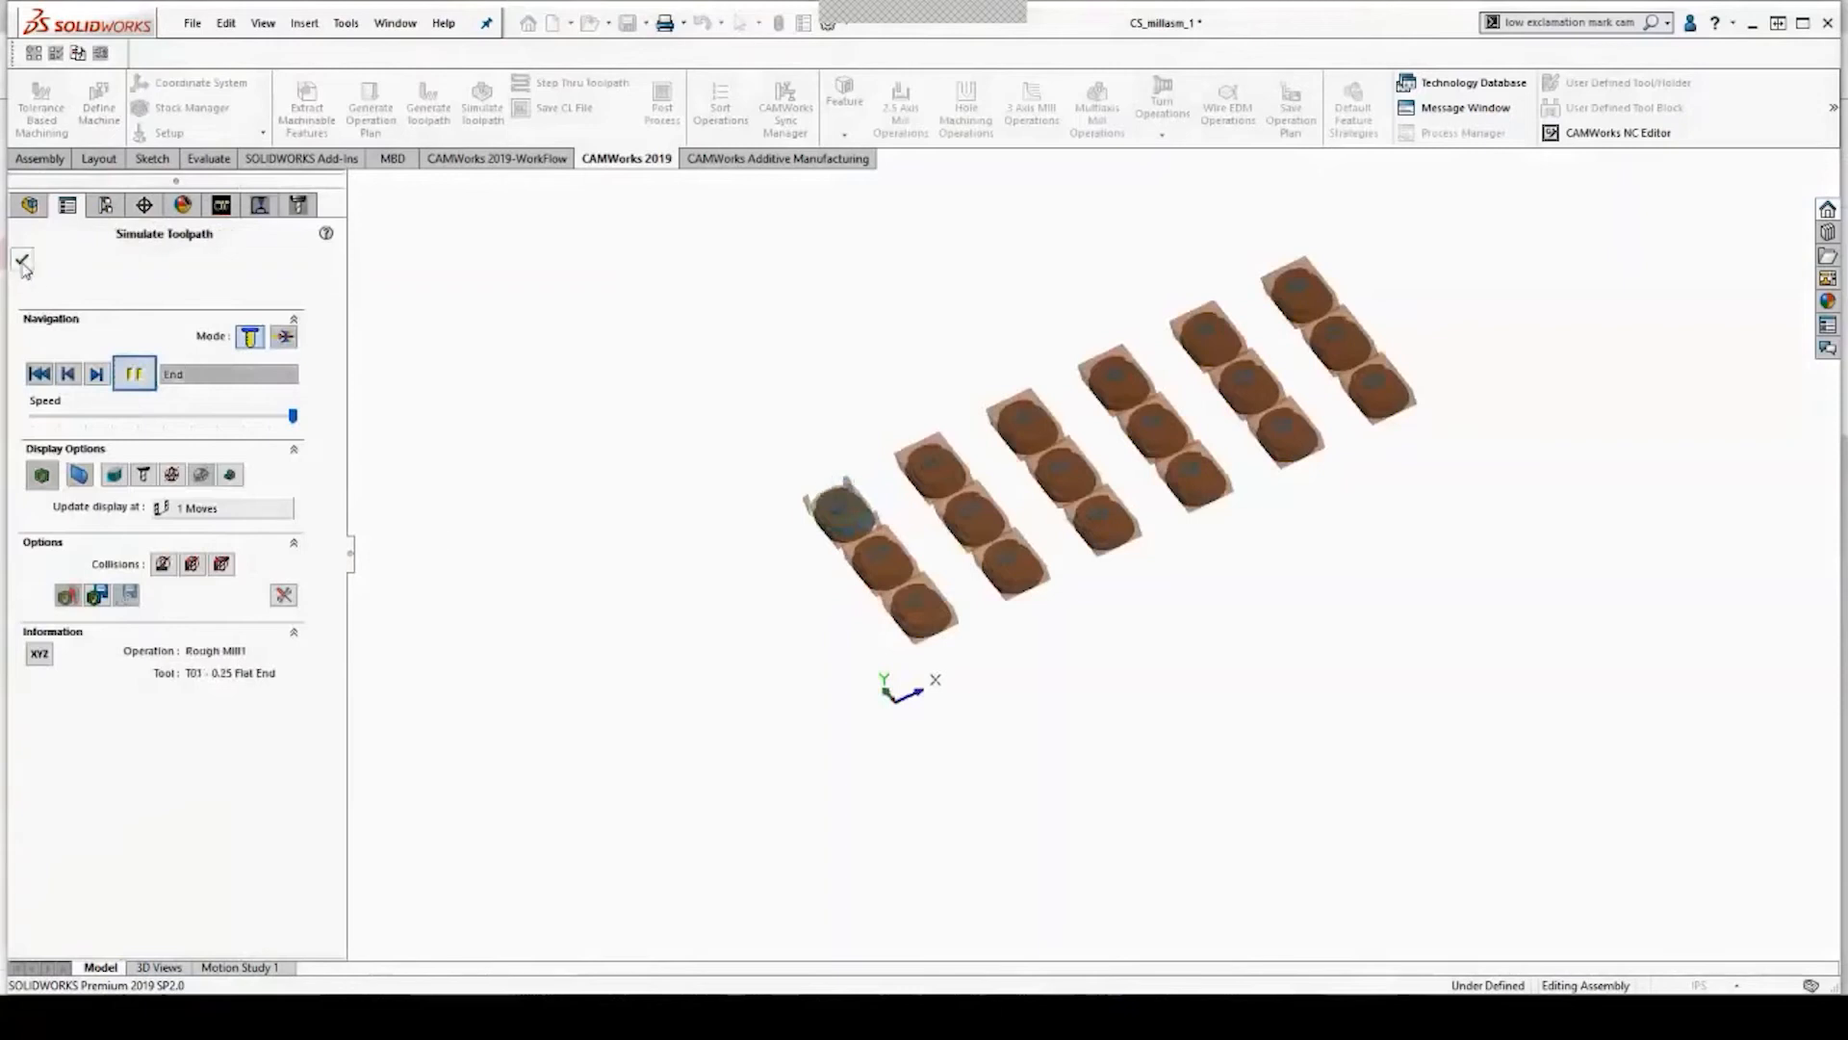
click(136, 374)
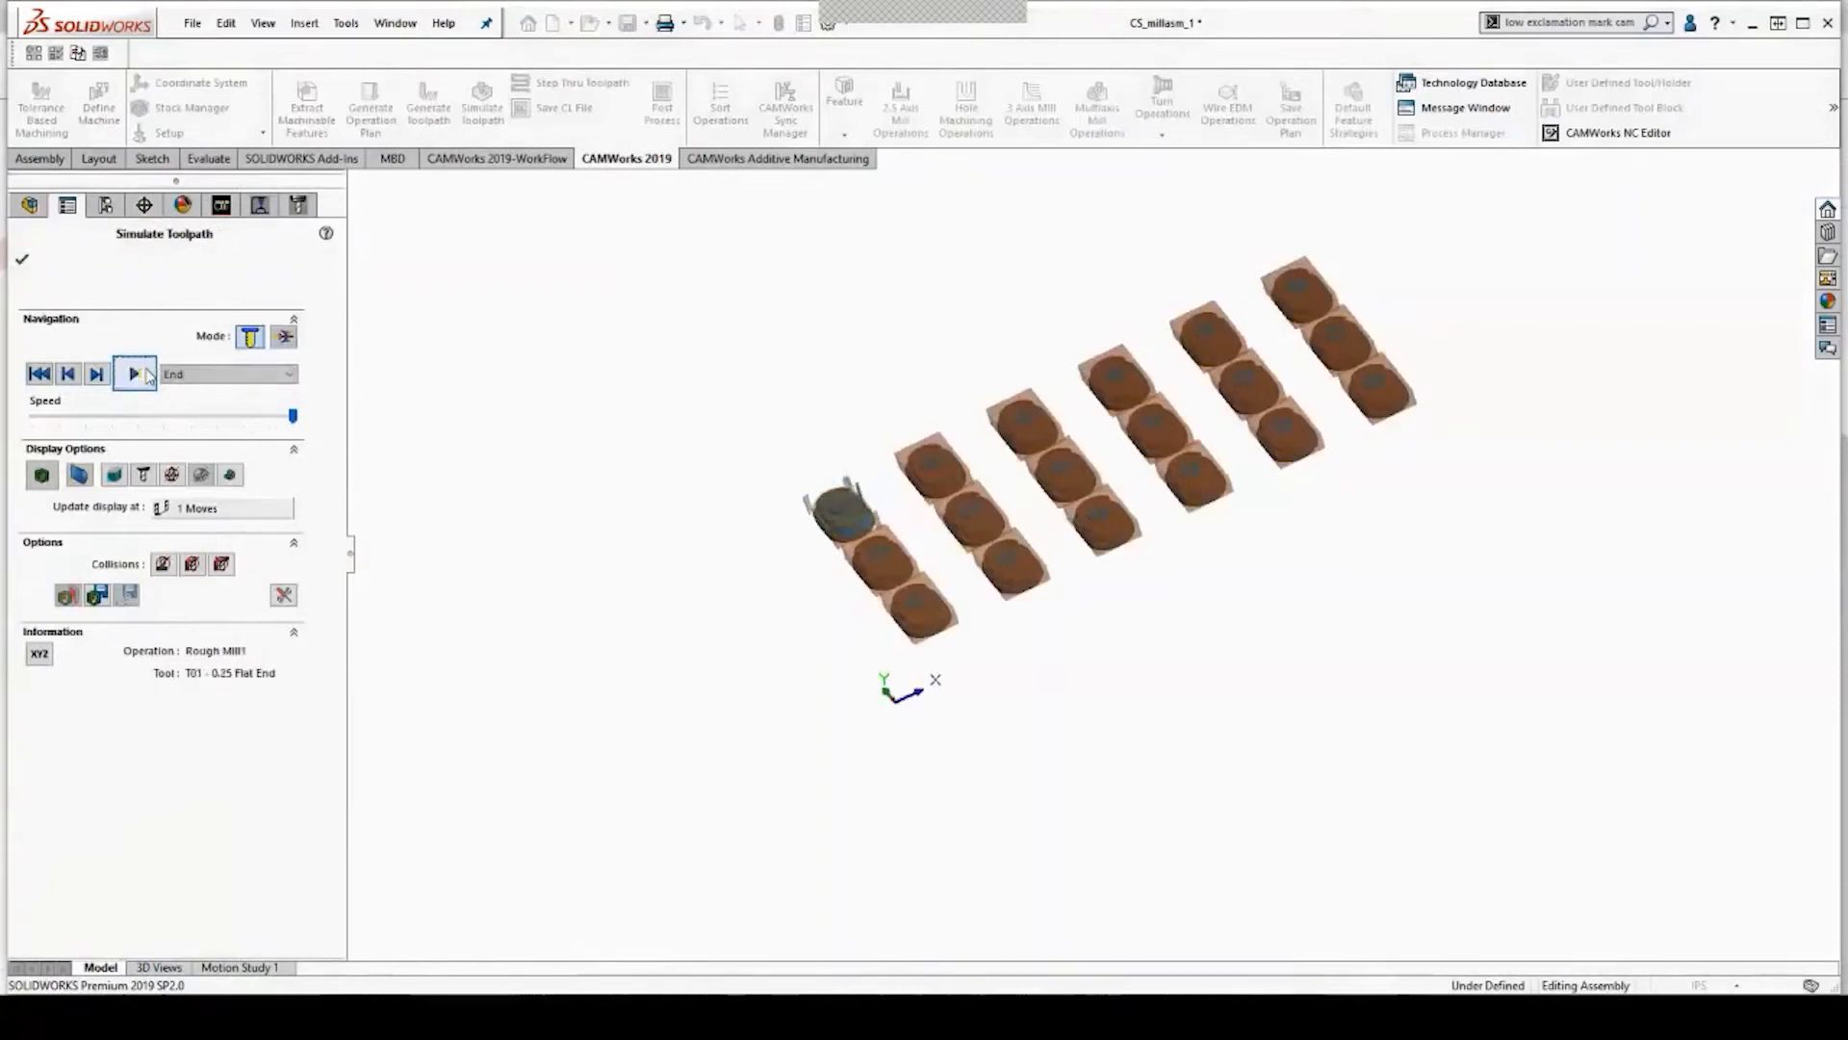
click(23, 260)
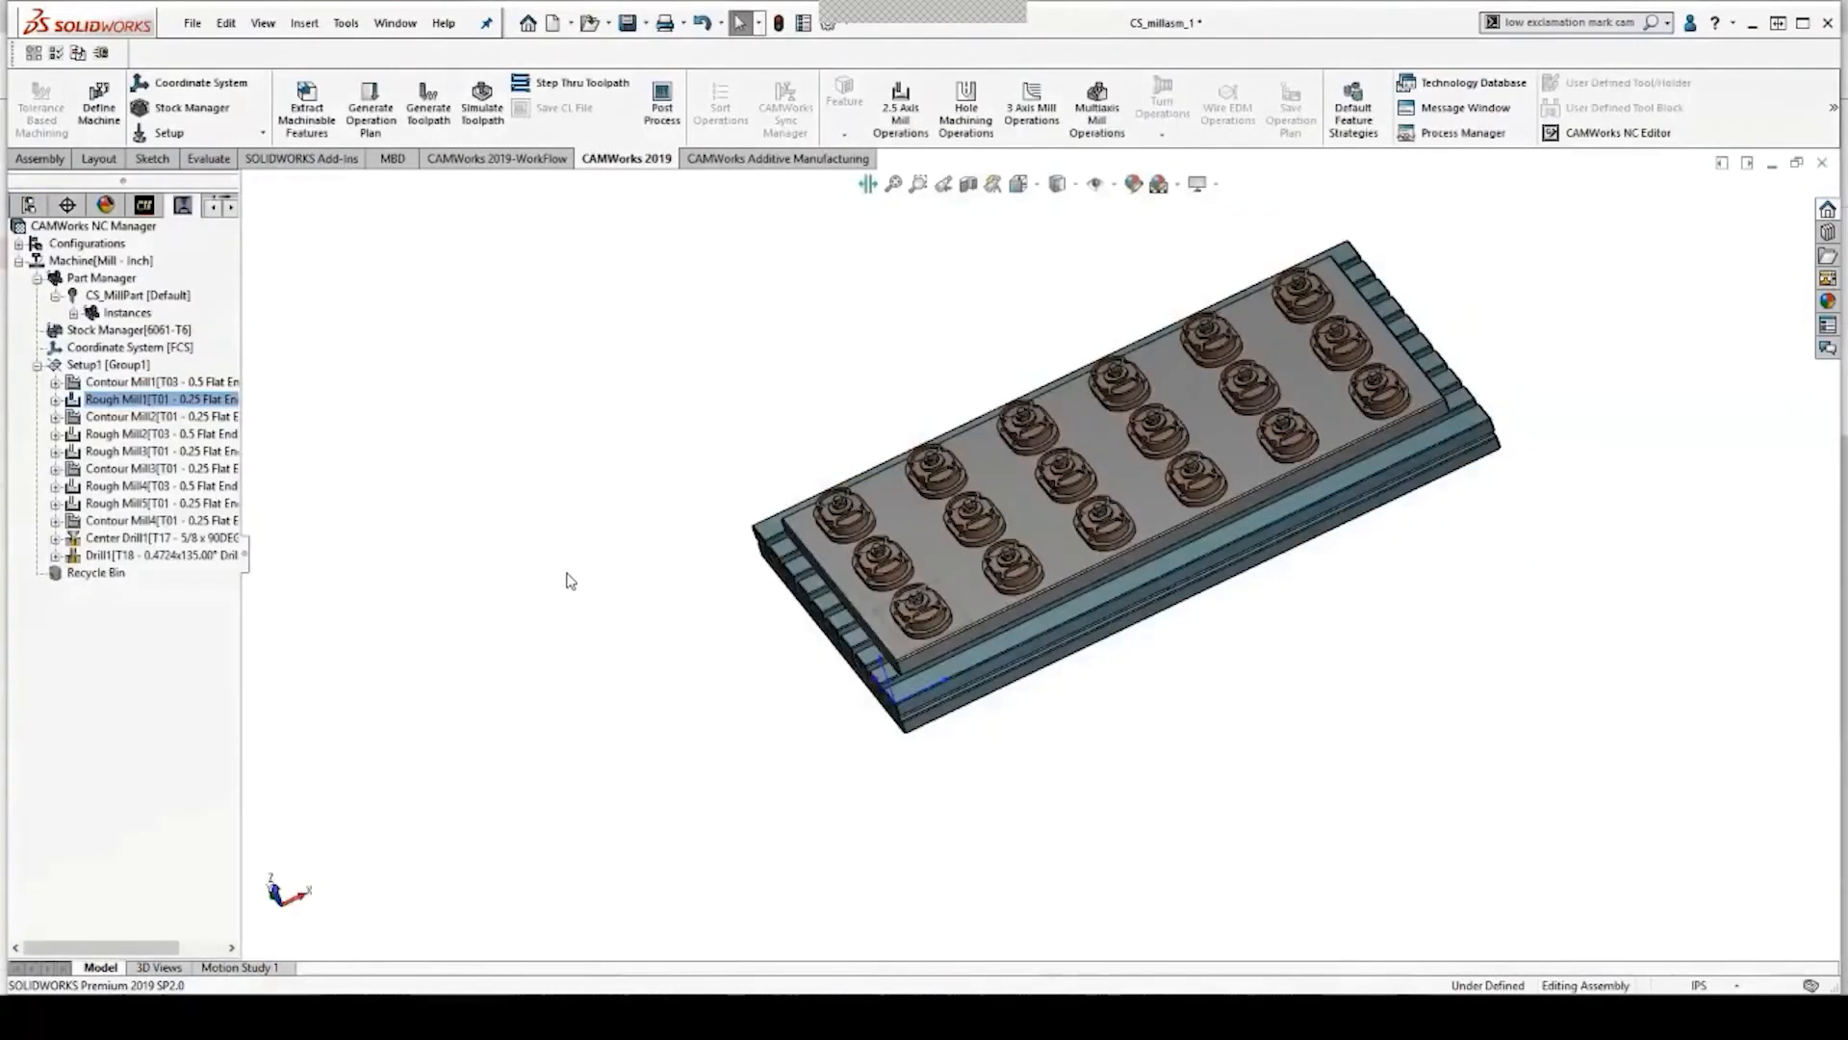
Set the roughing stepover of the Rough Mill1 operation to 20 percent.
scroll(569, 579, up, 2)
scroll(1248, 627, down, 1)
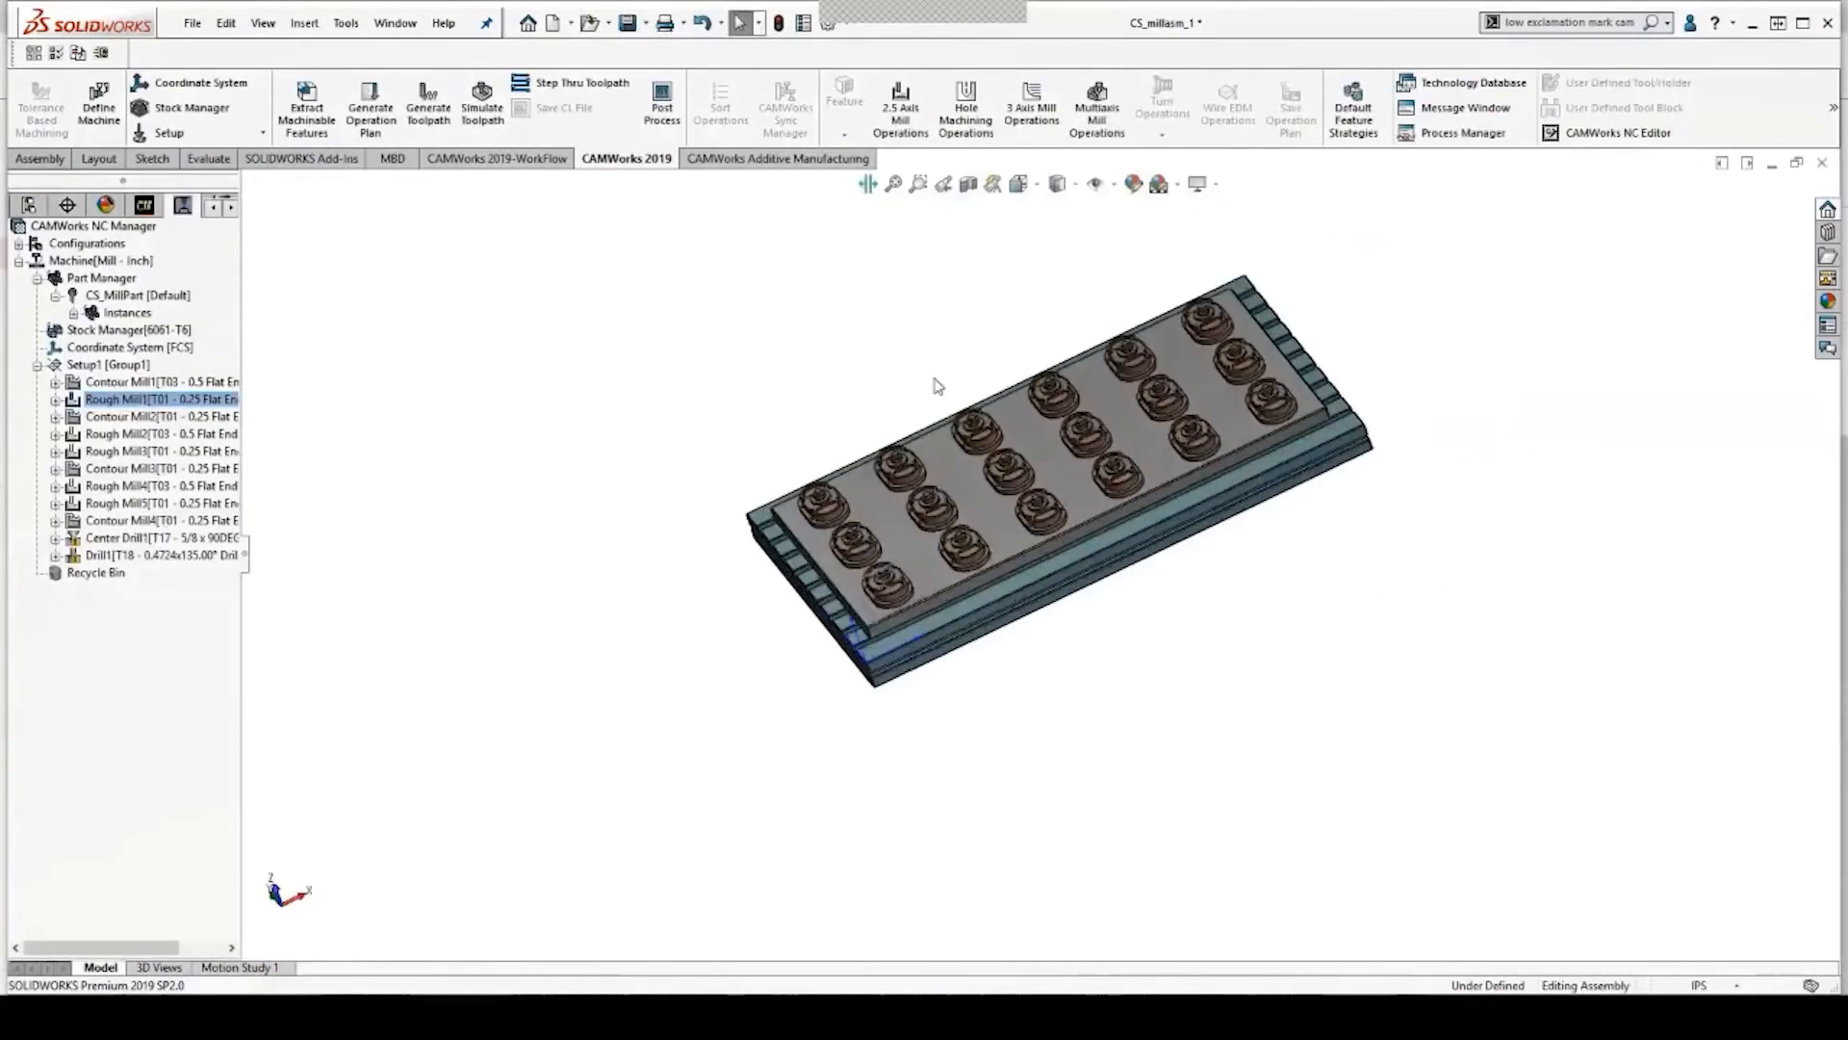
scroll(934, 381, up, 1)
middle_drag(1345, 566, 1373, 613)
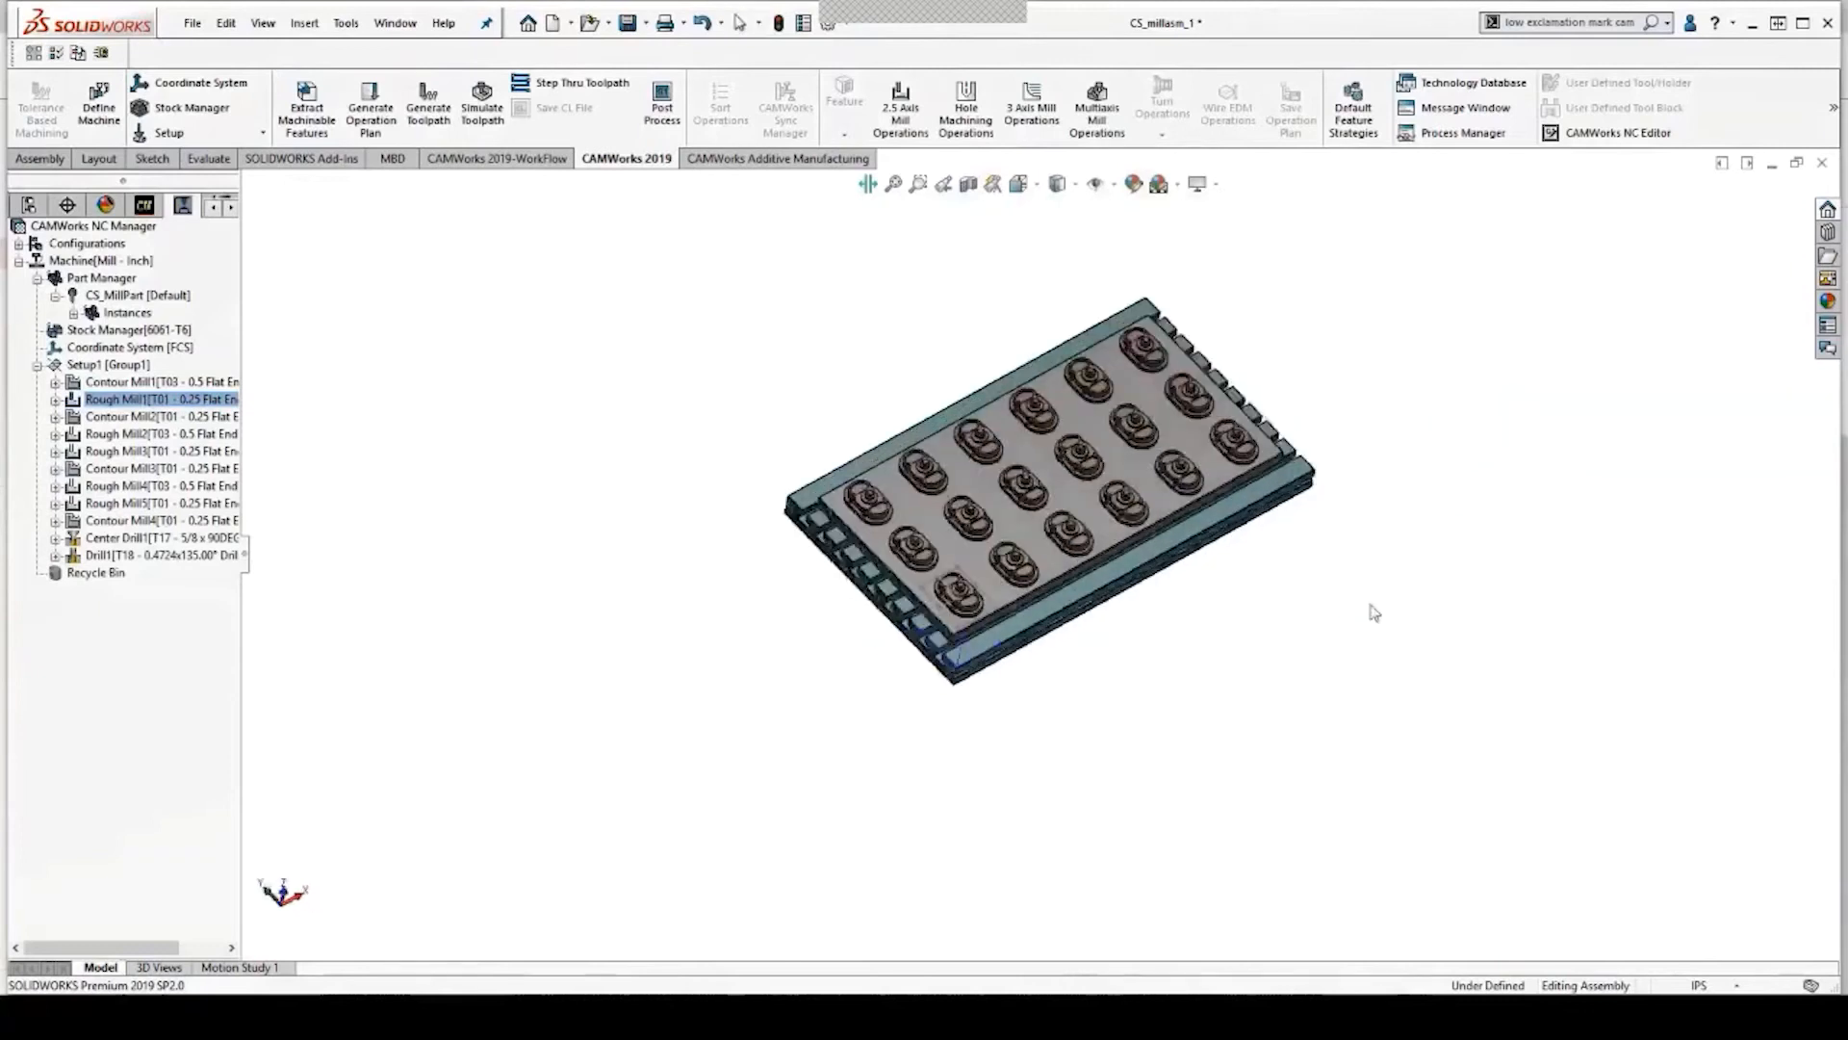
scroll(886, 396, down, 2)
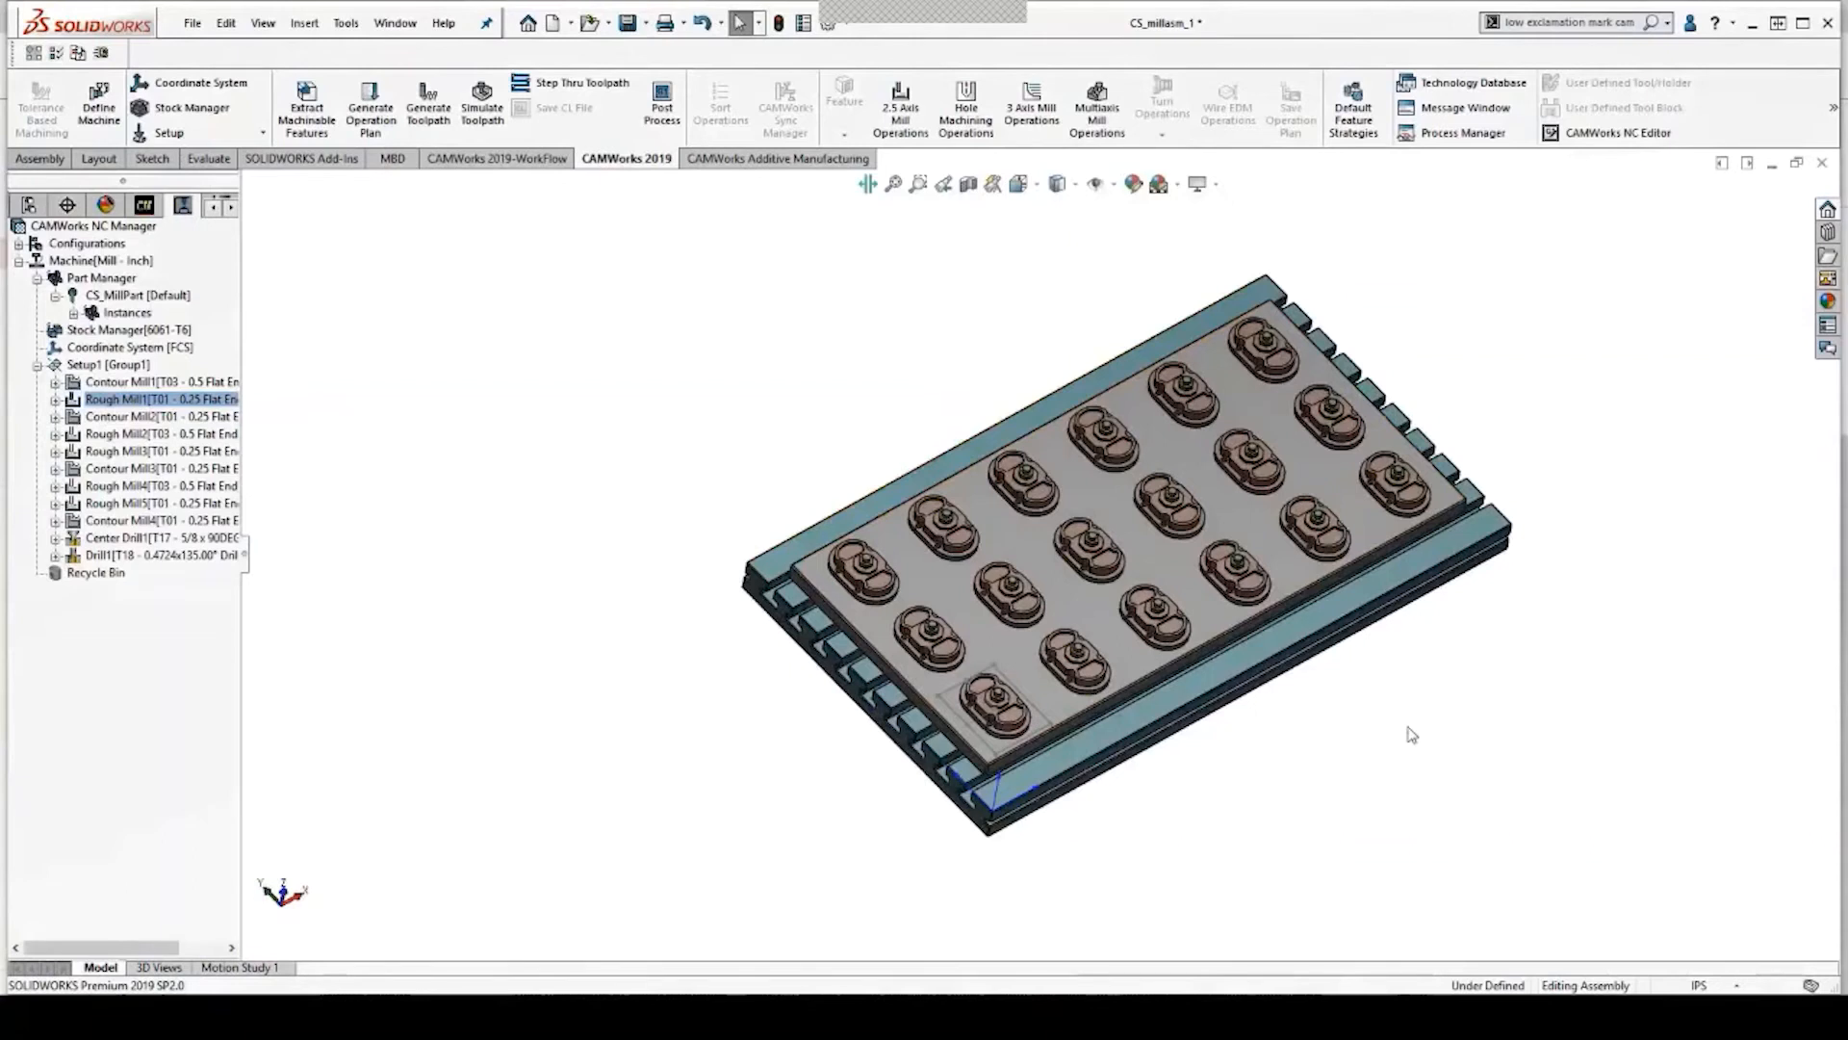
mouse_move(142, 409)
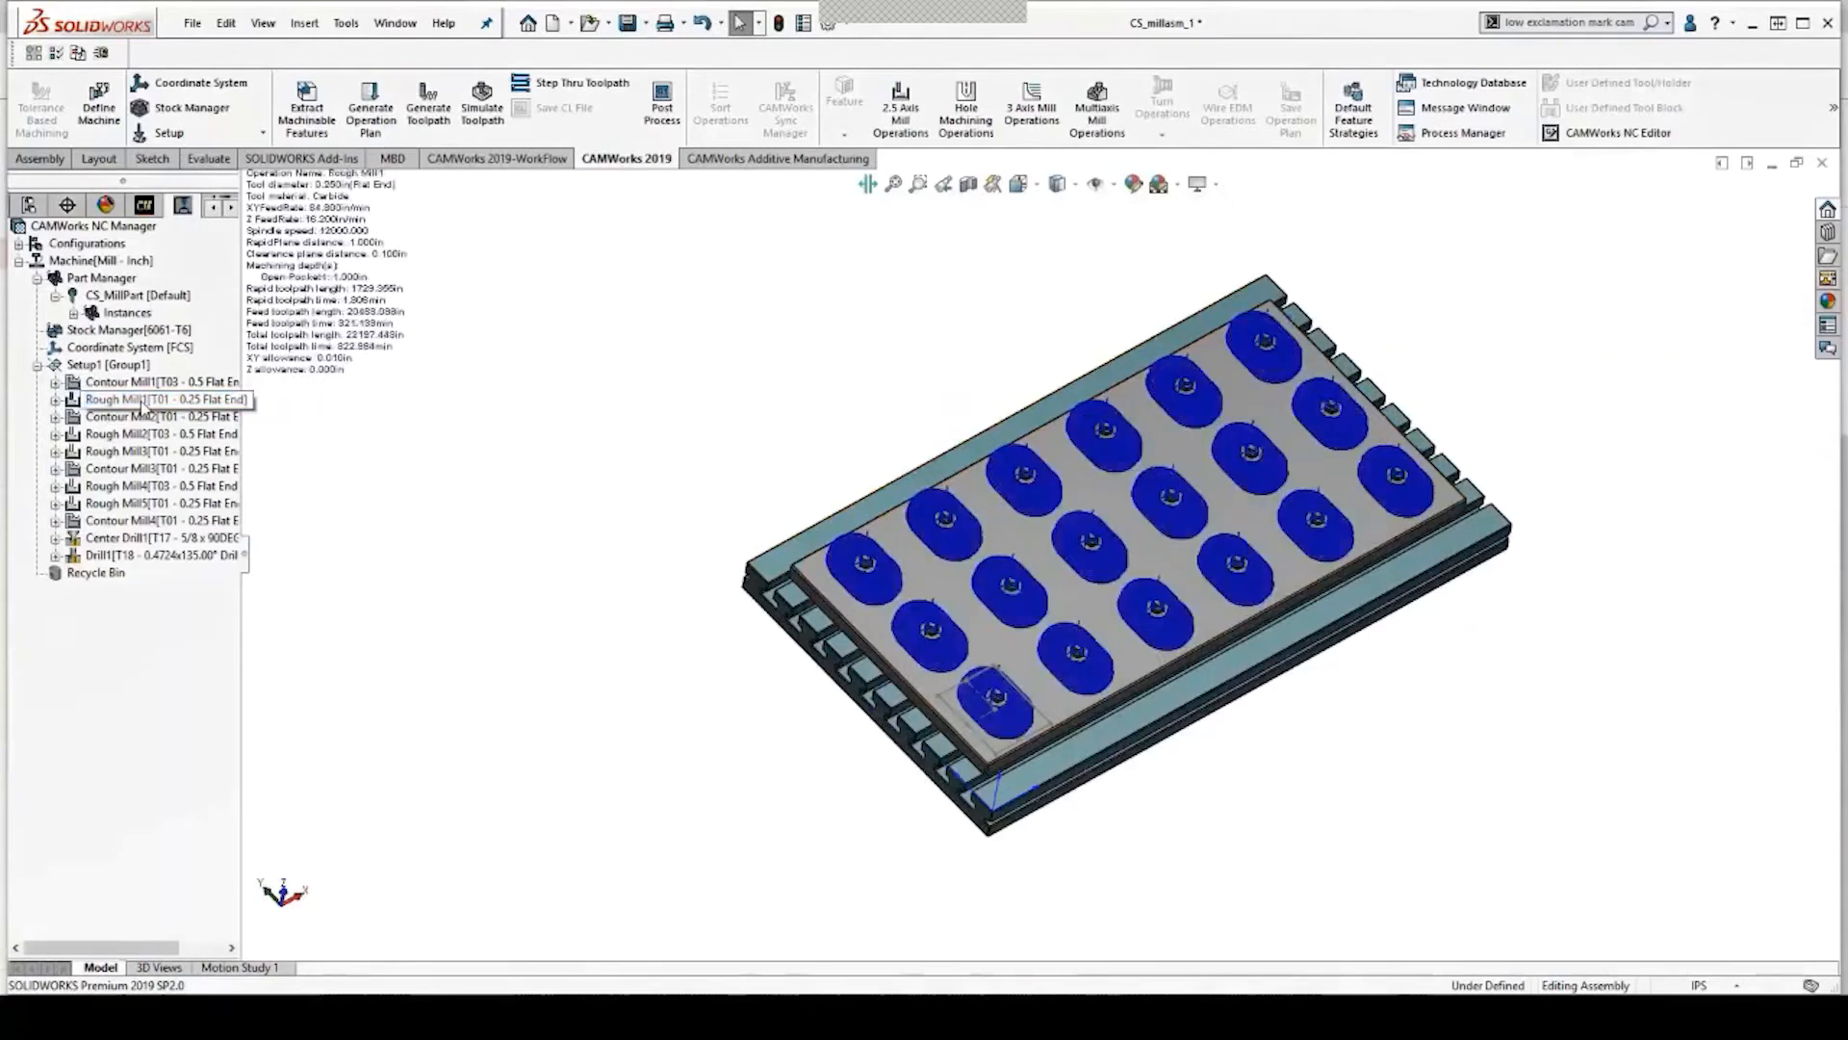
double_click(141, 402)
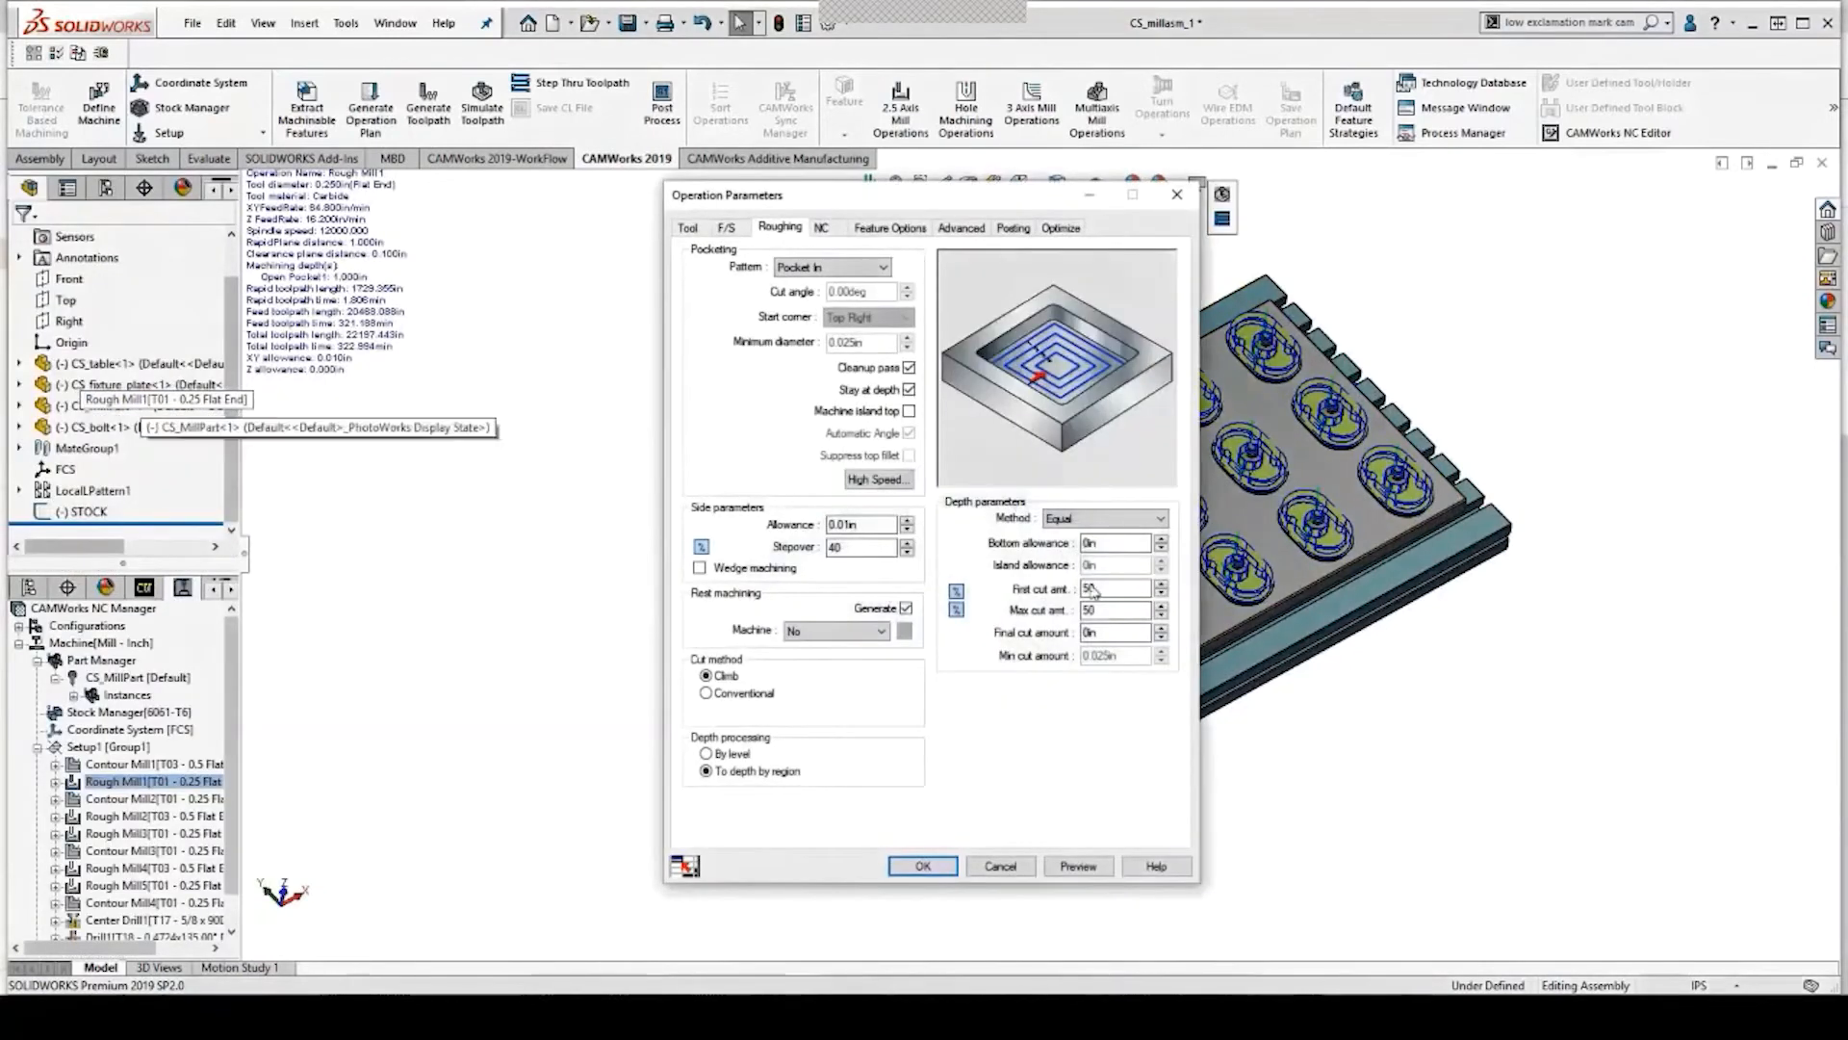
drag(863, 548, 814, 552)
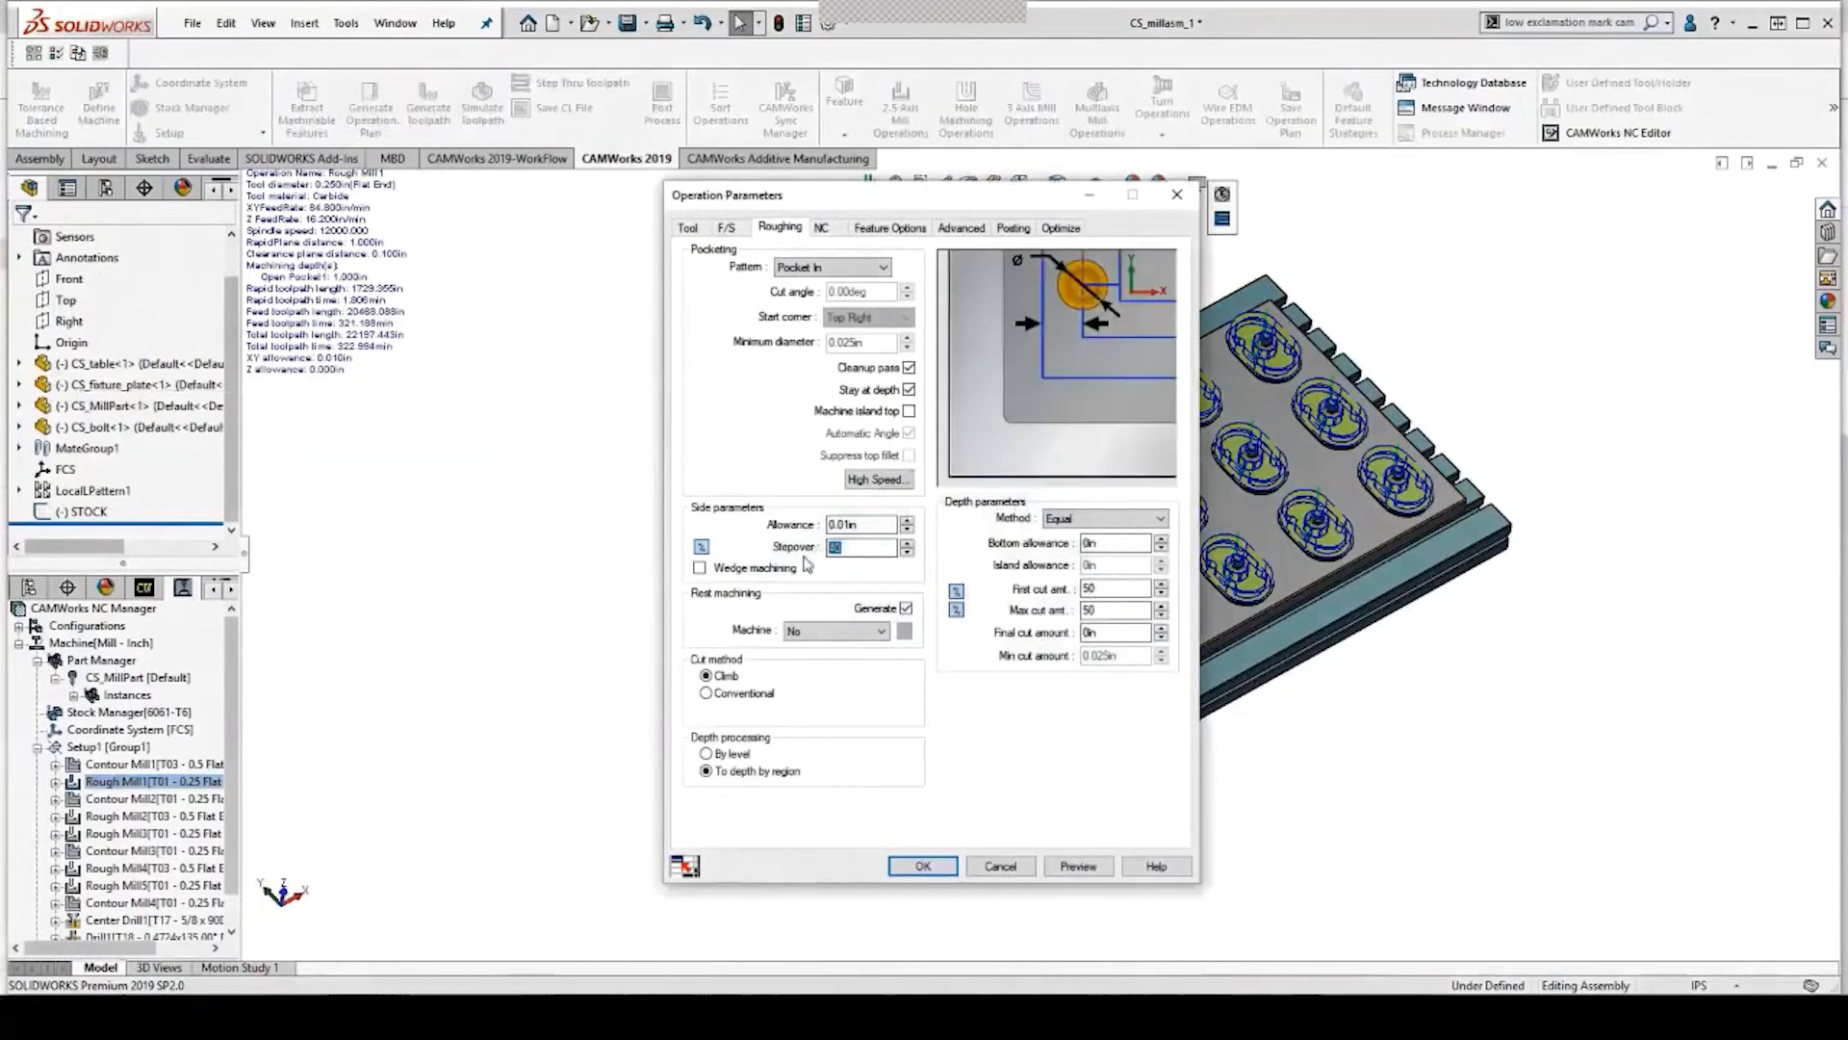
text(20)
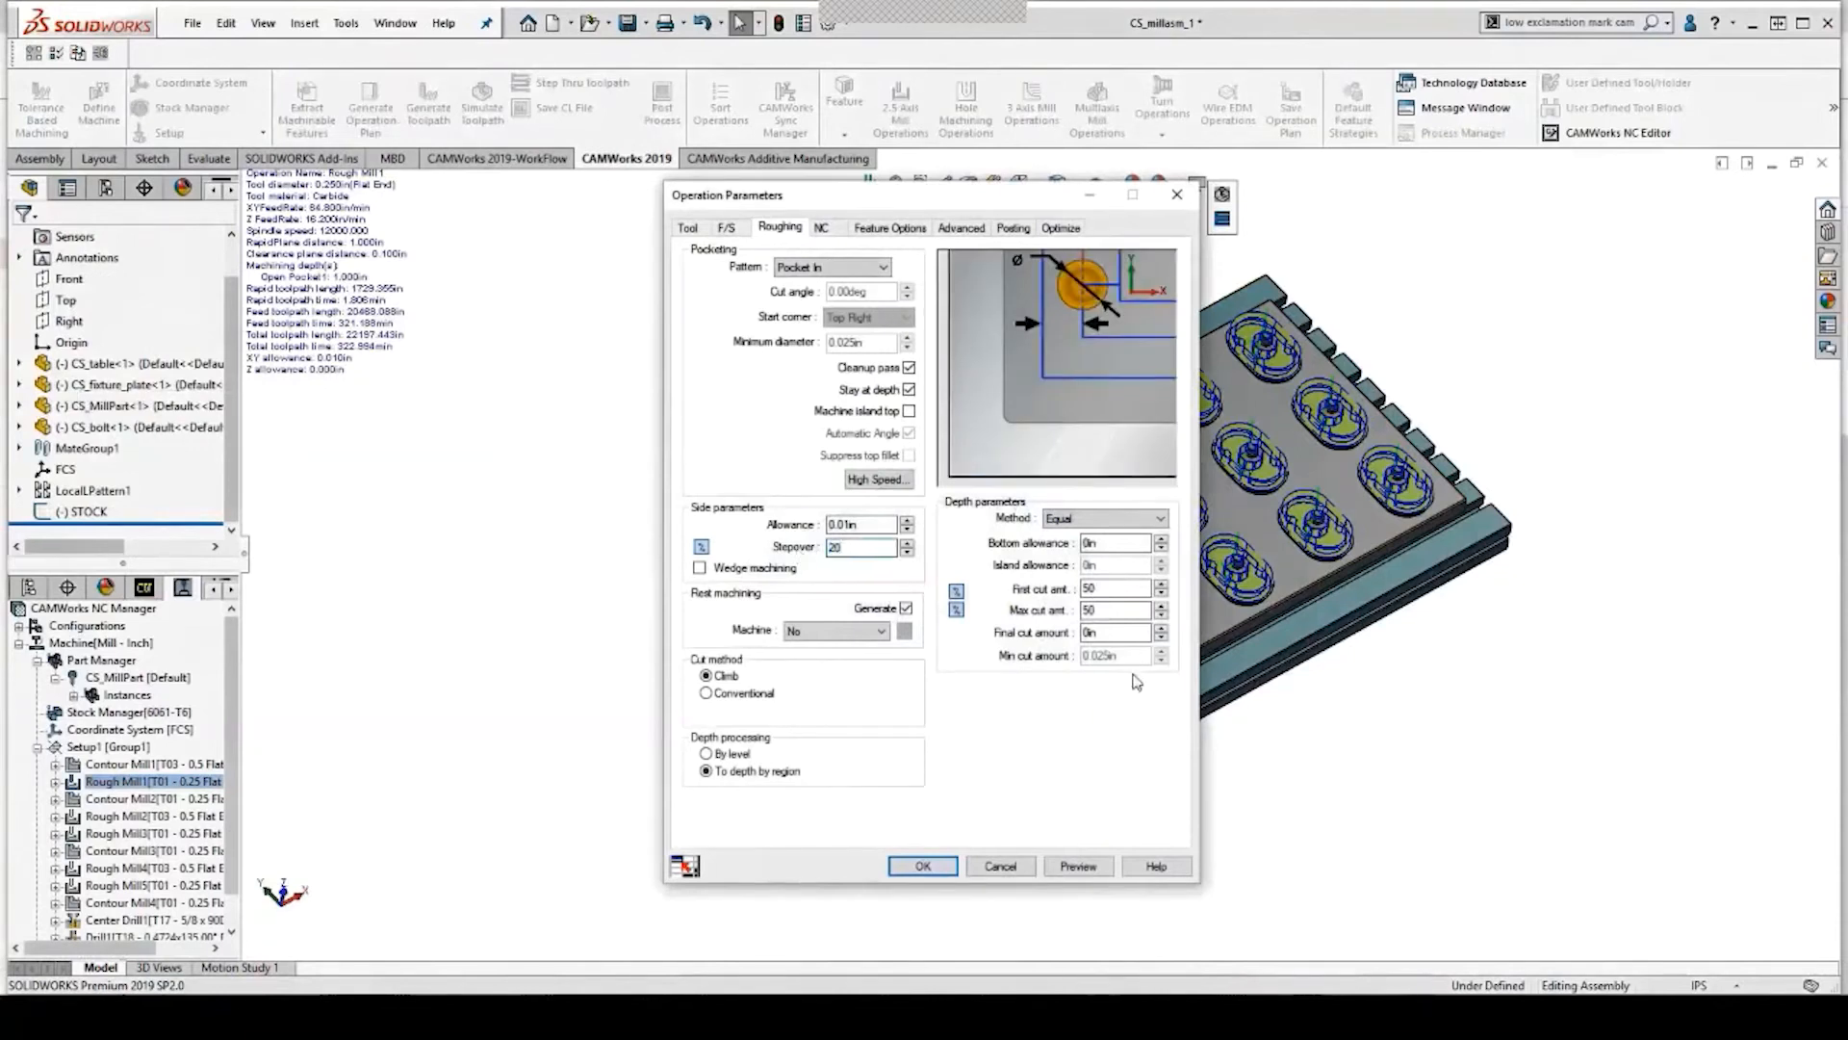
click(922, 867)
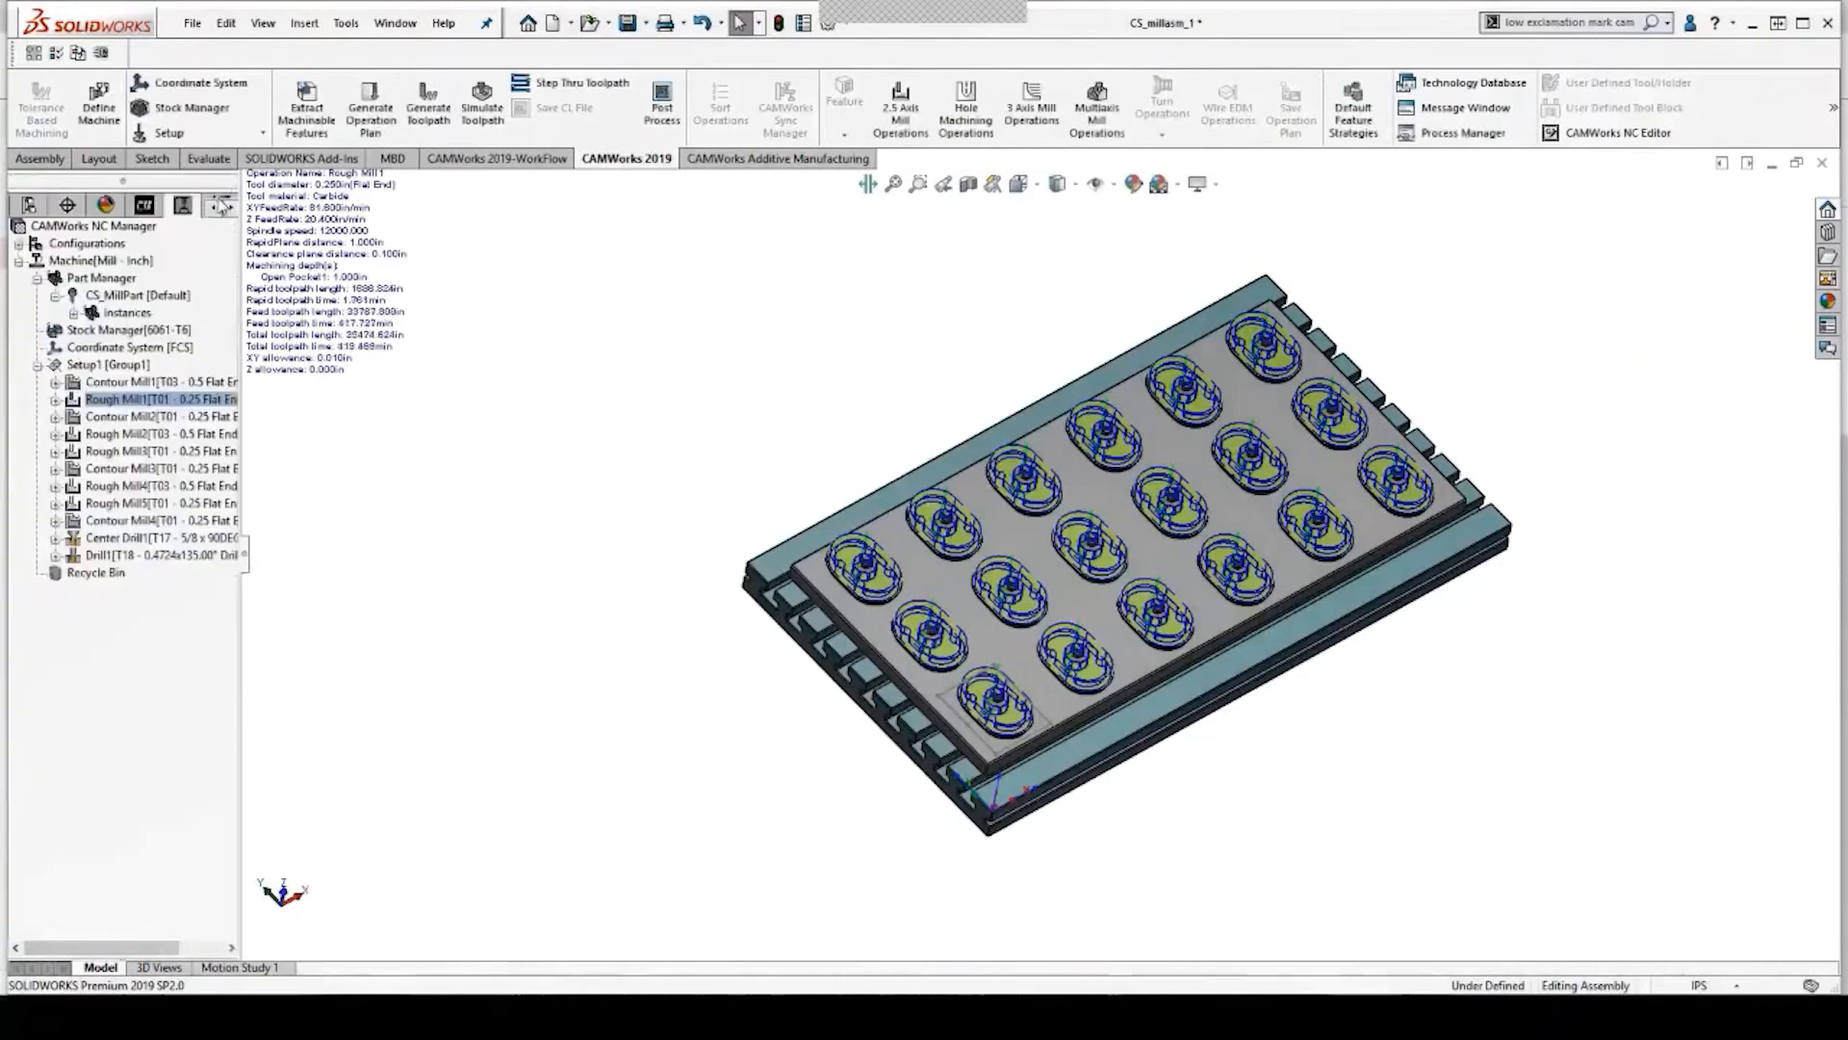
Save the Open Pocket1 operation plan to the Technology Database as a new feature condition with a new strategy named "20 percent".
click(147, 205)
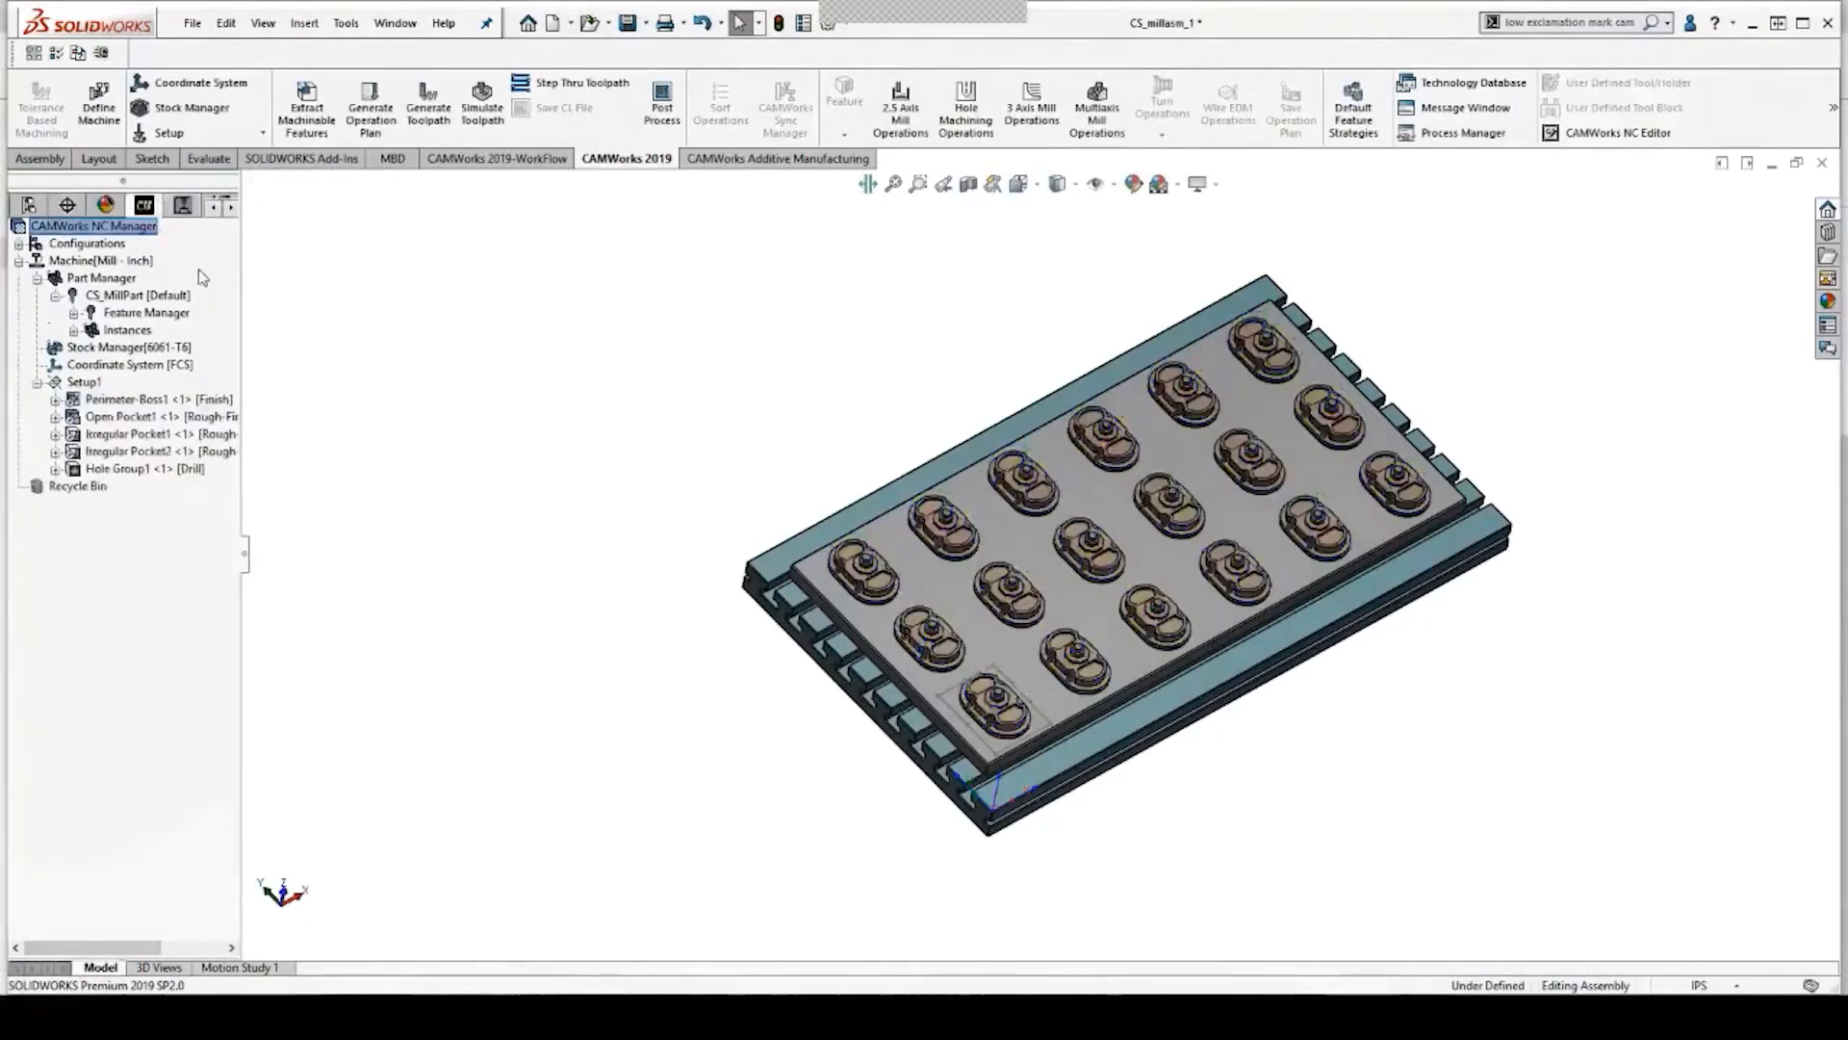
click(141, 421)
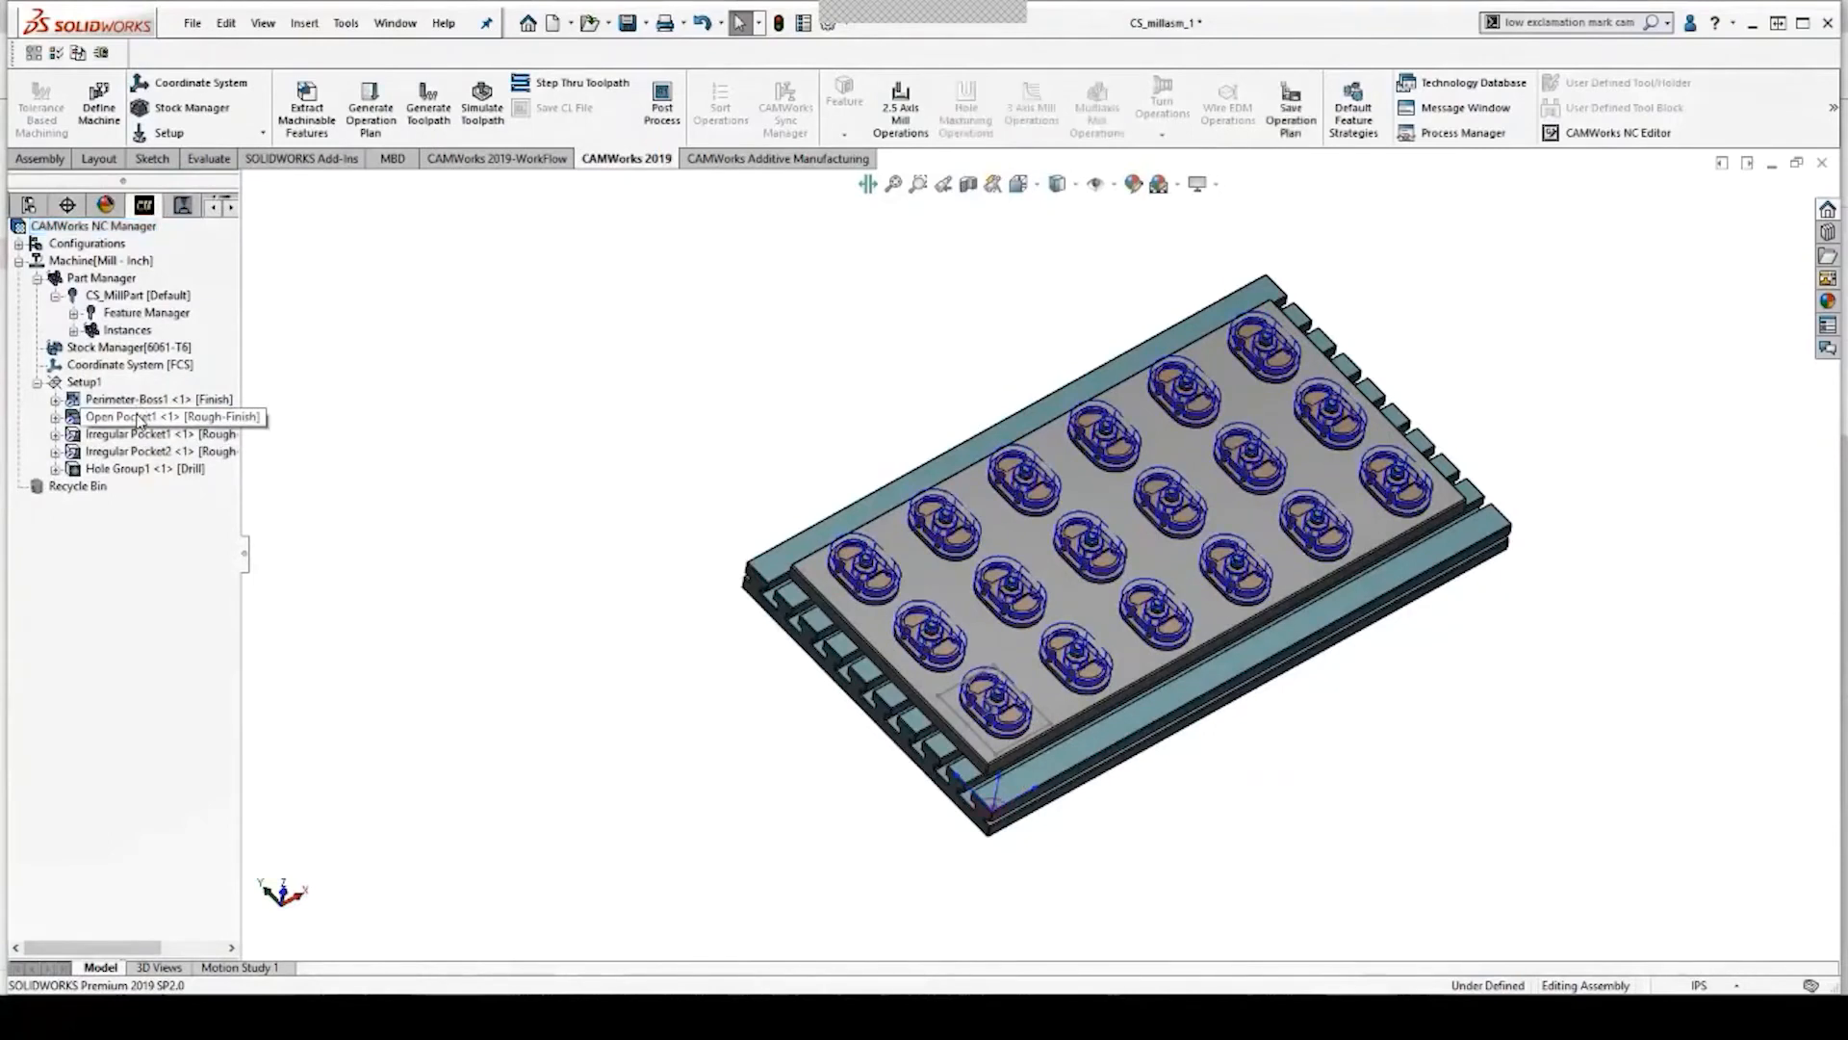
right_click(138, 421)
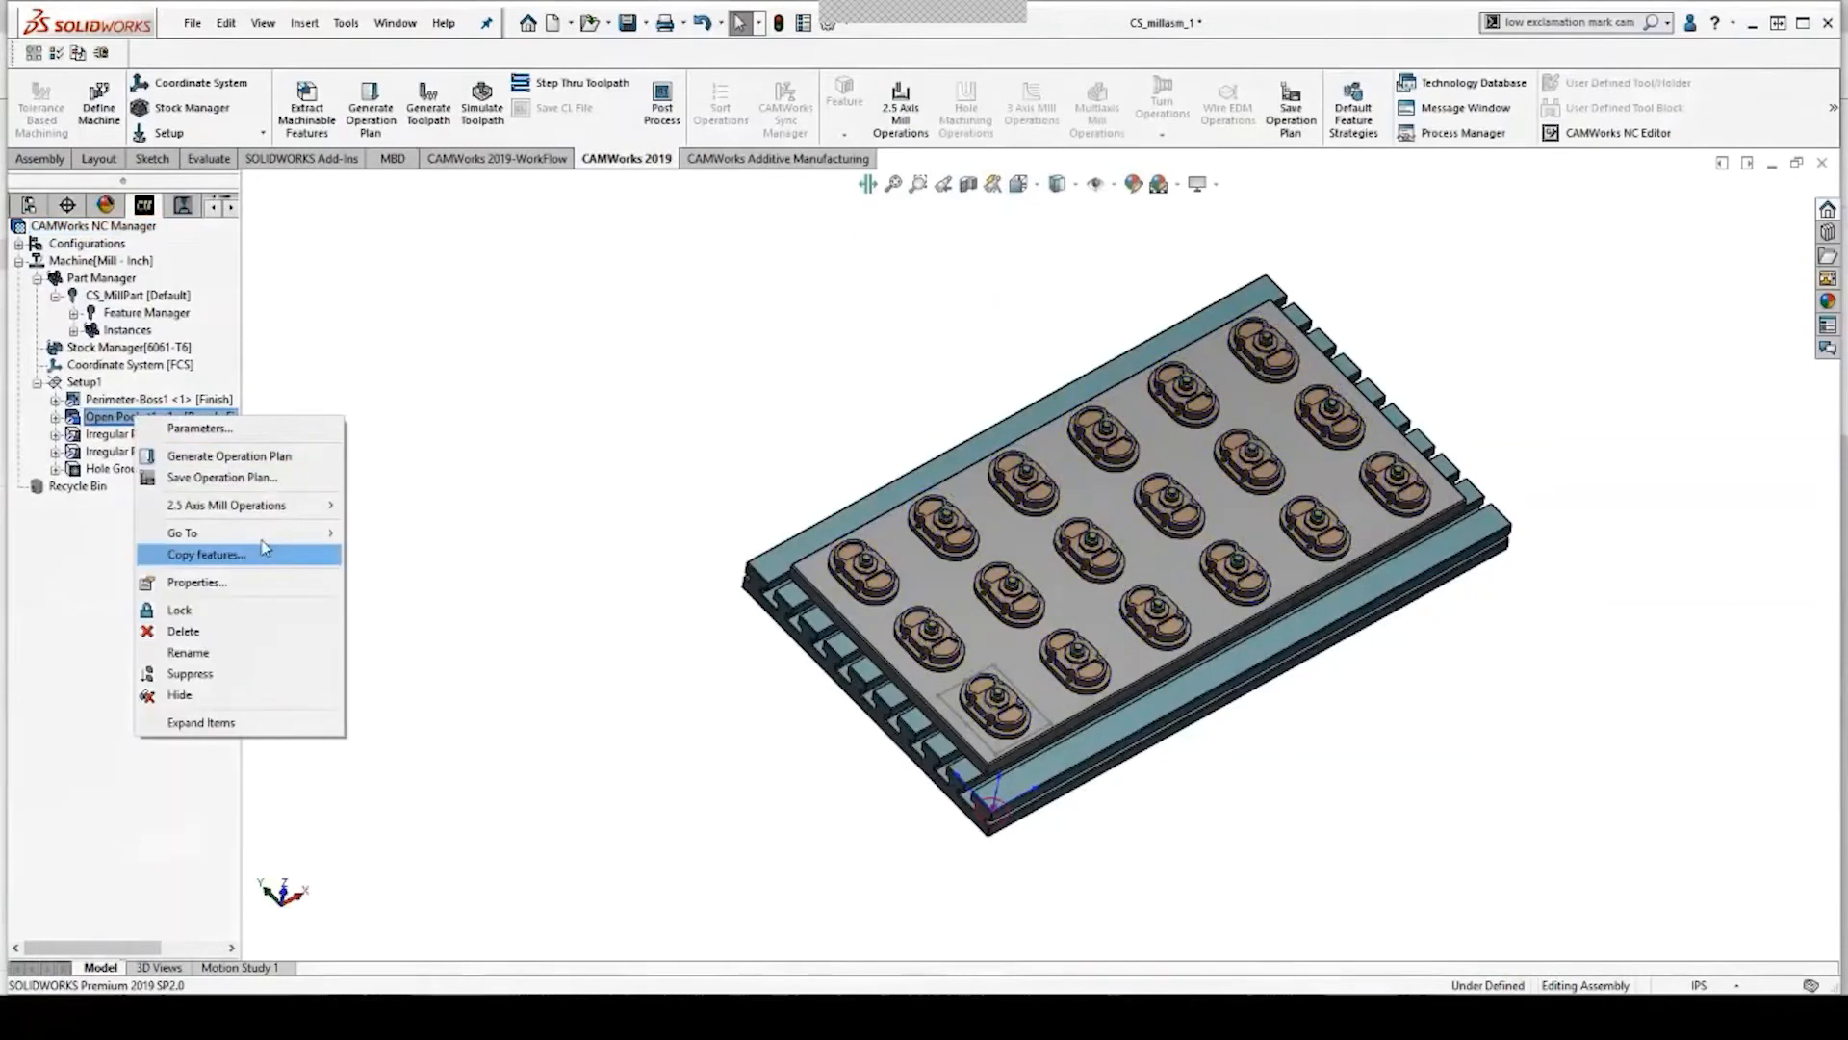
click(222, 478)
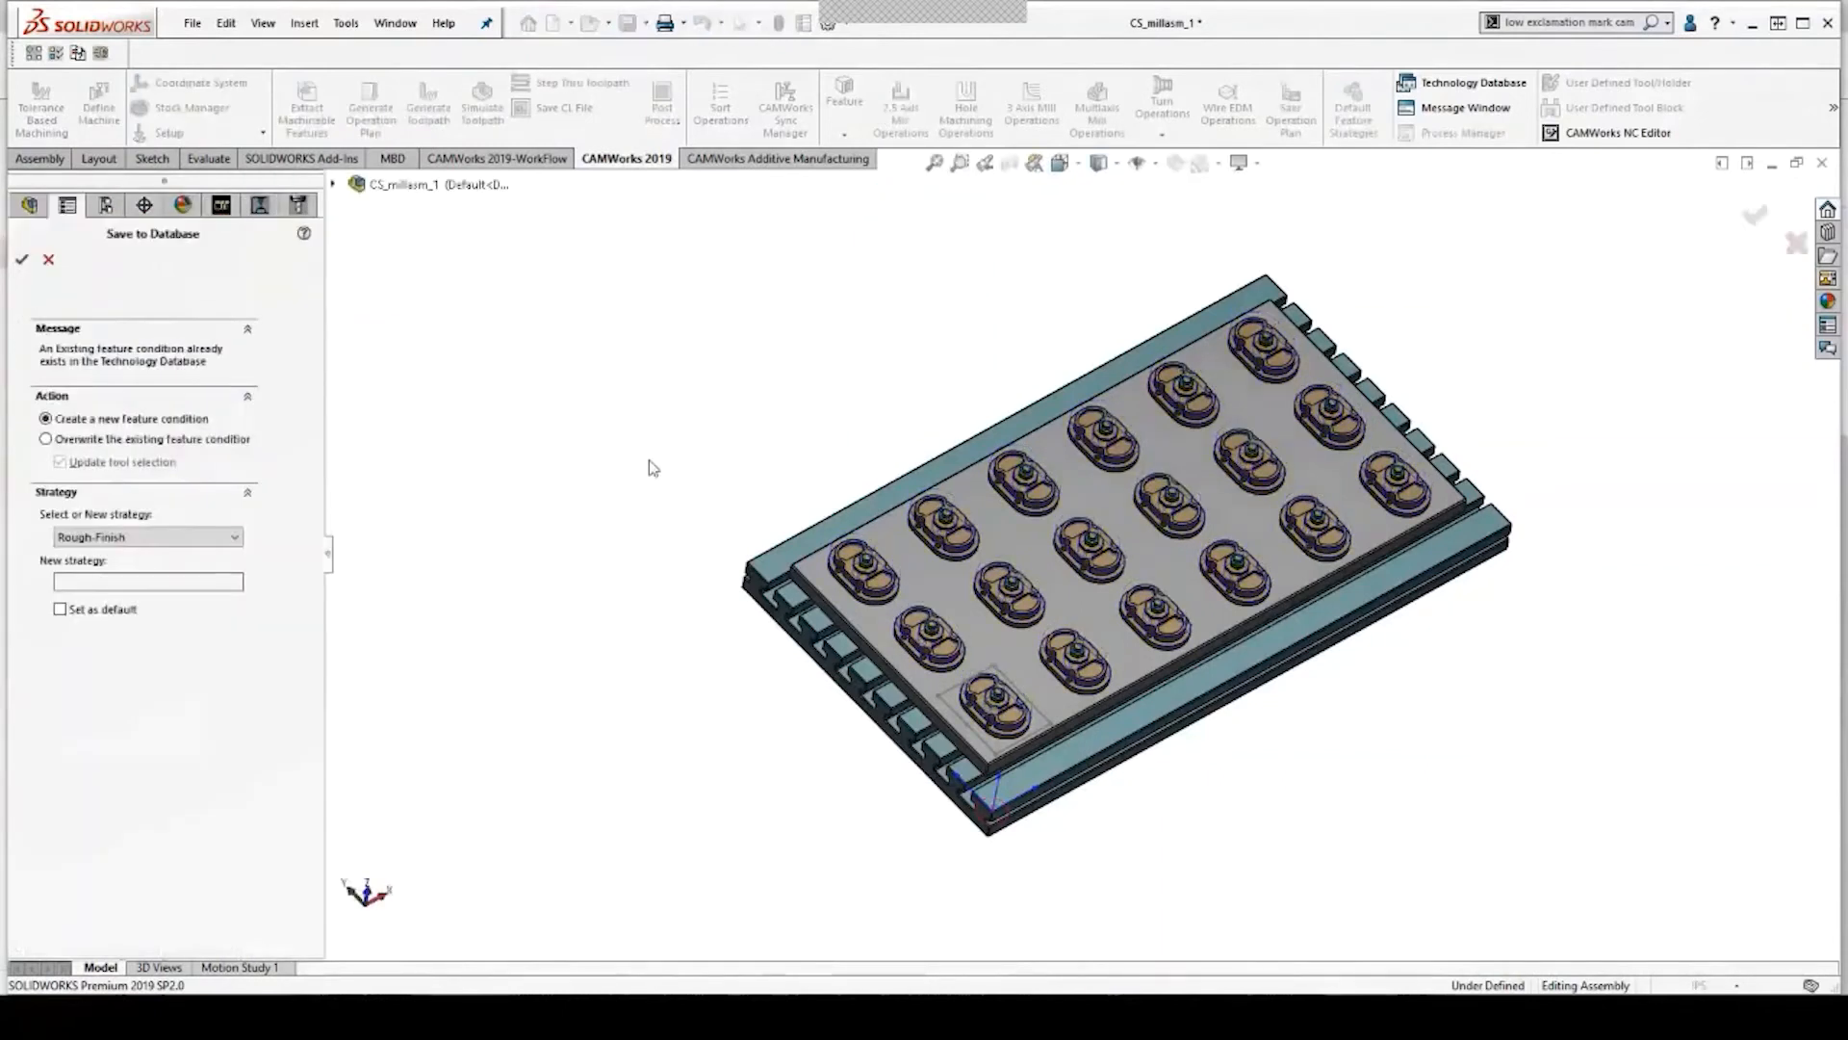
click(197, 537)
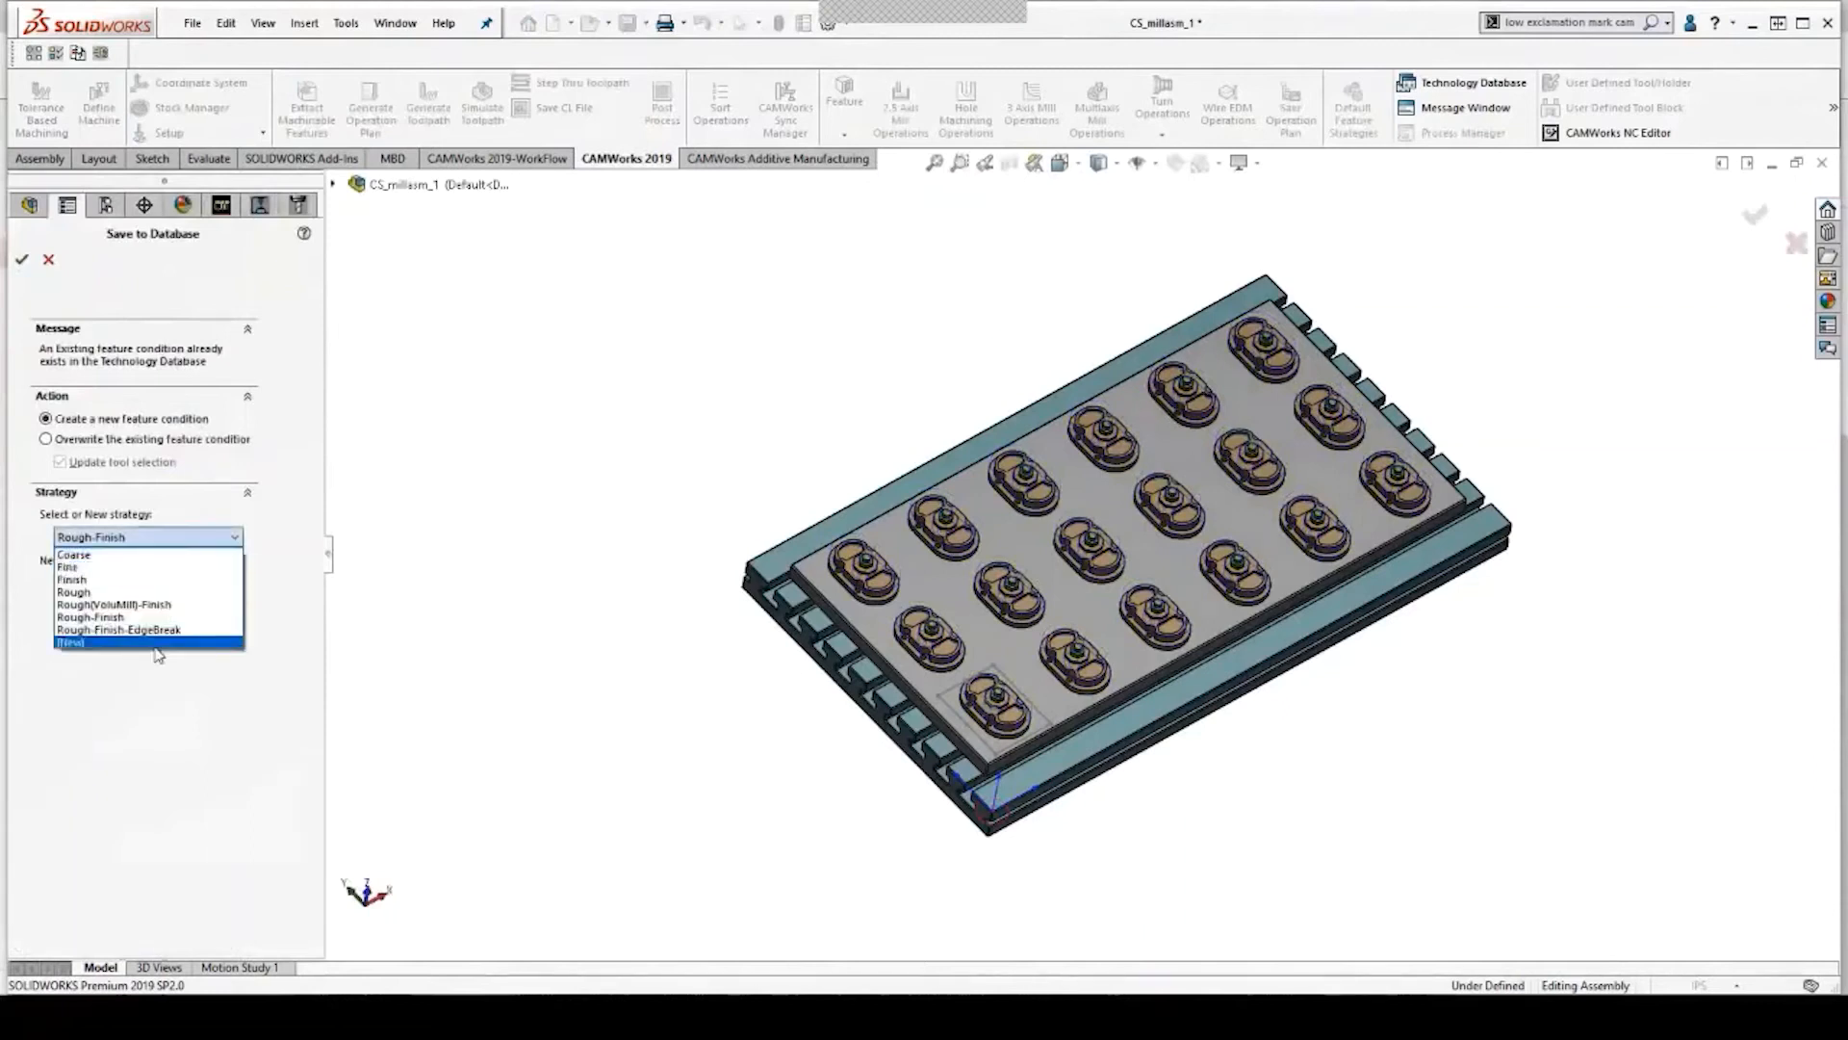
click(158, 642)
click(142, 582)
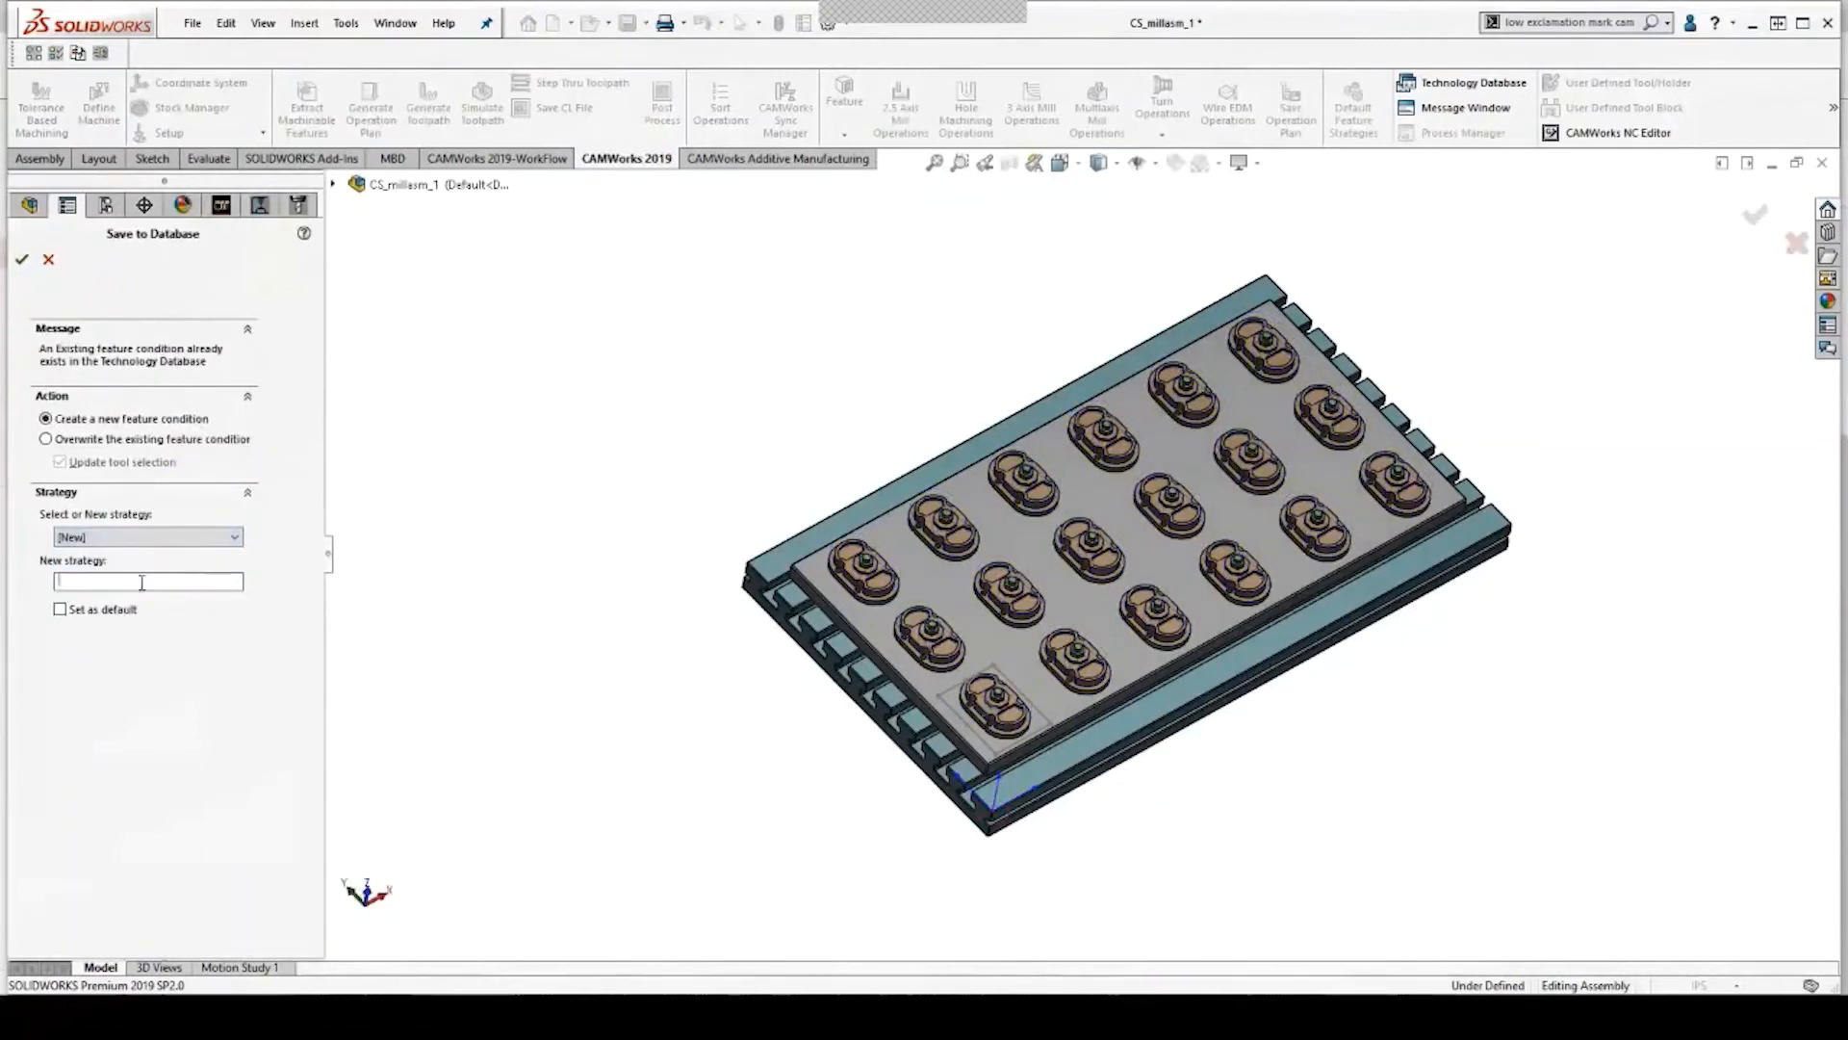
text(20 percent)
click(27, 270)
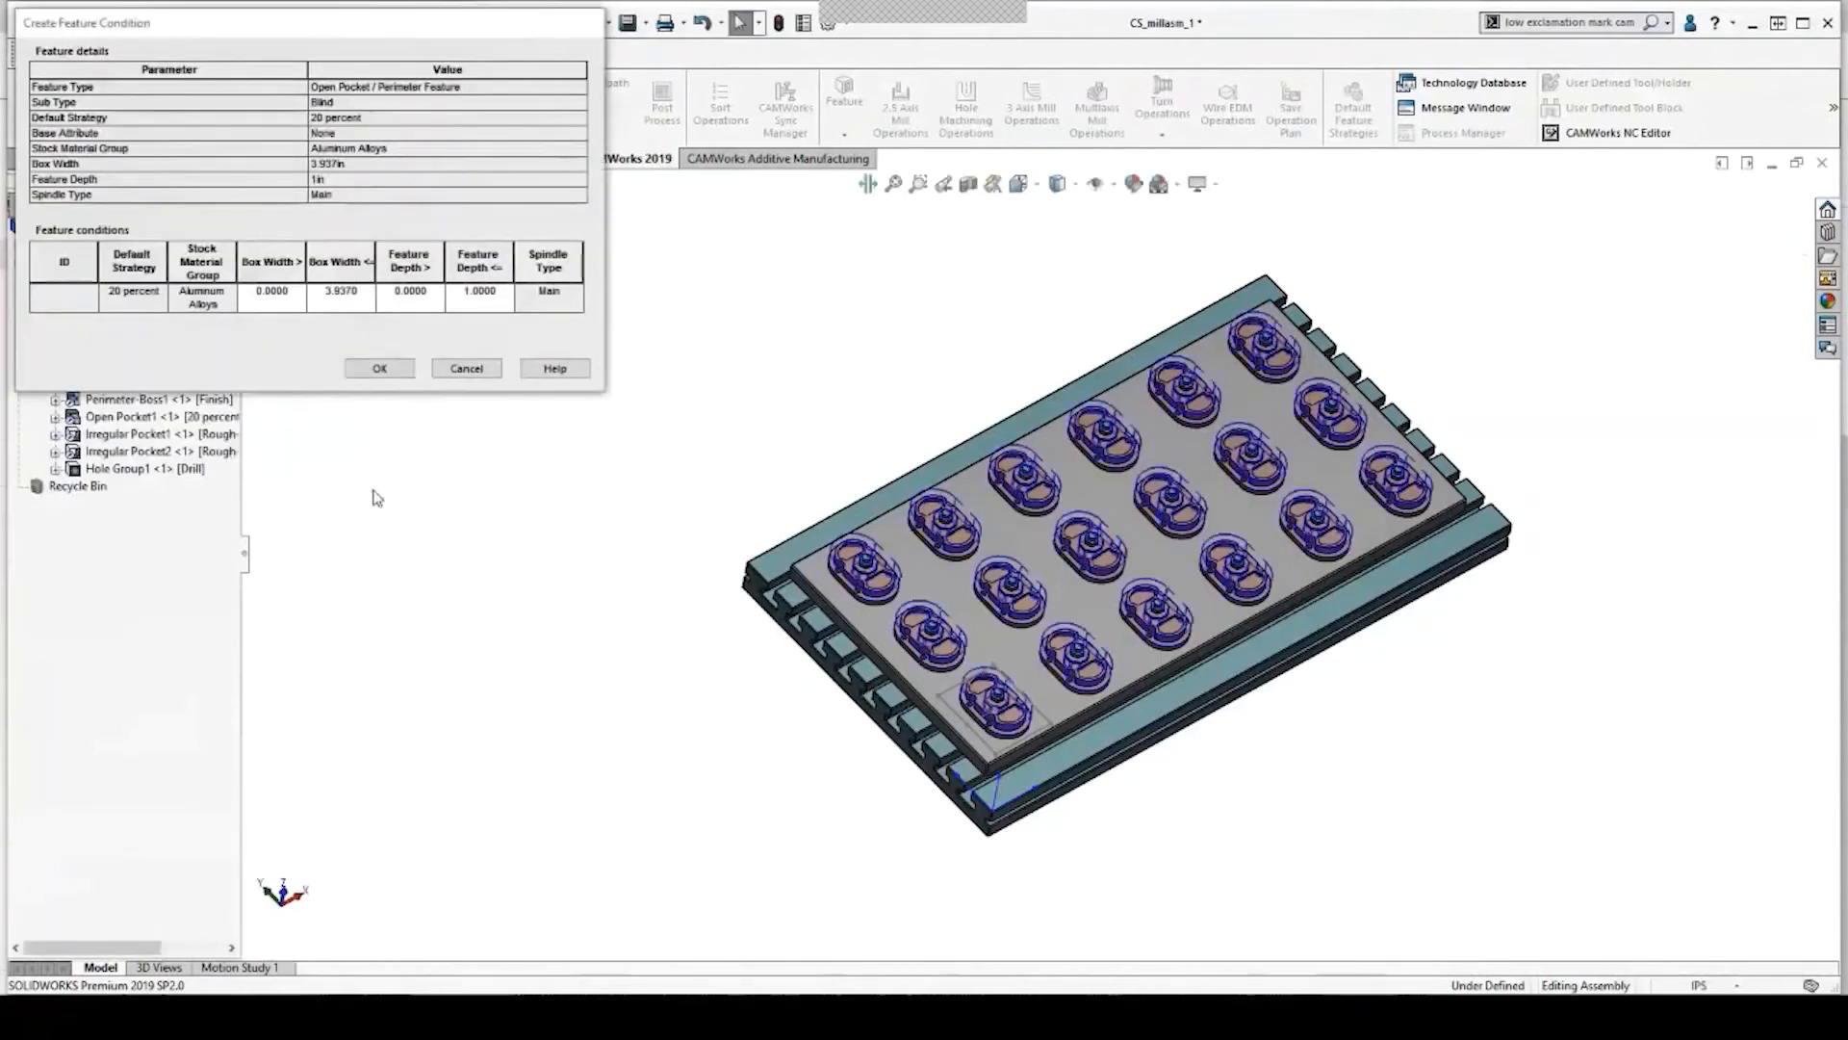
click(379, 369)
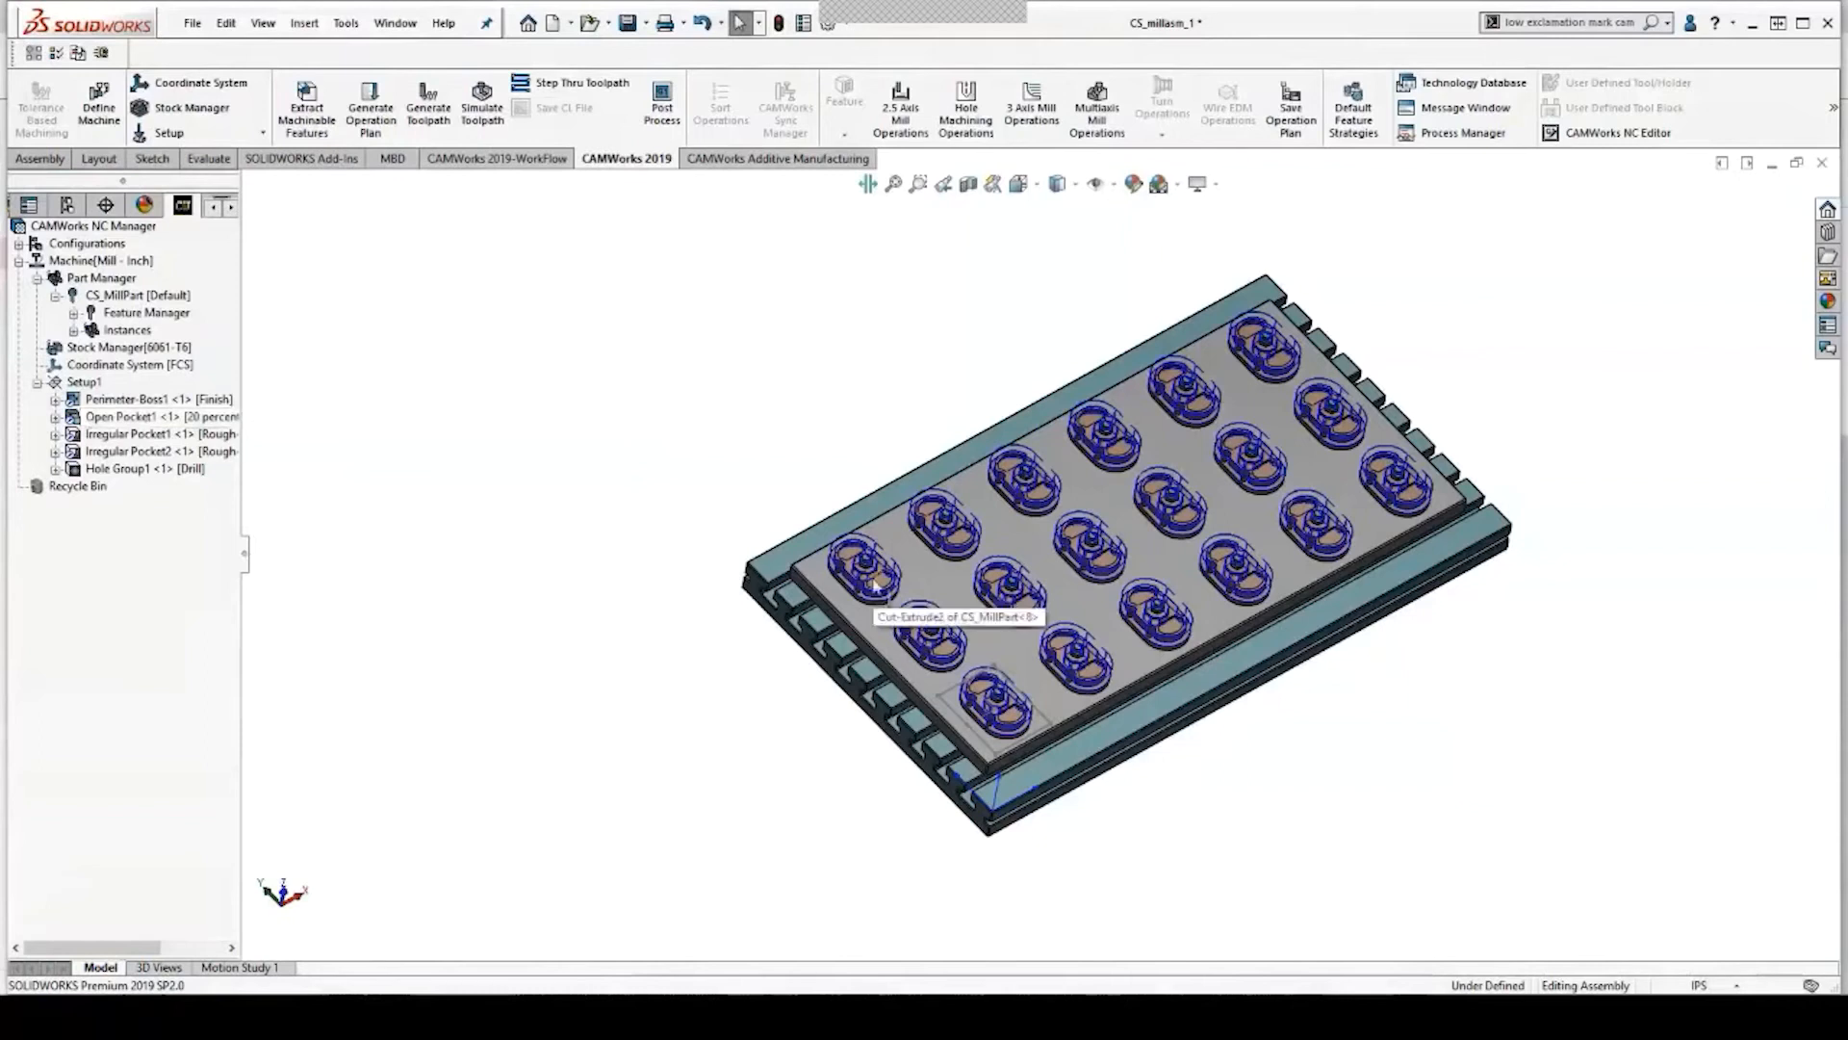
Apply 20 percent as the default strategy for open pocket / perimeter features in the current document.
click(1347, 122)
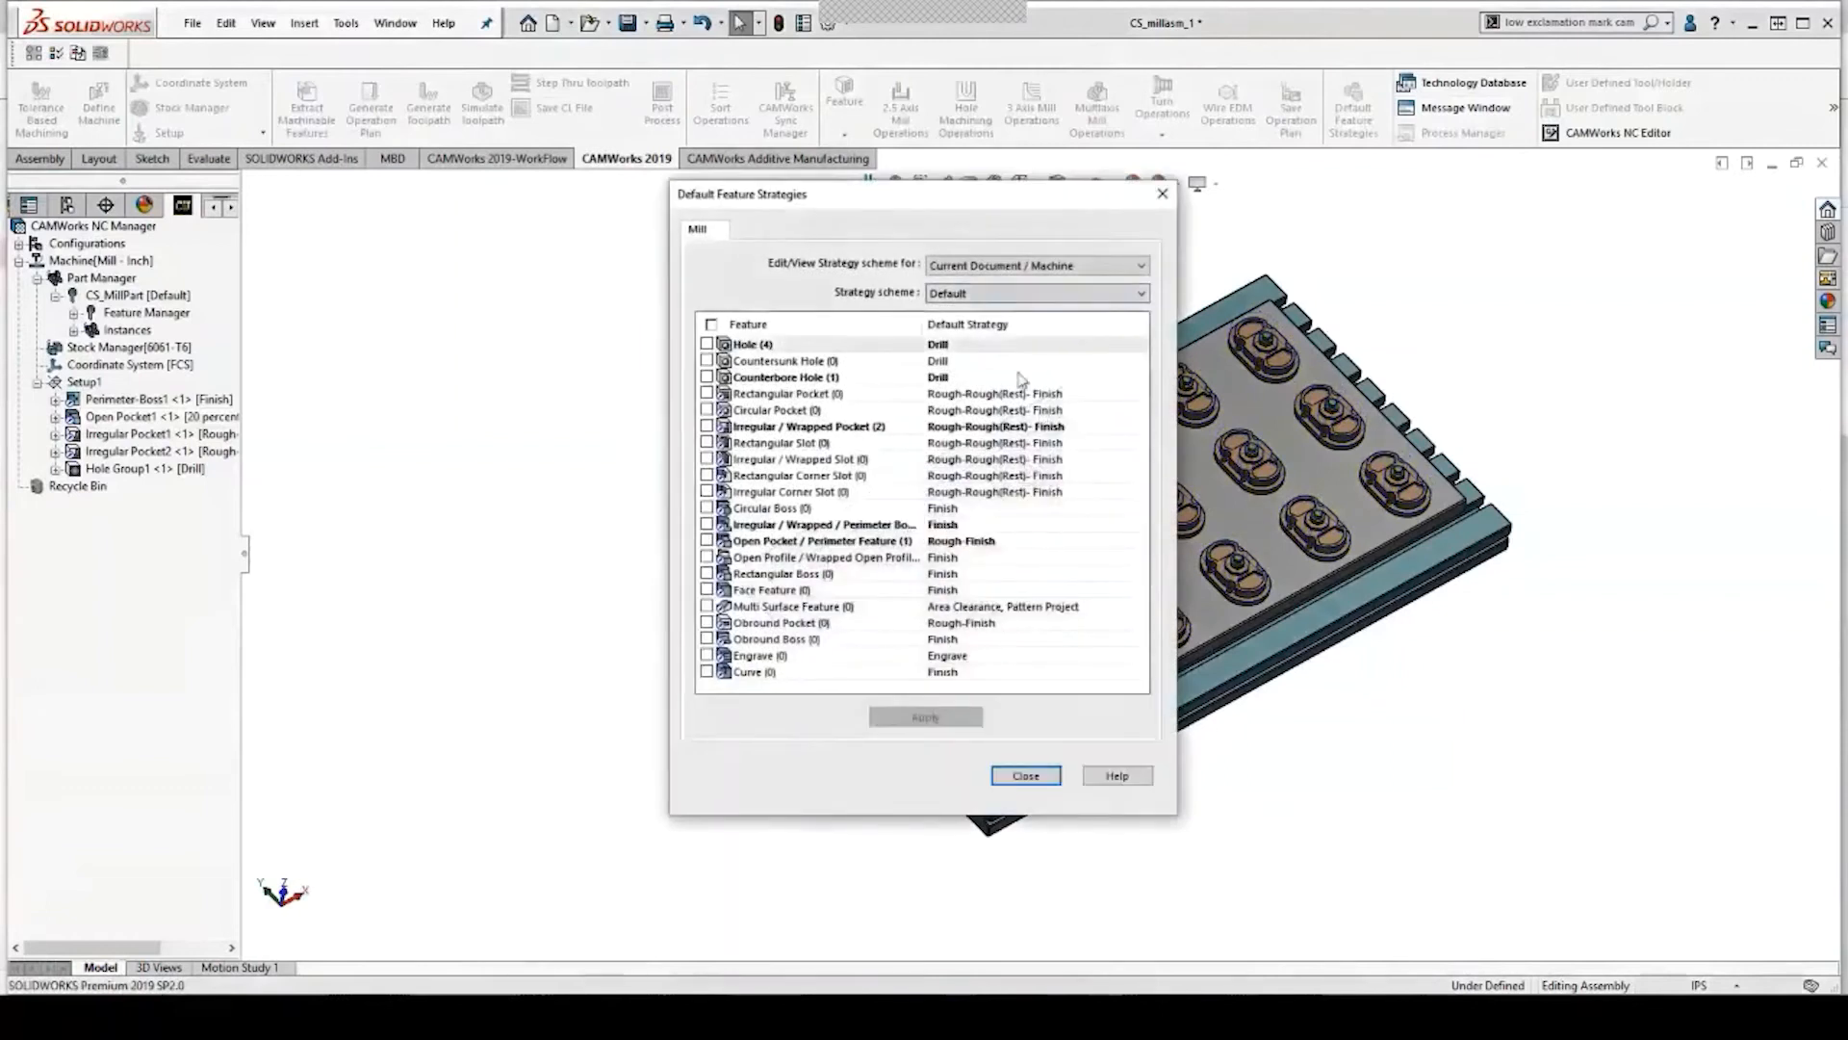
click(837, 542)
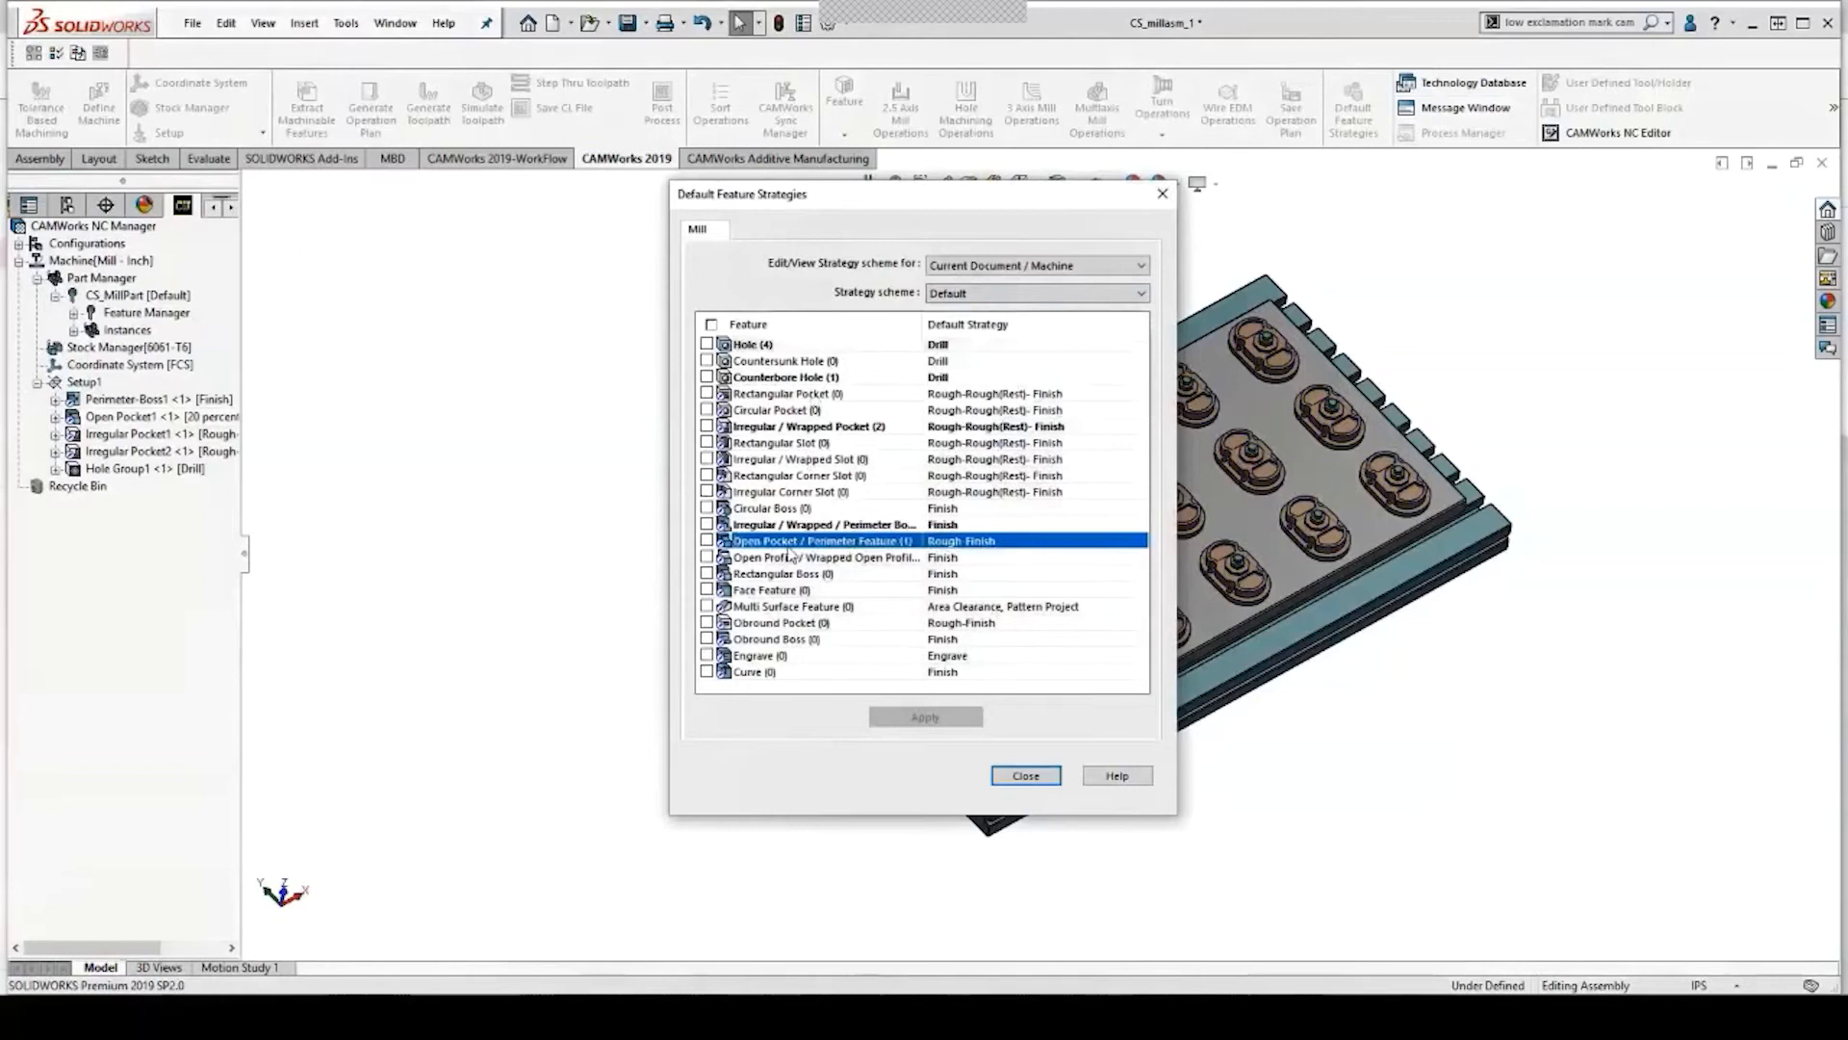
click(959, 542)
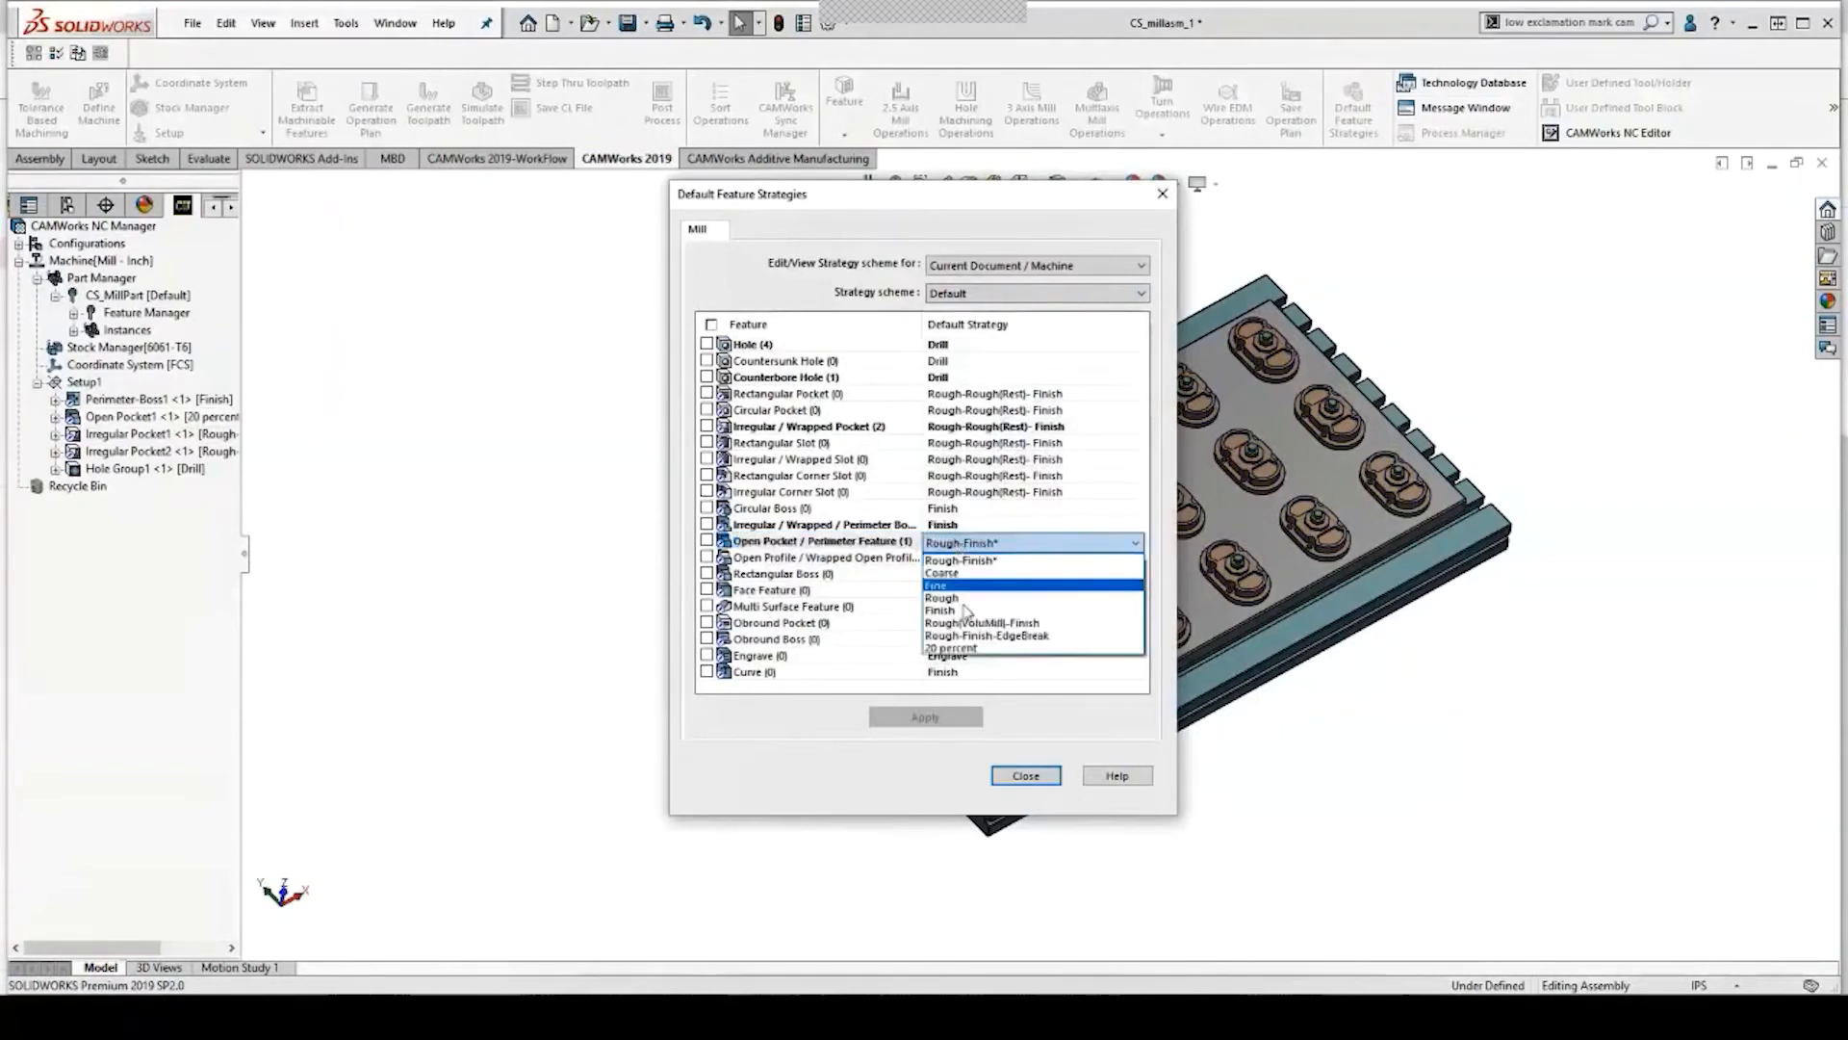
click(963, 648)
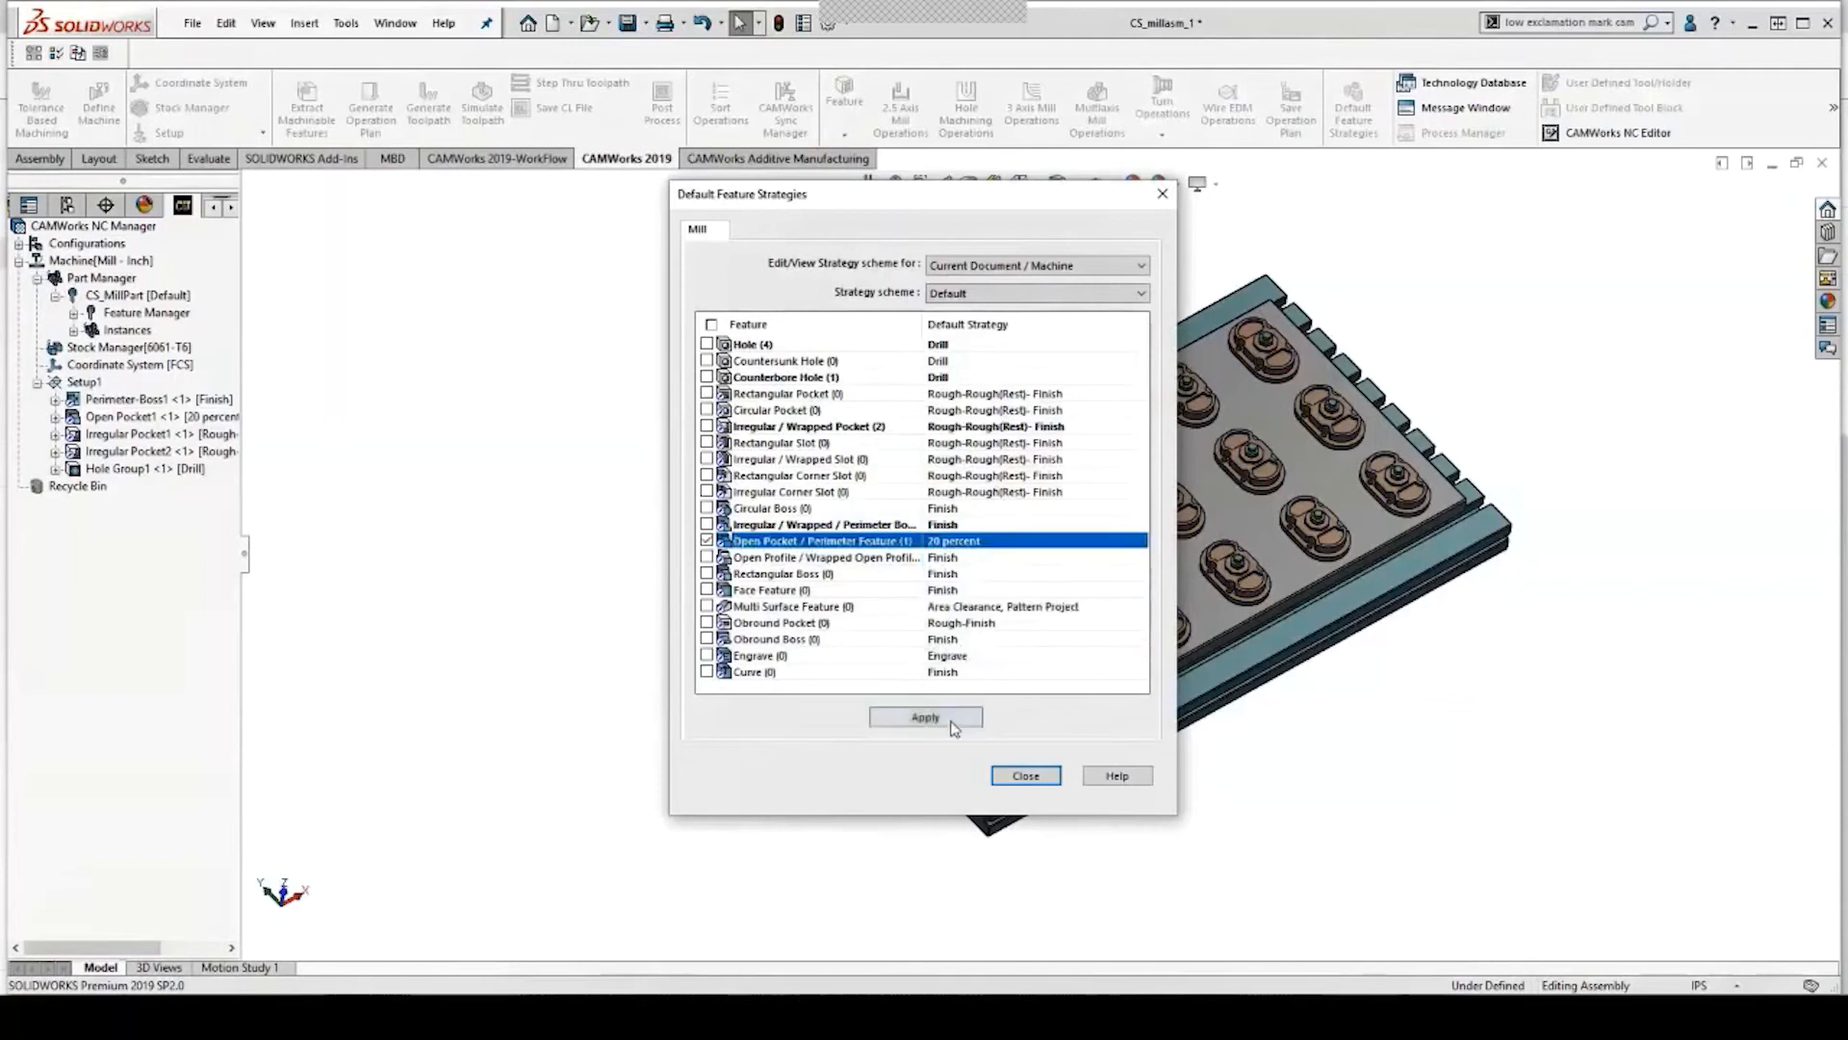
click(953, 722)
click(1016, 776)
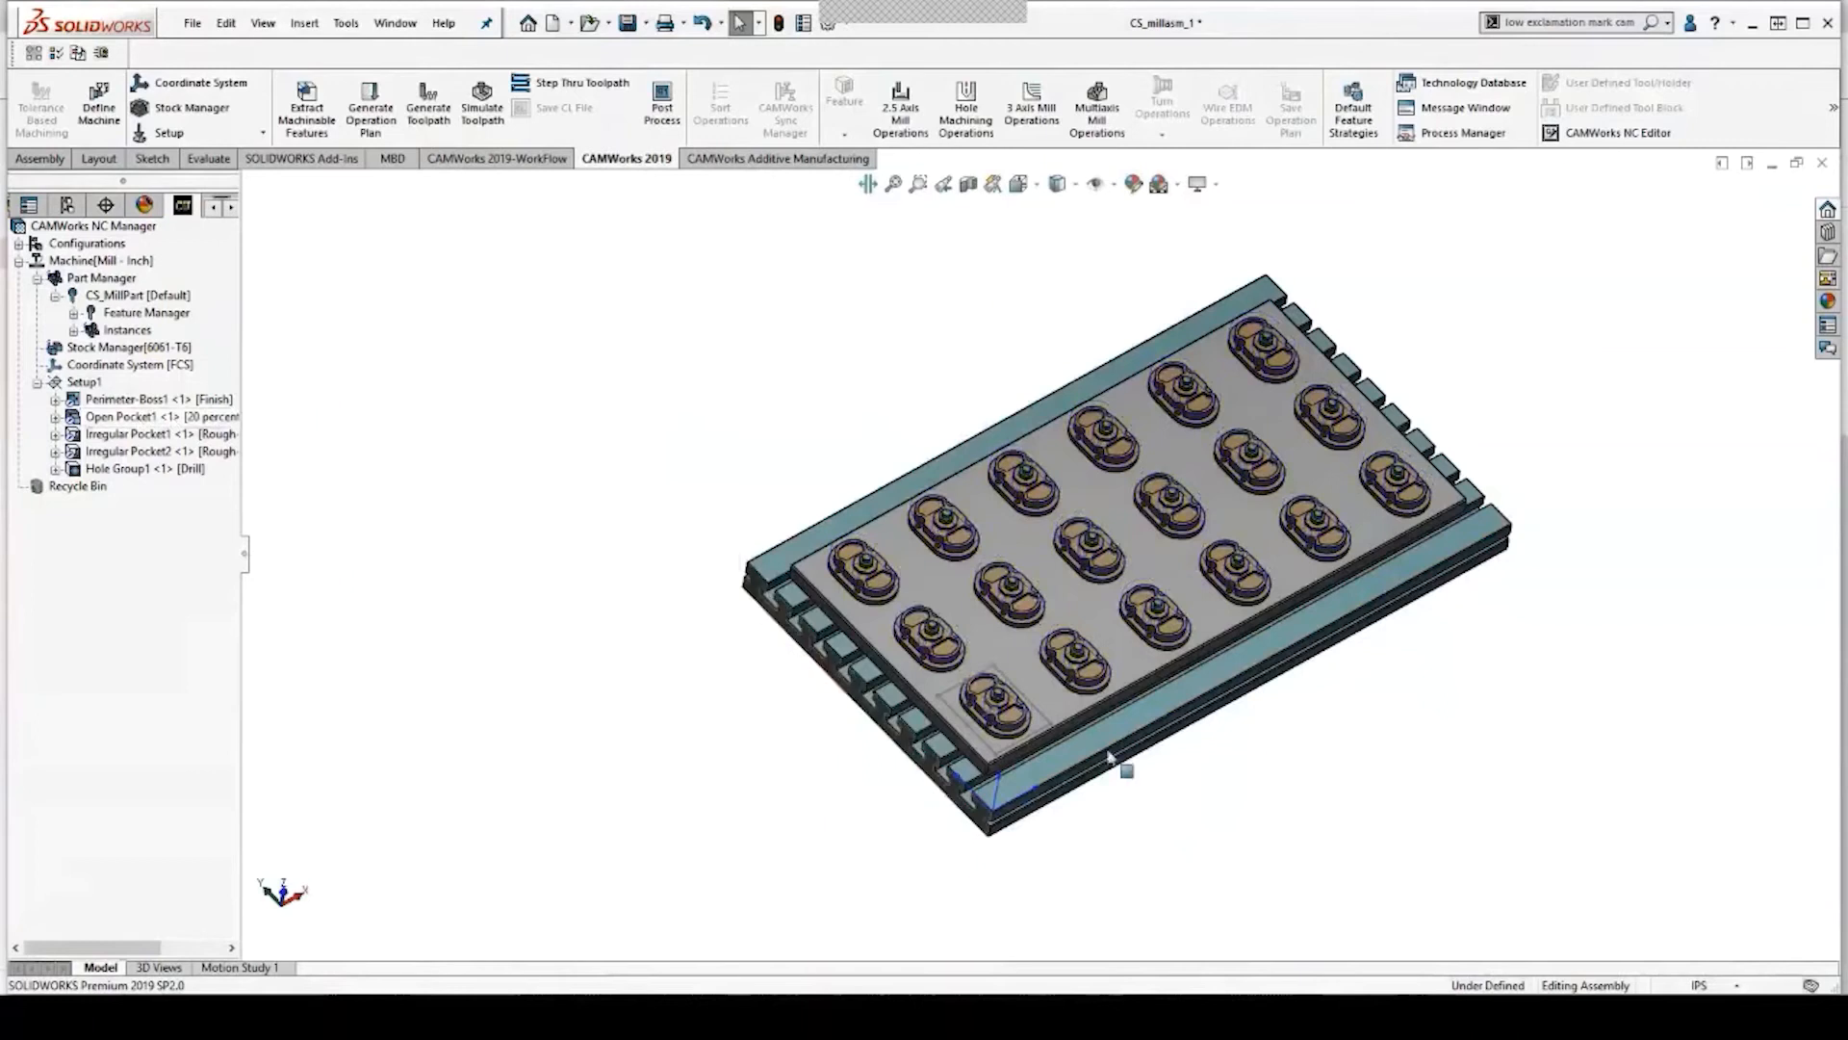
middle_drag(1262, 821, 1255, 768)
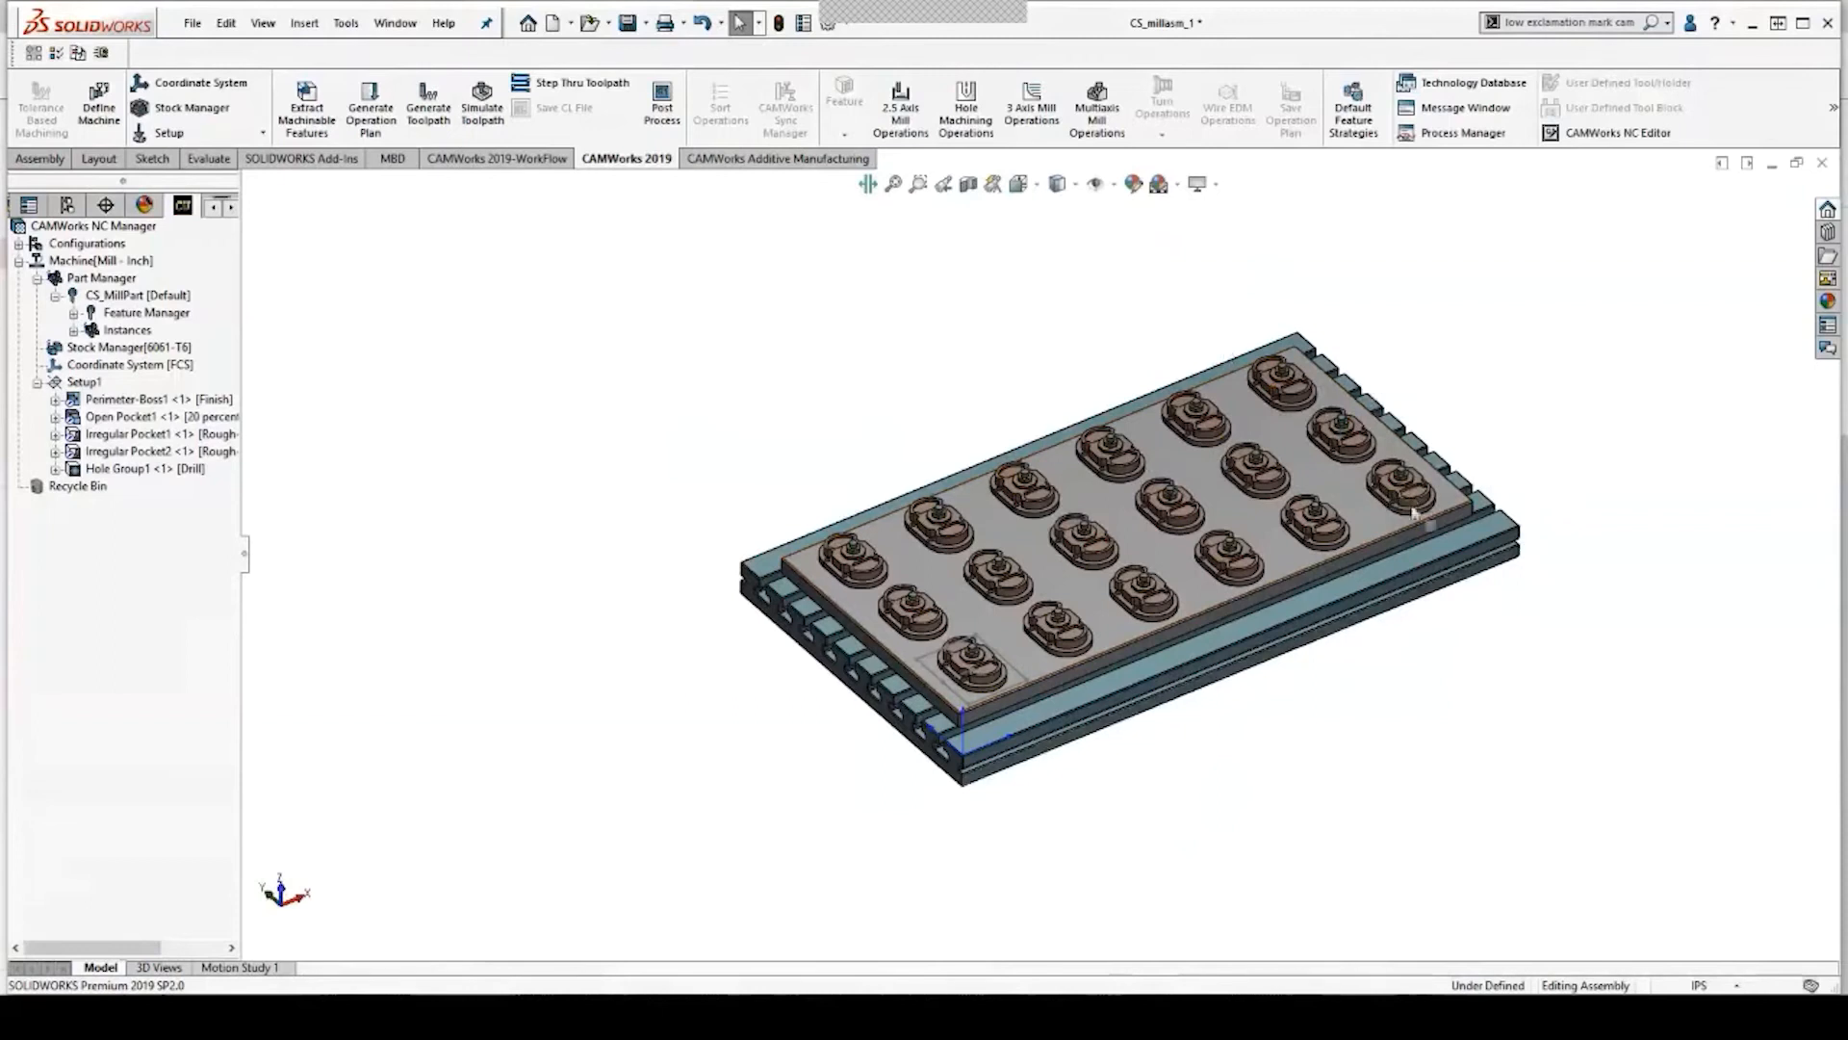
scroll(1142, 683, up, 1)
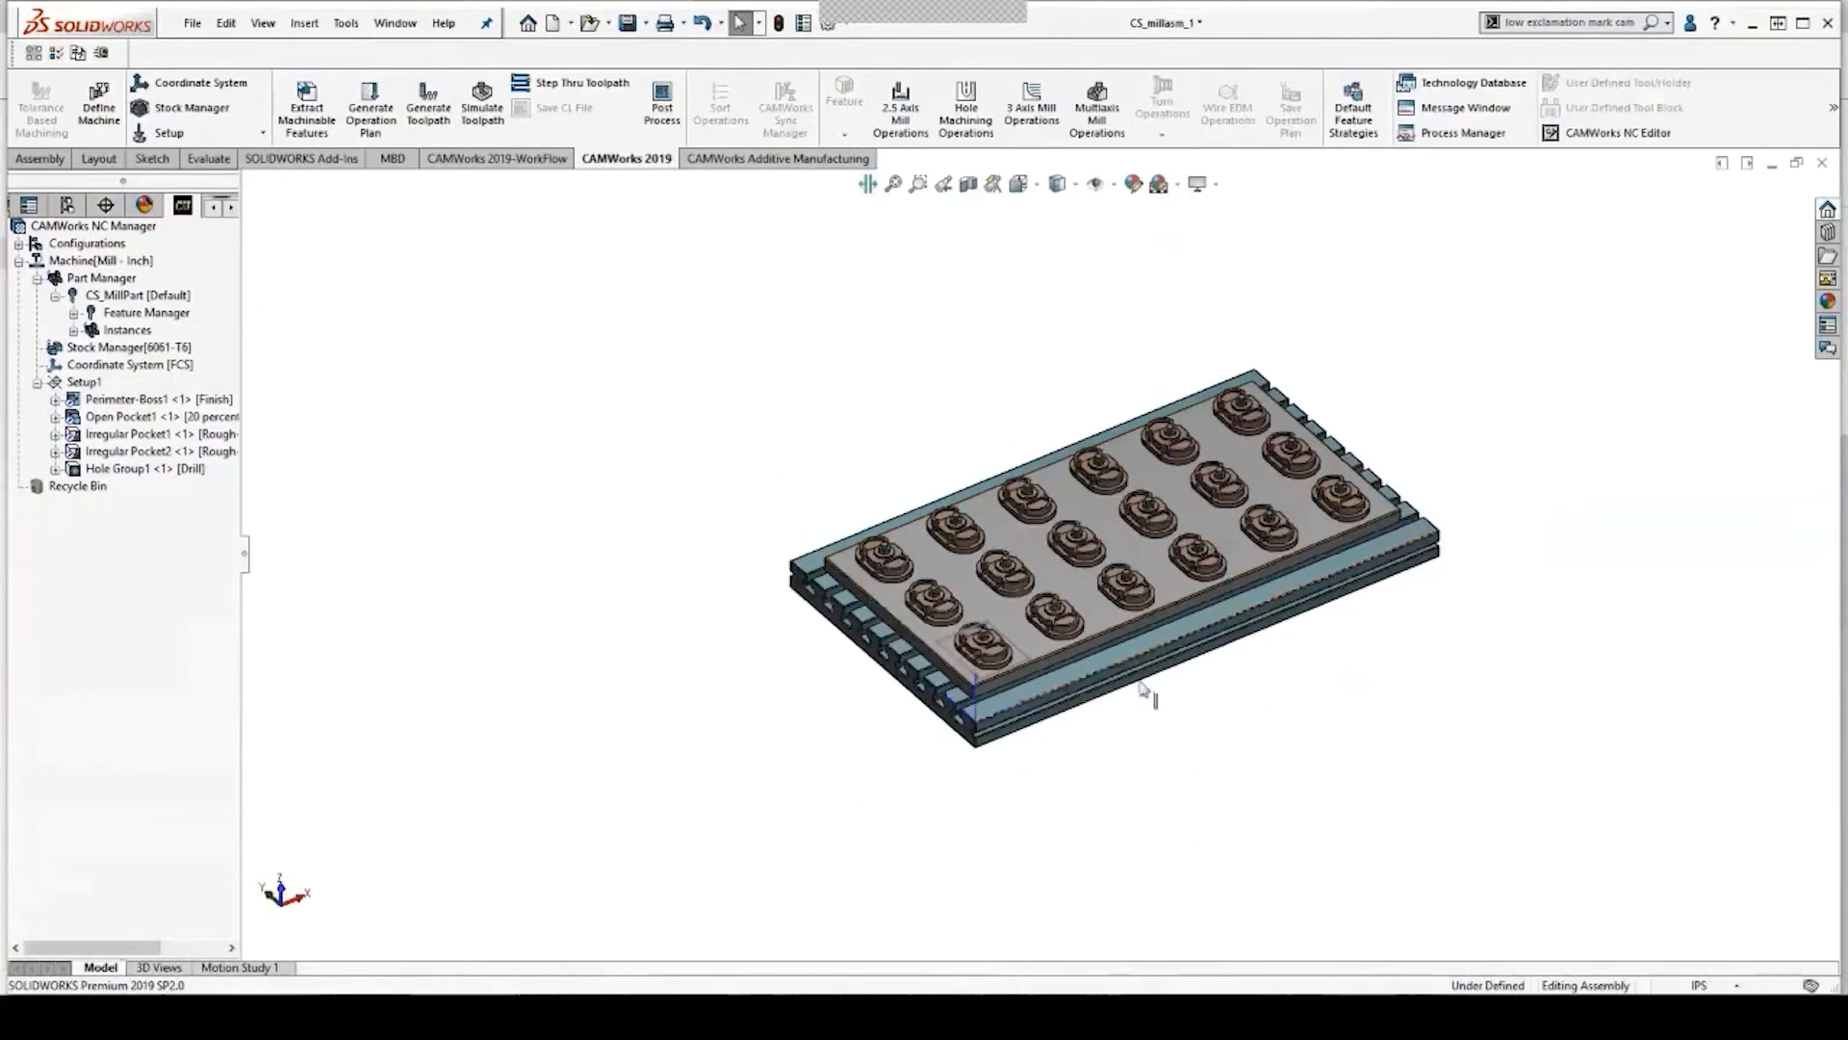
ctrl+middle_drag(1142, 683, 1133, 649)
scroll(1133, 645, down, 2)
scroll(819, 306, down, 1)
scroll(1140, 383, up, 1)
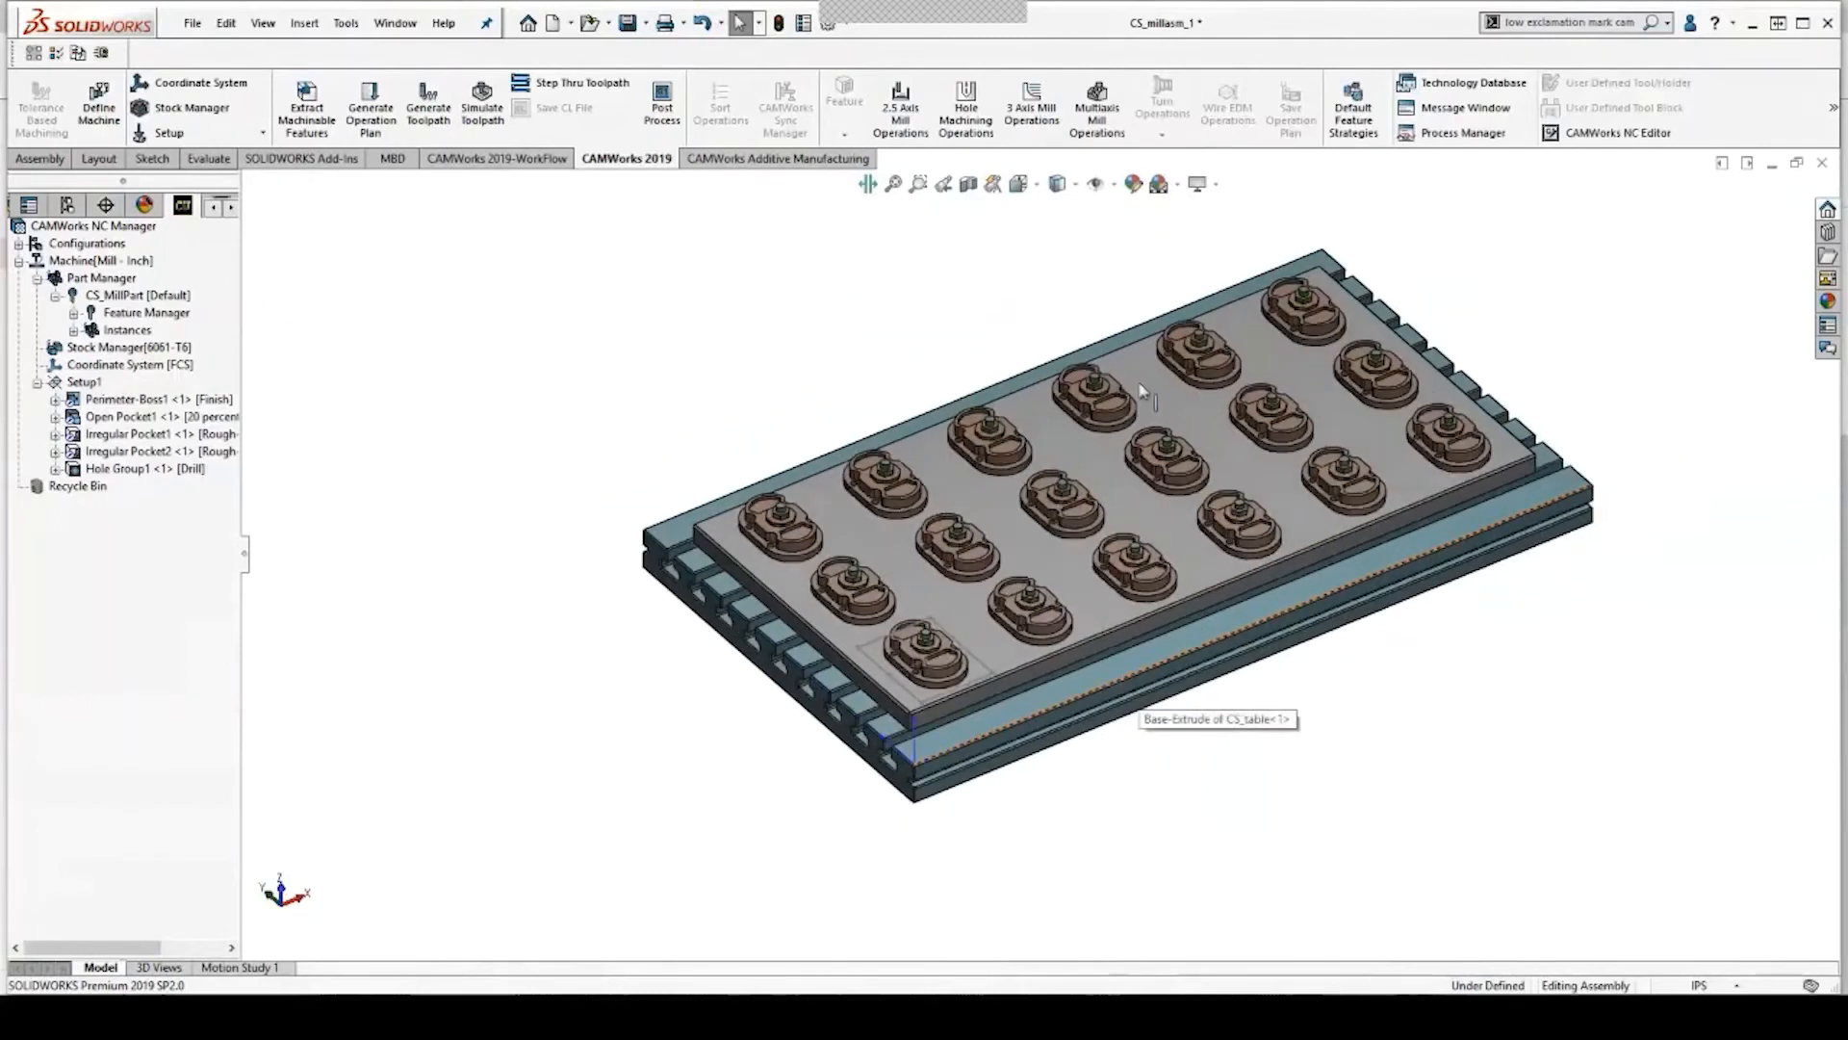
middle_drag(1289, 717, 1381, 743)
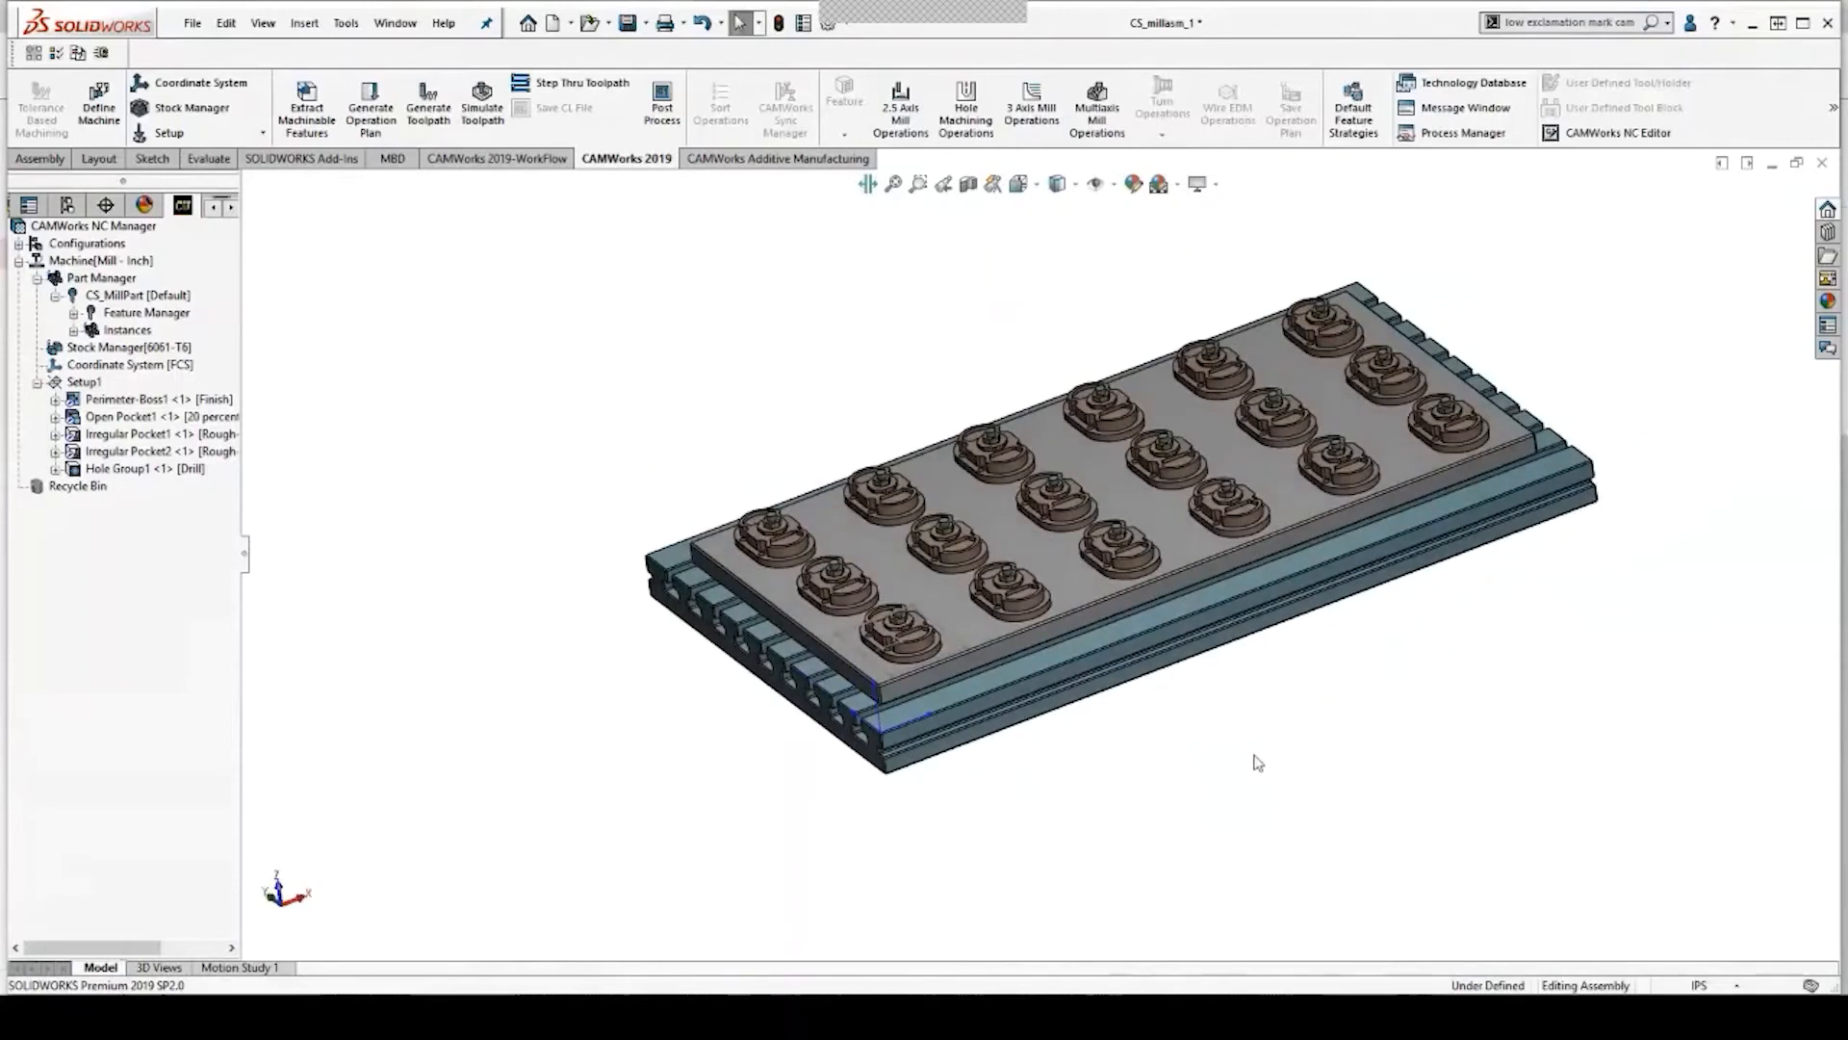
middle_drag(1258, 761, 1284, 763)
scroll(1377, 609, up, 1)
scroll(1377, 609, down, 2)
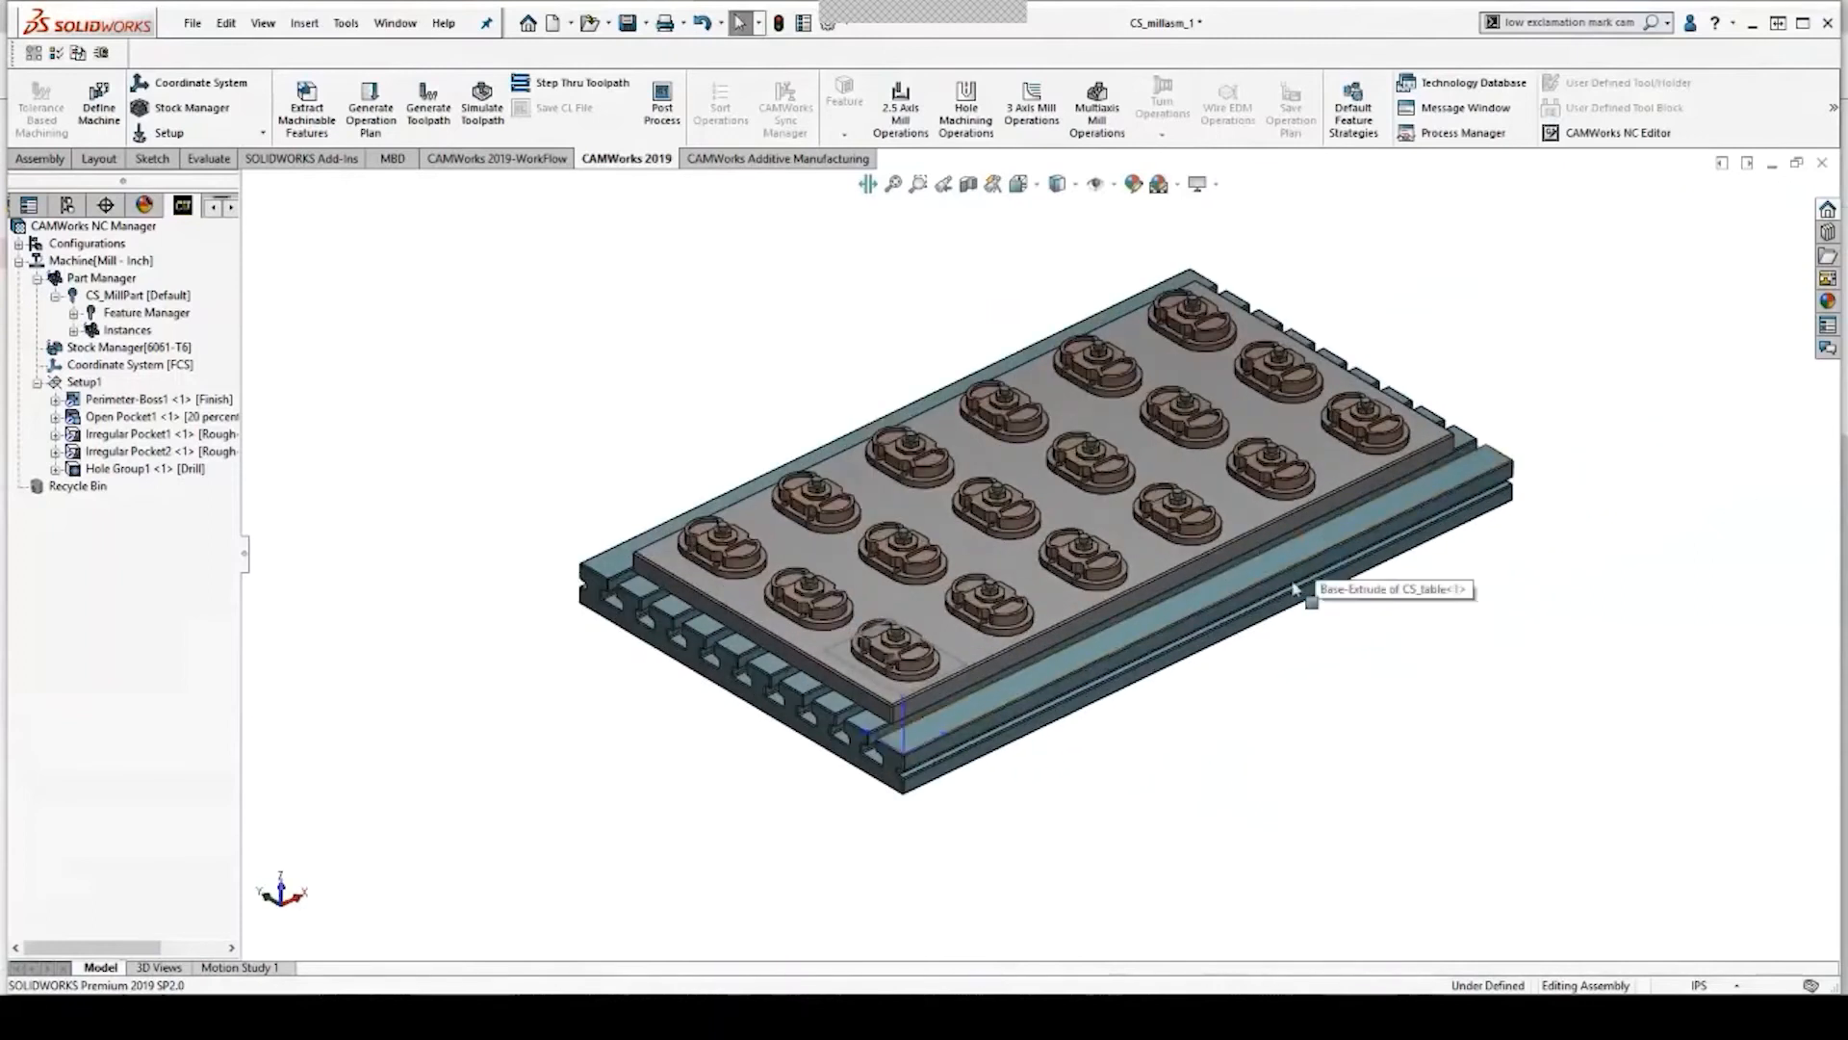